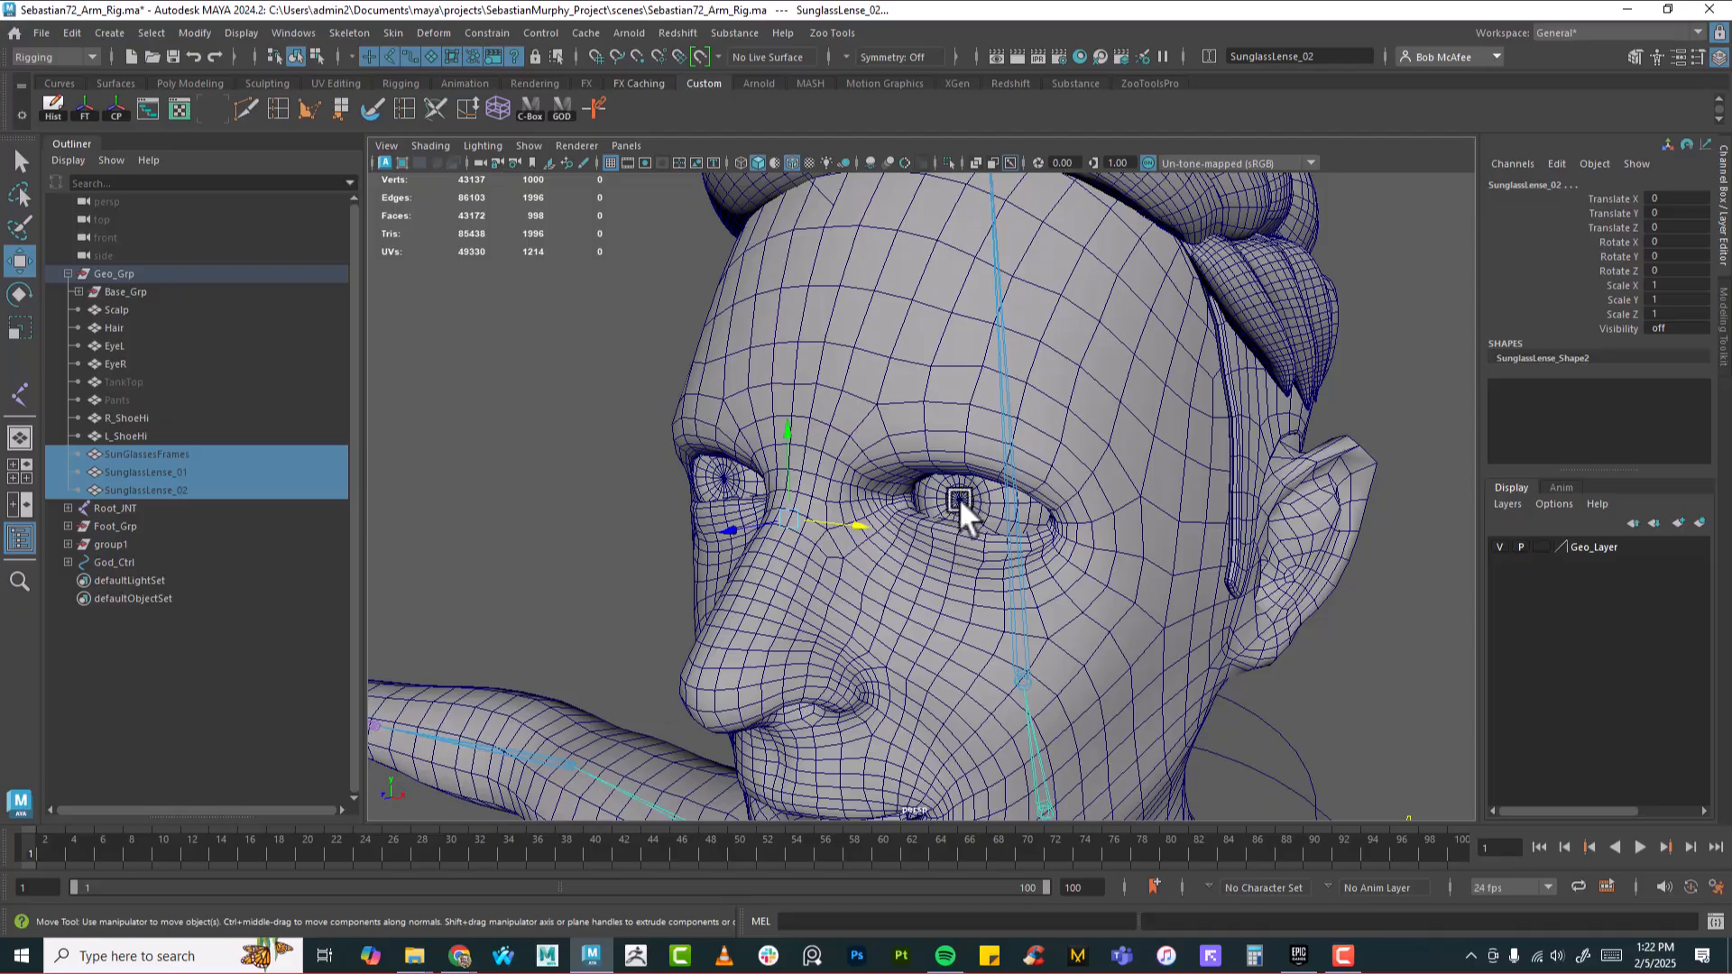
Select both eyeballs, EyeL and EyeR, and isolate them in the viewport
{"action": "left_click", "coordinate": [941, 490]}
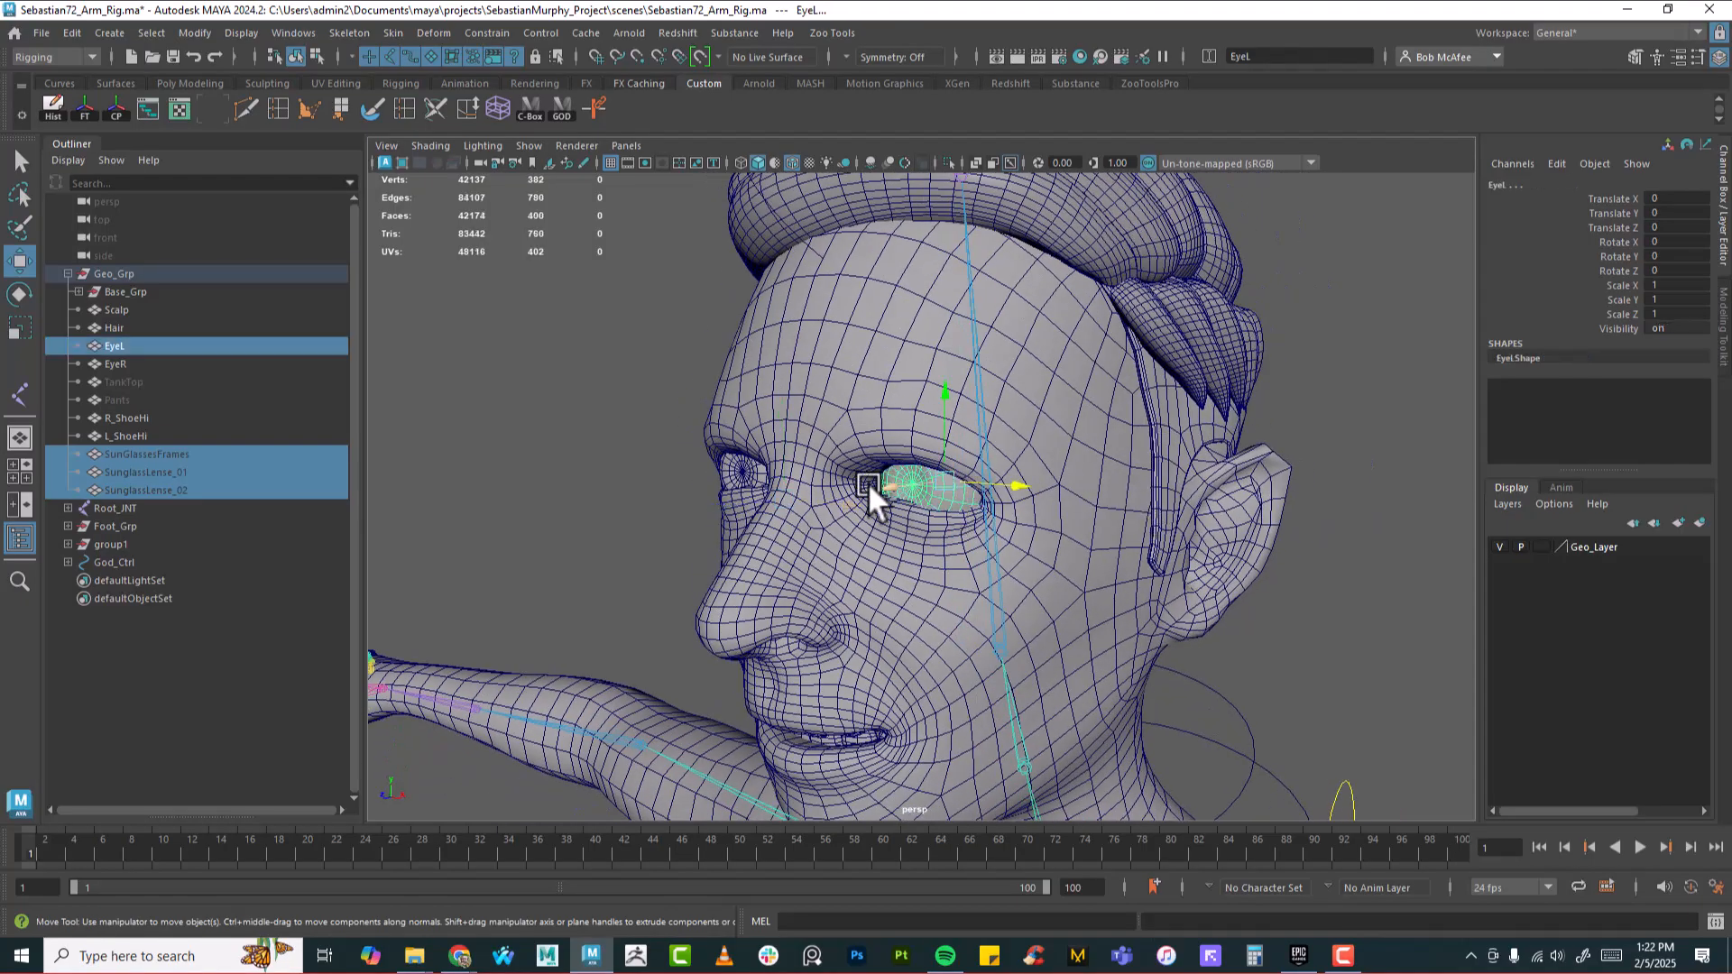
{"action": "left_click", "coordinate": [744, 469], "text": "shift"}
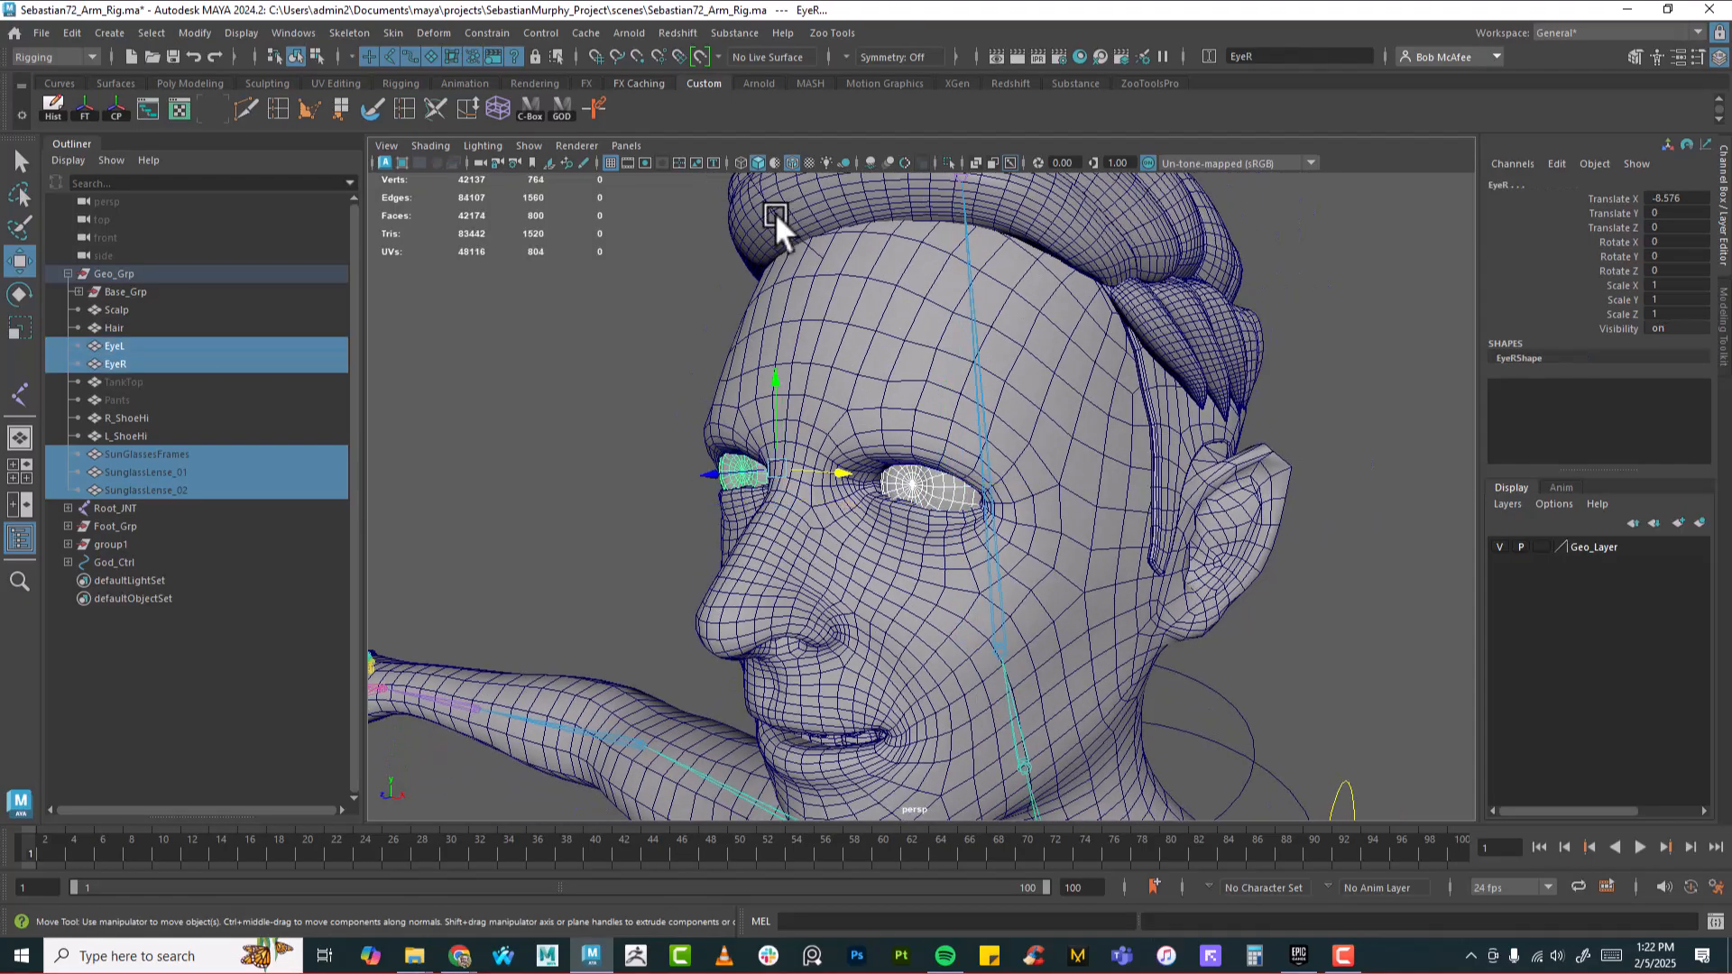
{"action": "left_click", "coordinate": [945, 161]}
{"action": "left_click_drag", "start_coordinate": [907, 433], "coordinate": [938, 460], "text": "alt"}
{"action": "right_click_drag", "start_coordinate": [938, 460], "coordinate": [1043, 500], "text": "alt"}
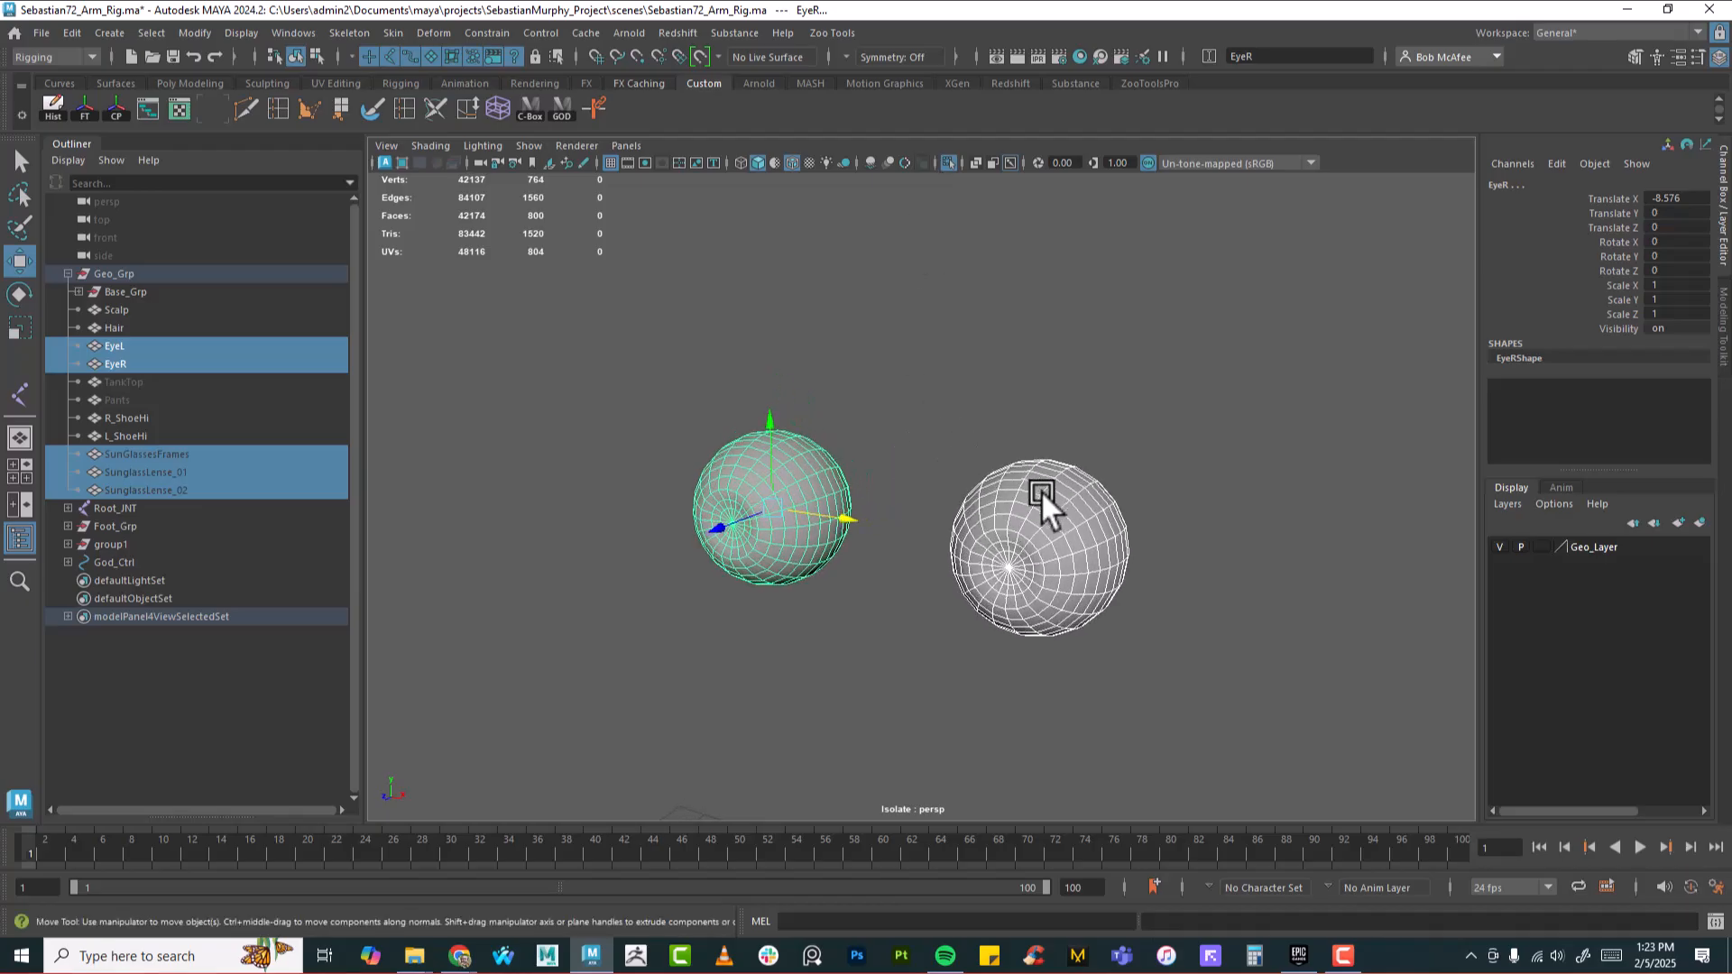
{"action": "middle_click_drag", "start_coordinate": [1042, 500], "coordinate": [1035, 481], "text": "alt"}
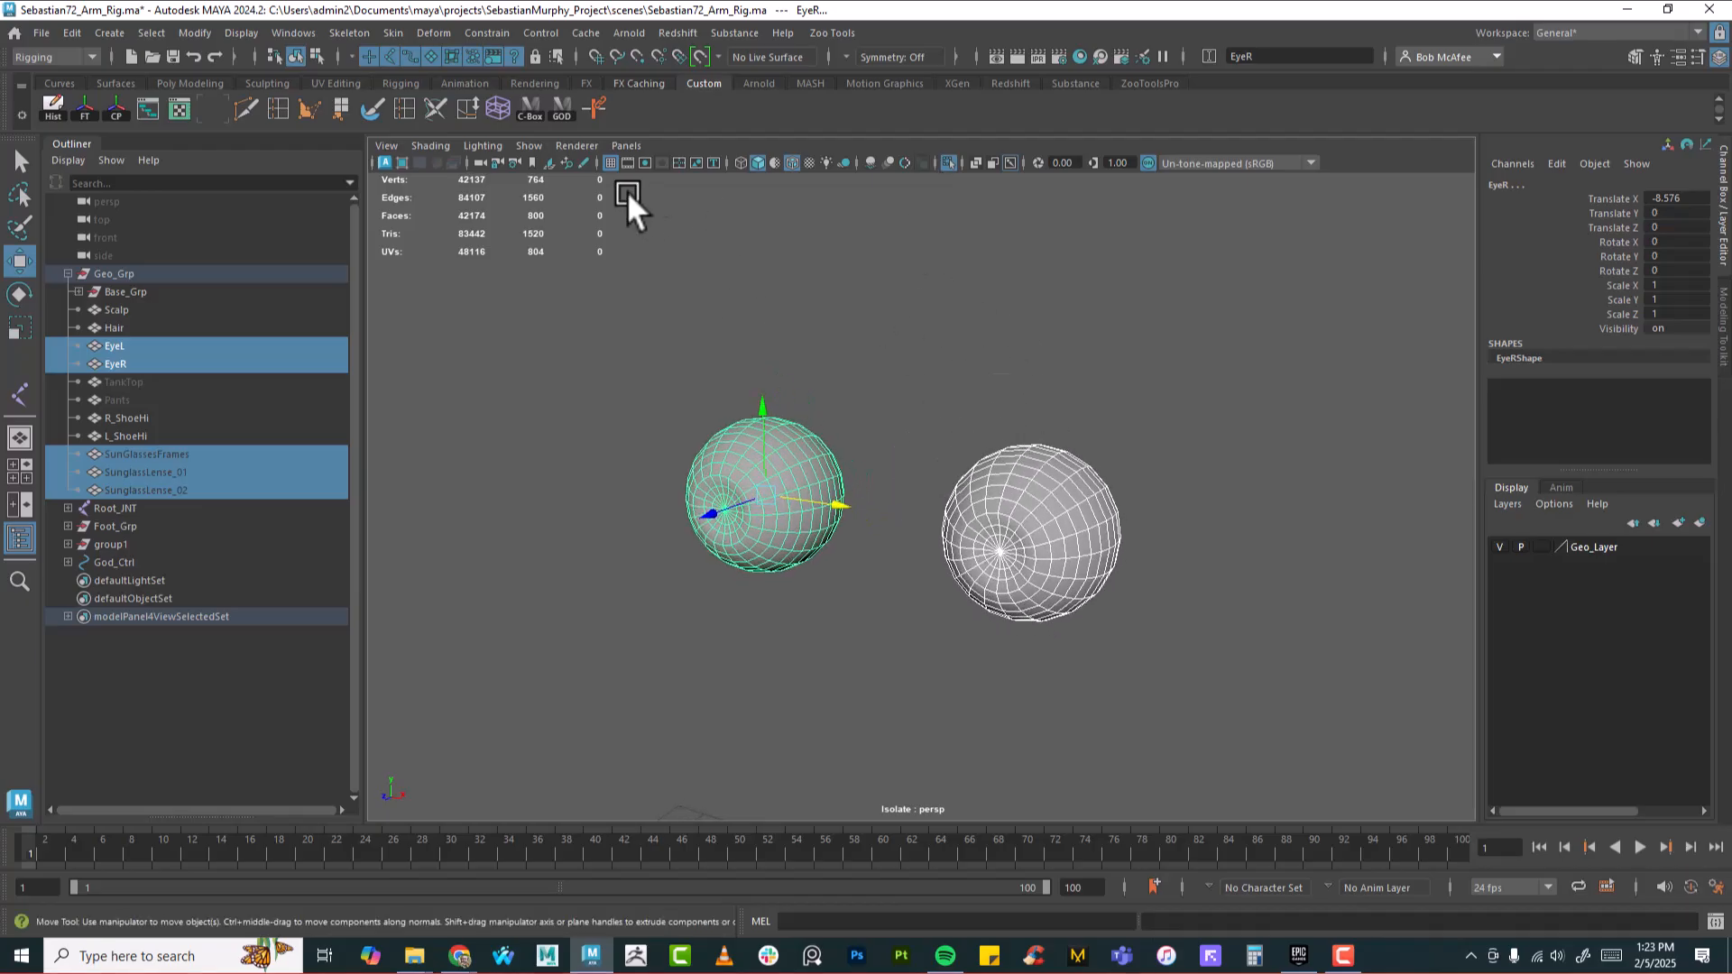
Place a single new joint on the character's left eyeball with the Create Joints tool
{"action": "left_click", "coordinate": [641, 333]}
{"action": "left_click", "coordinate": [333, 30]}
{"action": "left_click", "coordinate": [374, 82]}
{"action": "left_click_drag", "start_coordinate": [902, 397], "coordinate": [997, 406], "text": "alt"}
{"action": "right_click_drag", "start_coordinate": [998, 406], "coordinate": [1047, 474], "text": "alt"}
{"action": "middle_click_drag", "start_coordinate": [924, 508], "coordinate": [1037, 542], "text": "alt"}
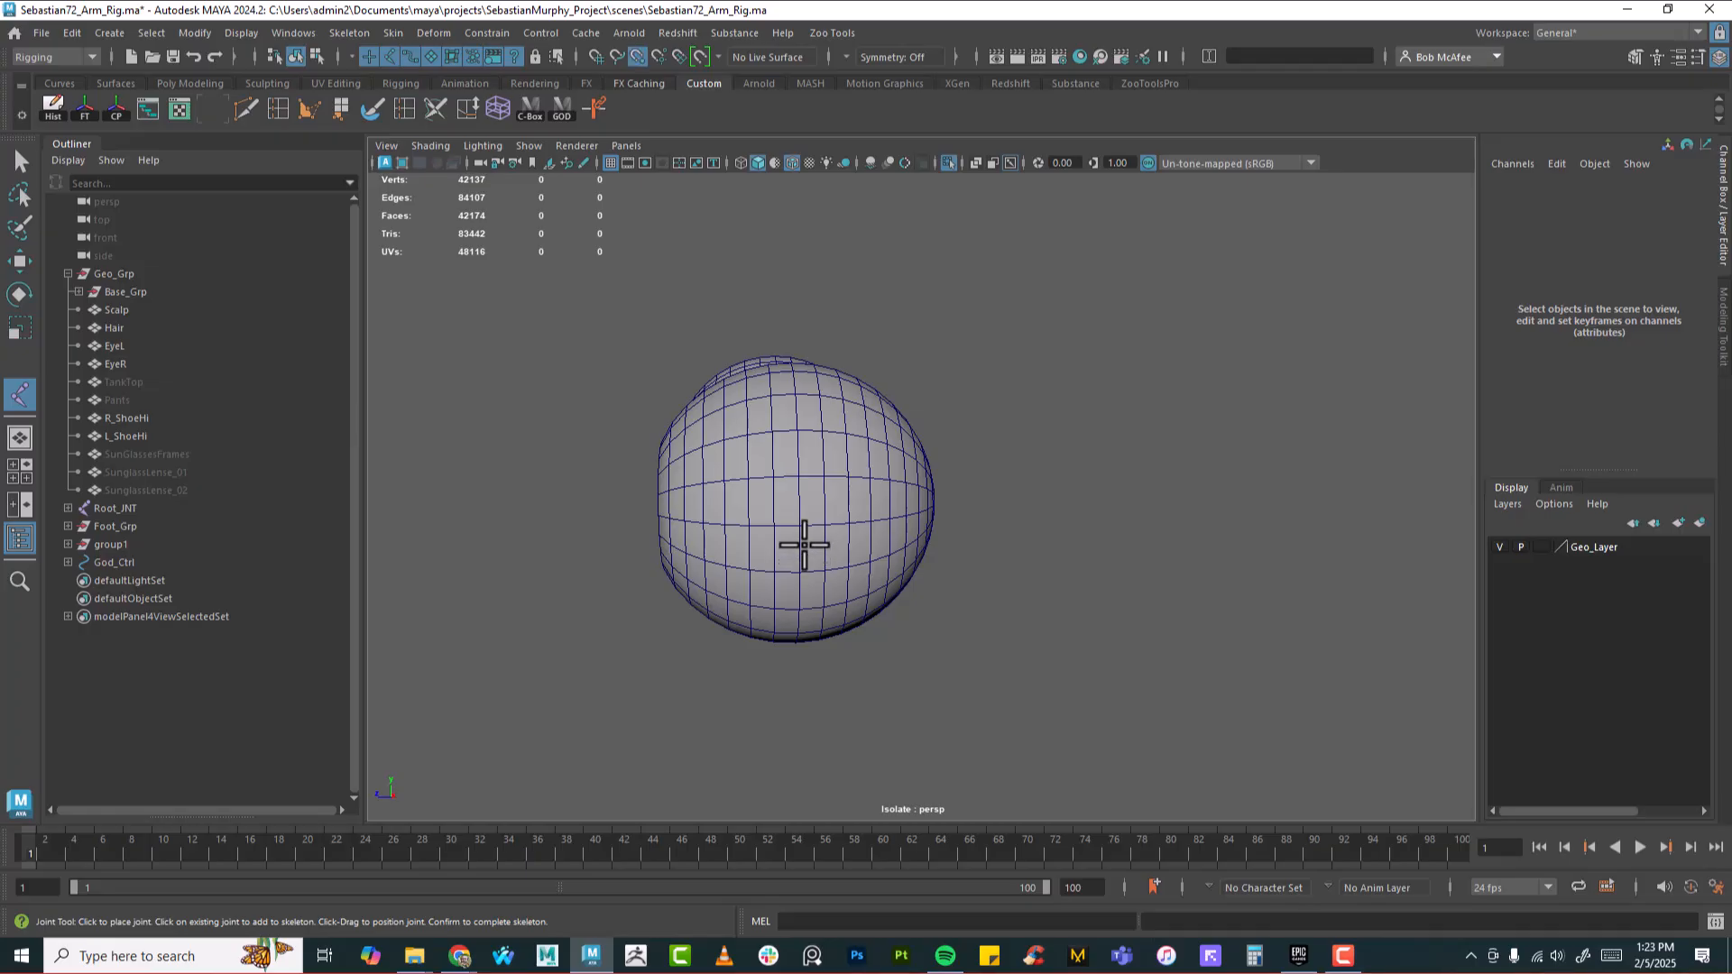
{"action": "left_click", "coordinate": [800, 524]}
Move the new joint to the centre of the left eyeball using point snapping
{"action": "left_click_drag", "start_coordinate": [1013, 533], "coordinate": [929, 525], "text": "alt"}
{"action": "key", "text": "w"}
{"action": "key", "text": "v"}
{"action": "left_click_drag", "start_coordinate": [1265, 544], "coordinate": [1078, 407]}
{"action": "left_click_drag", "start_coordinate": [1218, 499], "coordinate": [1243, 495], "text": "alt"}
{"action": "middle_click_drag", "start_coordinate": [1243, 495], "coordinate": [1111, 519], "text": "alt"}
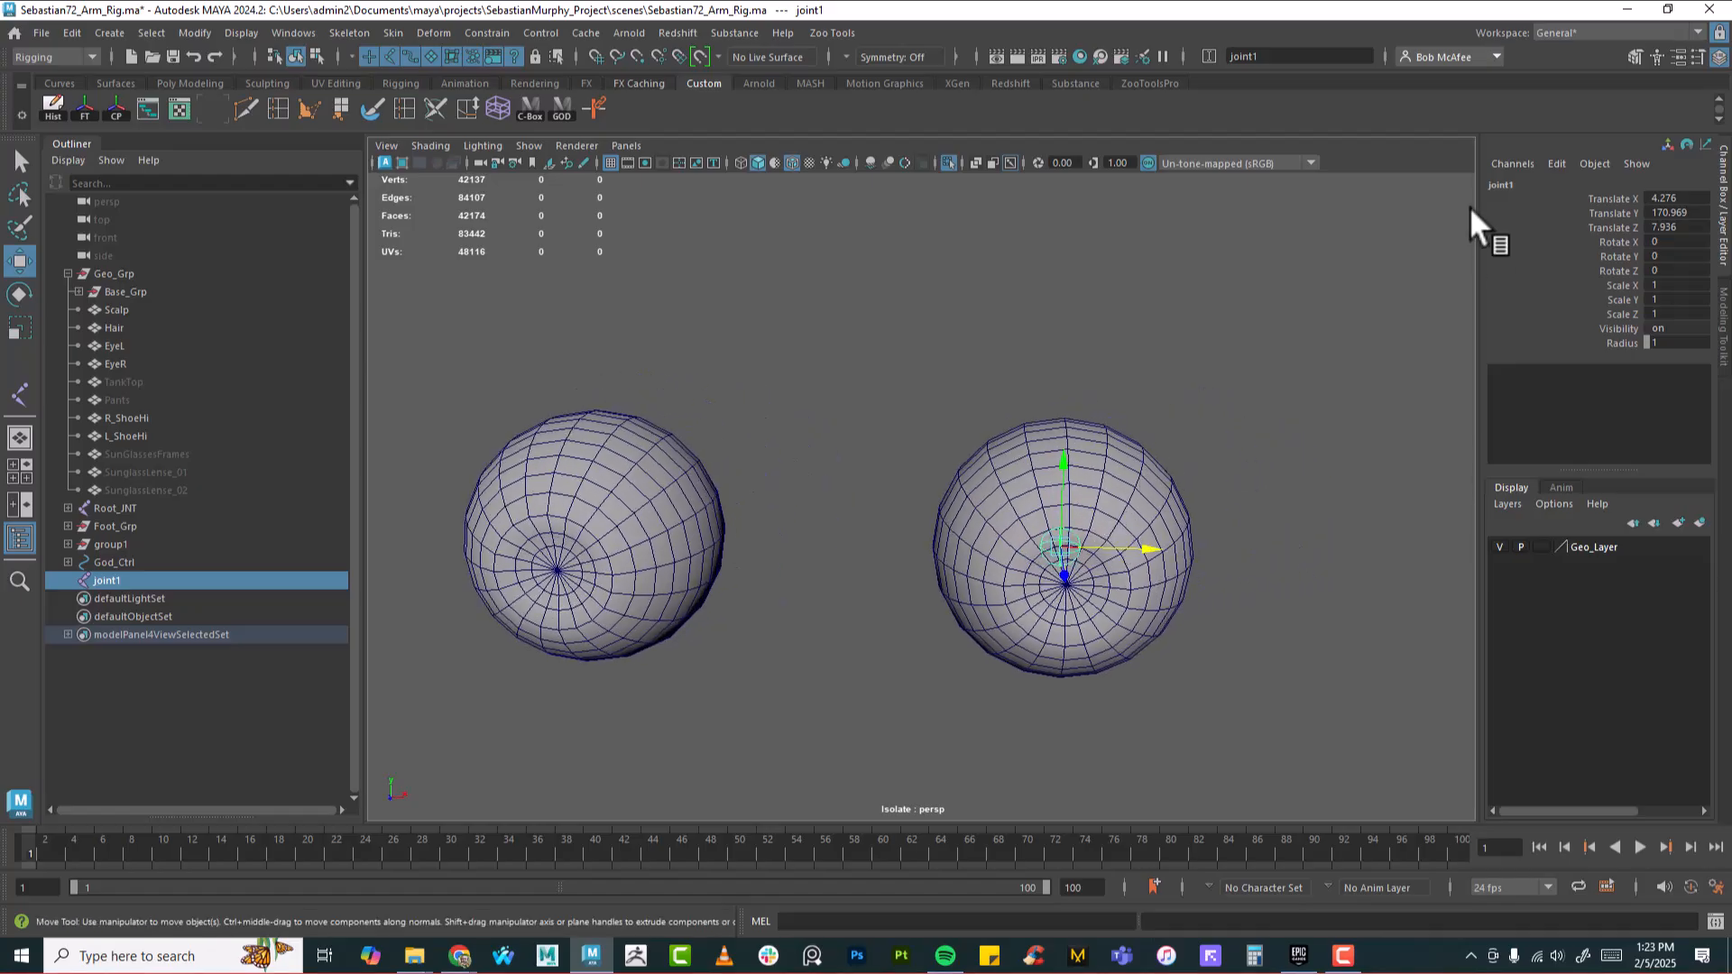
Rename the left eyeball's joint to Eye_L_JNT1
{"action": "left_click", "coordinate": [1512, 186]}
{"action": "type", "text": "Eye_L"}
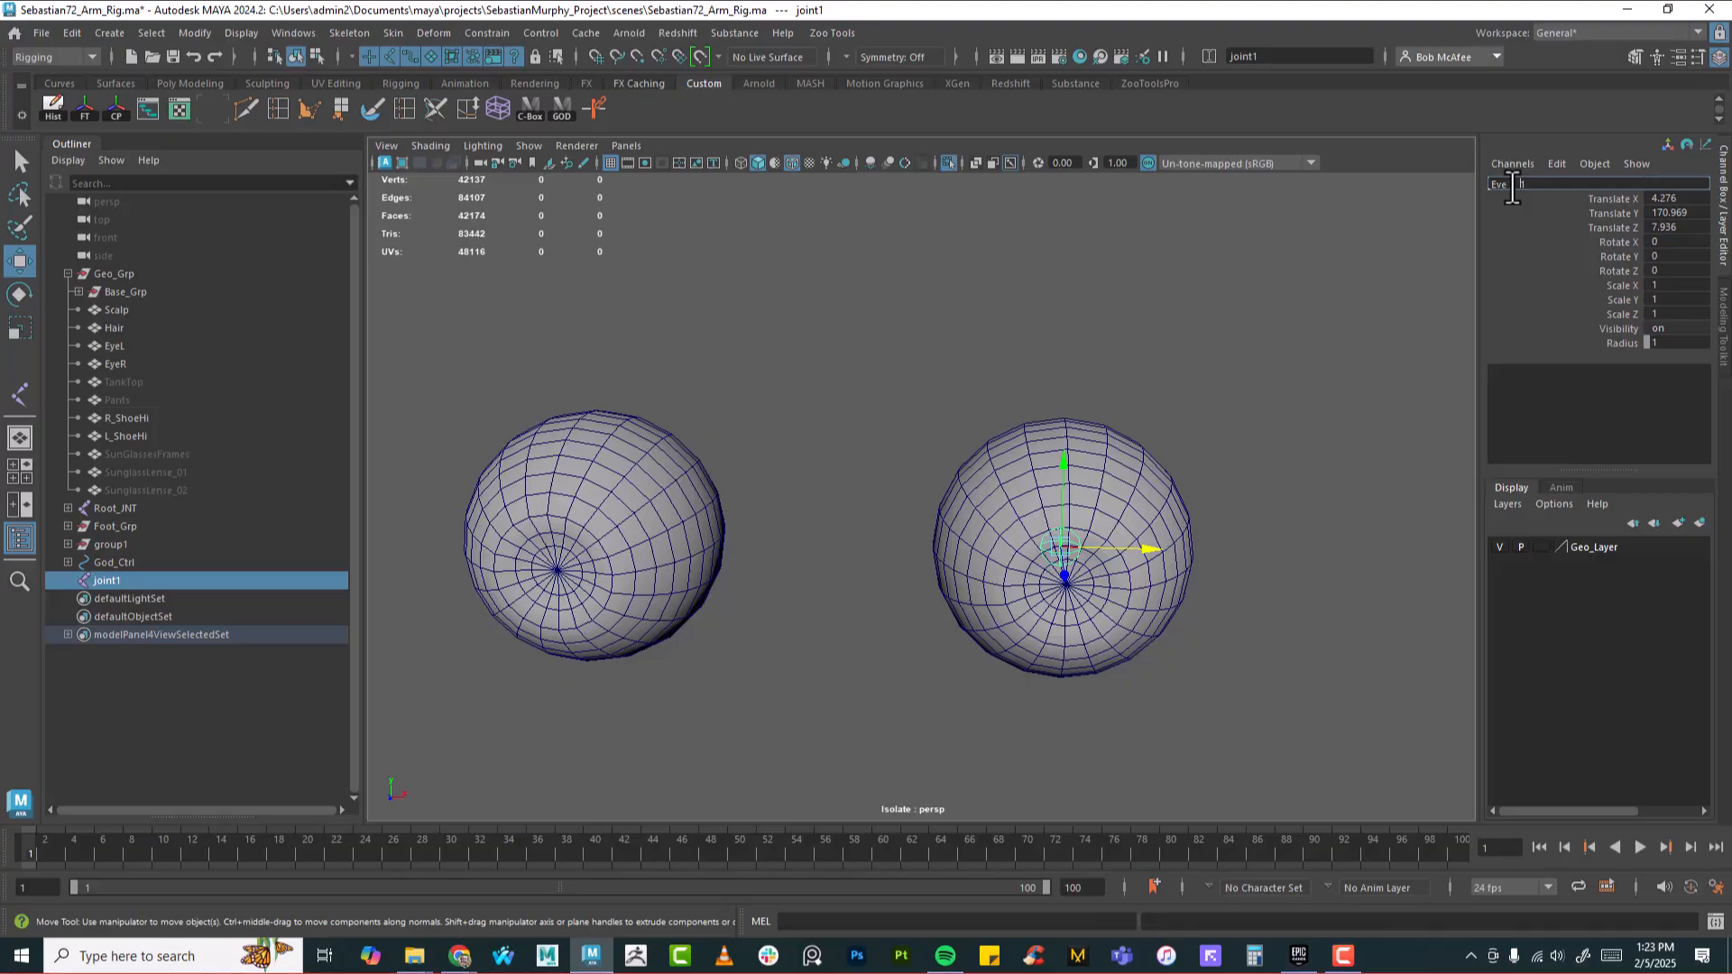
{"action": "type", "text": "_JNT1"}
{"action": "key", "text": "Return"}
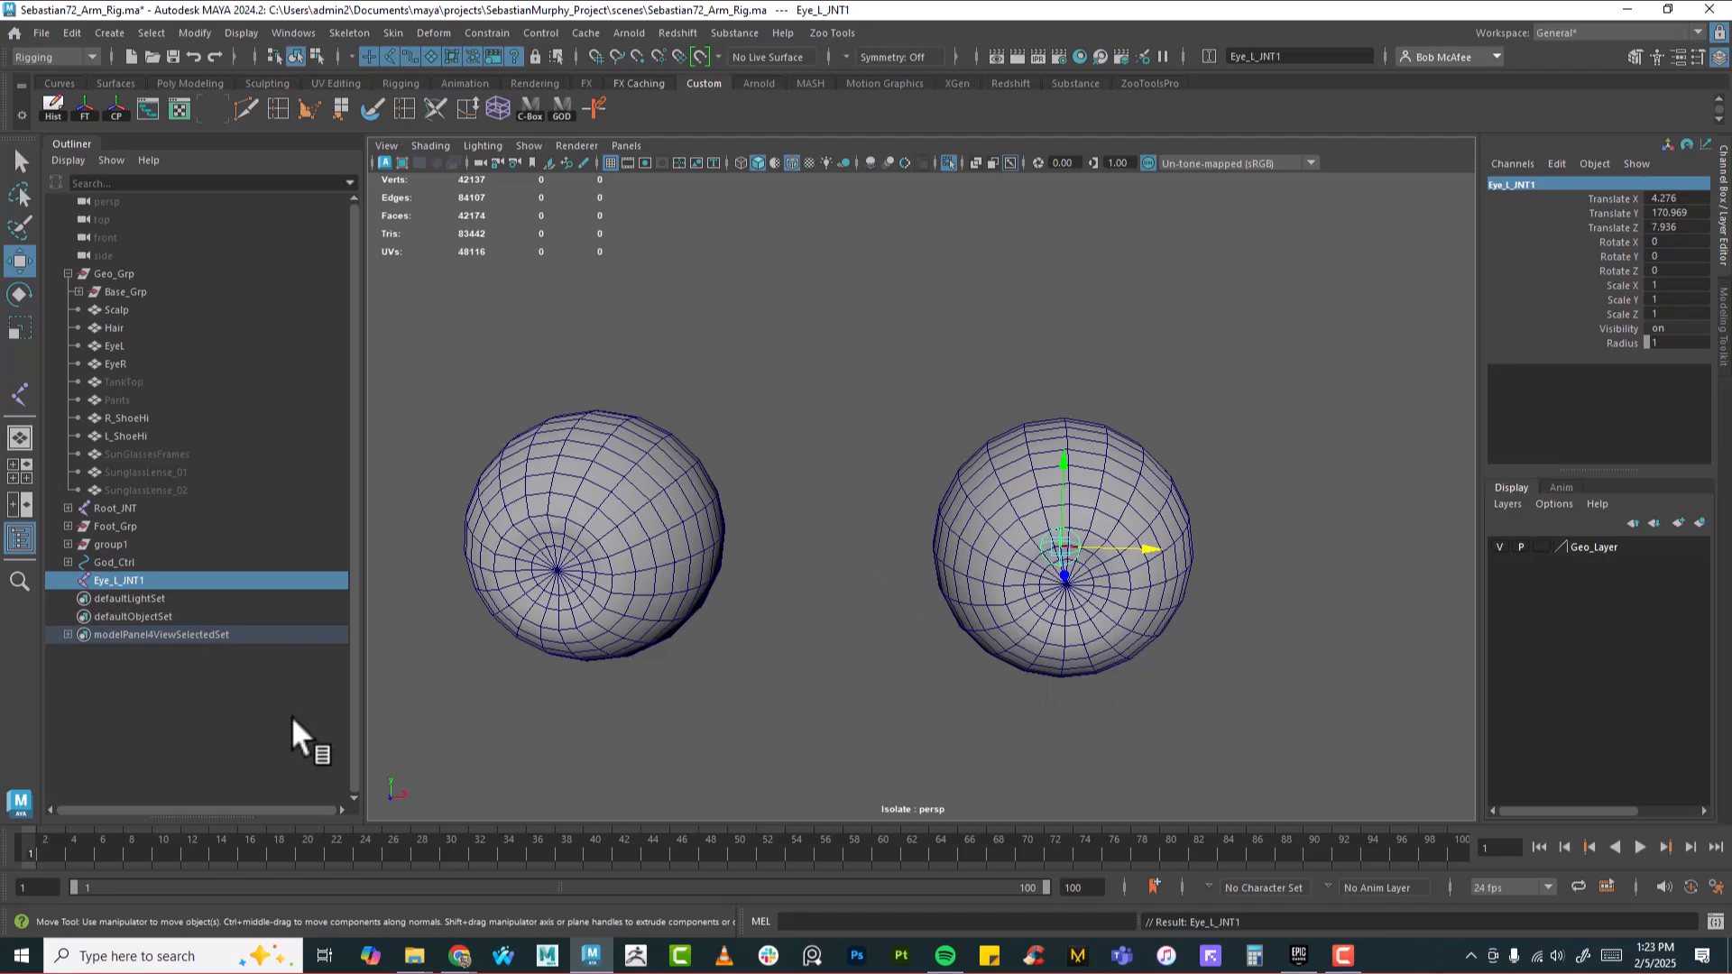
Show the full model again and parent Eye_L_JNT1 under Head_JNT in the Root_JNT hierarchy
{"action": "left_click_drag", "start_coordinate": [907, 615], "coordinate": [972, 620], "text": "alt"}
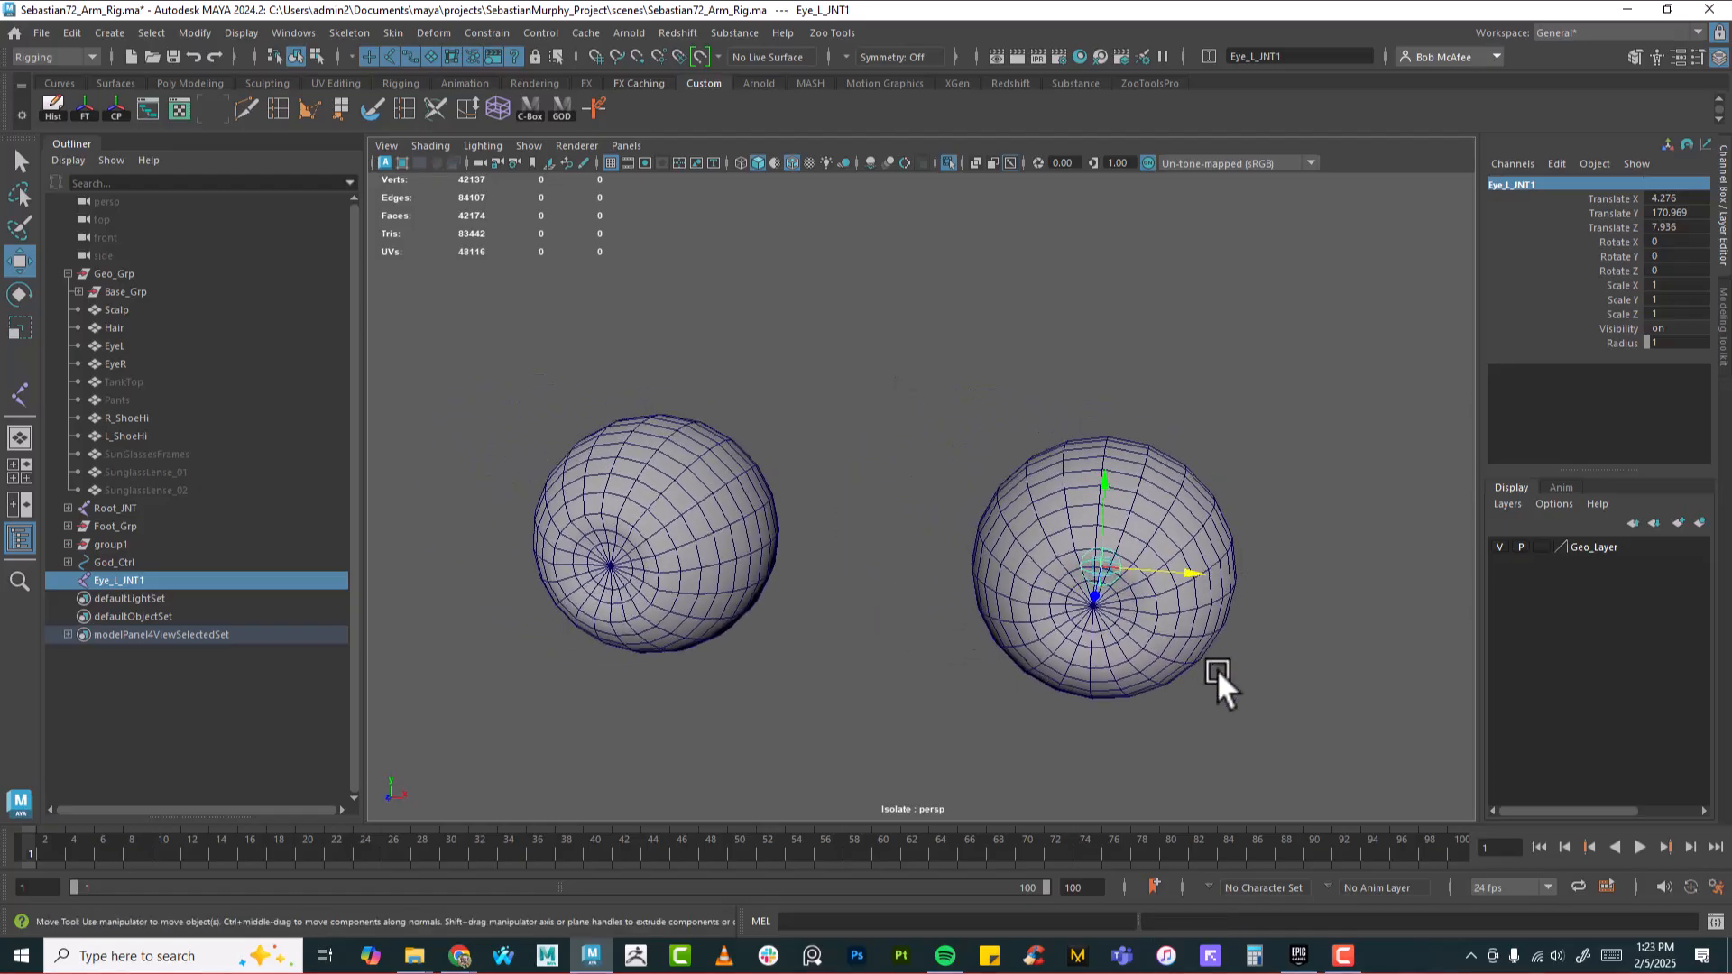
{"action": "middle_click_drag", "start_coordinate": [999, 635], "coordinate": [1017, 608], "text": "alt"}
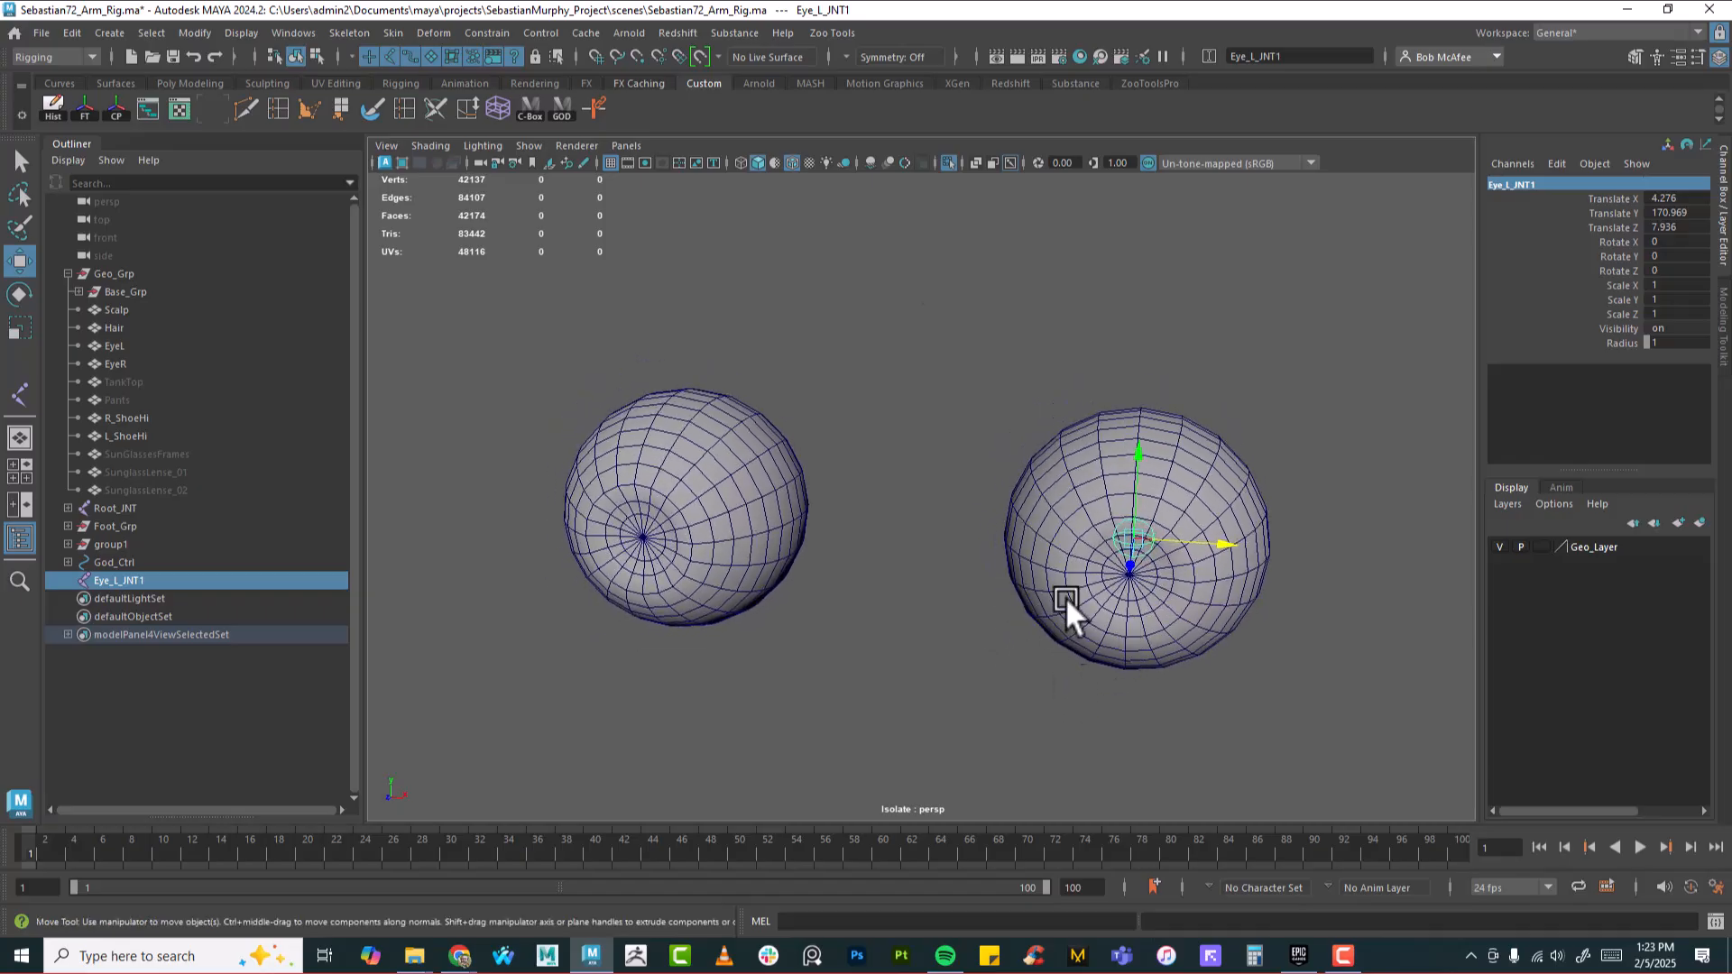
{"action": "left_click", "coordinate": [948, 162]}
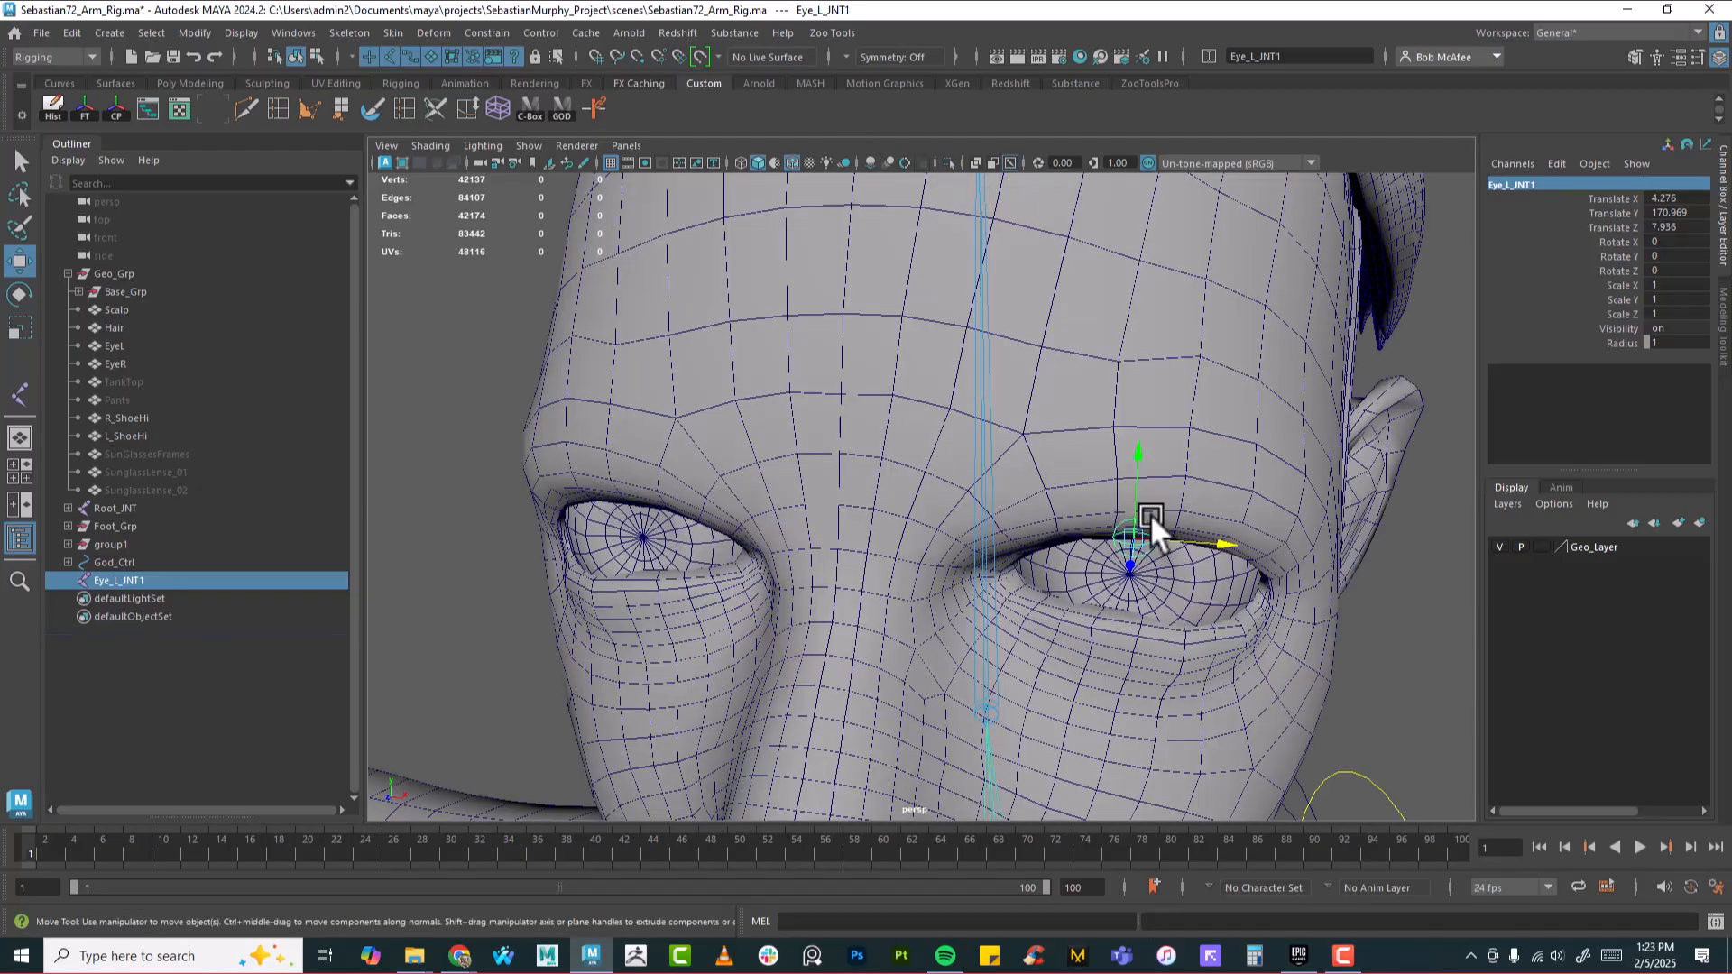
{"action": "left_click", "coordinate": [994, 674]}
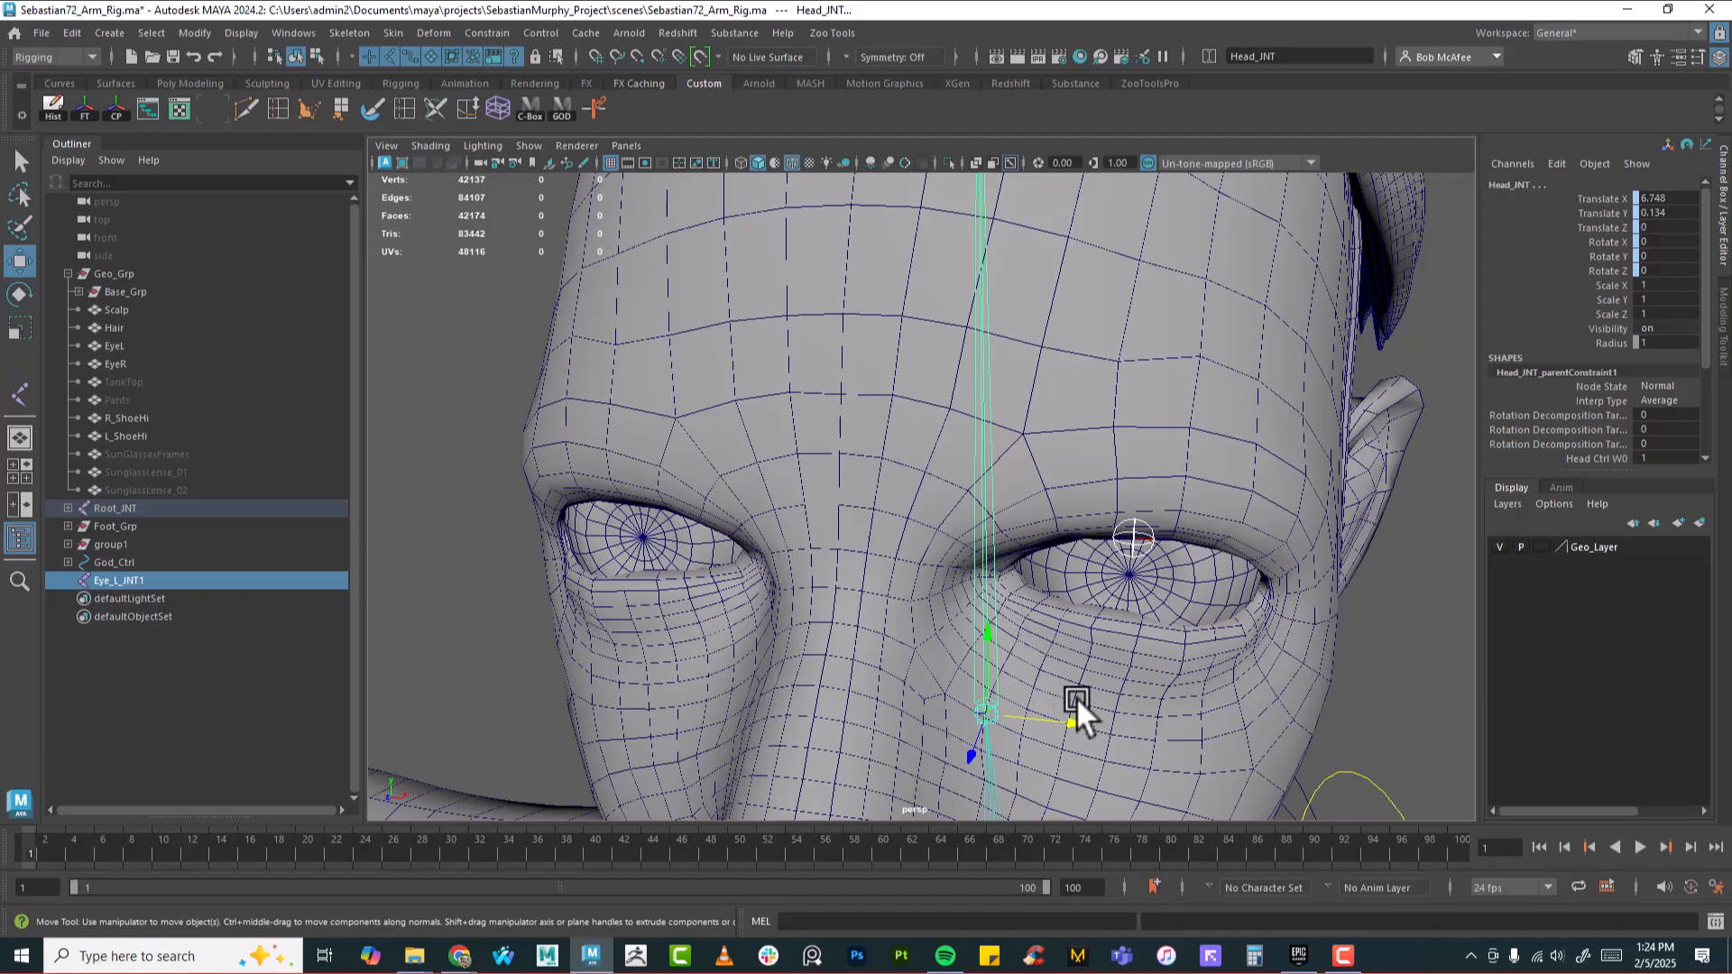
{"action": "key", "text": "p"}
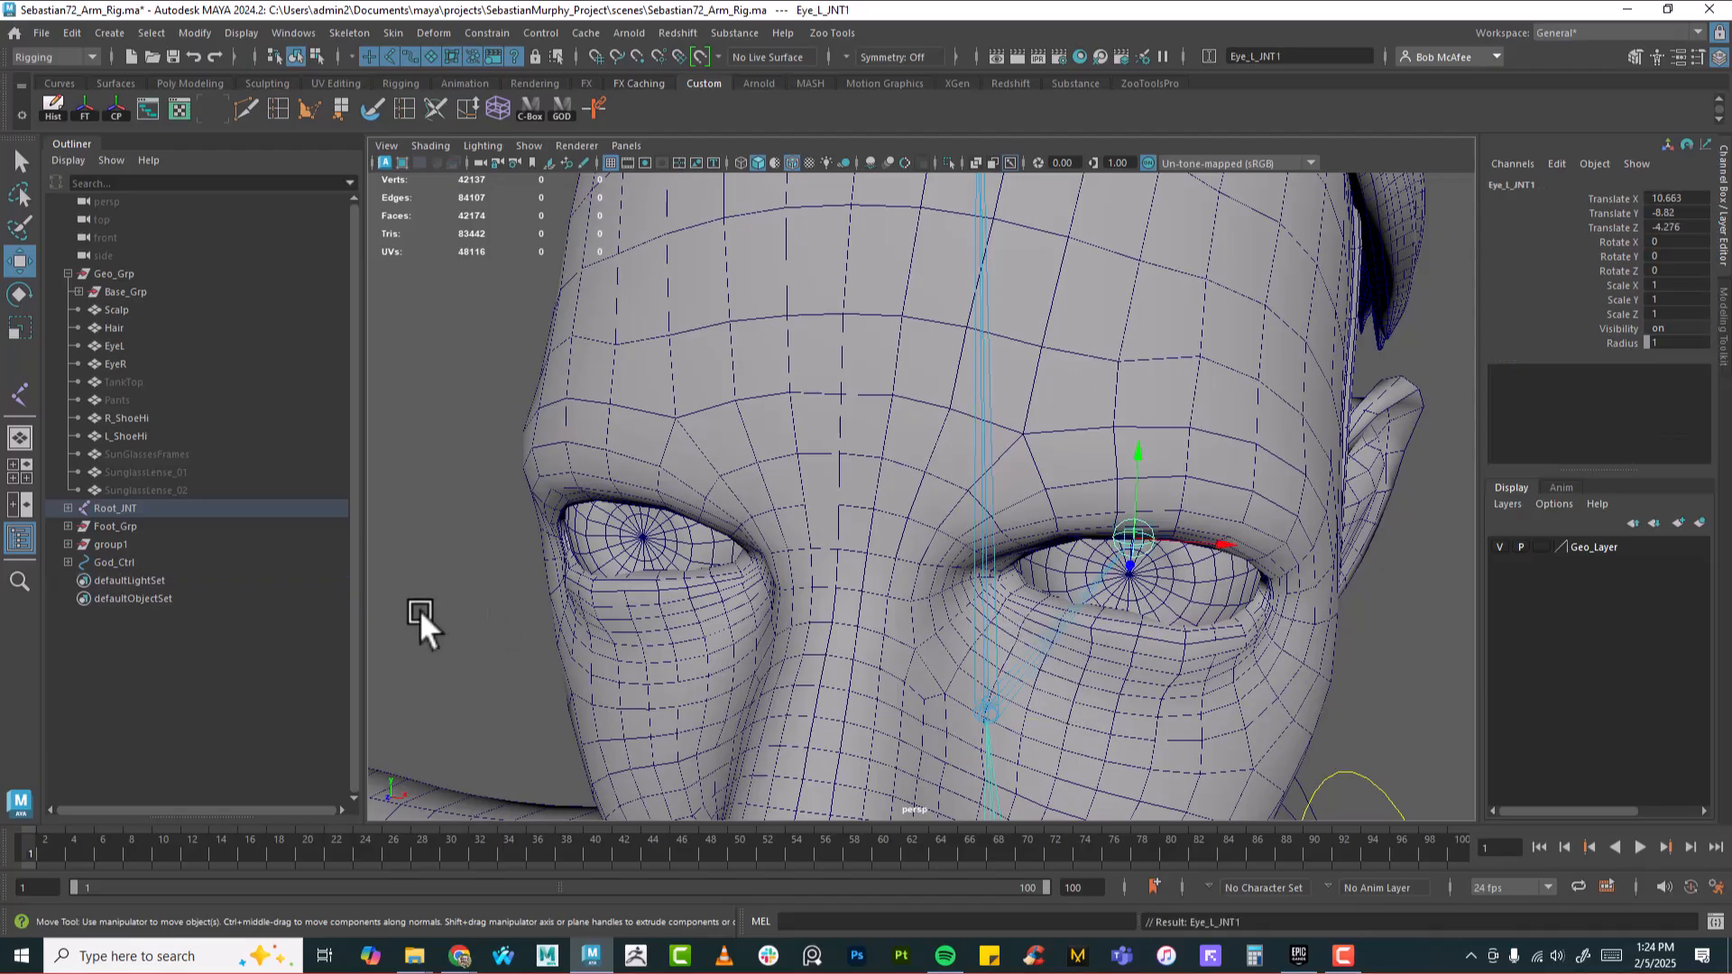
{"action": "left_click", "coordinate": [68, 508], "text": "shift"}
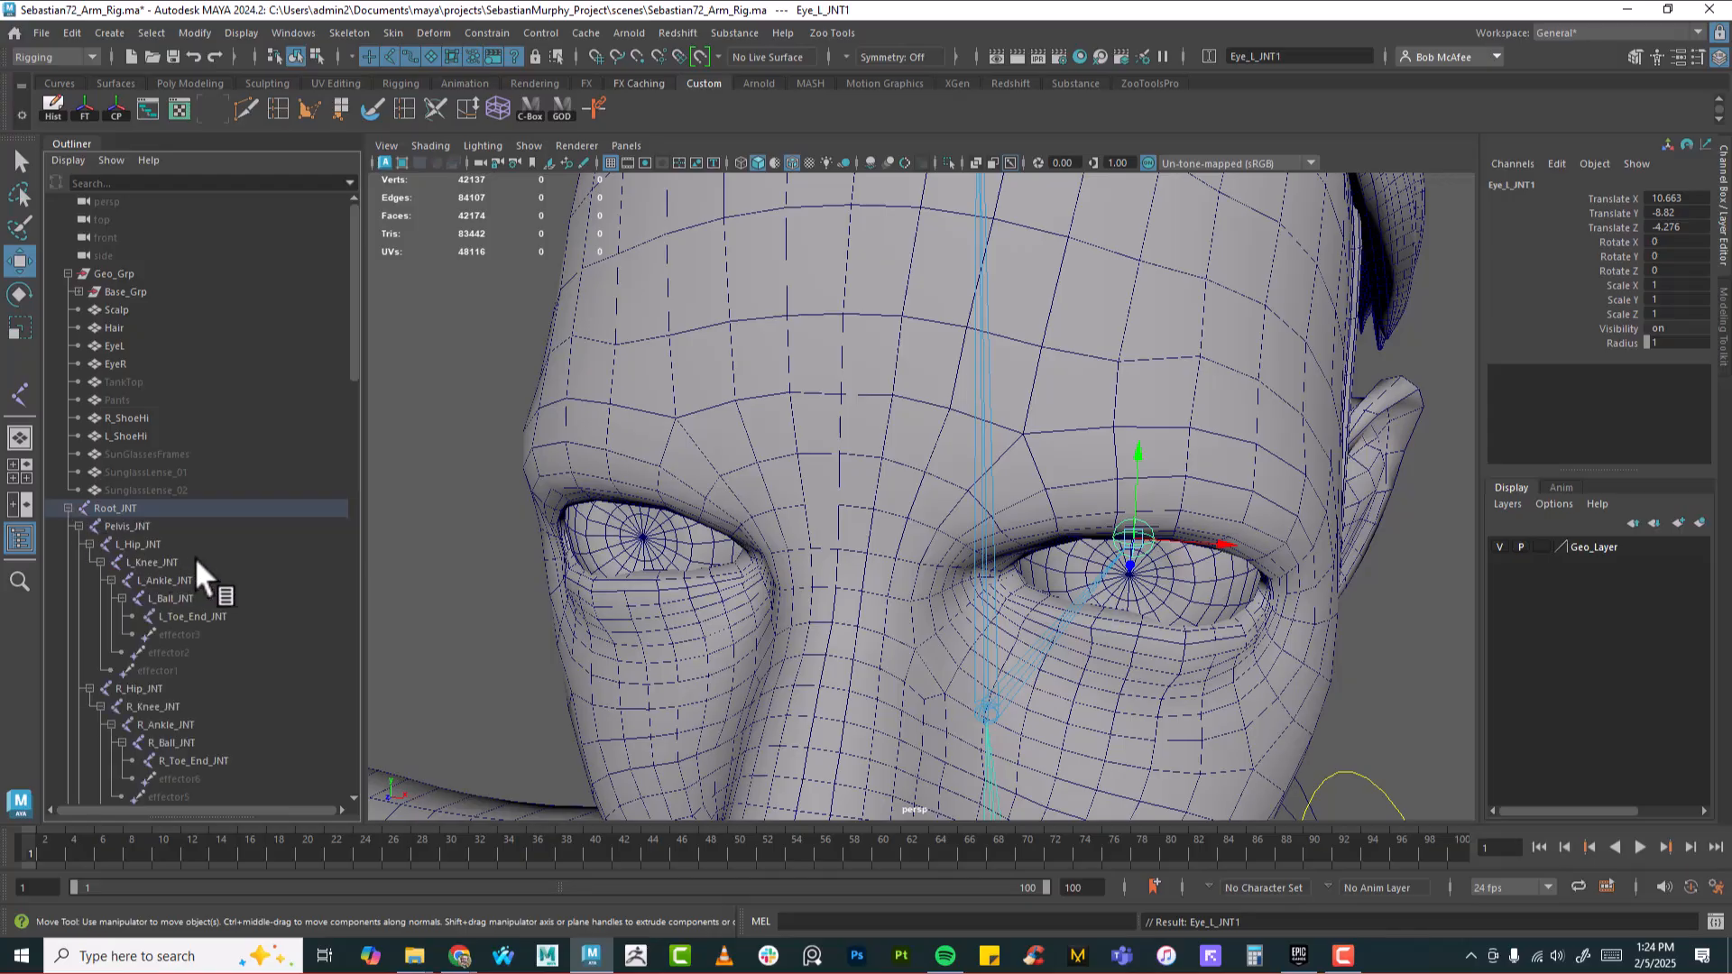
{"action": "scroll", "coordinate": [268, 602], "scroll_direction": "down", "scroll_amount": 10}
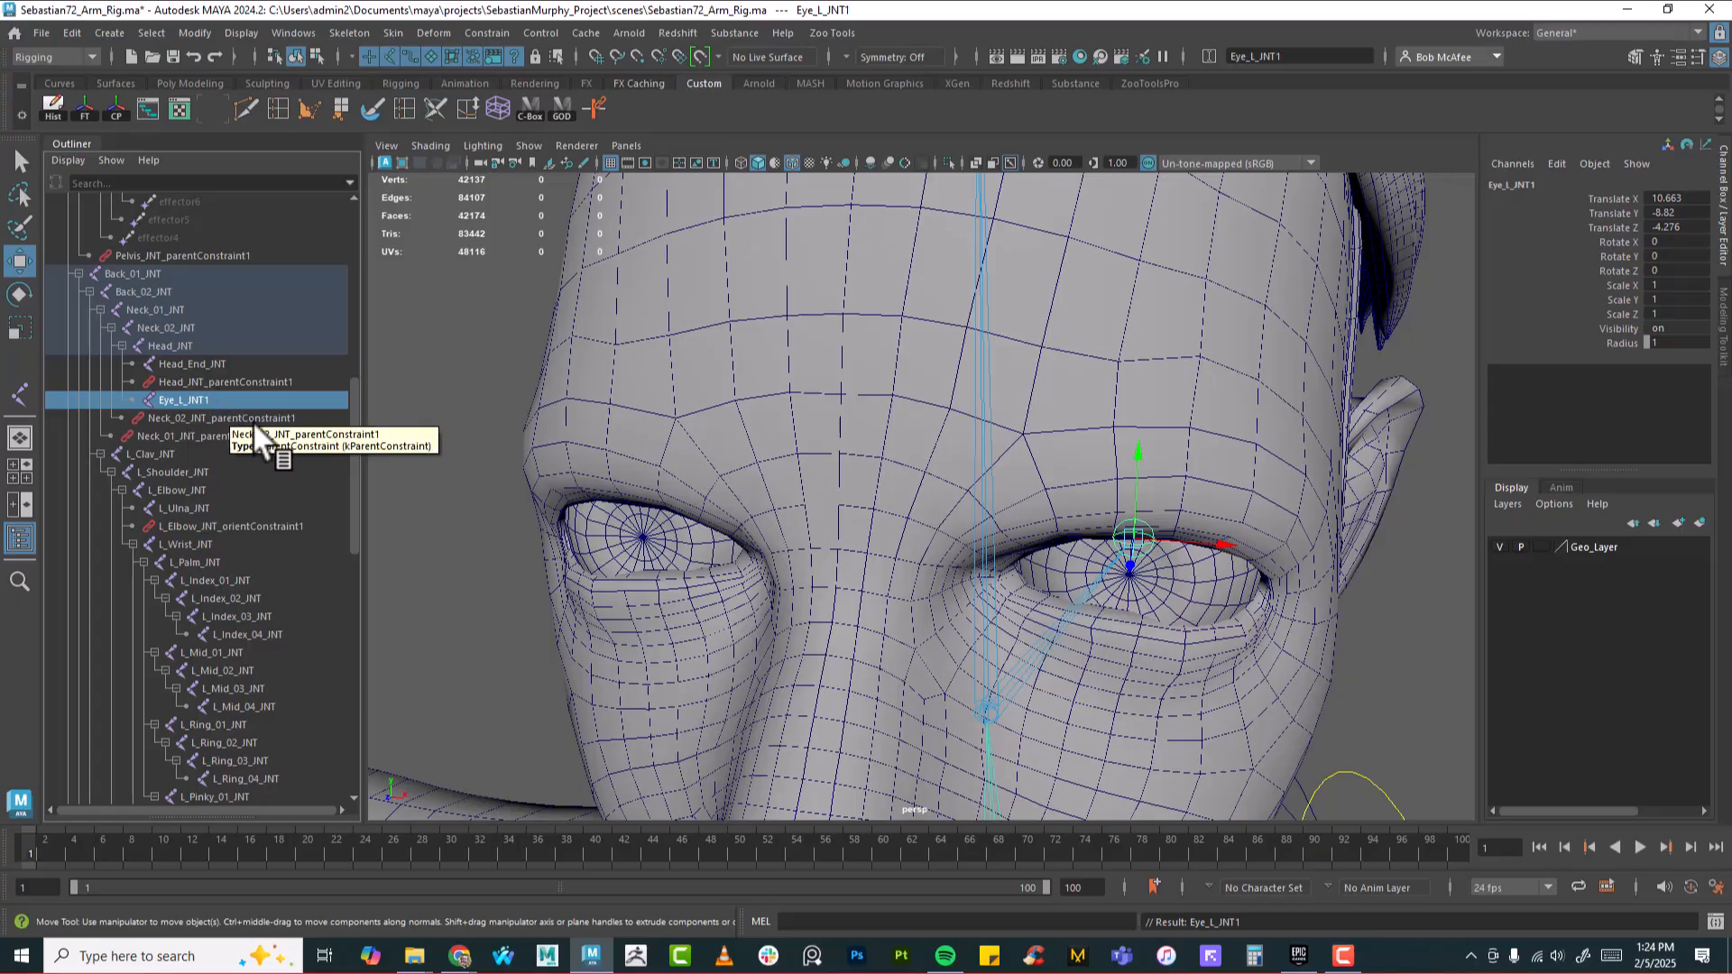
Mirror Eye_L_JNT1 across YZ with the Behavior function, replacing L_ with R_ in the joint name
{"action": "left_click_drag", "start_coordinate": [1117, 592], "coordinate": [1134, 483], "text": "alt"}
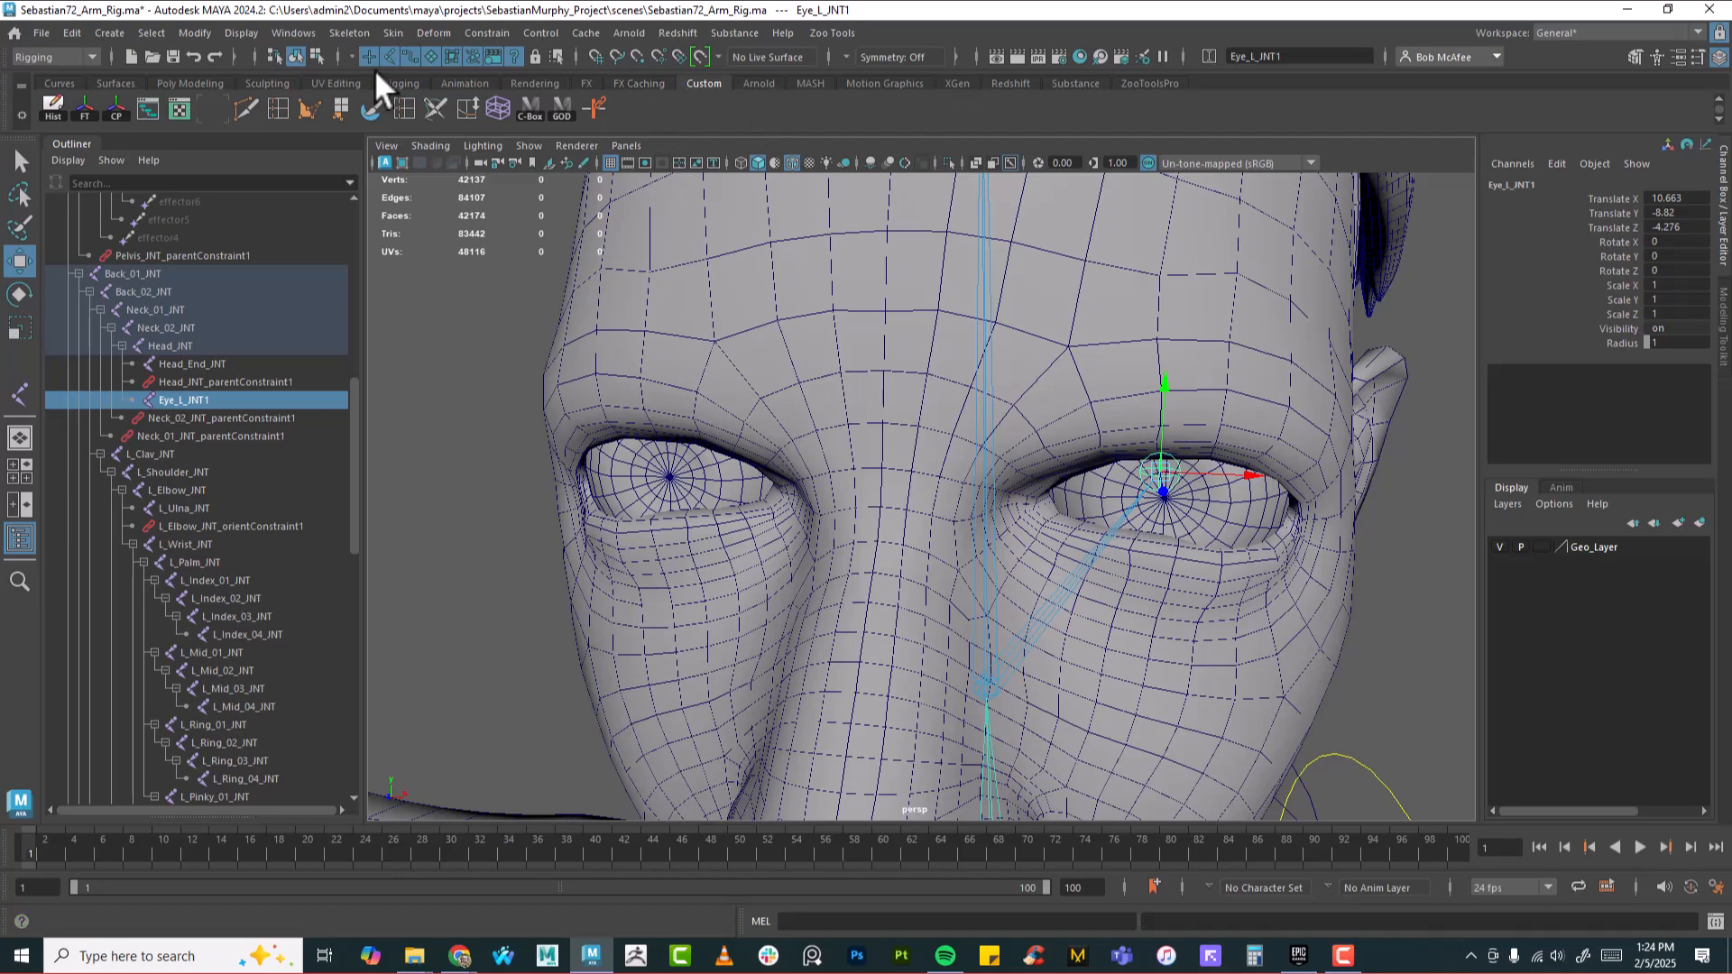
{"action": "left_click", "coordinate": [348, 33]}
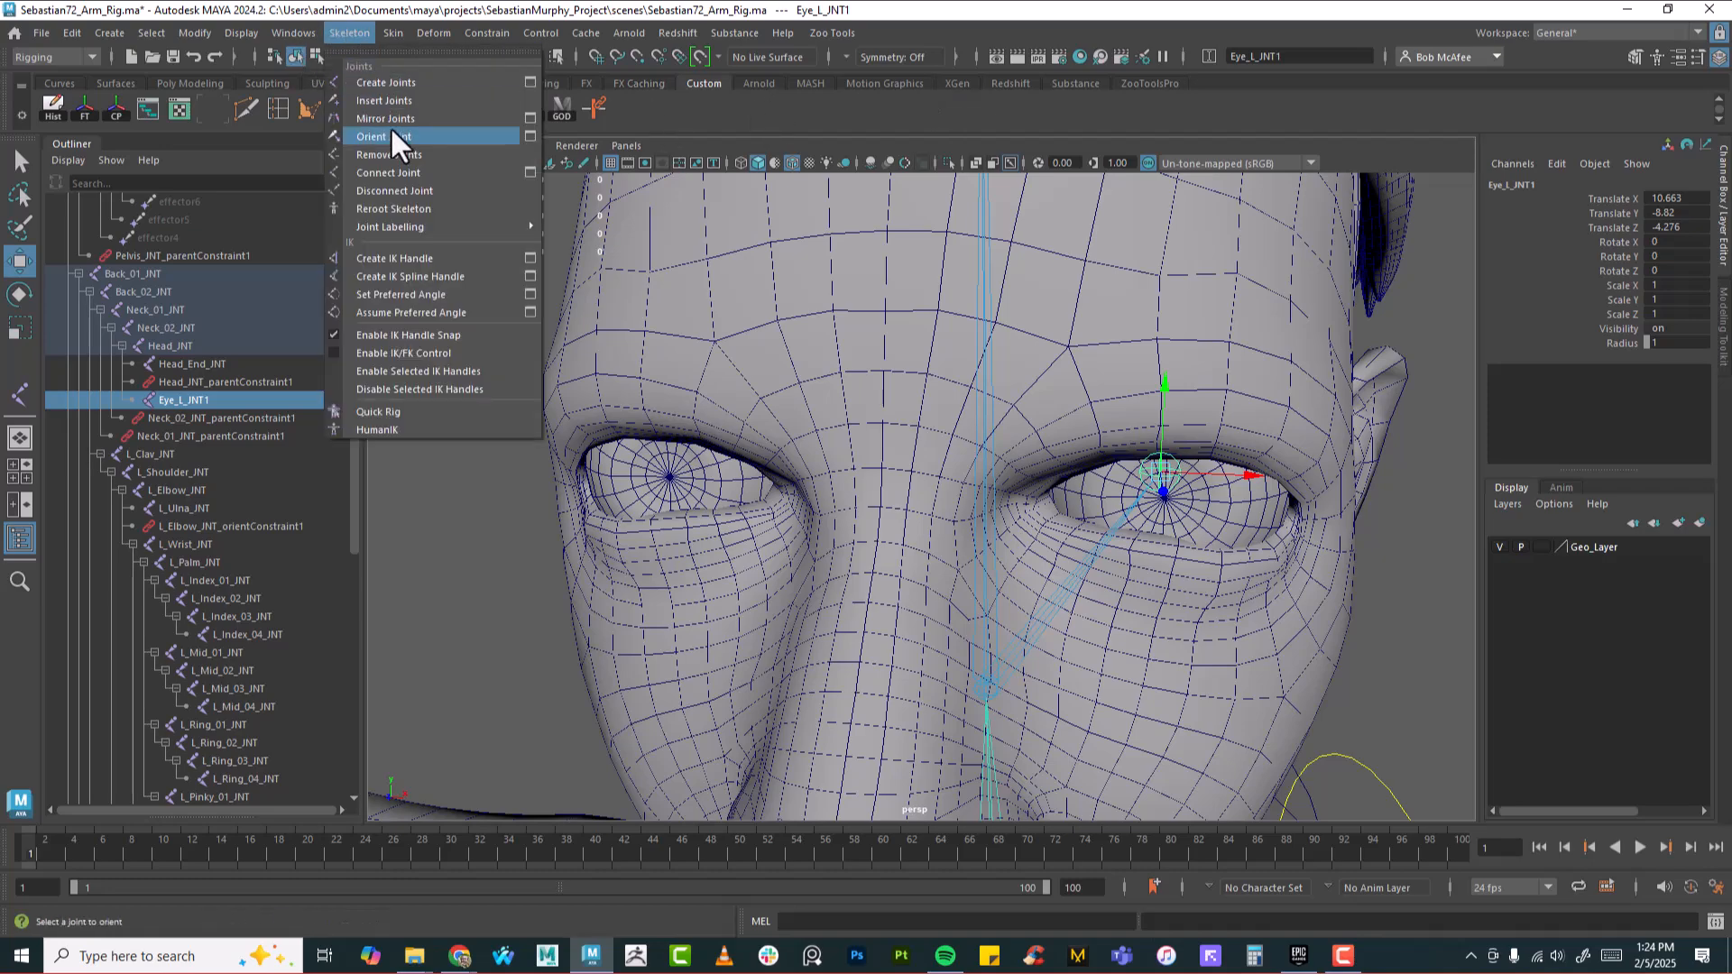
{"action": "left_click", "coordinate": [528, 117]}
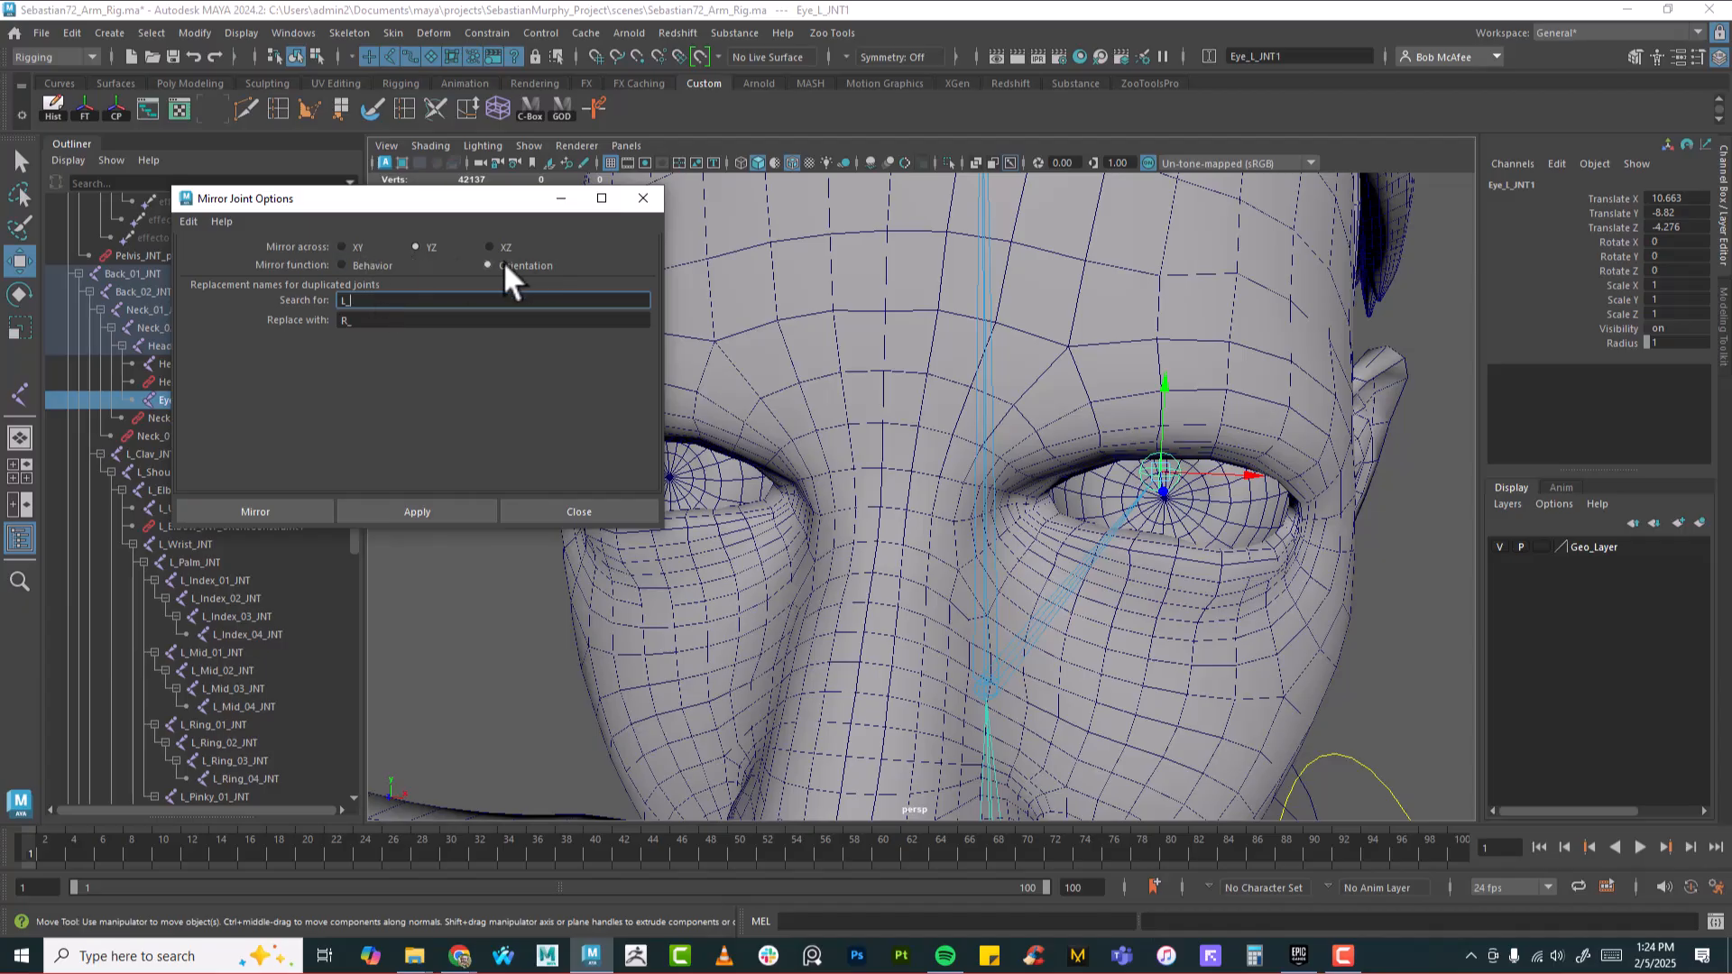
{"action": "left_click", "coordinate": [341, 264]}
{"action": "left_click", "coordinate": [262, 509]}
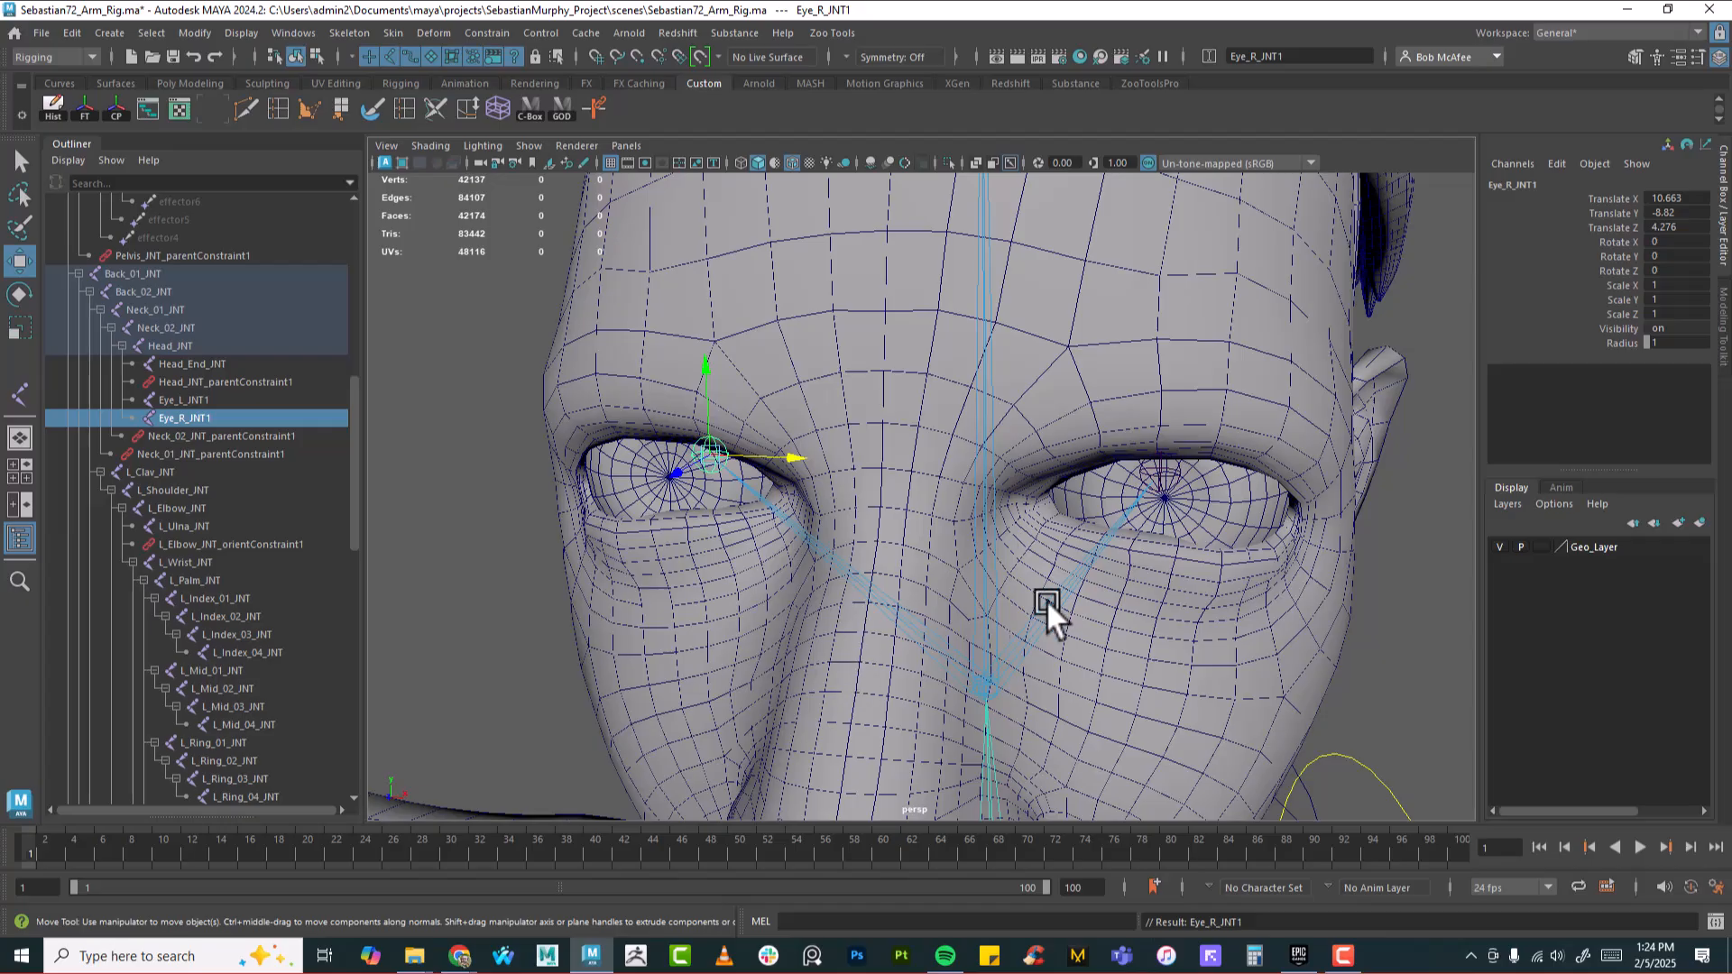
{"action": "scroll", "coordinate": [992, 595], "scroll_direction": "down", "scroll_amount": 3}
{"action": "key", "text": "r"}
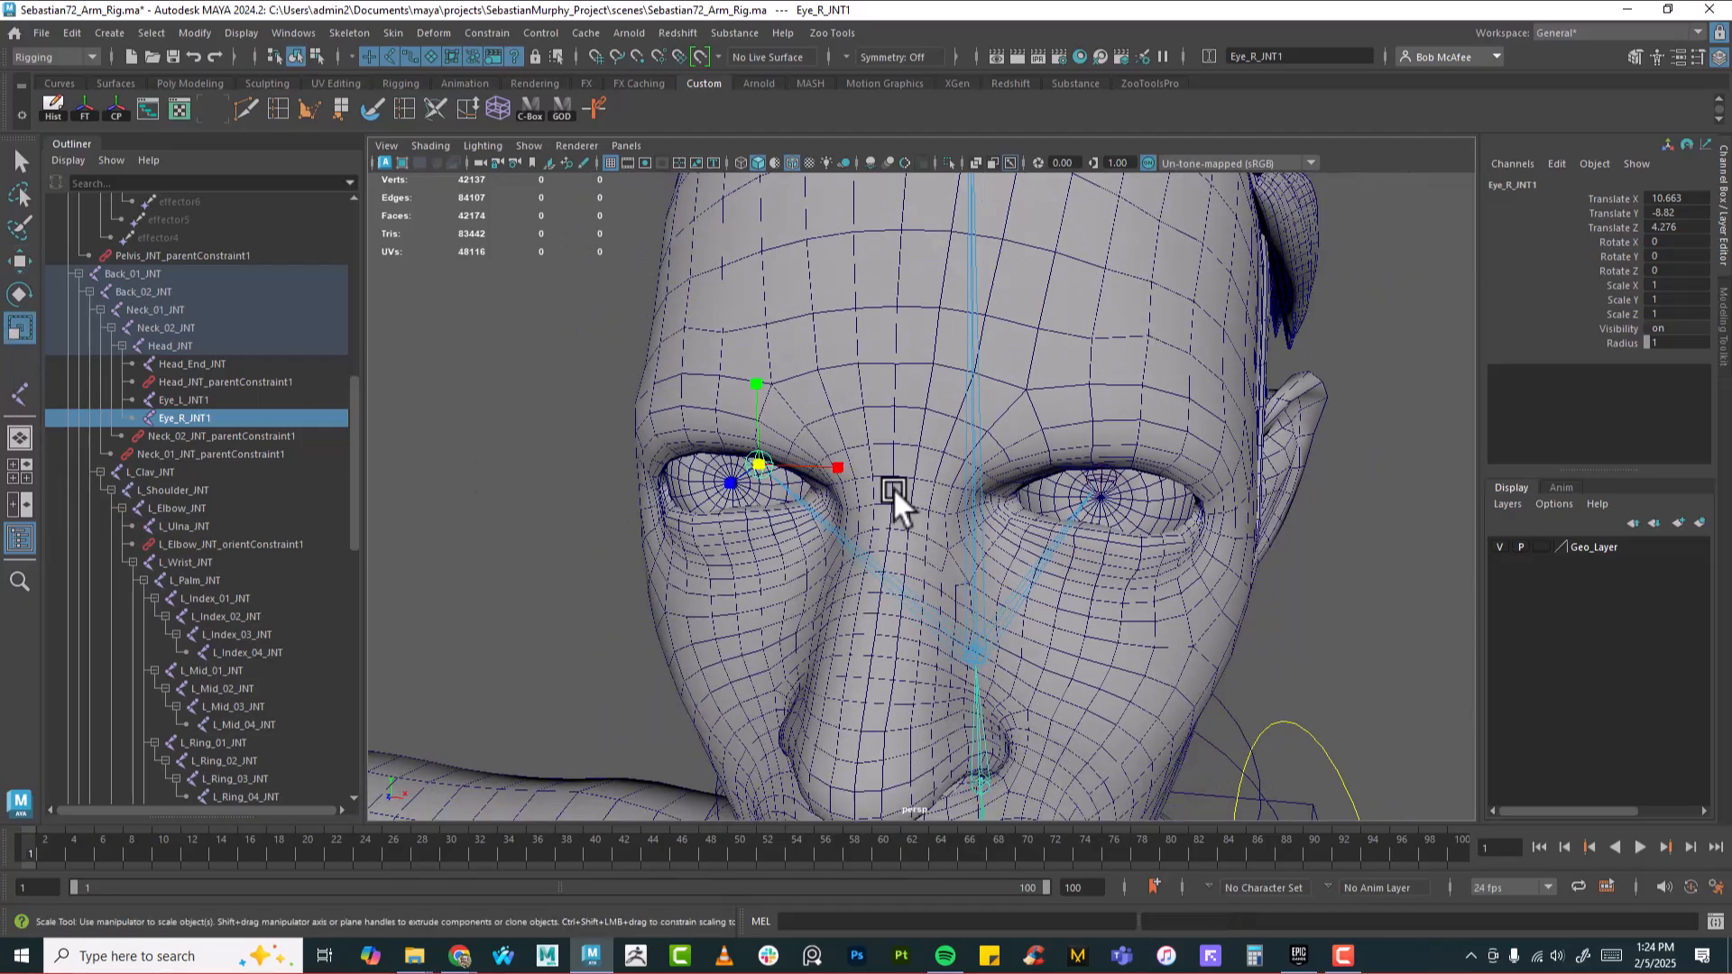
{"action": "left_click", "coordinate": [1106, 485]}
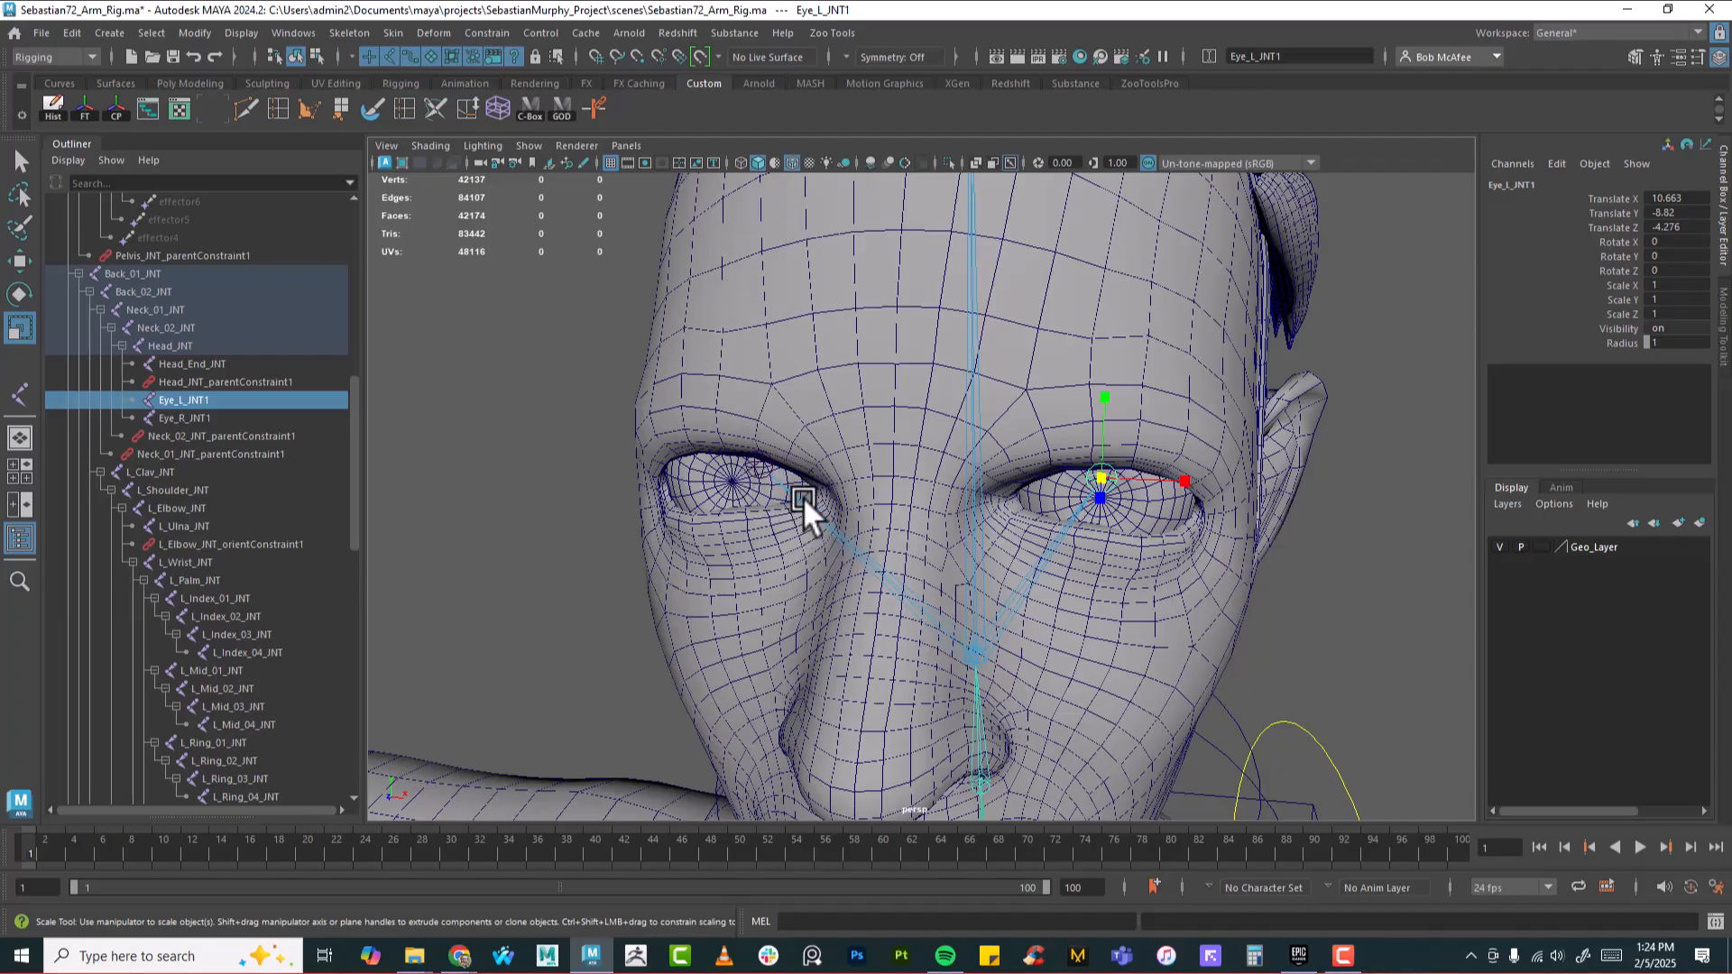
{"action": "left_click_drag", "start_coordinate": [793, 476], "coordinate": [912, 474], "text": "alt"}
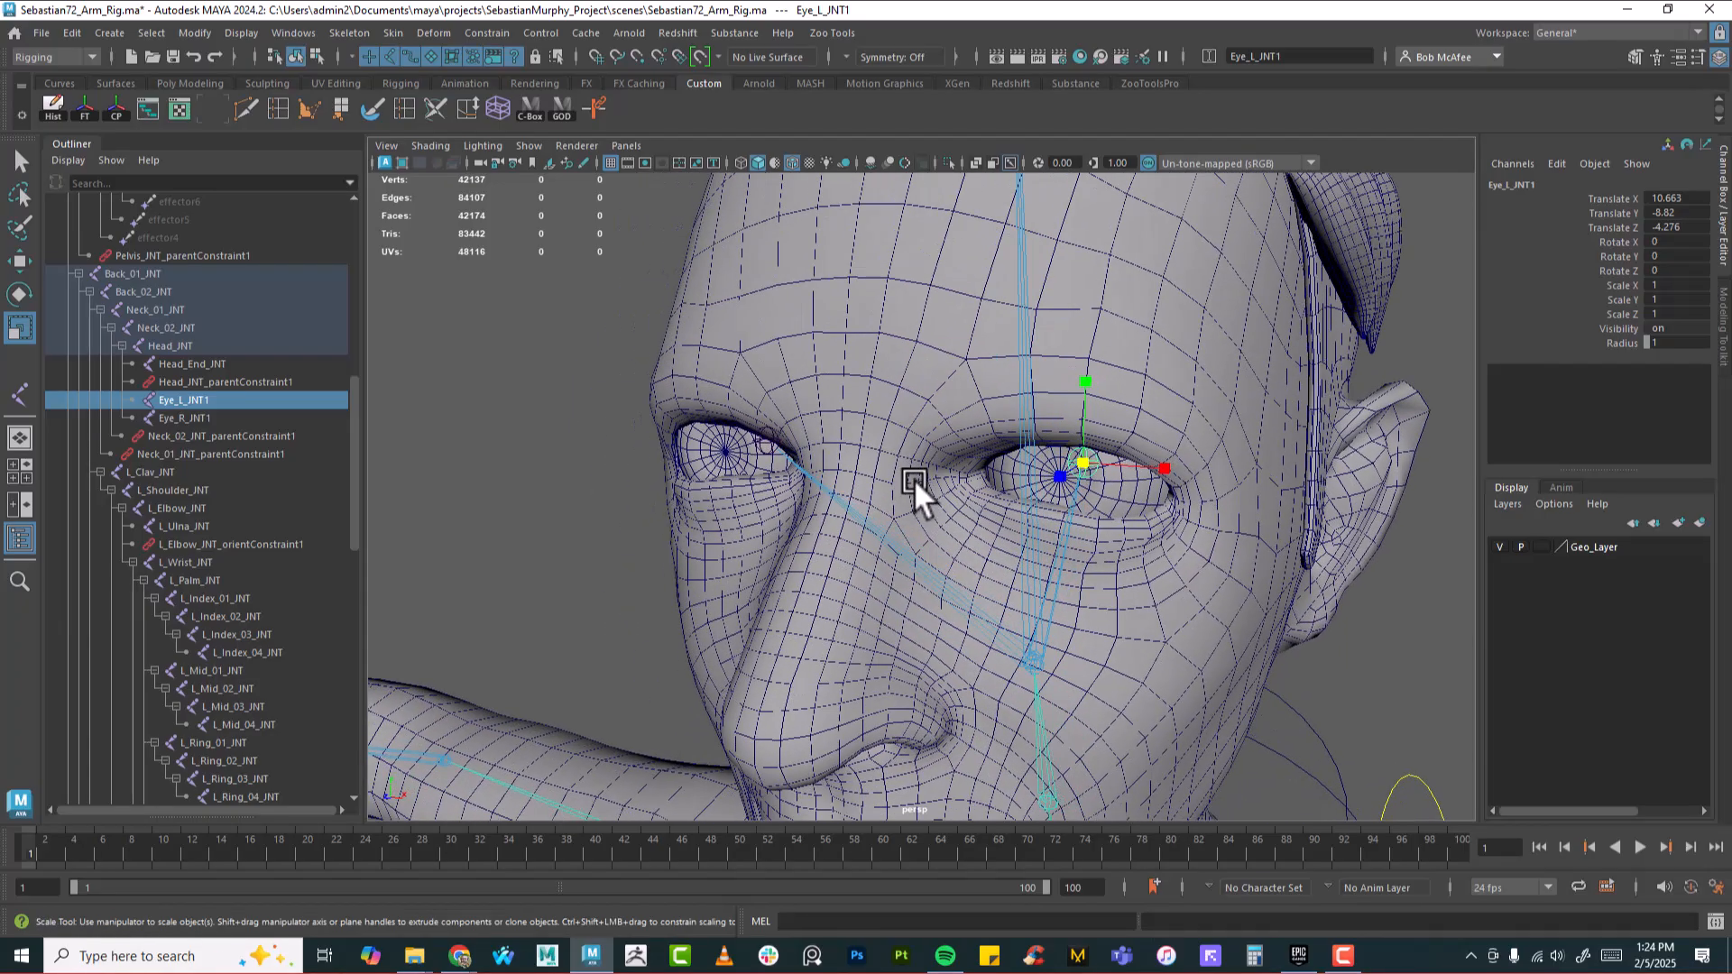
{"action": "left_click_drag", "start_coordinate": [918, 478], "coordinate": [1014, 424], "text": "alt"}
{"action": "right_click_drag", "start_coordinate": [1102, 473], "coordinate": [963, 507], "text": "alt"}
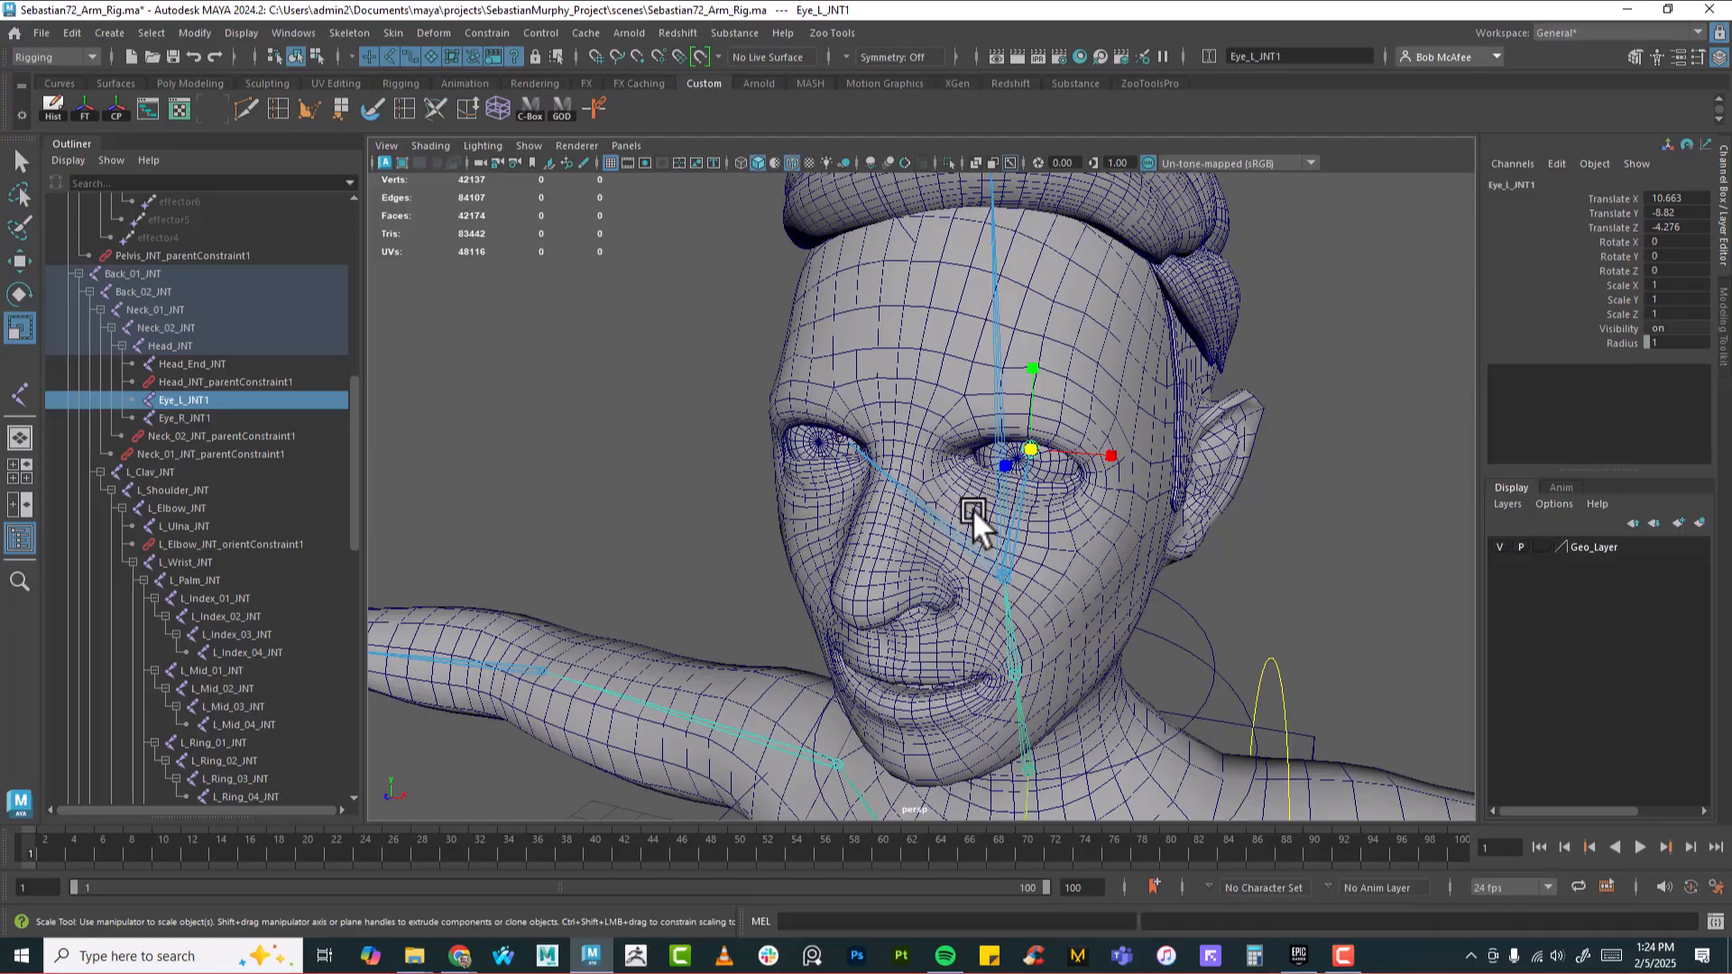
Switch to the side view, start the CV Curve Tool and frame the empty area in front of the face
{"action": "key", "text": "space"}
{"action": "left_click_drag", "start_coordinate": [988, 511], "coordinate": [1028, 514]}
{"action": "scroll", "coordinate": [1028, 533], "scroll_direction": "down", "scroll_amount": 5}
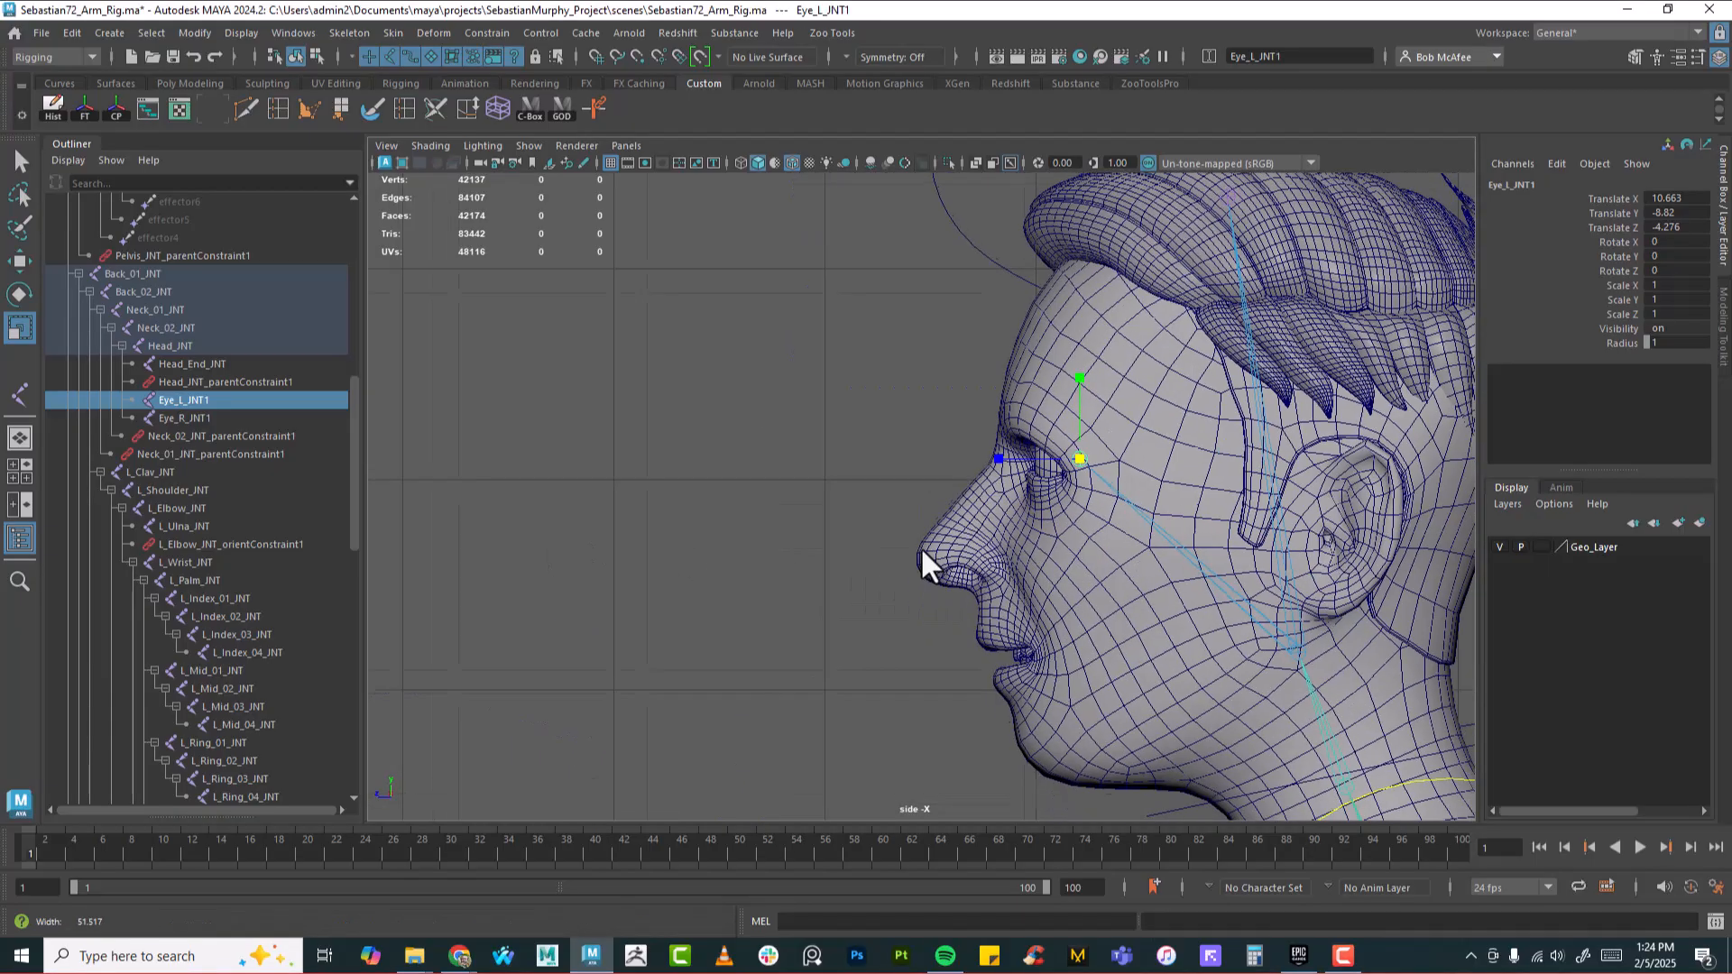
{"action": "left_click", "coordinate": [108, 32]}
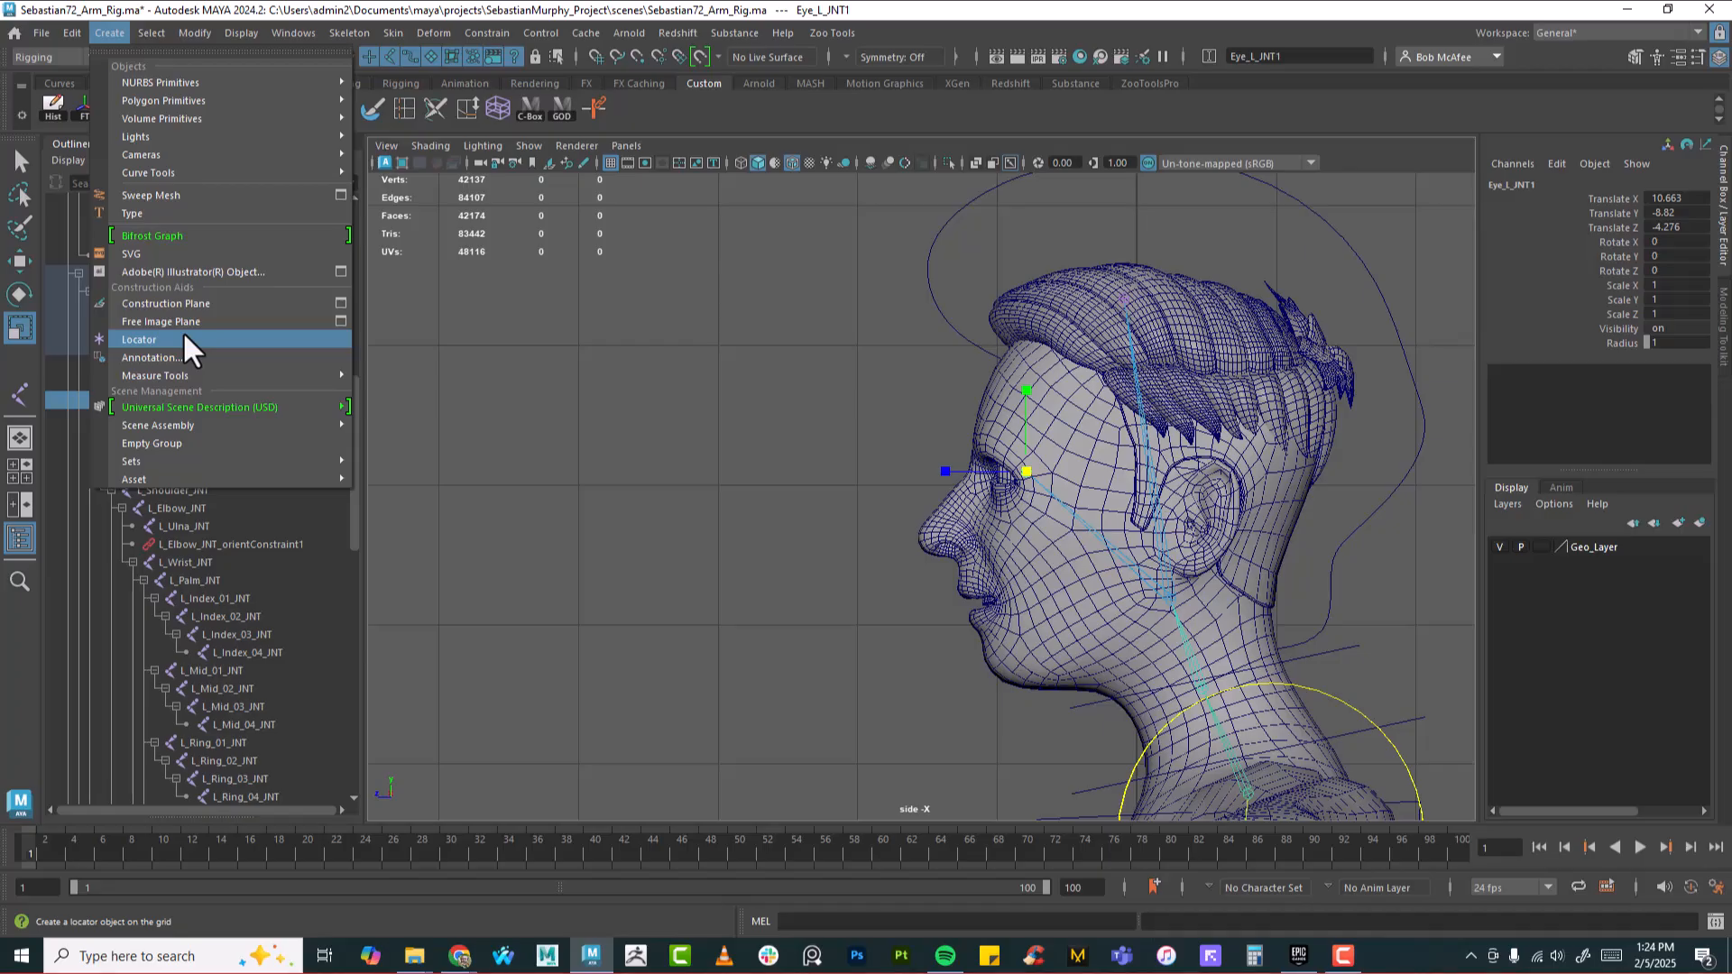
{"action": "left_click", "coordinate": [379, 9]}
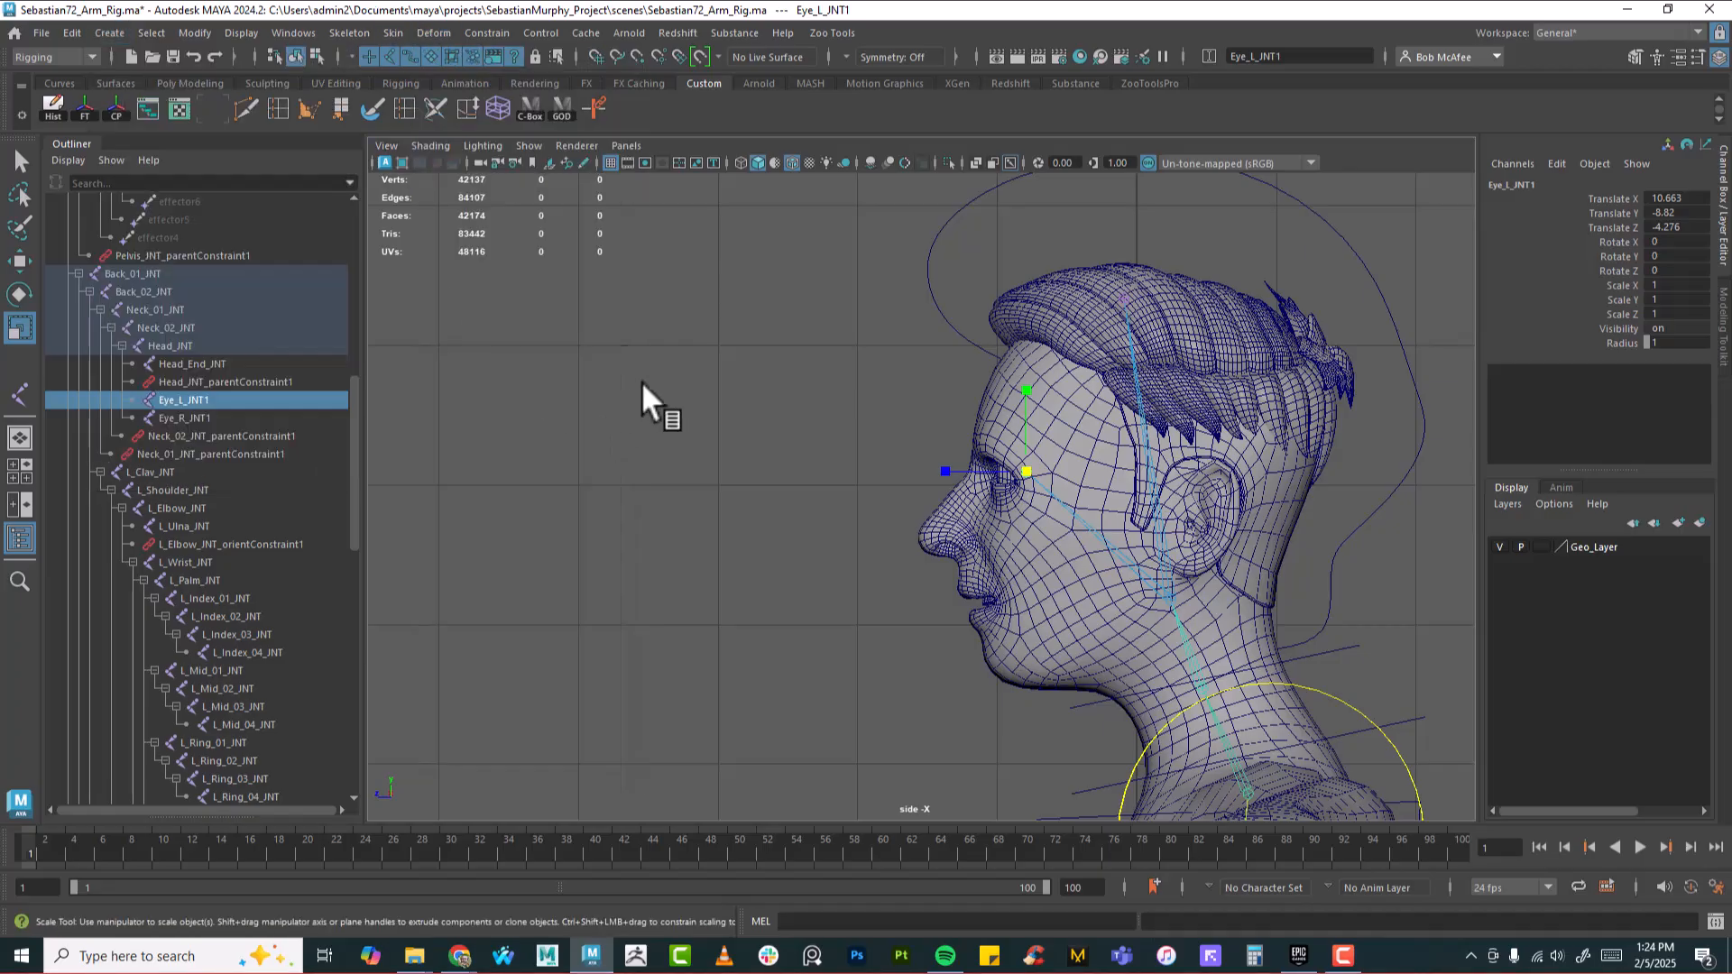
{"action": "left_click", "coordinate": [110, 32]}
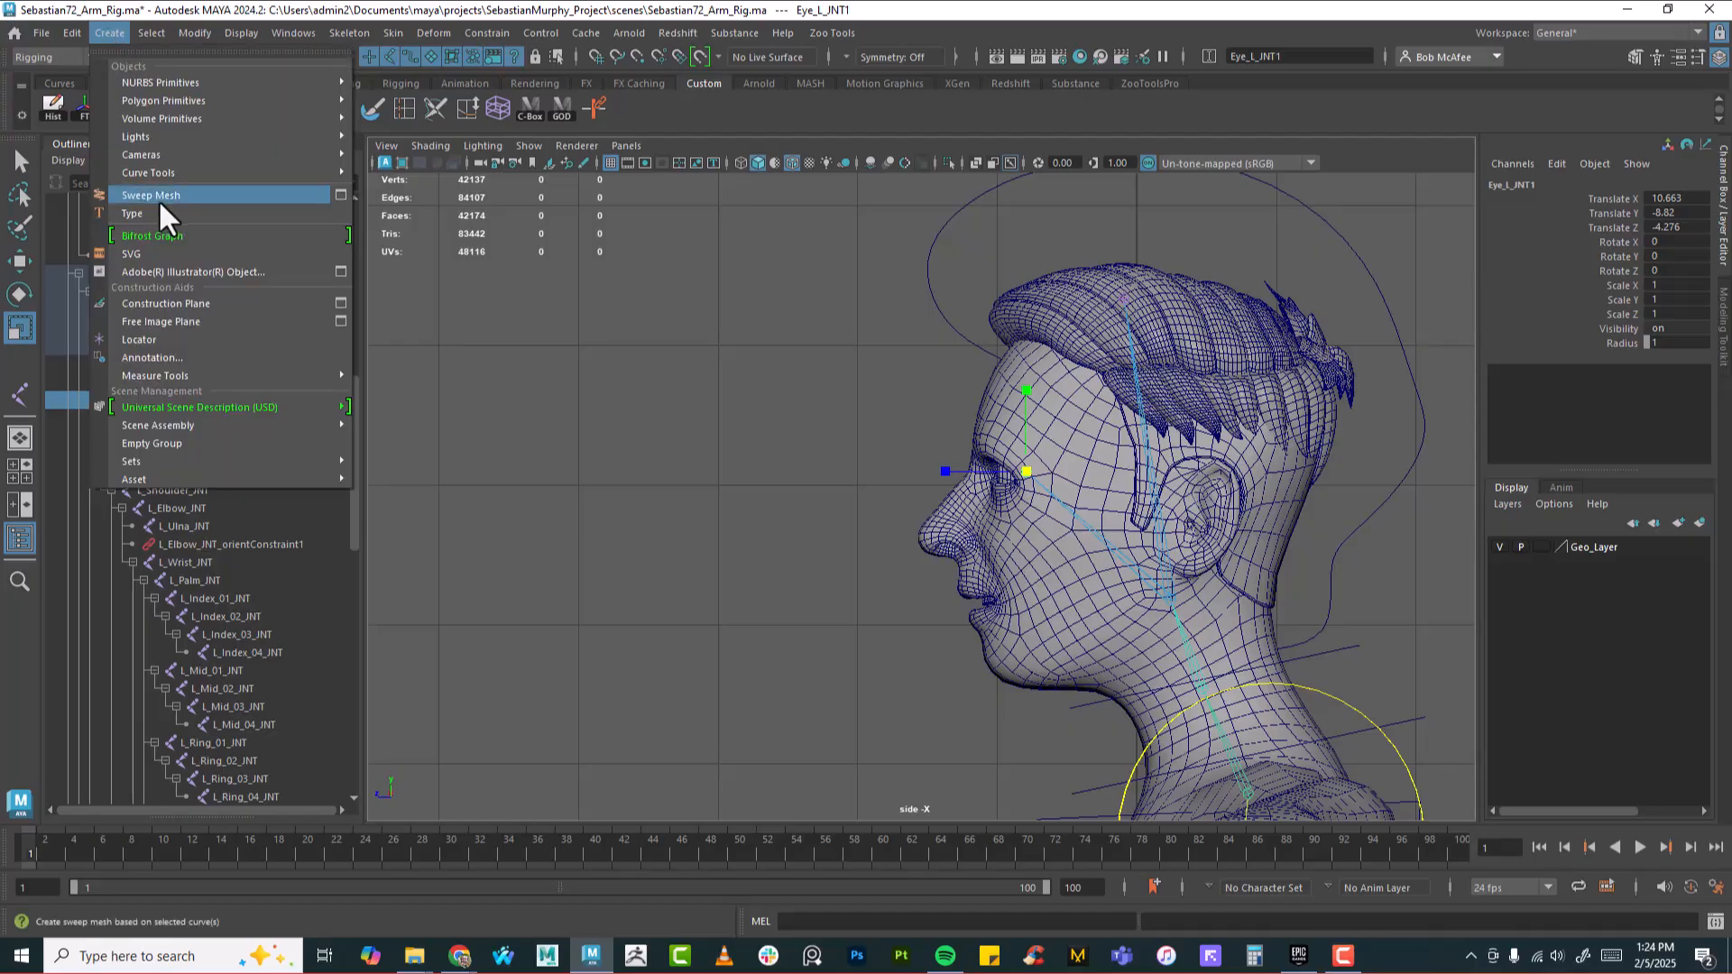
{"action": "mouse_move", "coordinate": [158, 172]}
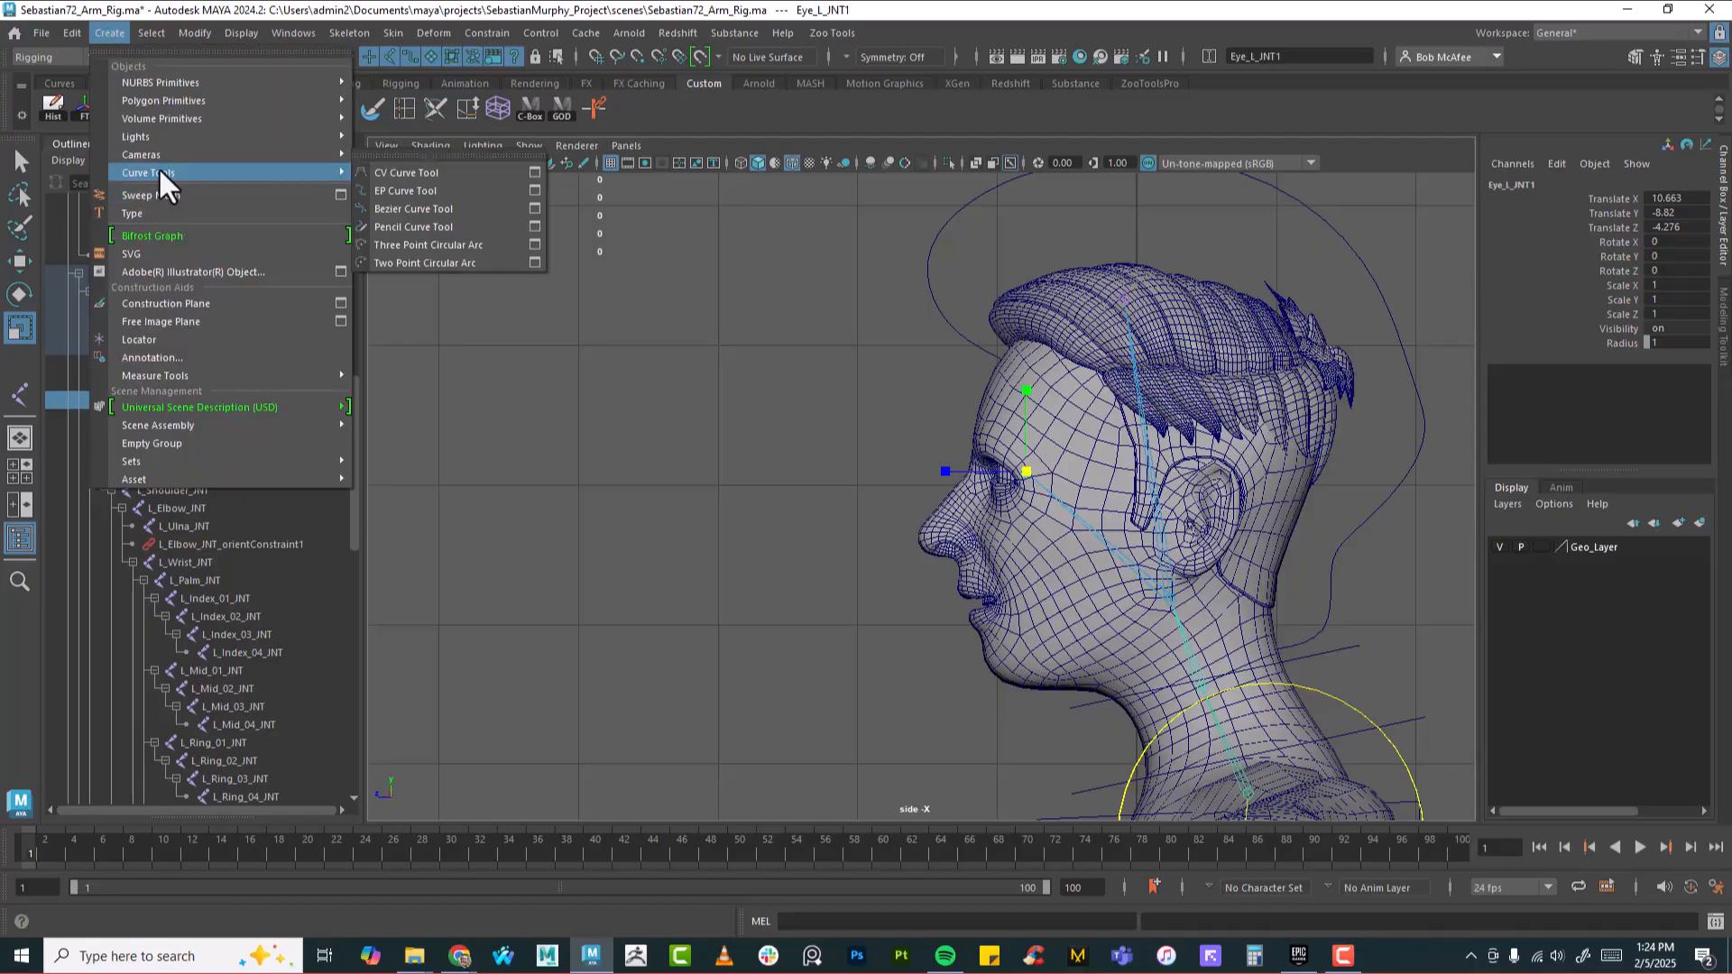
{"action": "left_click", "coordinate": [403, 175]}
{"action": "middle_click_drag", "start_coordinate": [773, 618], "coordinate": [584, 534], "text": "alt"}
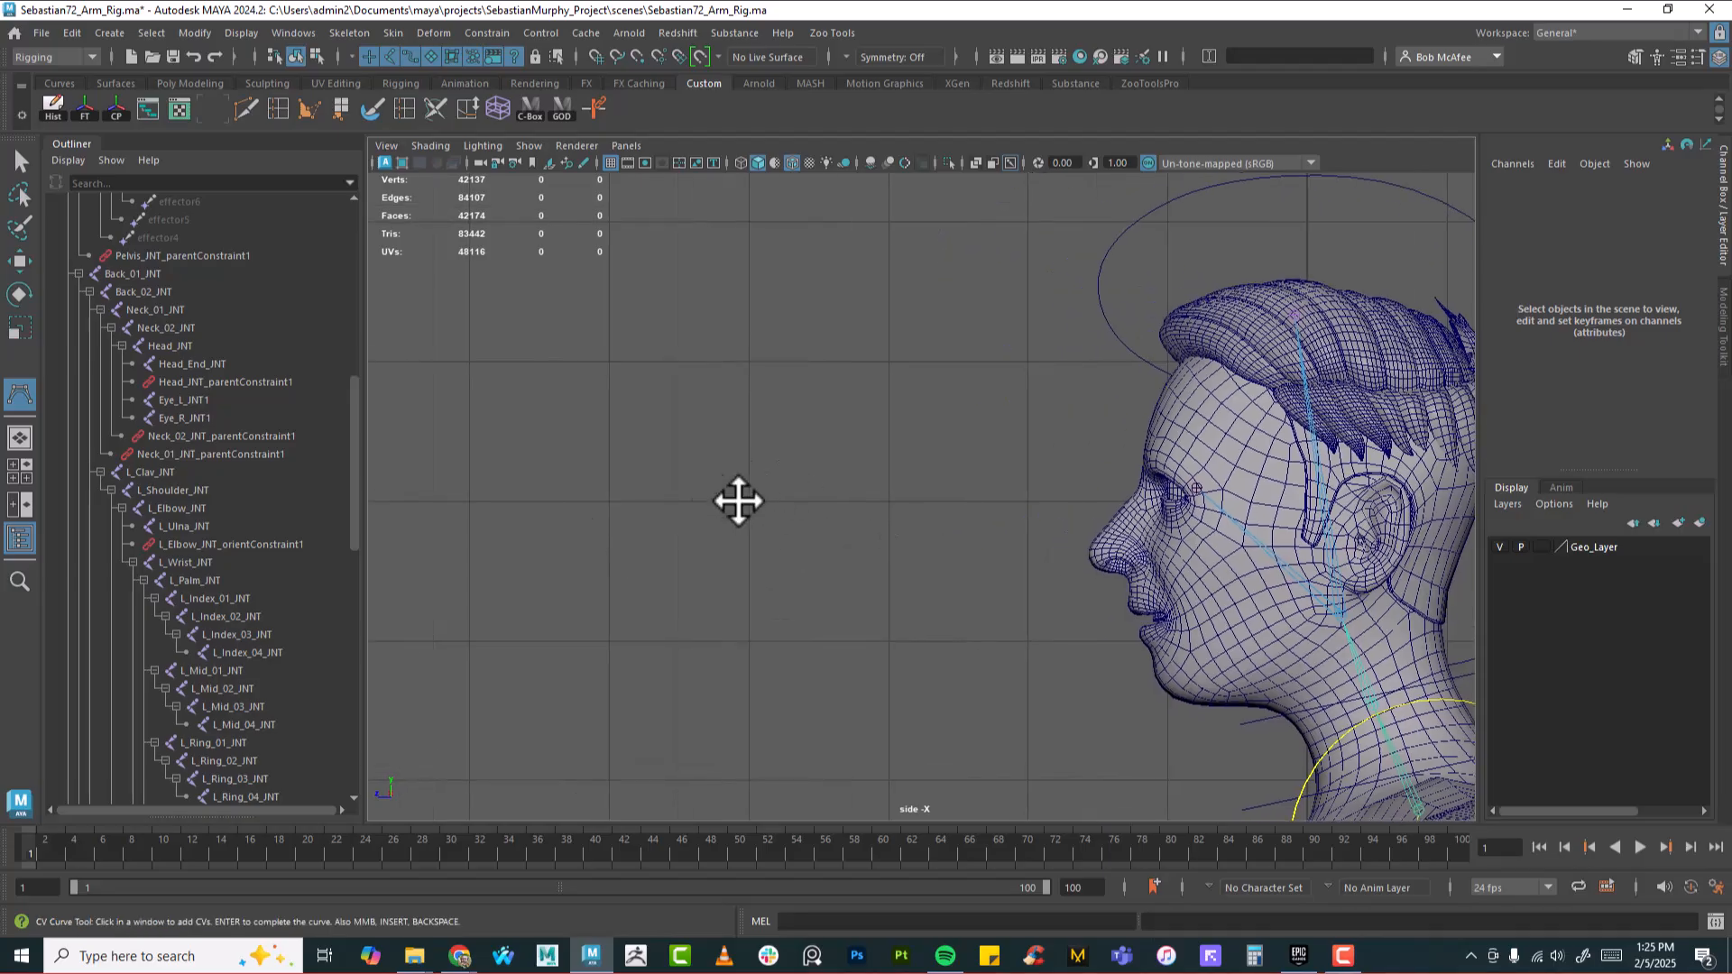
{"action": "left_click", "coordinate": [614, 505]}
{"action": "left_click", "coordinate": [618, 495]}
{"action": "left_click", "coordinate": [607, 482]}
{"action": "left_click", "coordinate": [593, 506]}
{"action": "left_click", "coordinate": [594, 514]}
{"action": "left_click", "coordinate": [628, 514]}
{"action": "left_click", "coordinate": [635, 484]}
{"action": "left_click", "coordinate": [611, 469]}
{"action": "left_click", "coordinate": [584, 496]}
{"action": "left_click", "coordinate": [591, 520]}
{"action": "left_click", "coordinate": [633, 529]}
{"action": "left_click", "coordinate": [646, 494]}
{"action": "left_click", "coordinate": [626, 470]}
{"action": "left_click", "coordinate": [606, 466]}
{"action": "left_click", "coordinate": [570, 497]}
{"action": "left_click", "coordinate": [579, 530]}
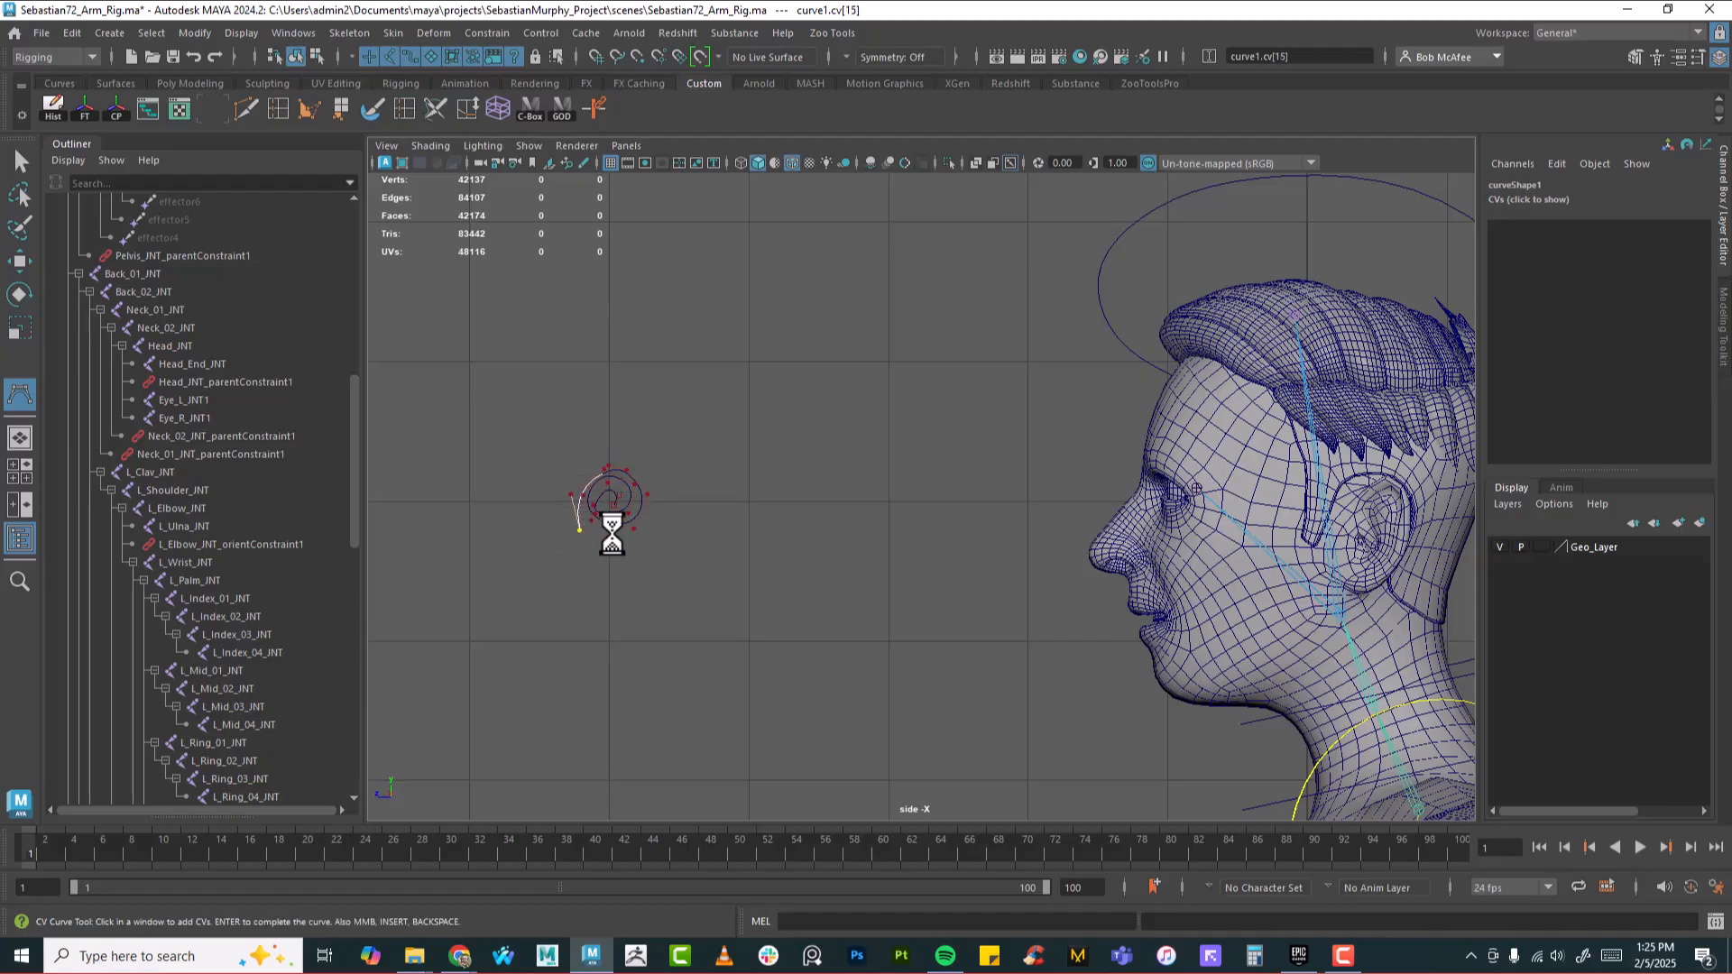
{"action": "key", "text": "BackSpace"}
{"action": "key", "text": "BackSpace"}
{"action": "key", "text": "BackSpace"}
{"action": "key", "text": "BackSpace"}
{"action": "key", "text": "BackSpace"}
{"action": "key", "text": "BackSpace"}
{"action": "key", "text": "BackSpace"}
{"action": "key", "text": "BackSpace"}
{"action": "key", "text": "BackSpace"}
{"action": "key", "text": "BackSpace"}
{"action": "key", "text": "BackSpace"}
{"action": "key", "text": "BackSpace"}
{"action": "key", "text": "BackSpace"}
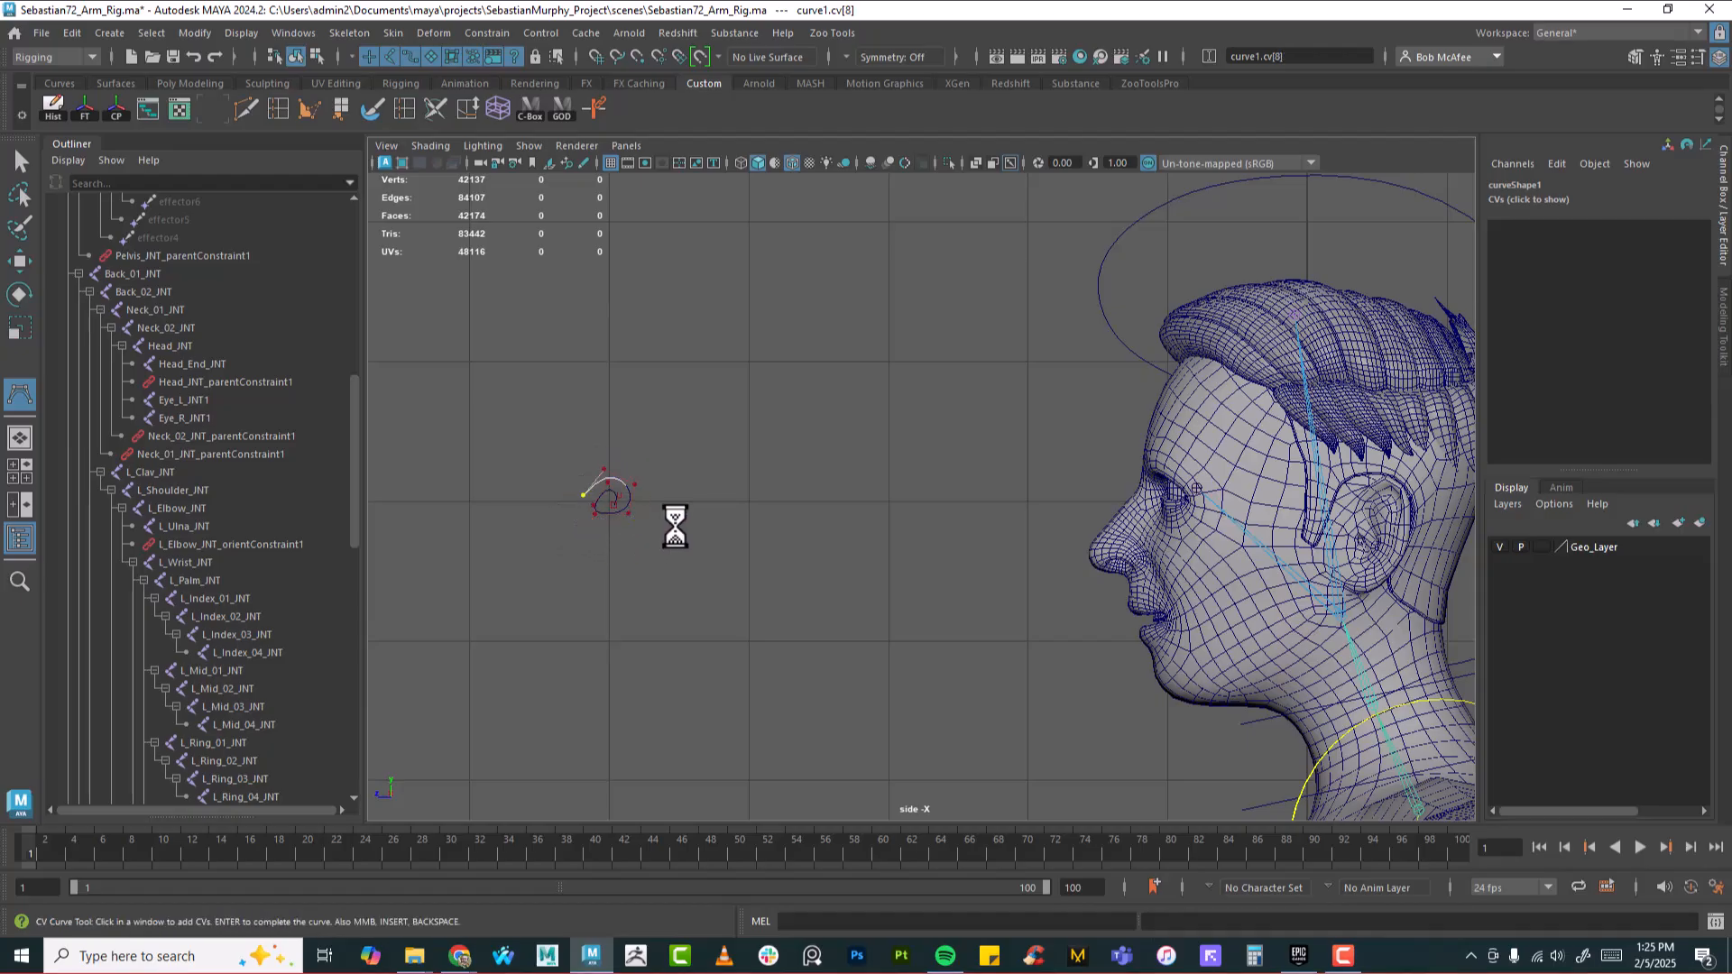
{"action": "key", "text": "BackSpace"}
{"action": "key", "text": "BackSpace"}
{"action": "key", "text": "BackSpace"}
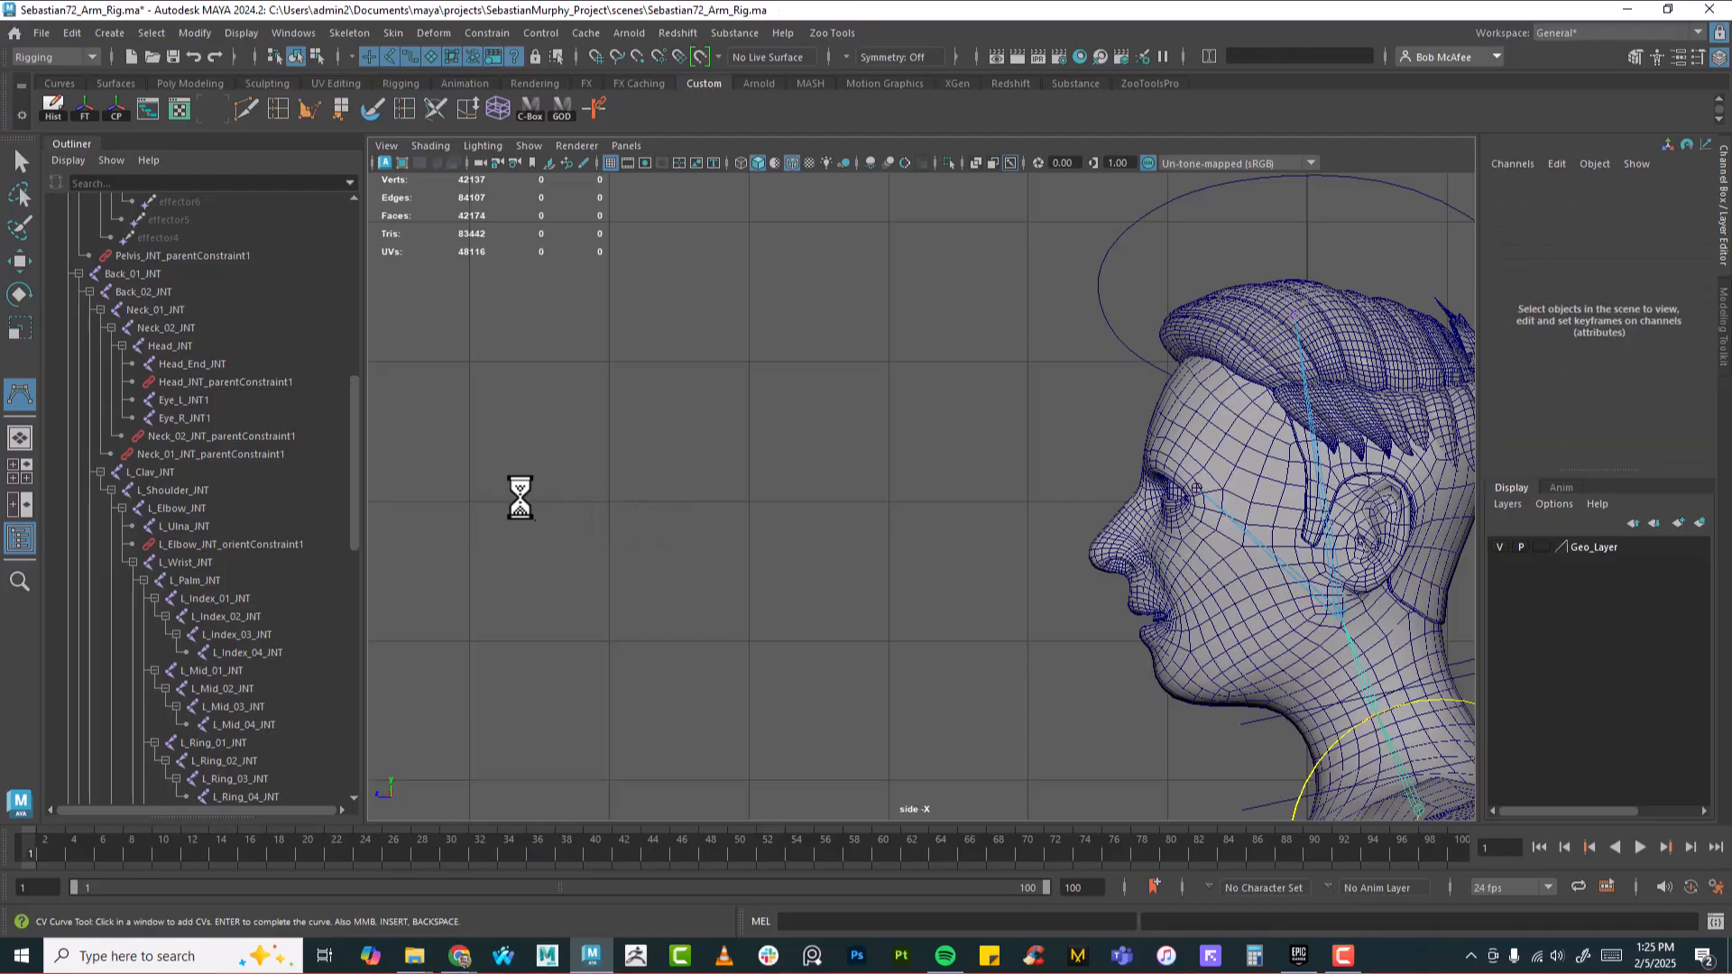
Draw a fish-shaped CV curve outline in front of the face at about eye level and finish it
{"action": "left_click", "coordinate": [470, 503]}
{"action": "left_click", "coordinate": [500, 459]}
{"action": "left_click", "coordinate": [529, 459]}
{"action": "left_click", "coordinate": [549, 457]}
{"action": "left_click", "coordinate": [557, 430]}
{"action": "left_click", "coordinate": [579, 421]}
{"action": "left_click", "coordinate": [602, 422]}
{"action": "left_click", "coordinate": [591, 432]}
{"action": "left_click", "coordinate": [579, 450]}
{"action": "left_click", "coordinate": [577, 463]}
{"action": "left_click", "coordinate": [612, 461]}
{"action": "left_click", "coordinate": [626, 468]}
{"action": "left_click", "coordinate": [636, 483]}
{"action": "left_click", "coordinate": [646, 483]}
{"action": "left_click", "coordinate": [657, 481]}
{"action": "left_click", "coordinate": [664, 447]}
{"action": "left_click", "coordinate": [686, 438]}
{"action": "left_click", "coordinate": [699, 446]}
{"action": "left_click", "coordinate": [686, 467]}
{"action": "left_click", "coordinate": [673, 480]}
{"action": "left_click", "coordinate": [667, 498]}
{"action": "left_click", "coordinate": [669, 522]}
{"action": "left_click", "coordinate": [677, 542]}
{"action": "left_click", "coordinate": [654, 545]}
{"action": "left_click", "coordinate": [640, 528]}
{"action": "left_click", "coordinate": [631, 511]}
{"action": "left_click", "coordinate": [599, 511]}
{"action": "left_click", "coordinate": [588, 520]}
{"action": "left_click", "coordinate": [584, 531]}
{"action": "left_click", "coordinate": [574, 543]}
{"action": "left_click", "coordinate": [561, 519]}
{"action": "left_click", "coordinate": [535, 522]}
{"action": "left_click", "coordinate": [511, 511]}
{"action": "left_click", "coordinate": [497, 528]}
{"action": "left_click", "coordinate": [489, 533]}
{"action": "left_click", "coordinate": [478, 526]}
{"action": "left_click", "coordinate": [485, 515]}
{"action": "left_click", "coordinate": [495, 507]}
{"action": "left_click", "coordinate": [483, 512]}
{"action": "left_click", "coordinate": [469, 514]}
{"action": "left_click", "coordinate": [462, 509]}
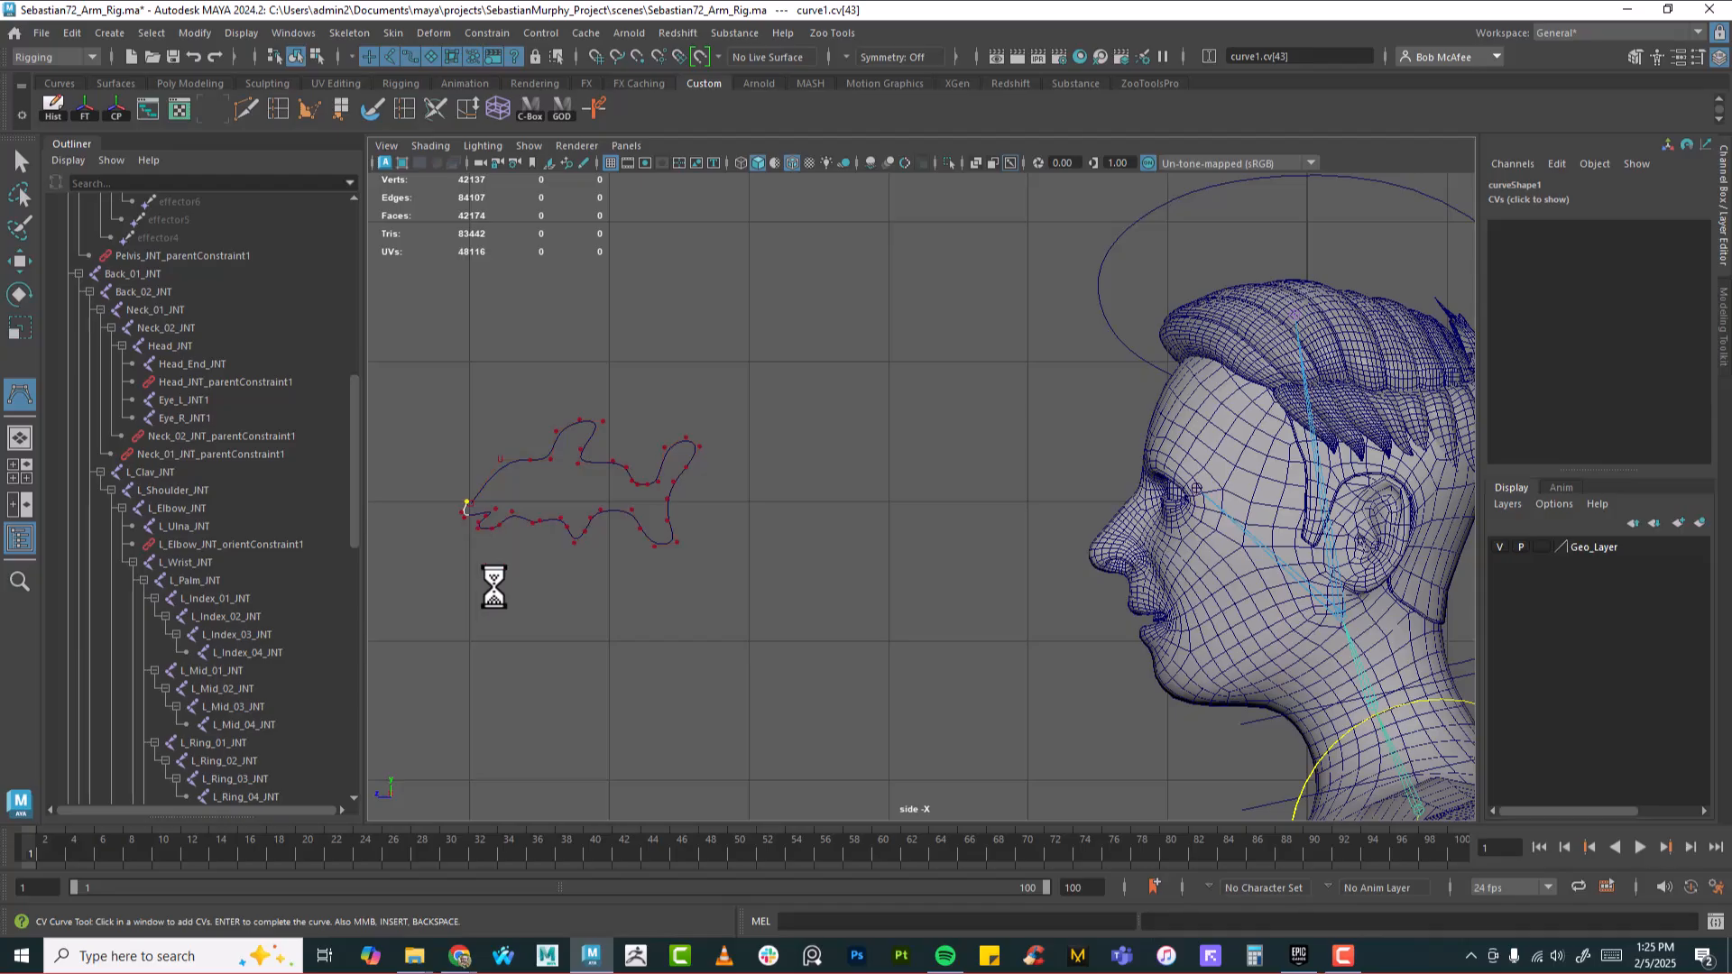
{"action": "key", "text": "r"}
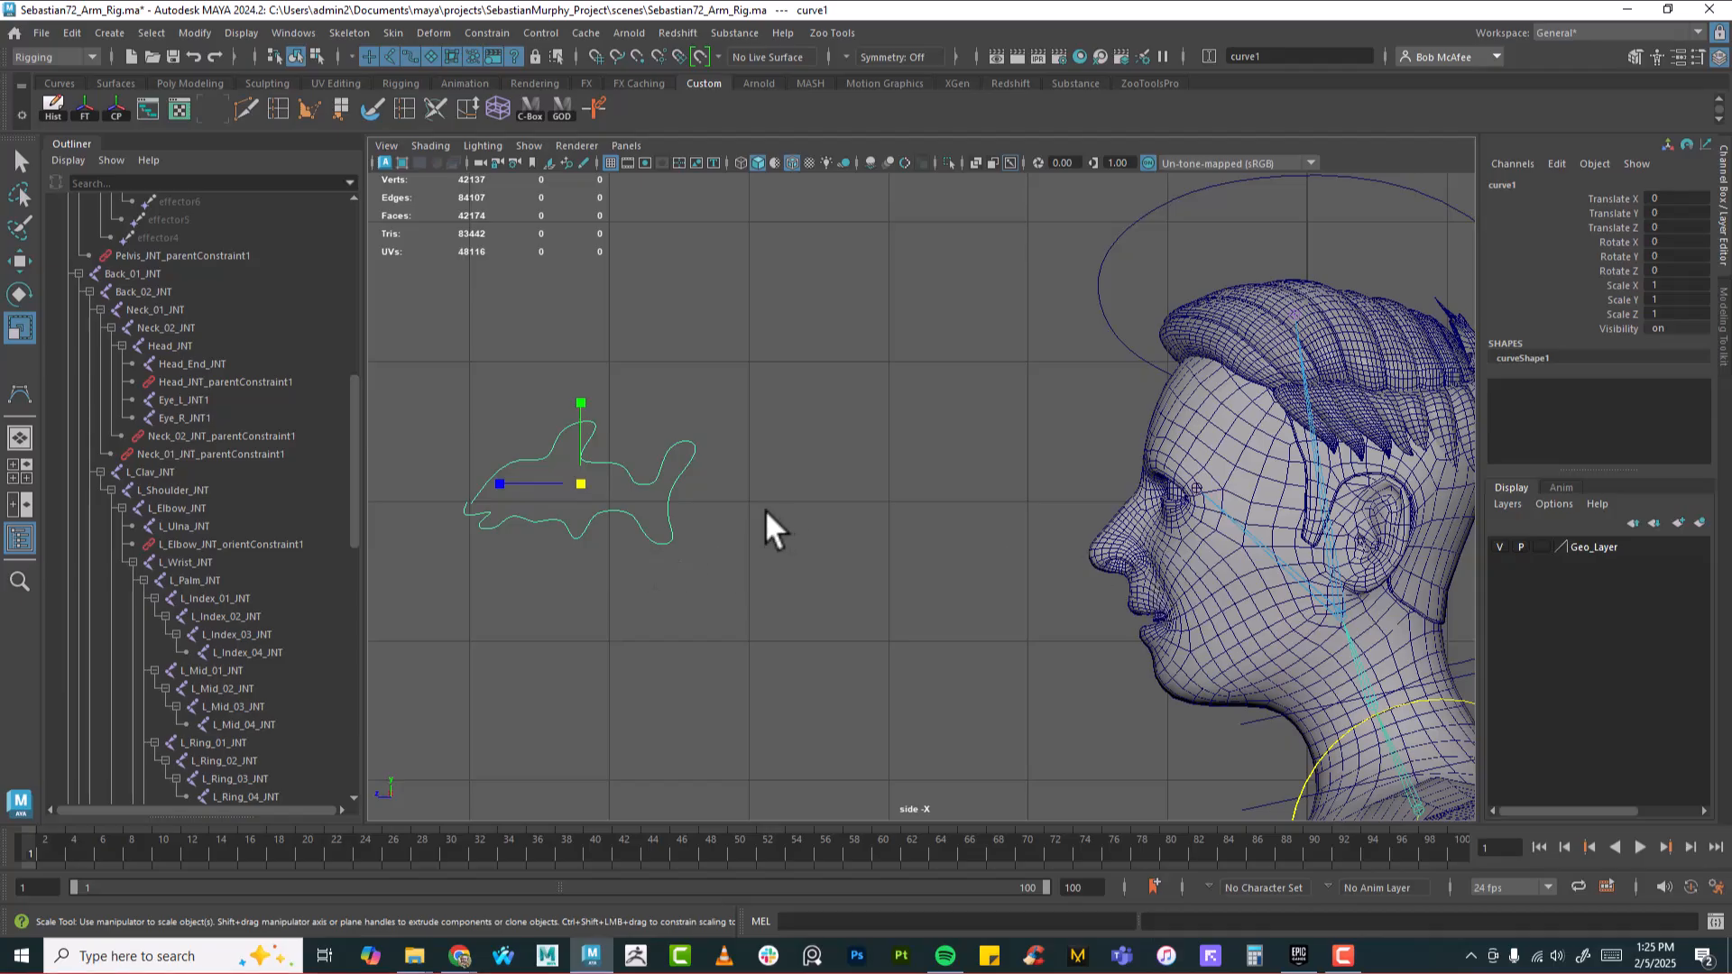
{"action": "key", "text": "w"}
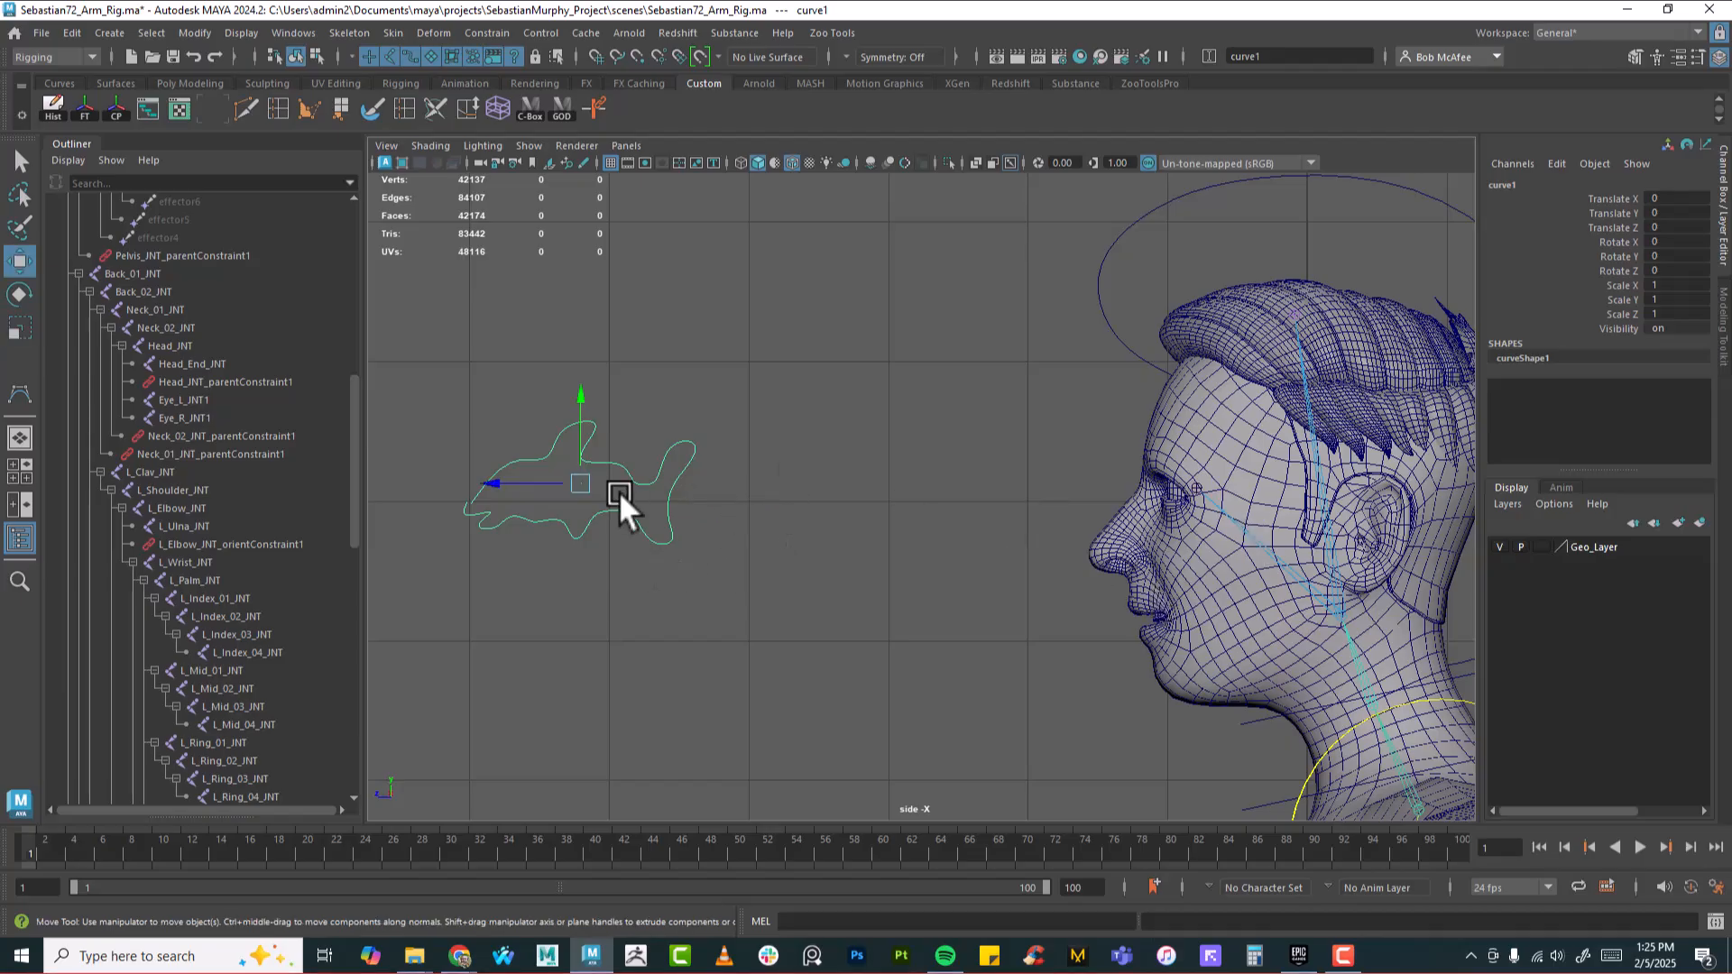
Move the fish curve to about -20.5 in Translate Z, in front of the face, and snap its height to the eye joint
{"action": "left_click_drag", "start_coordinate": [544, 480], "coordinate": [895, 517]}
{"action": "scroll", "coordinate": [1403, 626], "scroll_direction": "up", "scroll_amount": 6}
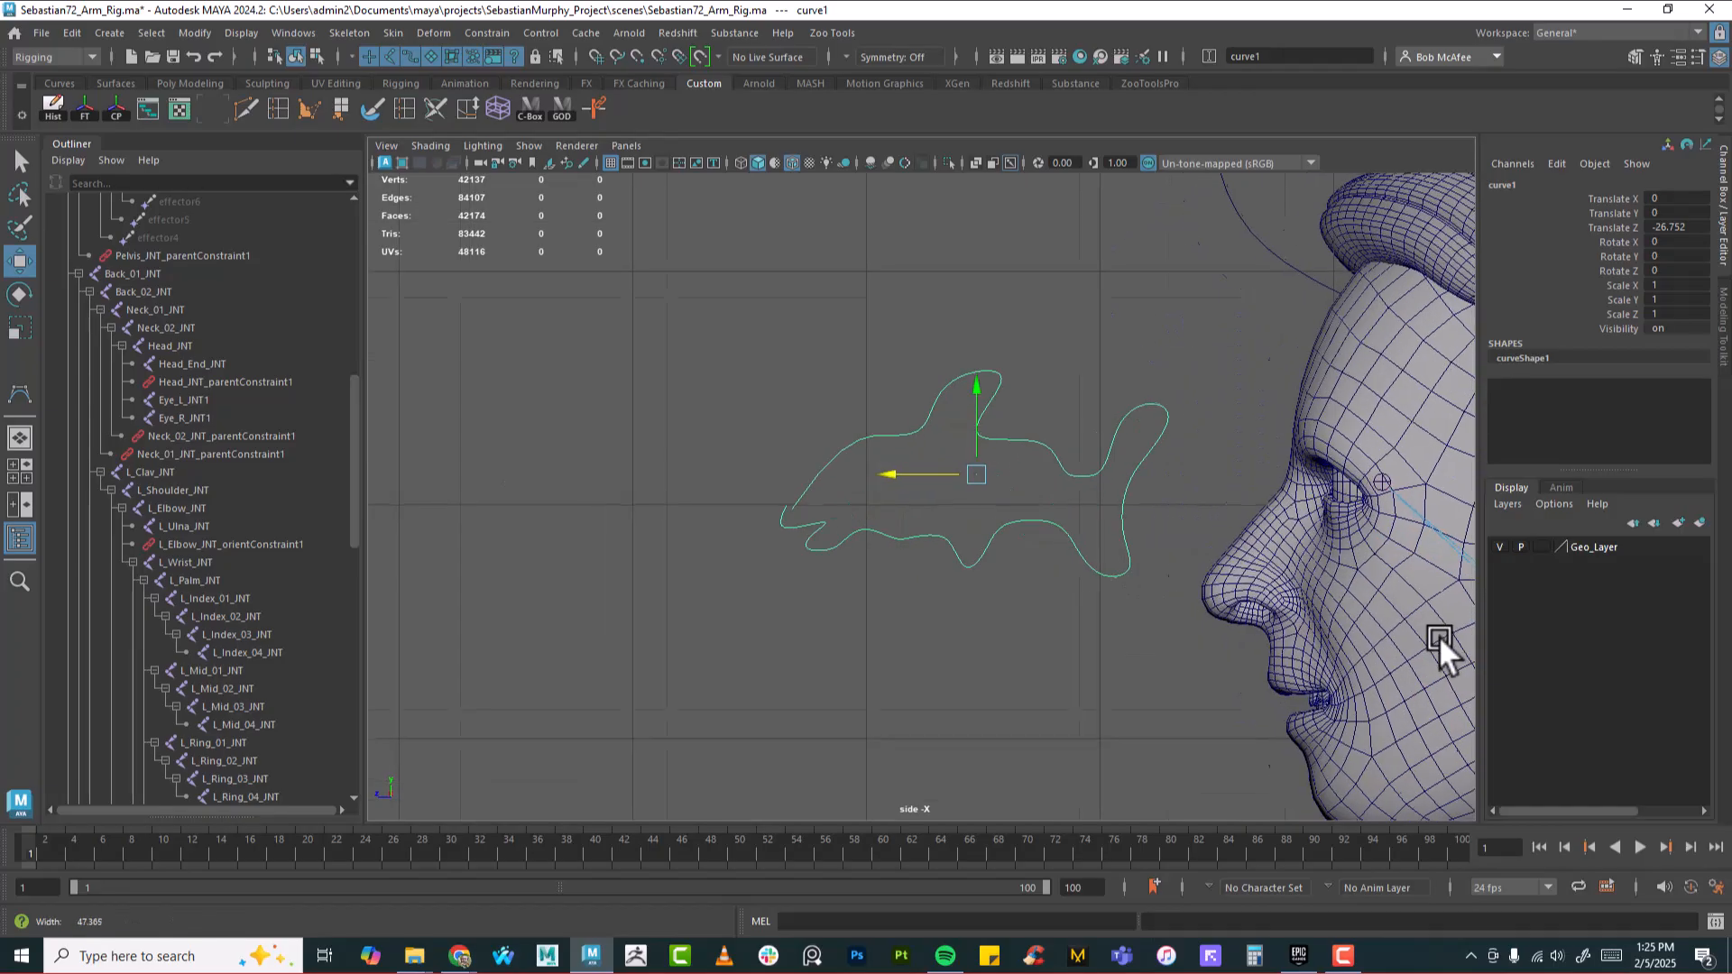
{"action": "middle_click_drag", "start_coordinate": [1313, 592], "coordinate": [971, 597], "text": "alt"}
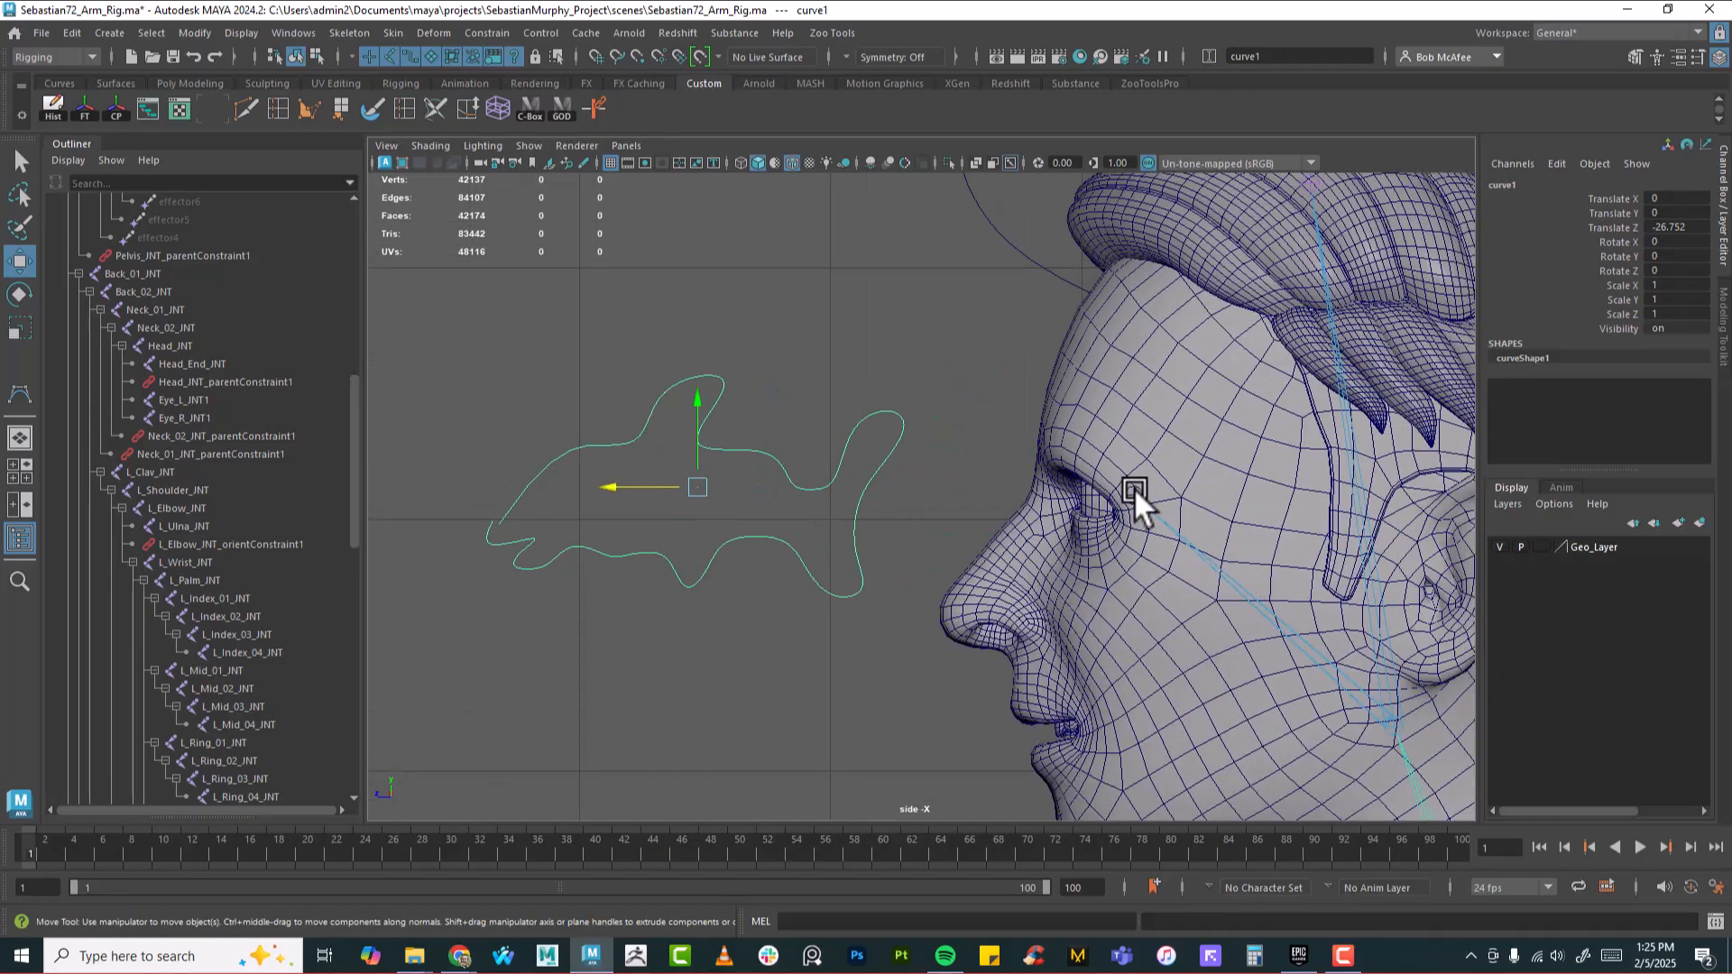
{"action": "key", "text": "v"}
{"action": "left_click_drag", "start_coordinate": [696, 452], "coordinate": [1134, 490]}
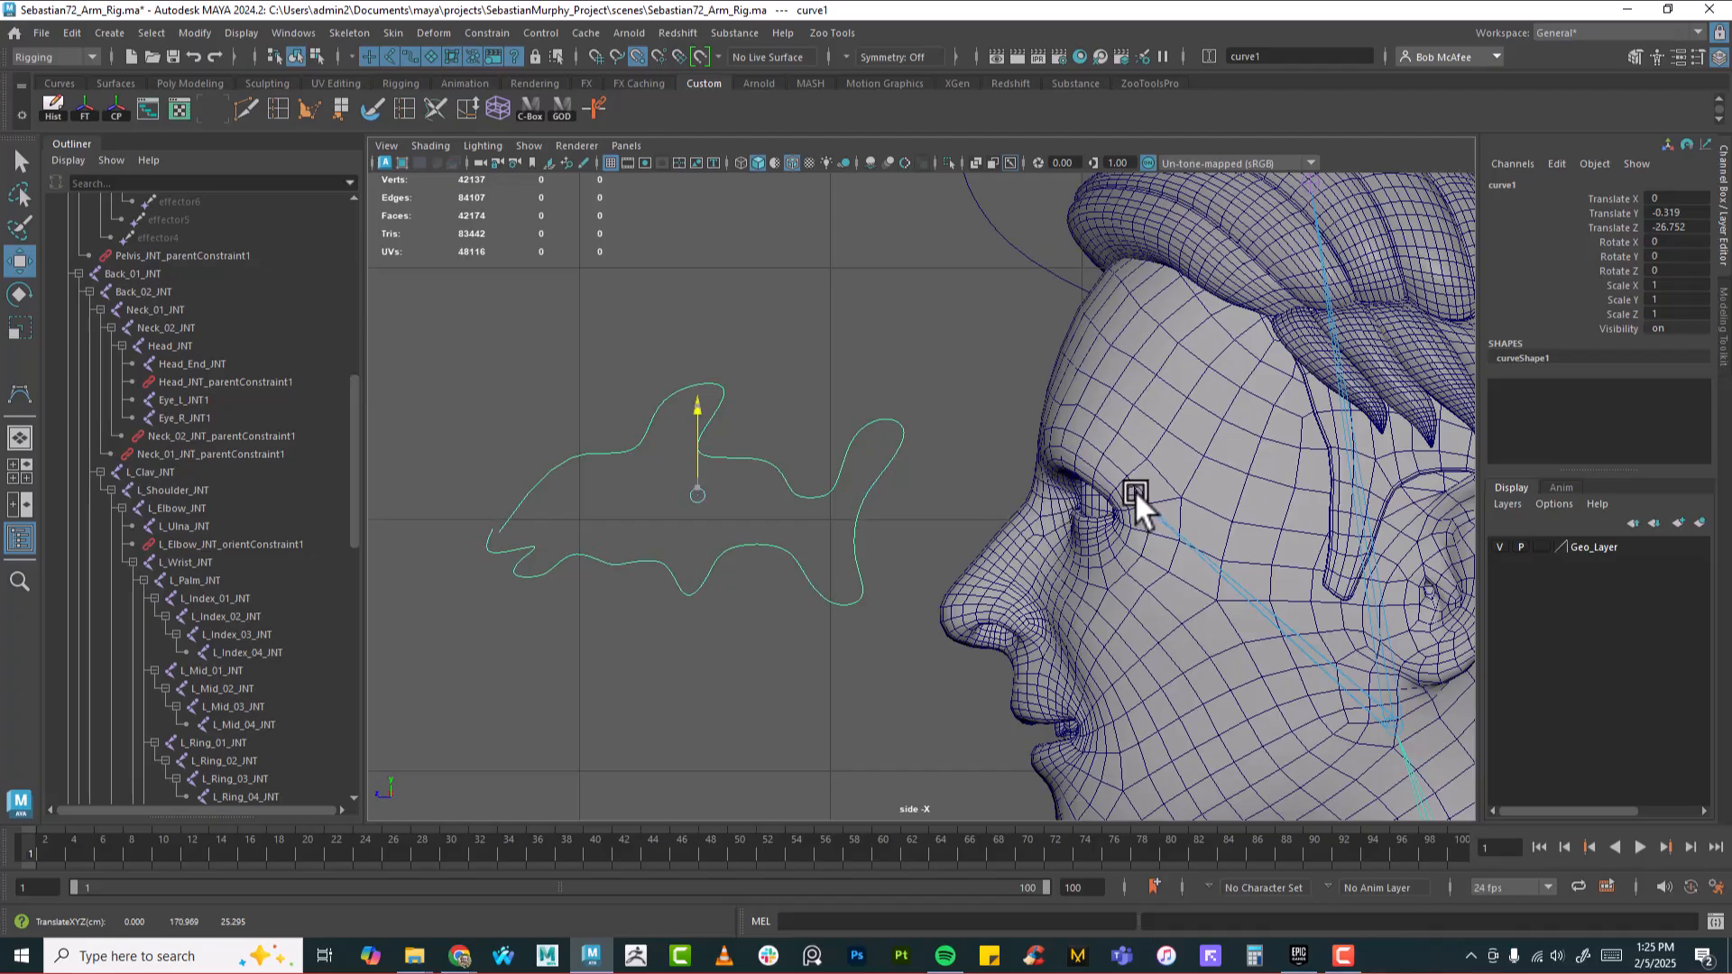
{"action": "left_click_drag", "start_coordinate": [640, 490], "coordinate": [483, 495]}
Switch to the perspective view and freeze the fish curve's transformations
{"action": "key", "text": "space"}
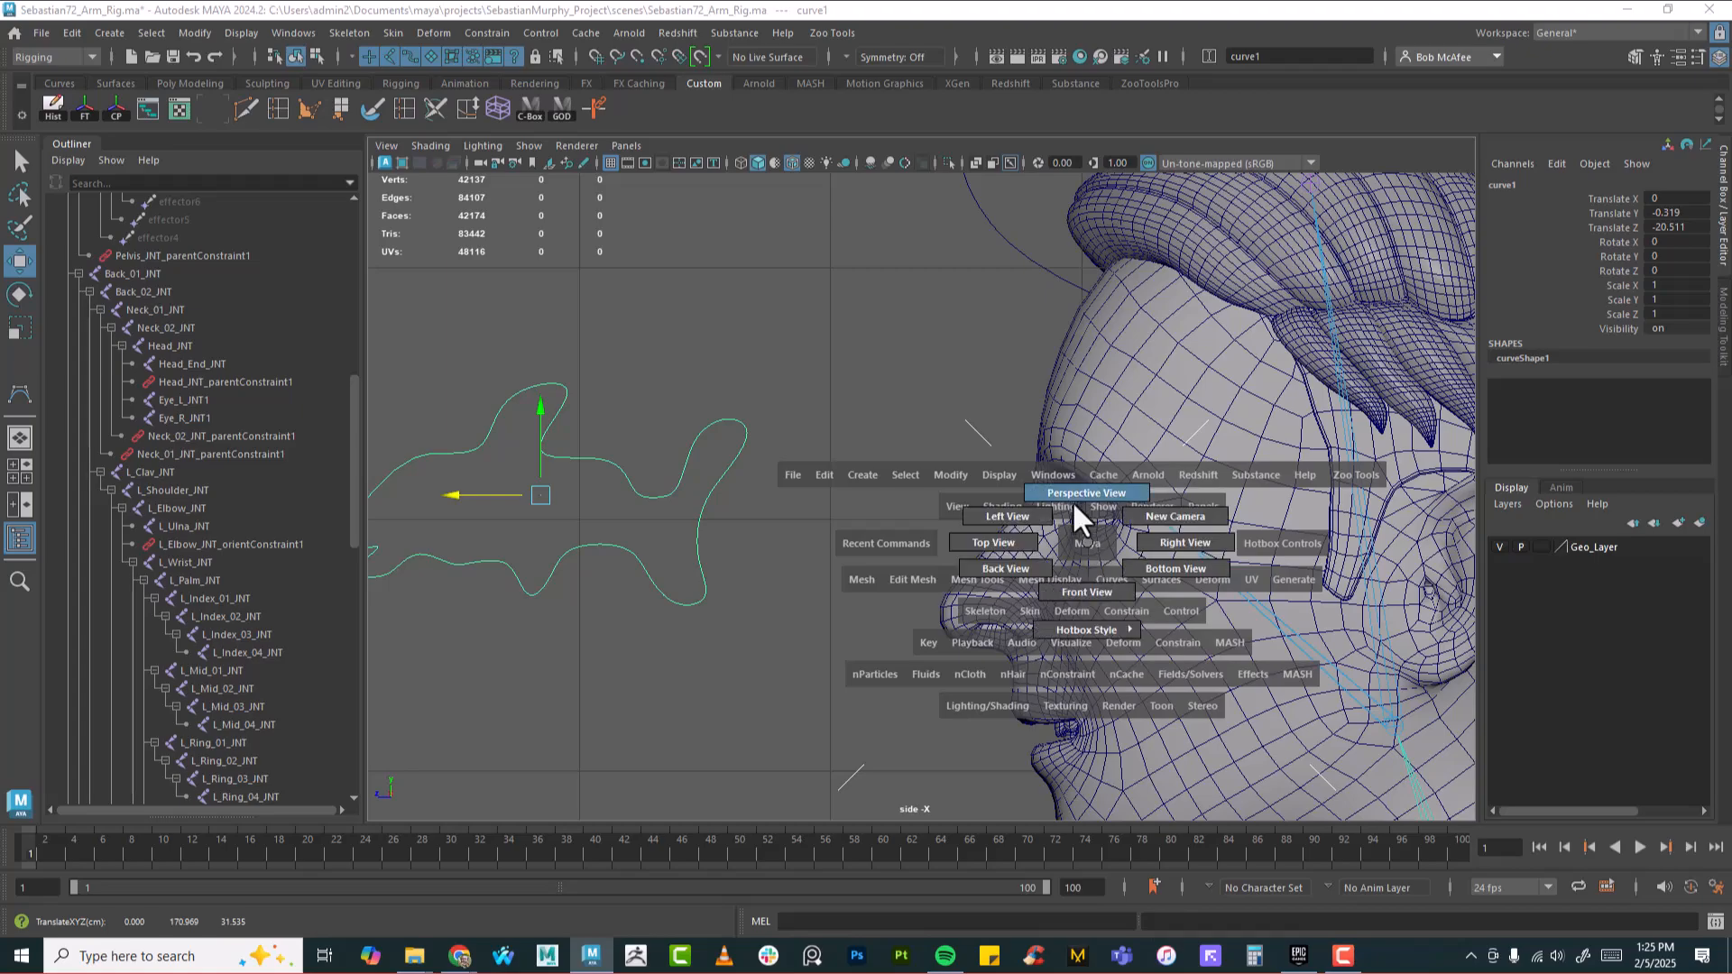
{"action": "left_click", "coordinate": [1074, 501]}
{"action": "left_click_drag", "start_coordinate": [1101, 541], "coordinate": [1135, 511], "text": "alt"}
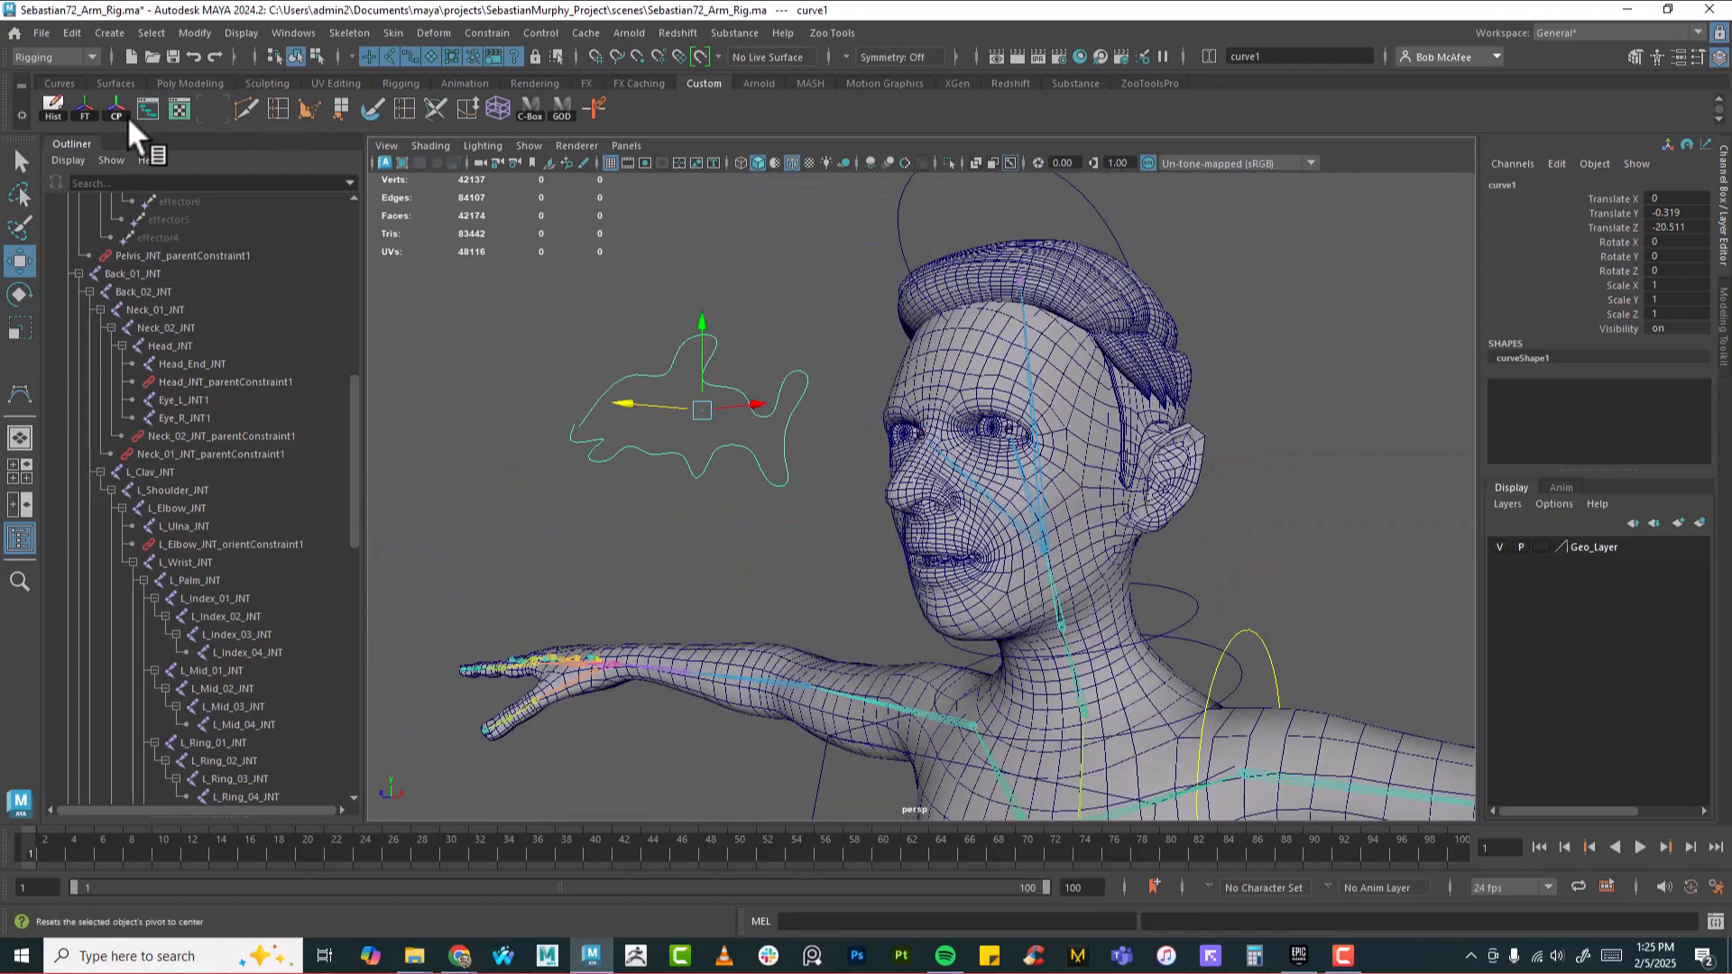
{"action": "left_click", "coordinate": [85, 107]}
Rename the fish curve as Eye_Interest_Ctrl
{"action": "double_click", "coordinate": [1506, 185]}
{"action": "type", "text": "Eve"}
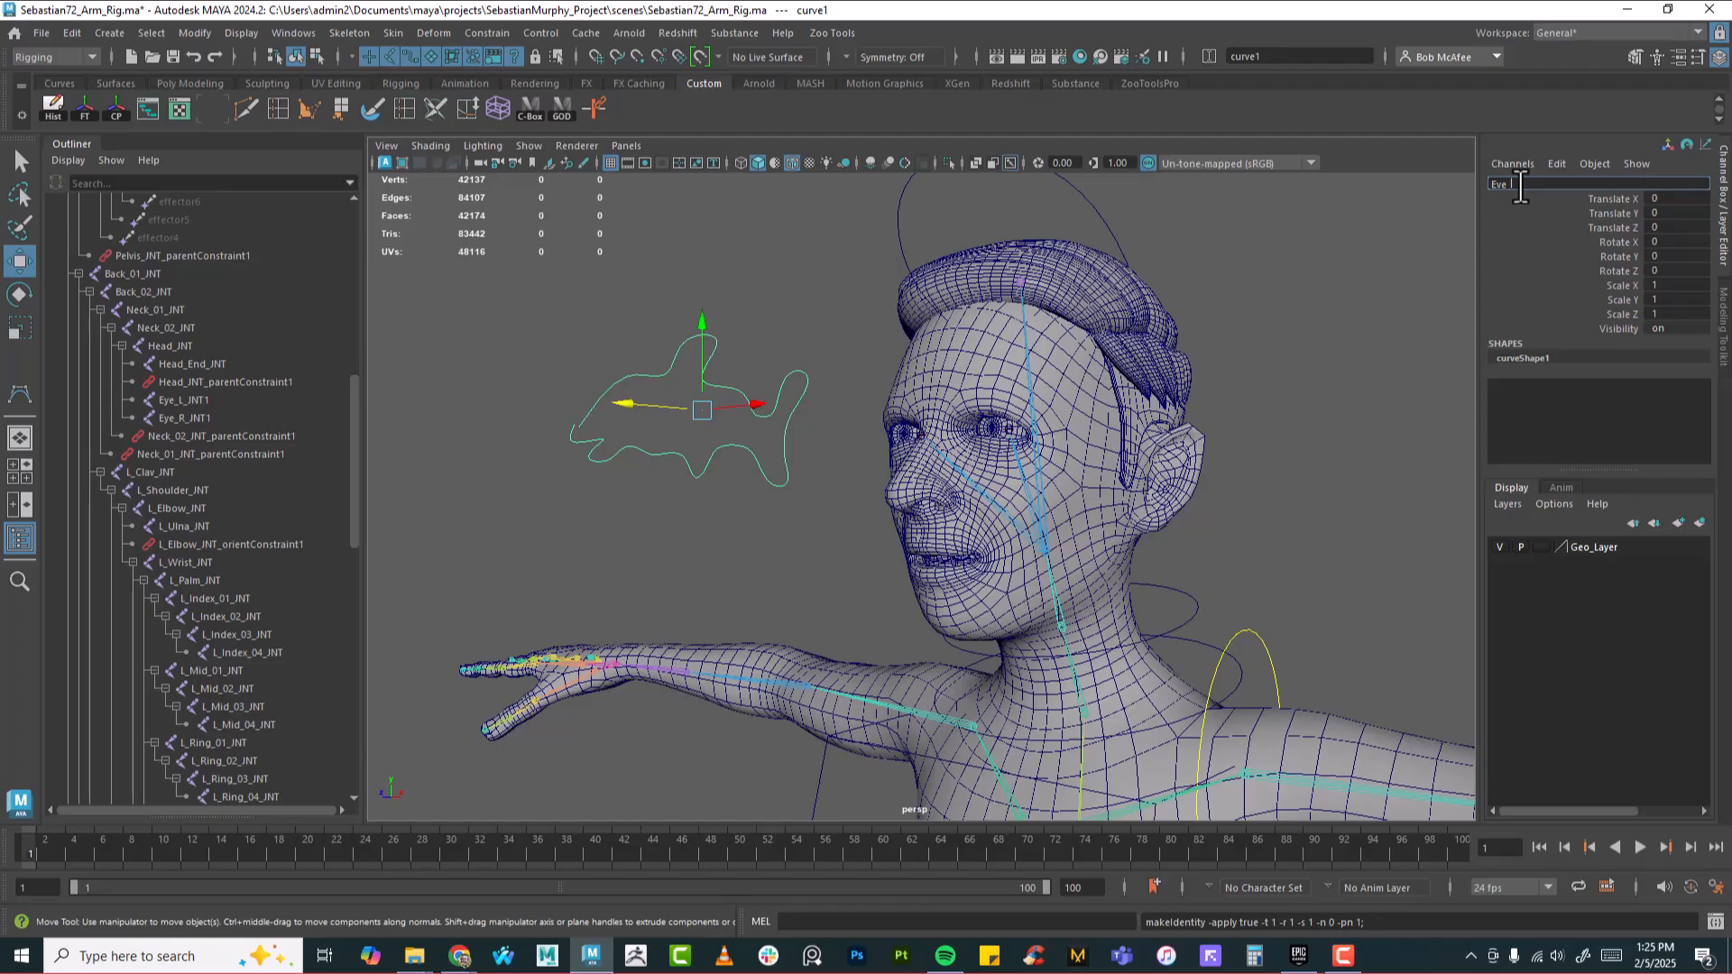
{"action": "type", "text": "_Interest_Ctrl"}
{"action": "key", "text": "Return"}
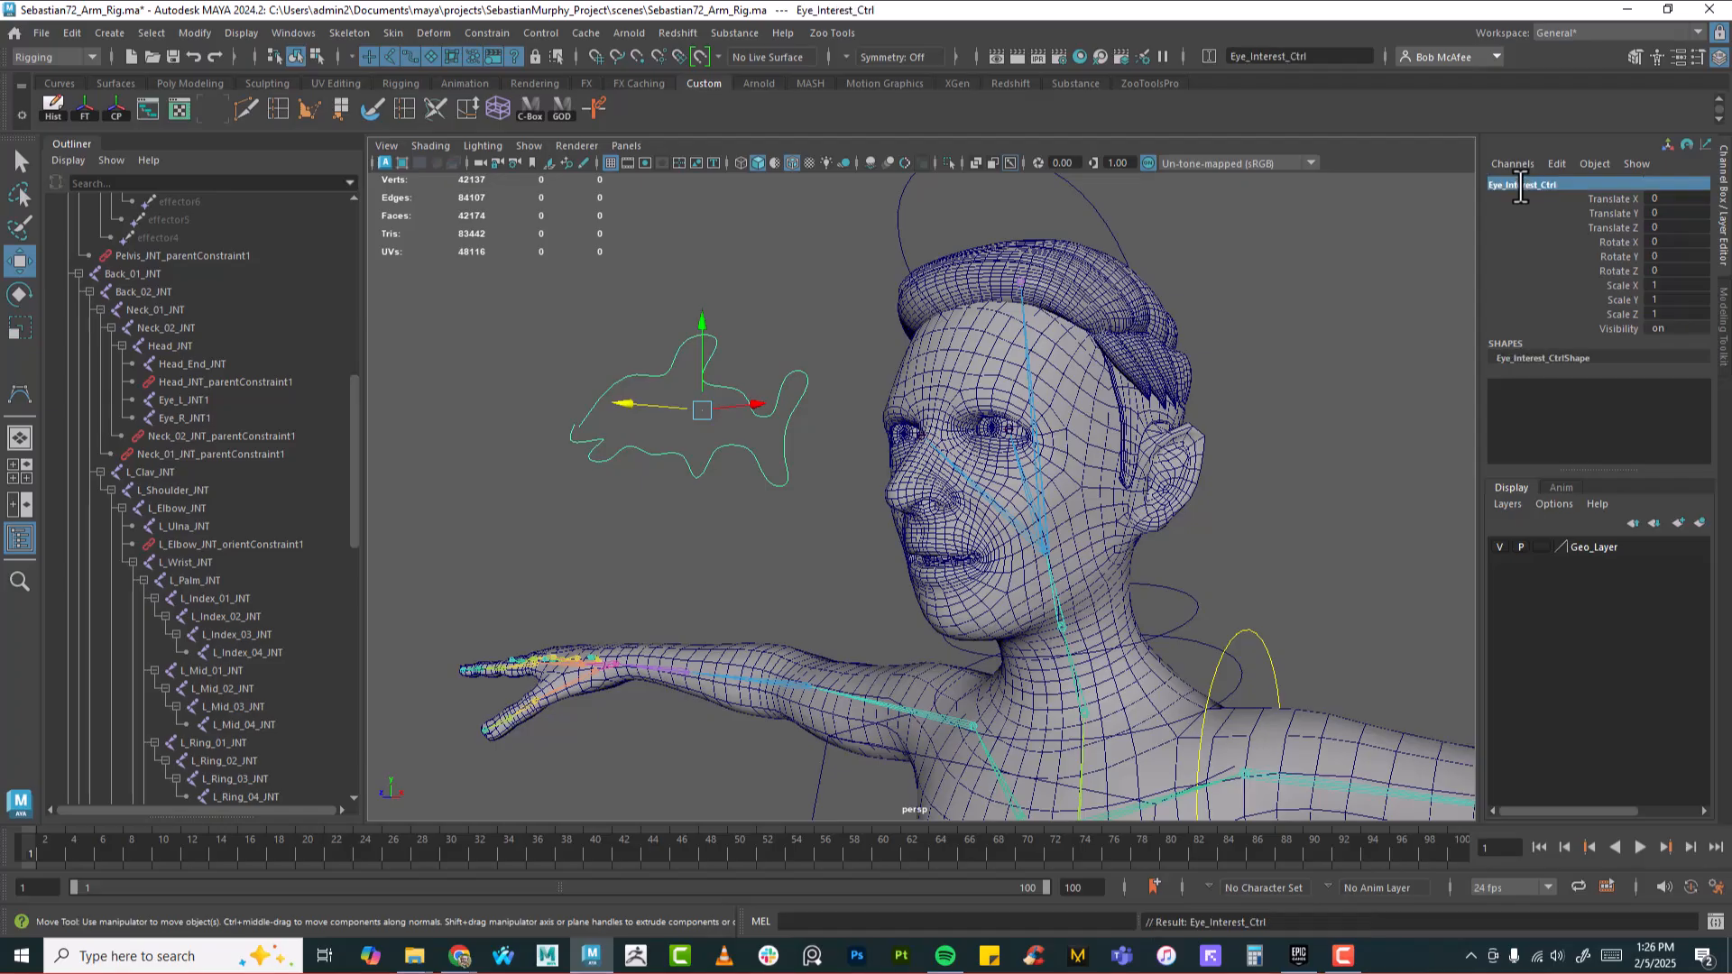
Bind the EyeR mesh to Eye_R_JNT1 using Bind Skin with Bind to set to Selected joints
{"action": "left_click_drag", "start_coordinate": [1095, 447], "coordinate": [1055, 484], "text": "alt"}
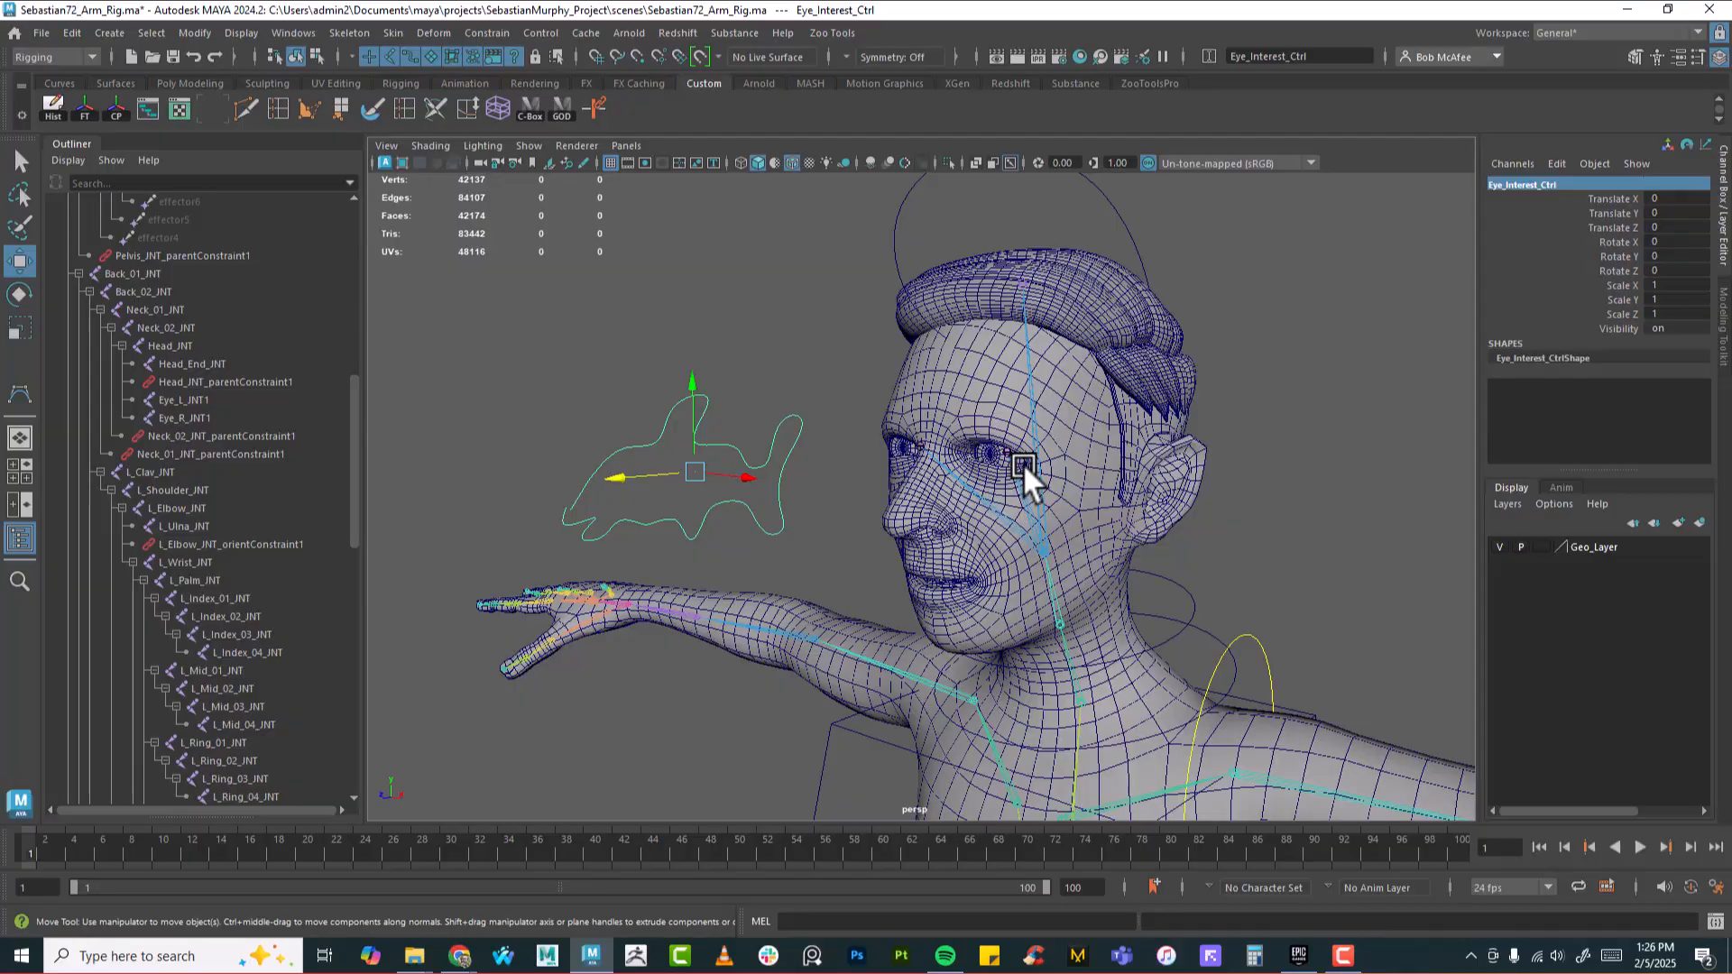
{"action": "scroll", "coordinate": [1020, 463], "scroll_direction": "up", "scroll_amount": 10}
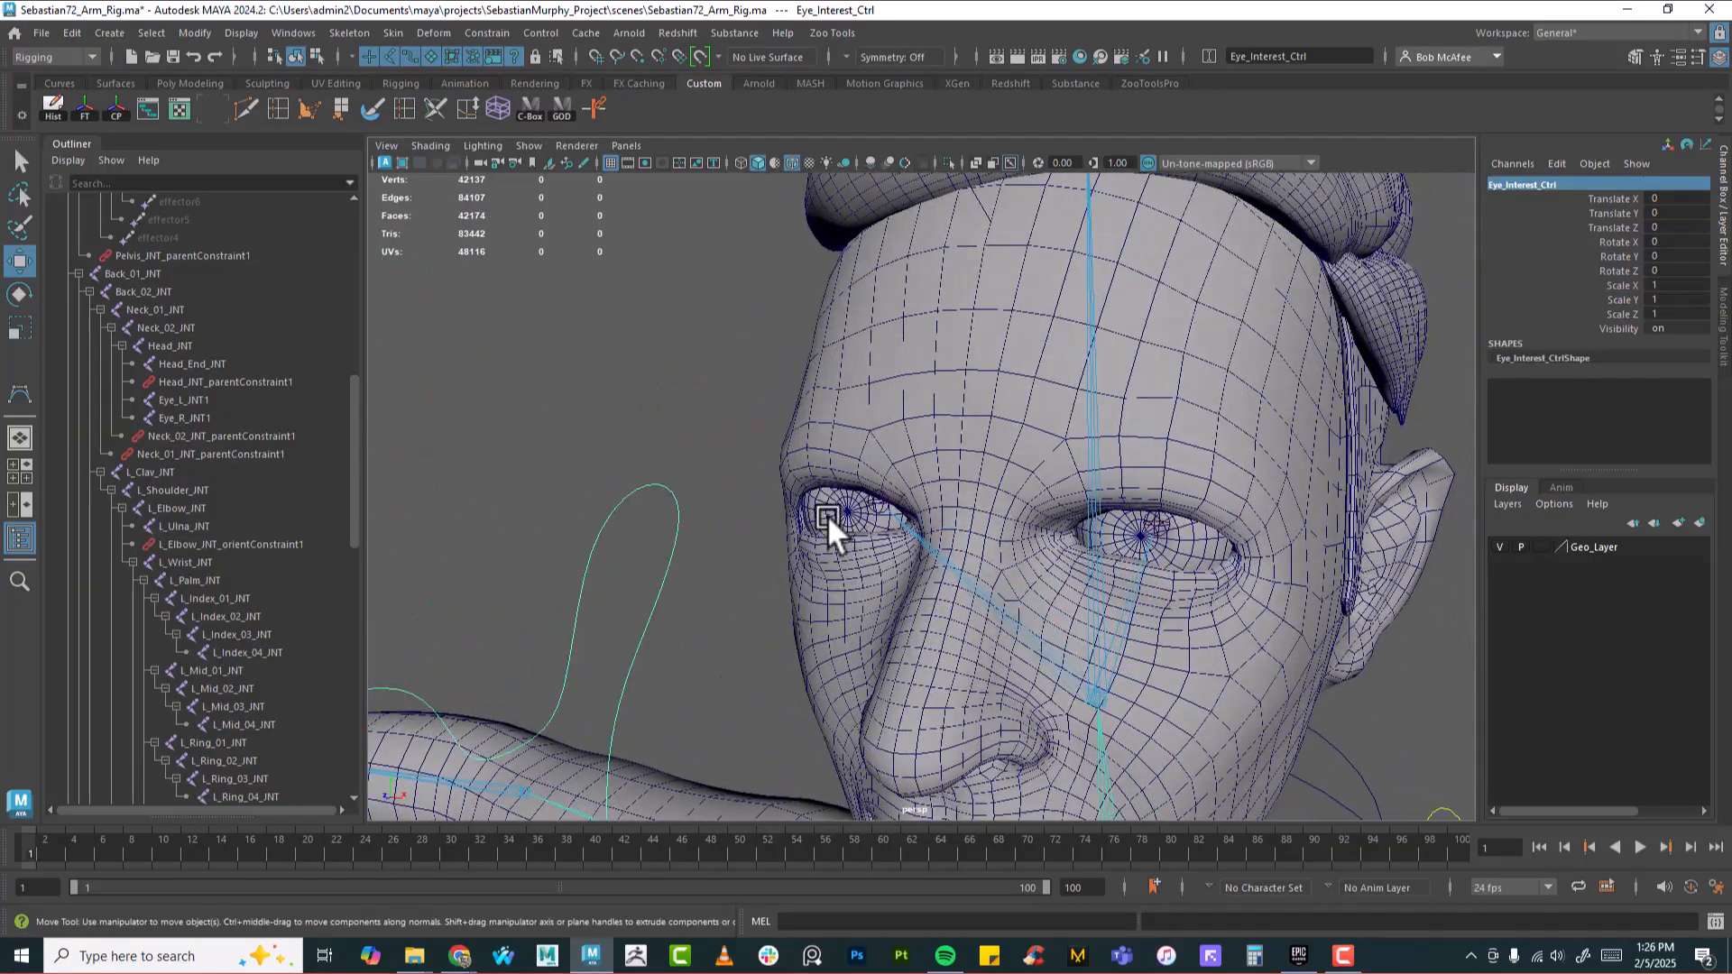
{"action": "left_click", "coordinate": [865, 501]}
{"action": "left_click", "coordinate": [817, 505], "text": "shift"}
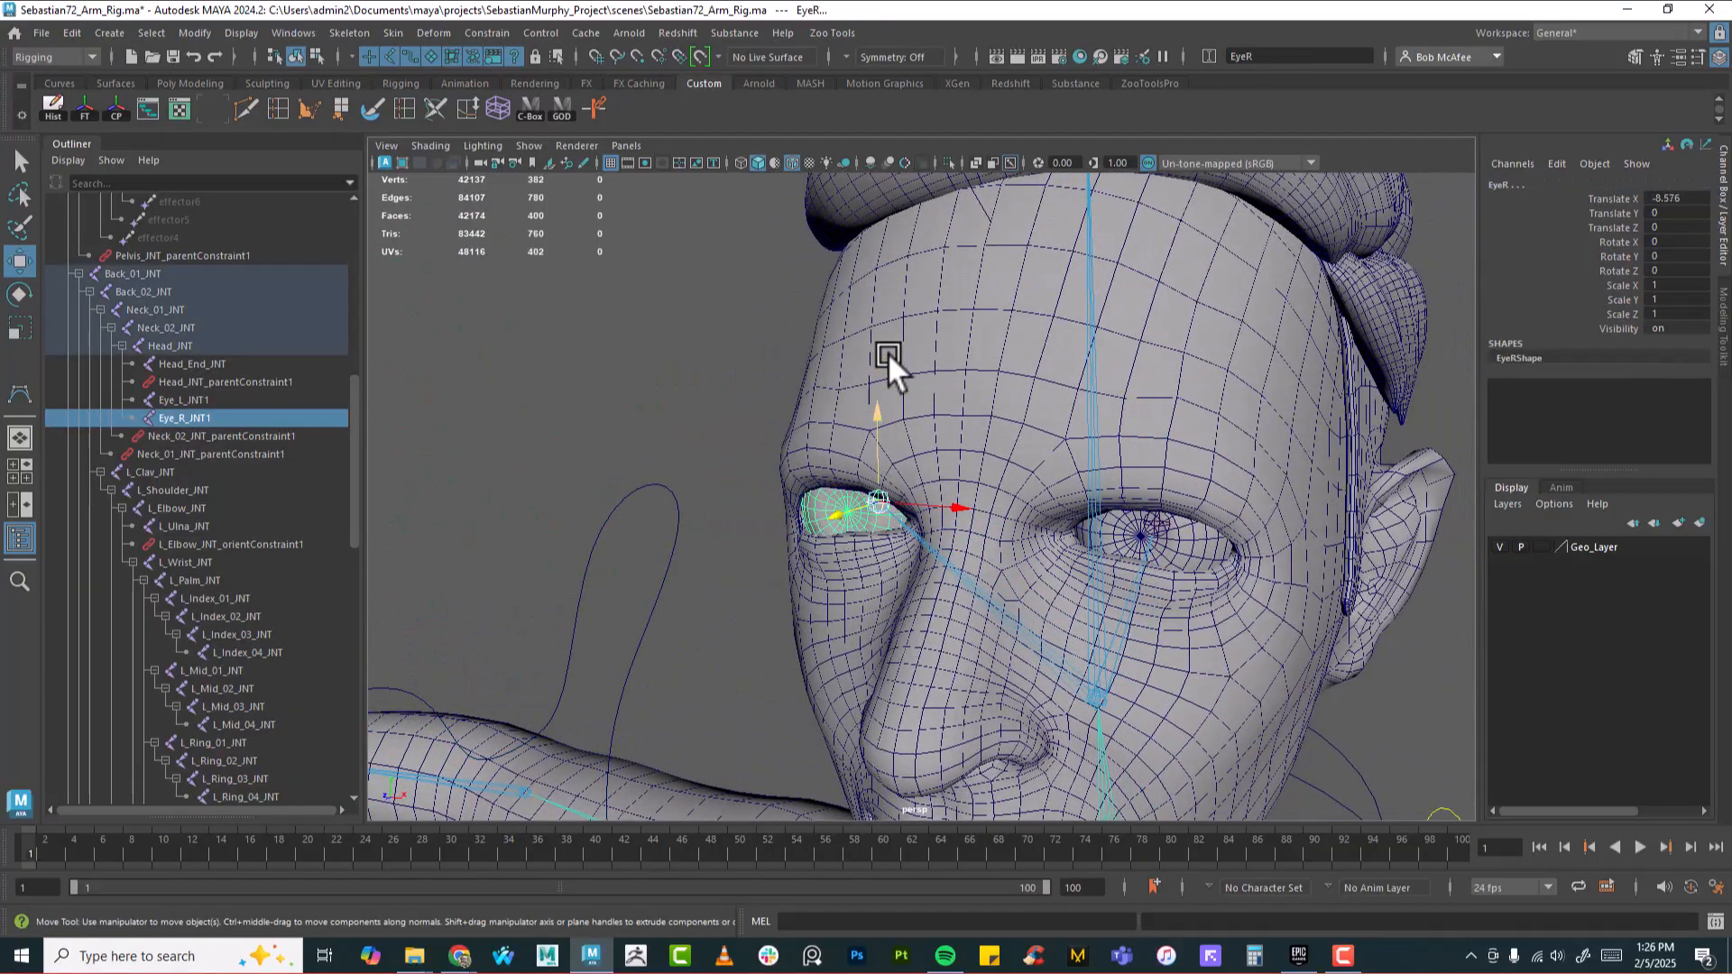
{"action": "left_click", "coordinate": [393, 33]}
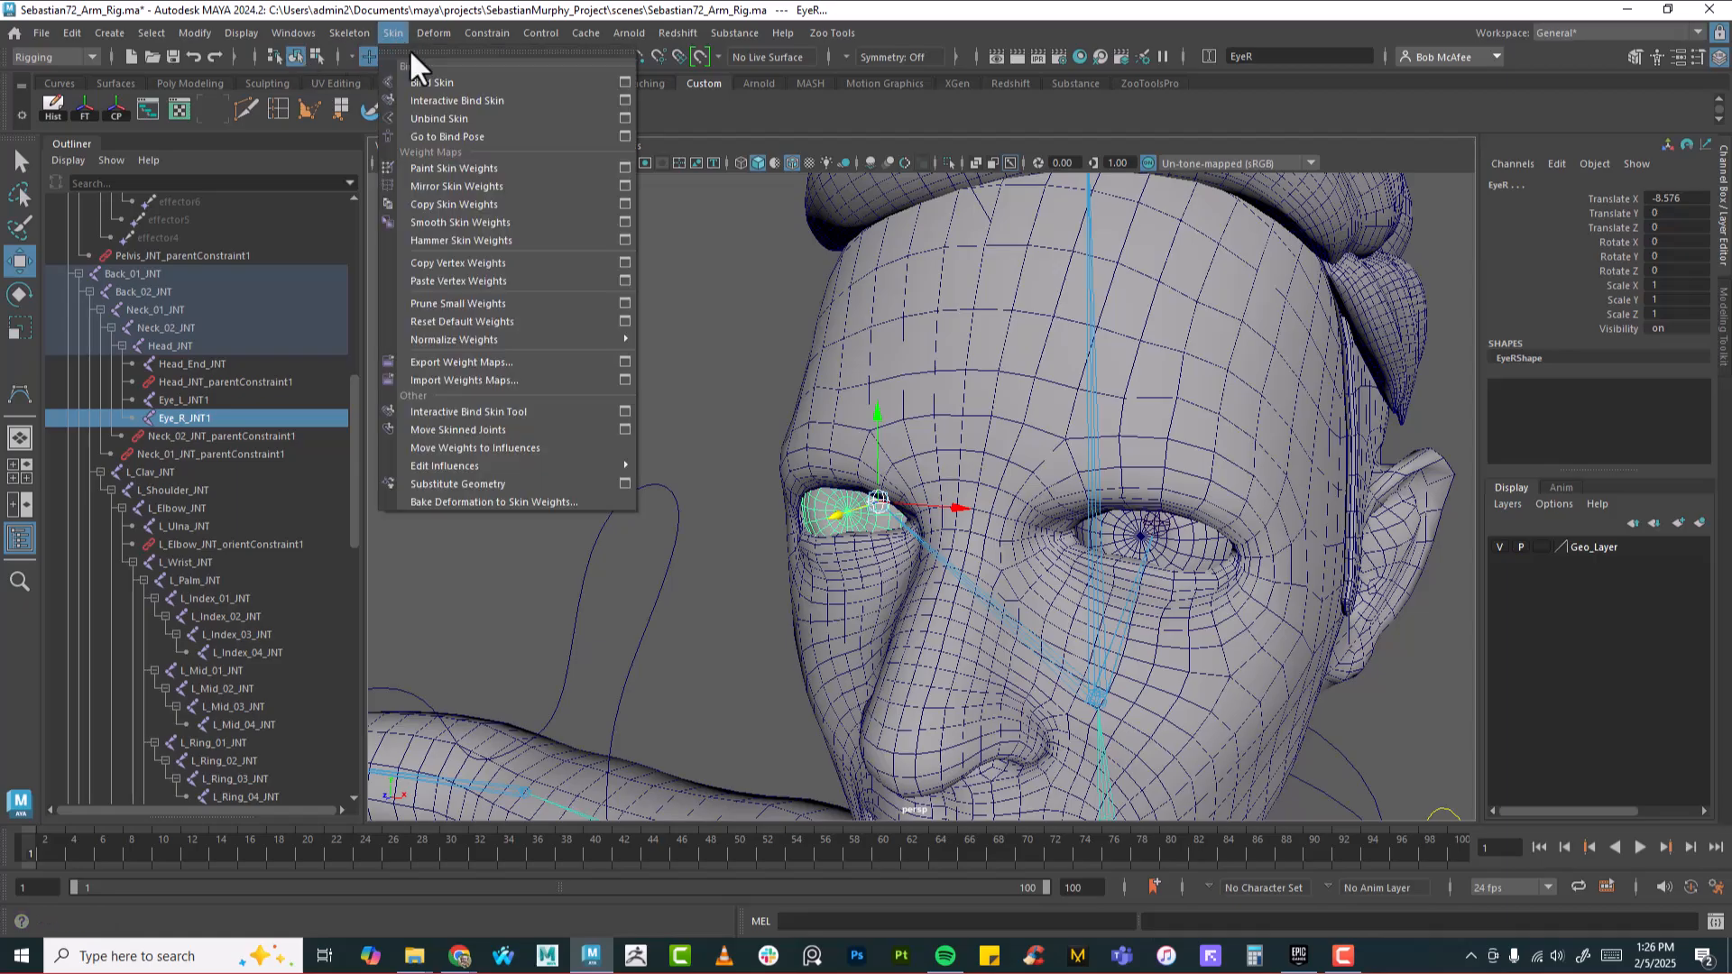
{"action": "left_click", "coordinate": [625, 82]}
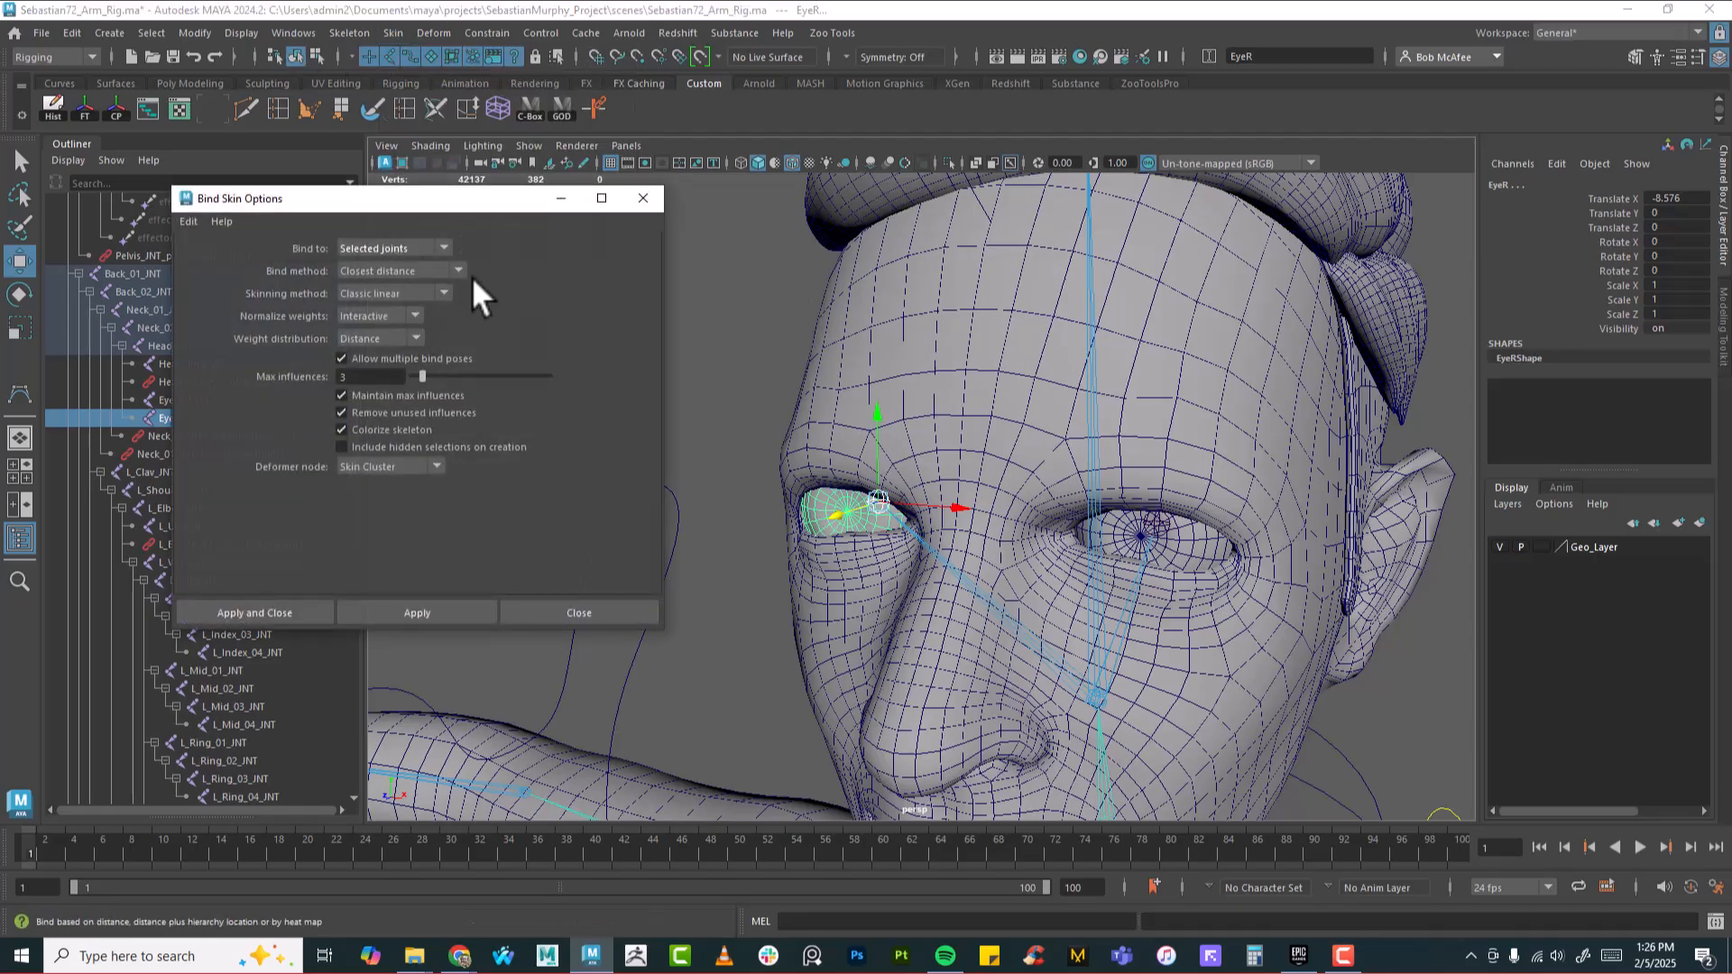
{"action": "left_click", "coordinate": [279, 612]}
Bind the EyeL mesh to Eye_L_JNT1 with the same Bind Skin settings
{"action": "left_click", "coordinate": [1163, 521]}
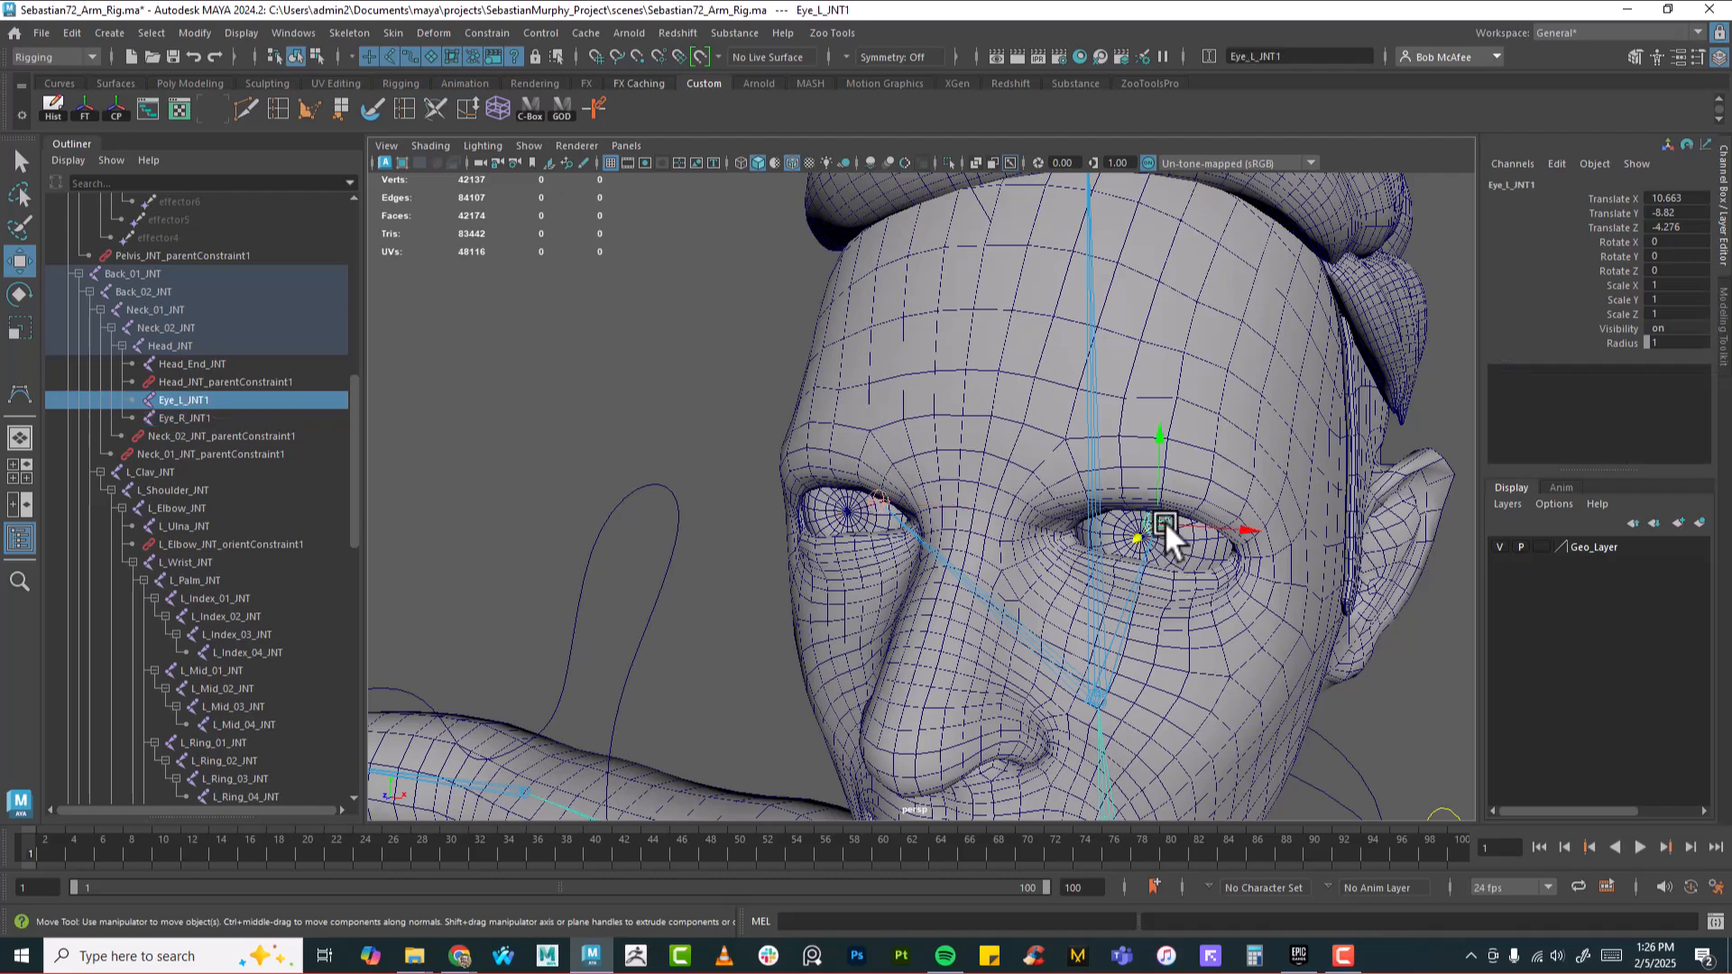
{"action": "left_click", "coordinate": [1204, 555], "text": "shift"}
{"action": "left_click", "coordinate": [397, 30]}
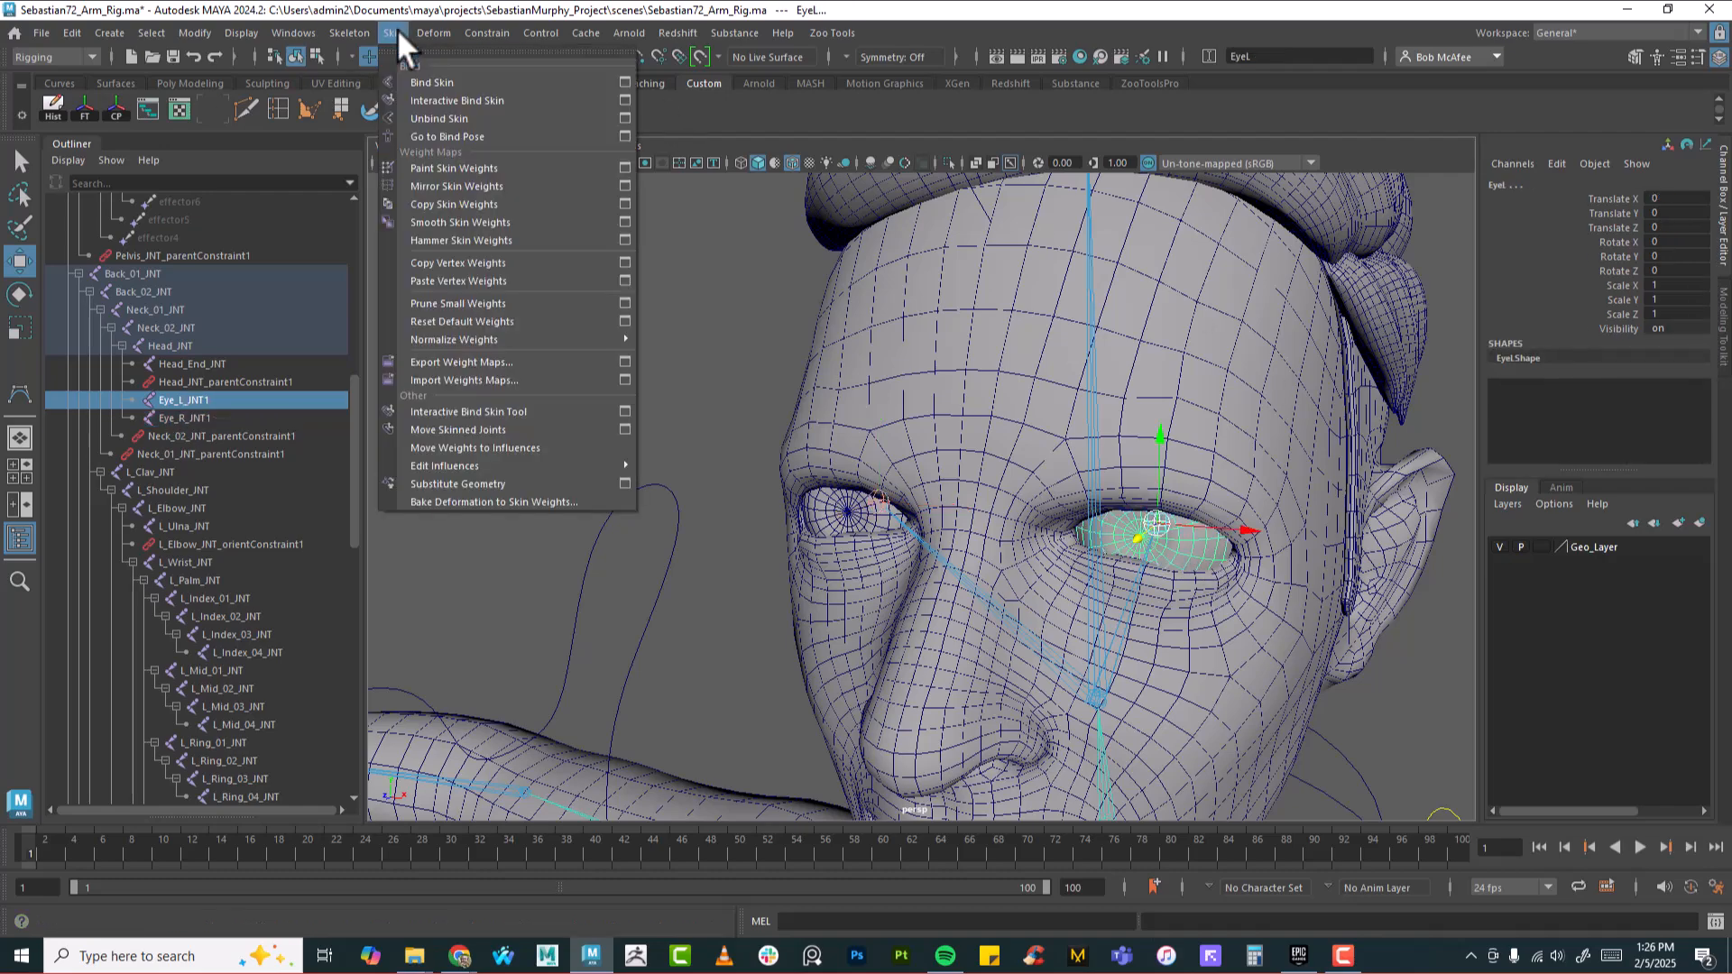
{"action": "left_click", "coordinate": [431, 85]}
Inspect the left eye from several angles and test-rotate Eye_L_JNT1 to check how the eyeball moves with it
{"action": "left_click_drag", "start_coordinate": [1248, 517], "coordinate": [1108, 565], "text": "alt"}
{"action": "scroll", "coordinate": [994, 556], "scroll_direction": "up", "scroll_amount": 3}
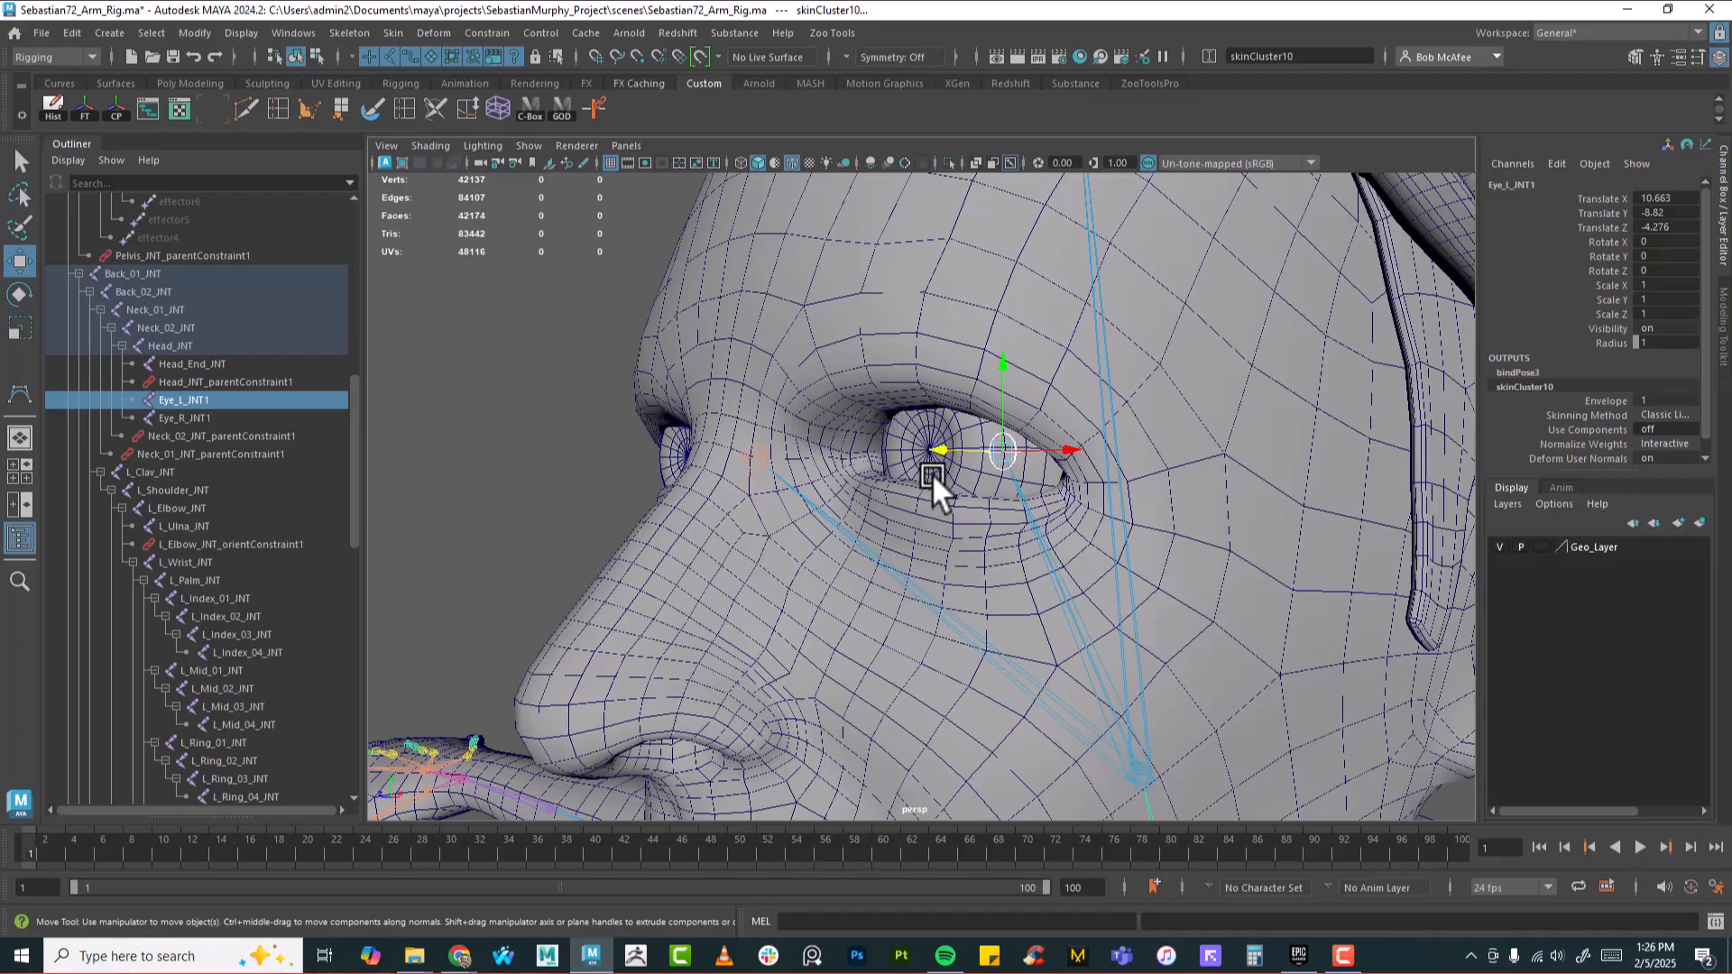
{"action": "left_click_drag", "start_coordinate": [955, 463], "coordinate": [987, 474], "text": "alt"}
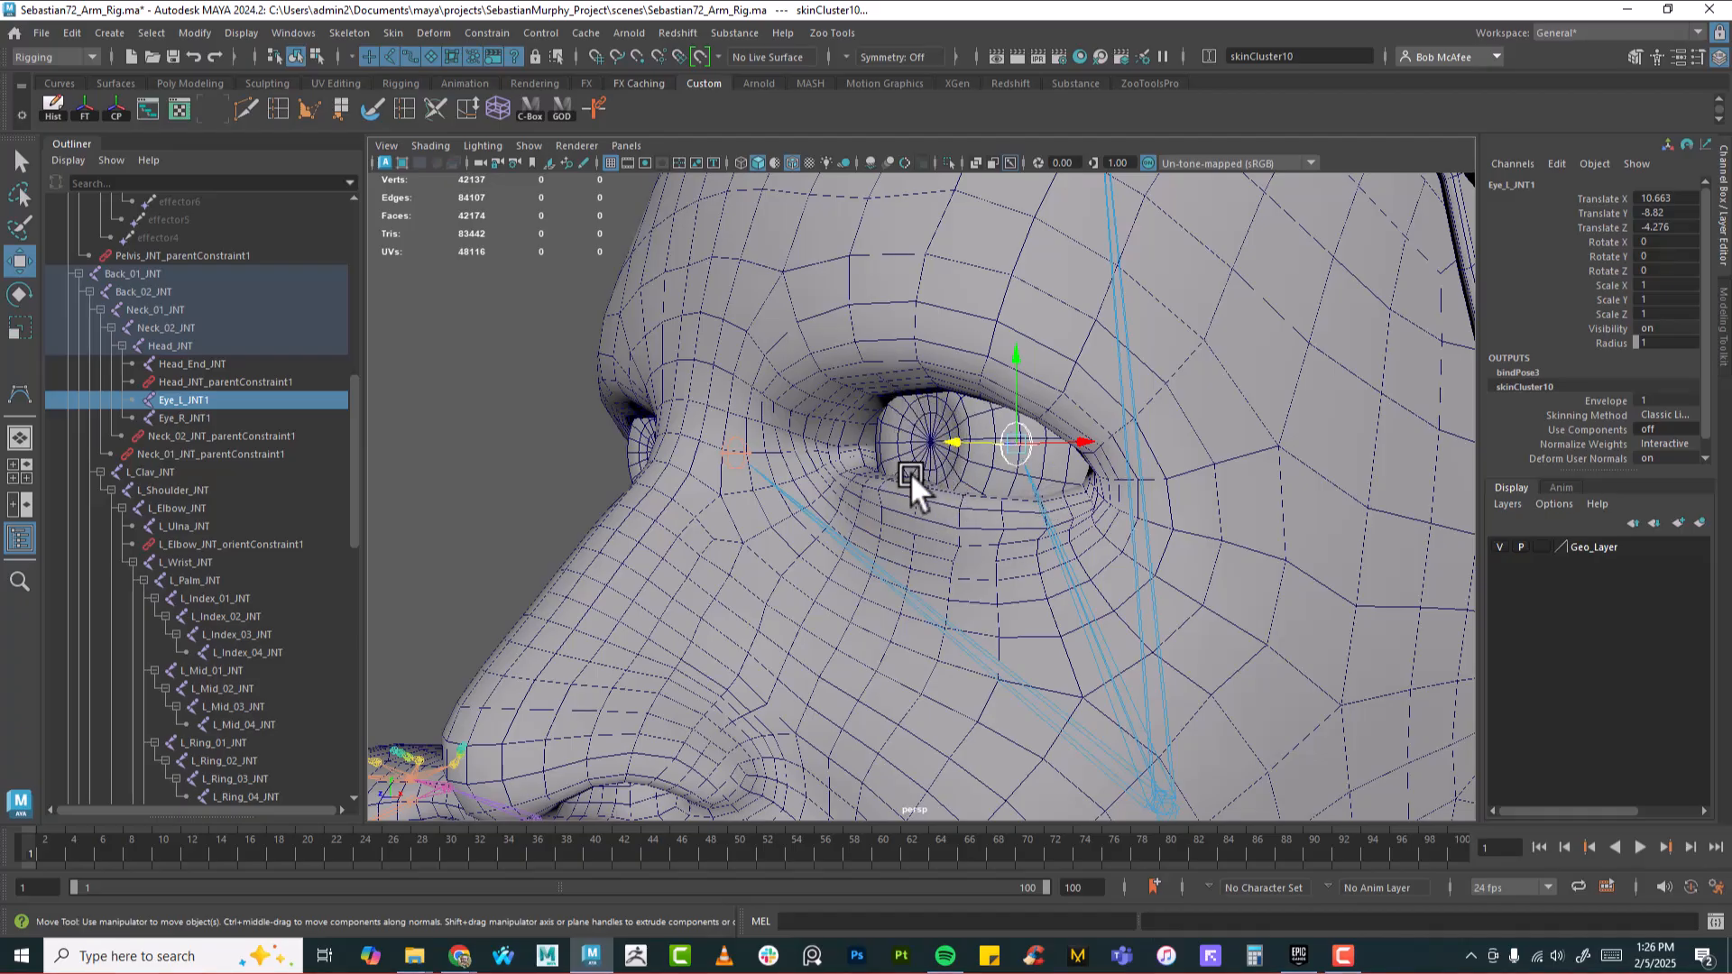
{"action": "left_click_drag", "start_coordinate": [999, 460], "coordinate": [1005, 522], "text": "alt"}
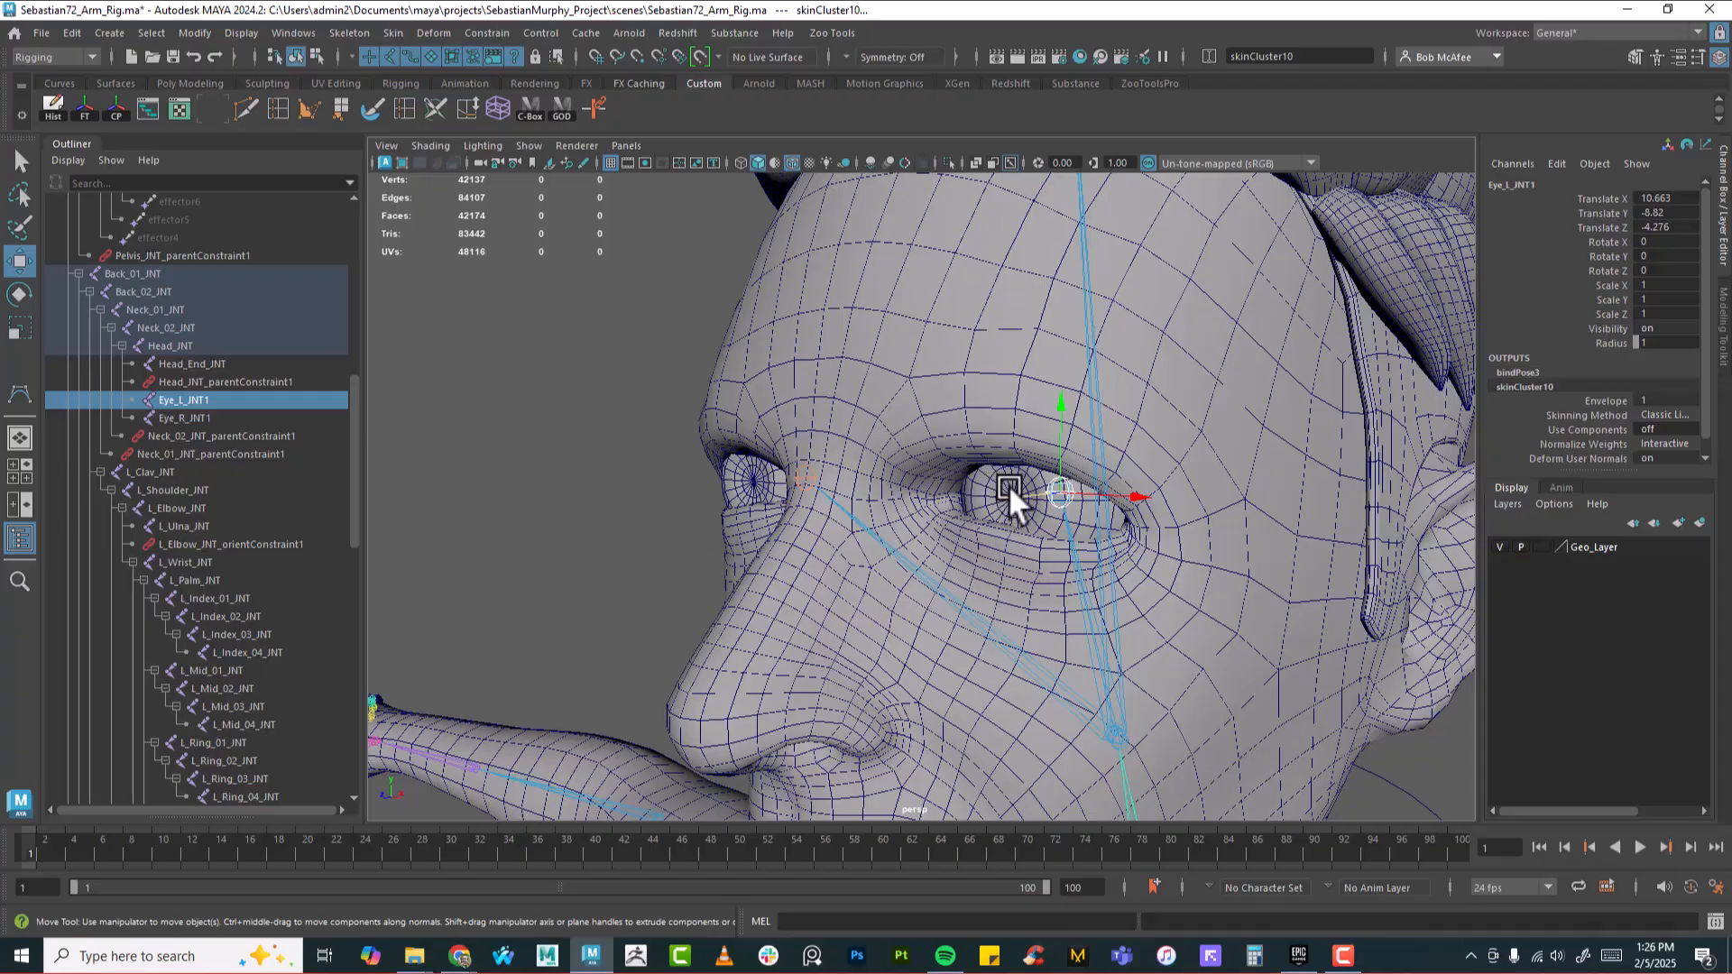
{"action": "middle_click_drag", "start_coordinate": [1106, 570], "coordinate": [1121, 518], "text": "alt"}
{"action": "right_click_drag", "start_coordinate": [1112, 457], "coordinate": [1063, 489], "text": "alt"}
{"action": "left_click_drag", "start_coordinate": [1062, 489], "coordinate": [1106, 489], "text": "alt"}
{"action": "middle_click_drag", "start_coordinate": [1154, 500], "coordinate": [1172, 482], "text": "alt"}
{"action": "left_click_drag", "start_coordinate": [1172, 482], "coordinate": [1162, 445], "text": "alt"}
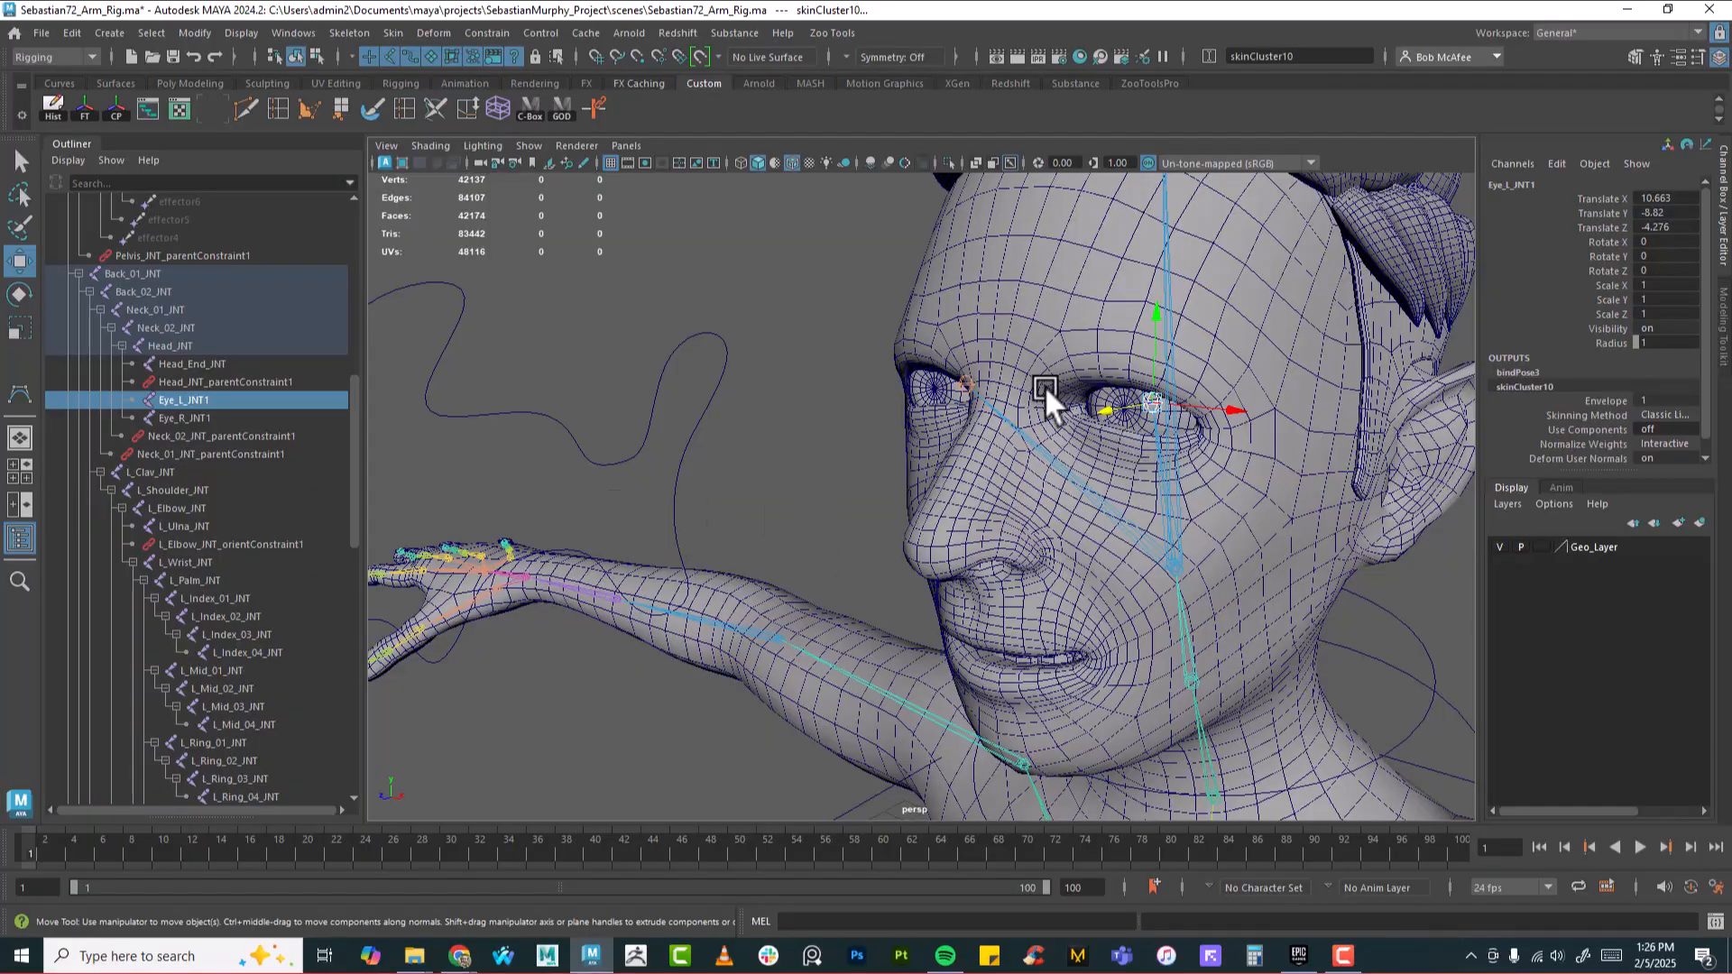
{"action": "key", "text": "e"}
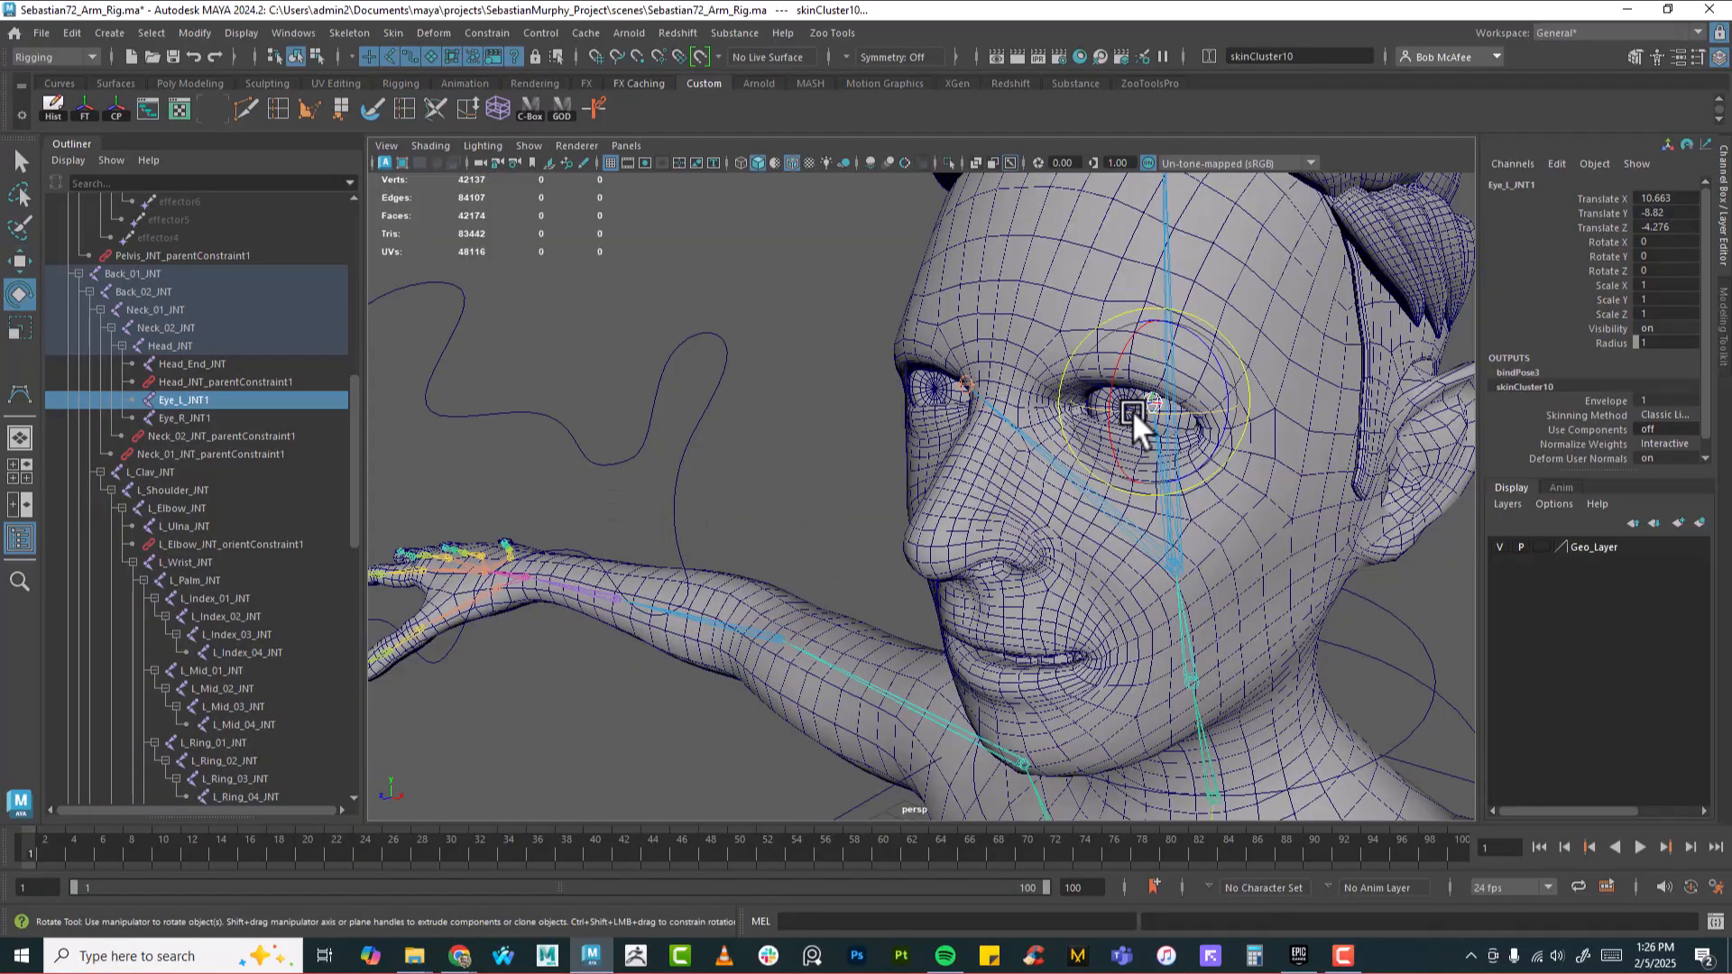
{"action": "left_click_drag", "start_coordinate": [1145, 393], "coordinate": [752, 414]}
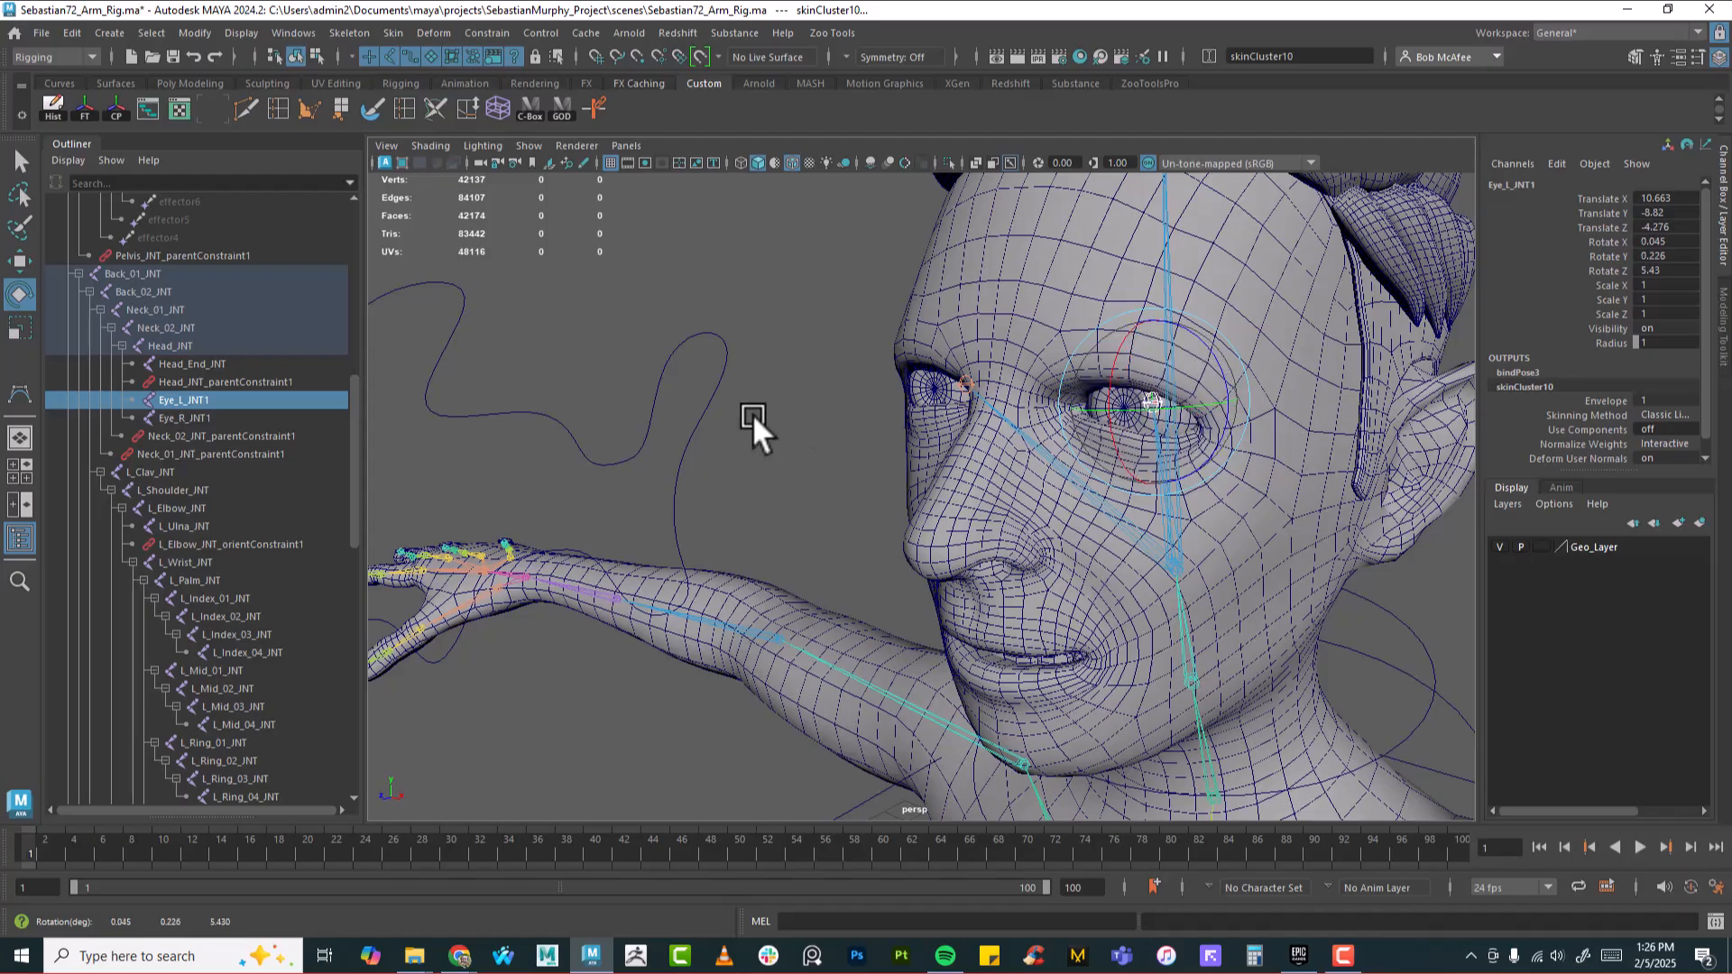
Open the Aim constraint options with Eye_Interest_Ctrl as target and Eye_L_JNT1 as constrained joint, and set the aim vector to 0, 0, 1
{"action": "left_click", "coordinate": [710, 397]}
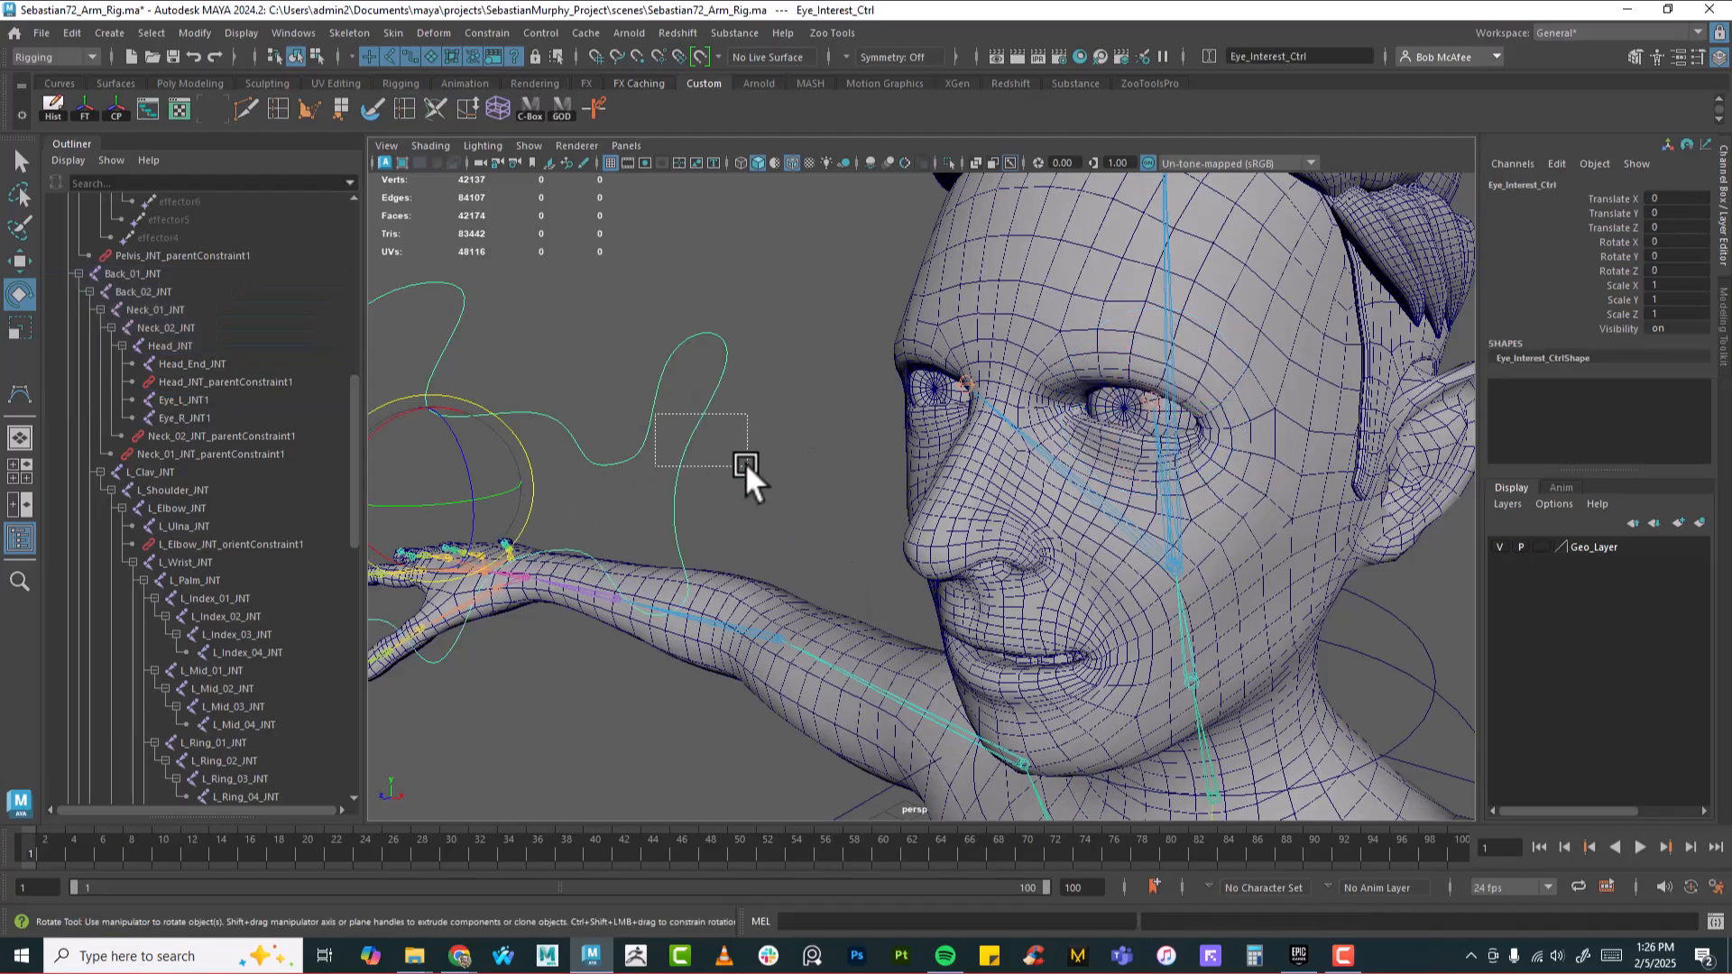
{"action": "left_click", "coordinate": [1154, 404]}
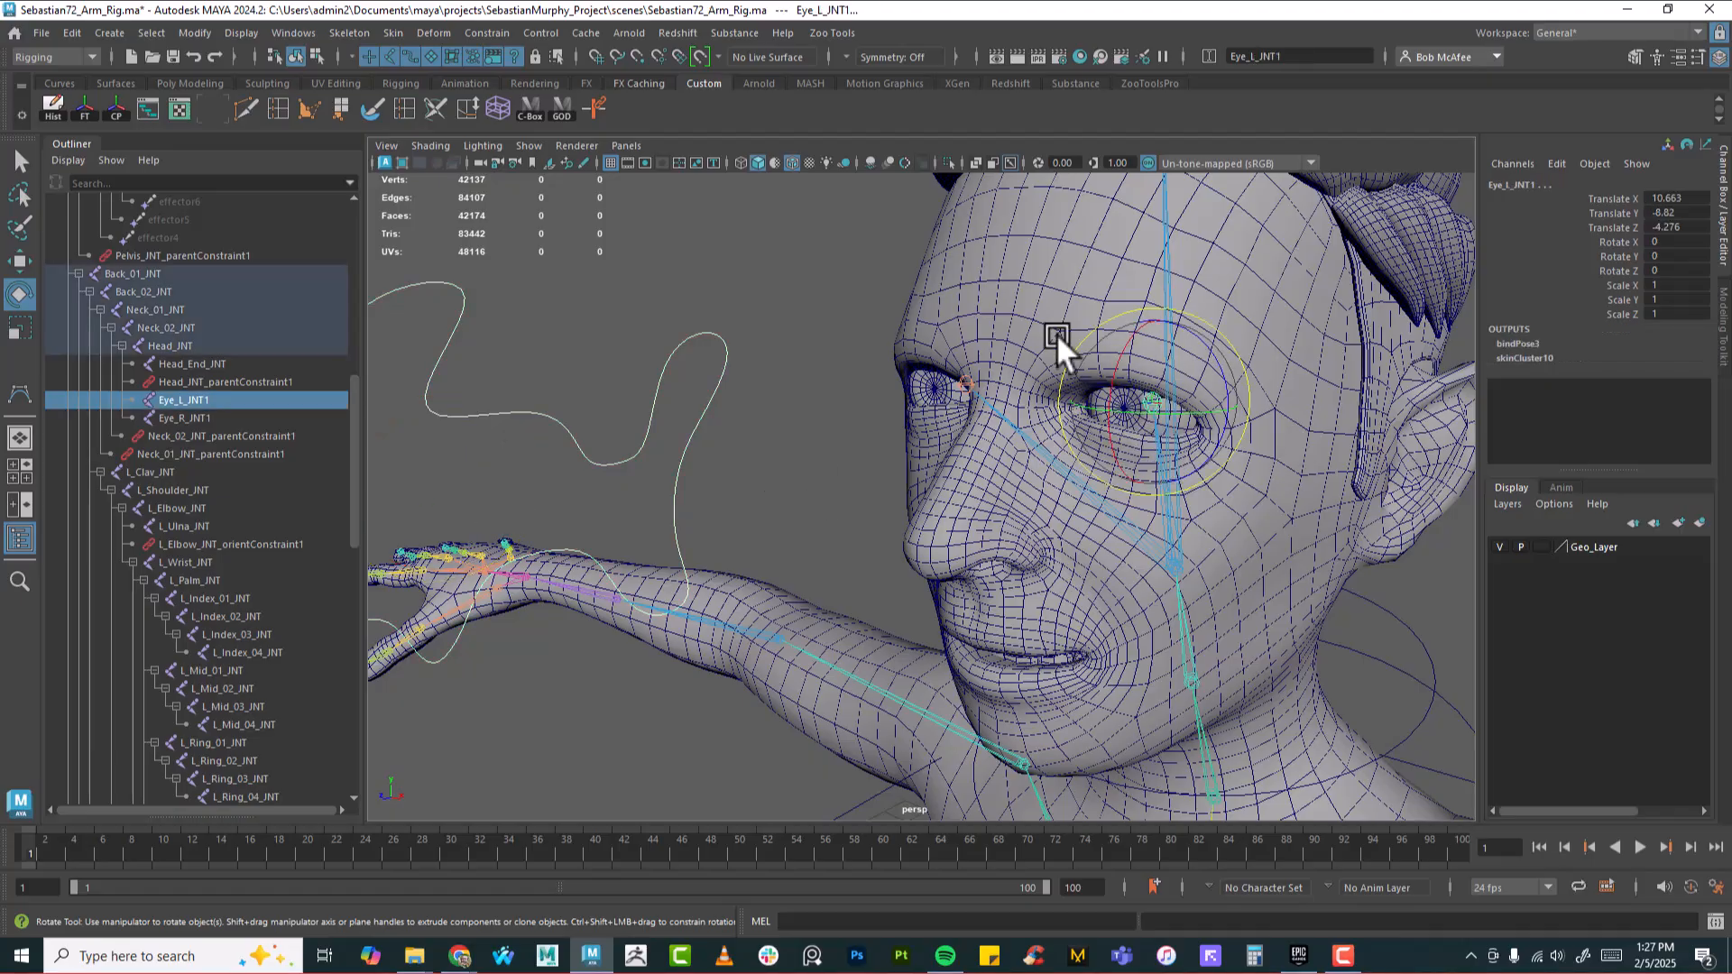
{"action": "left_click", "coordinate": [498, 32]}
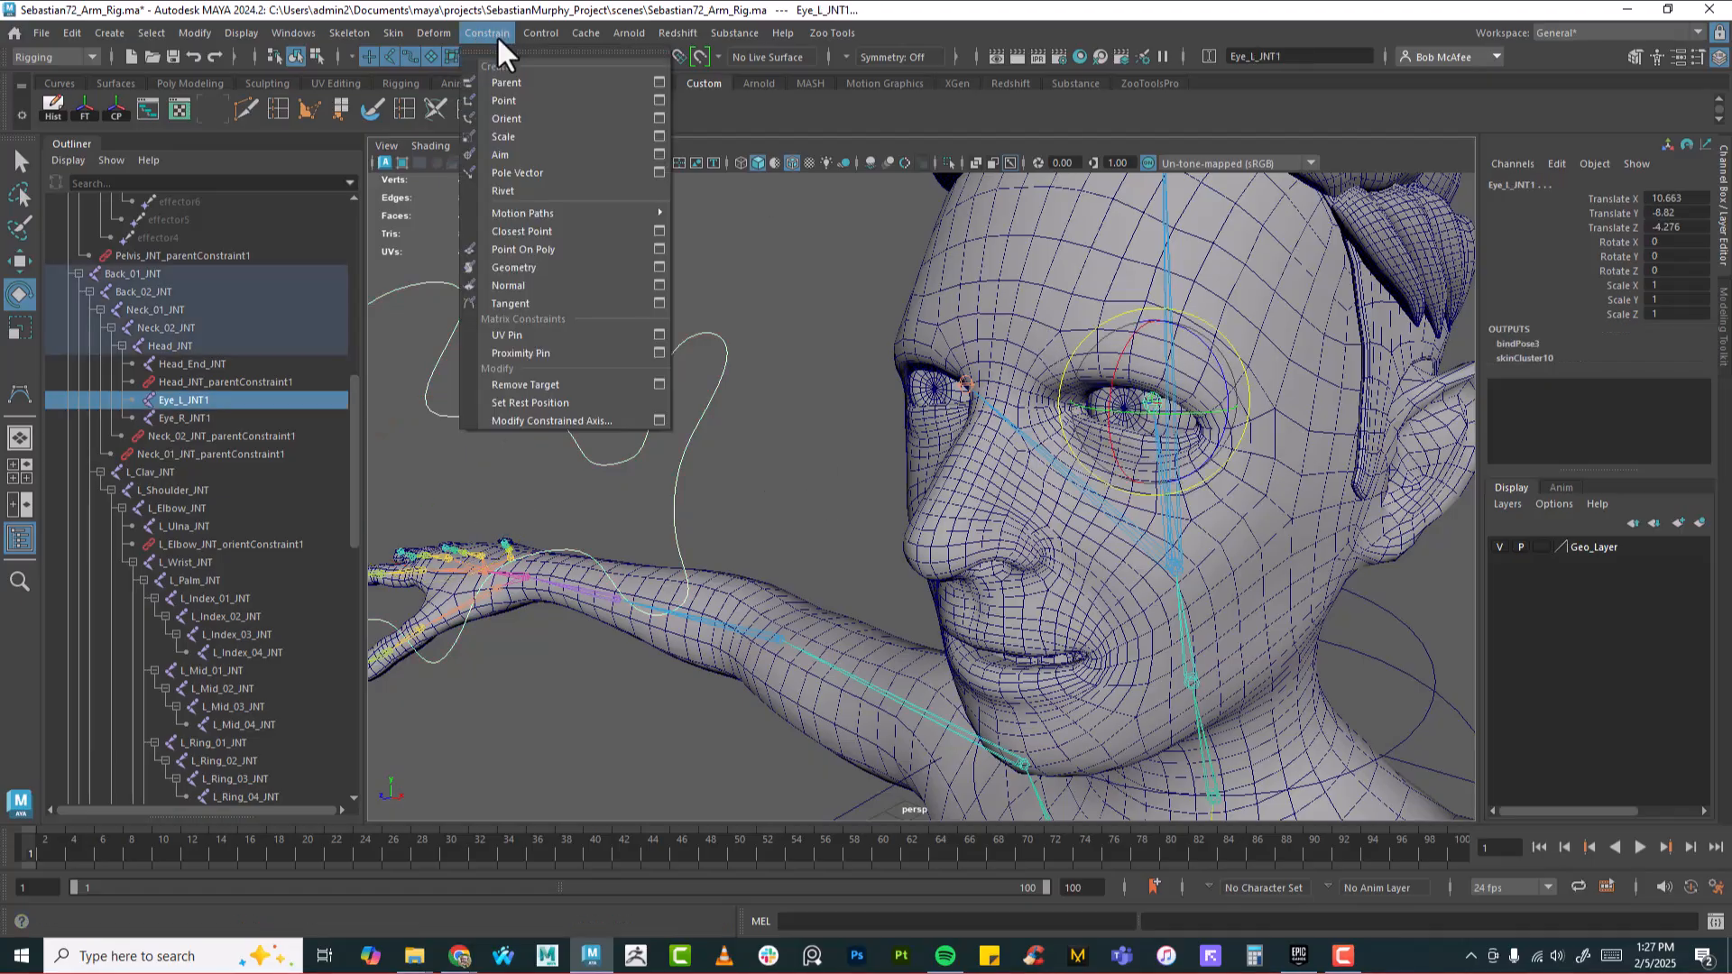
{"action": "left_click", "coordinate": [660, 155]}
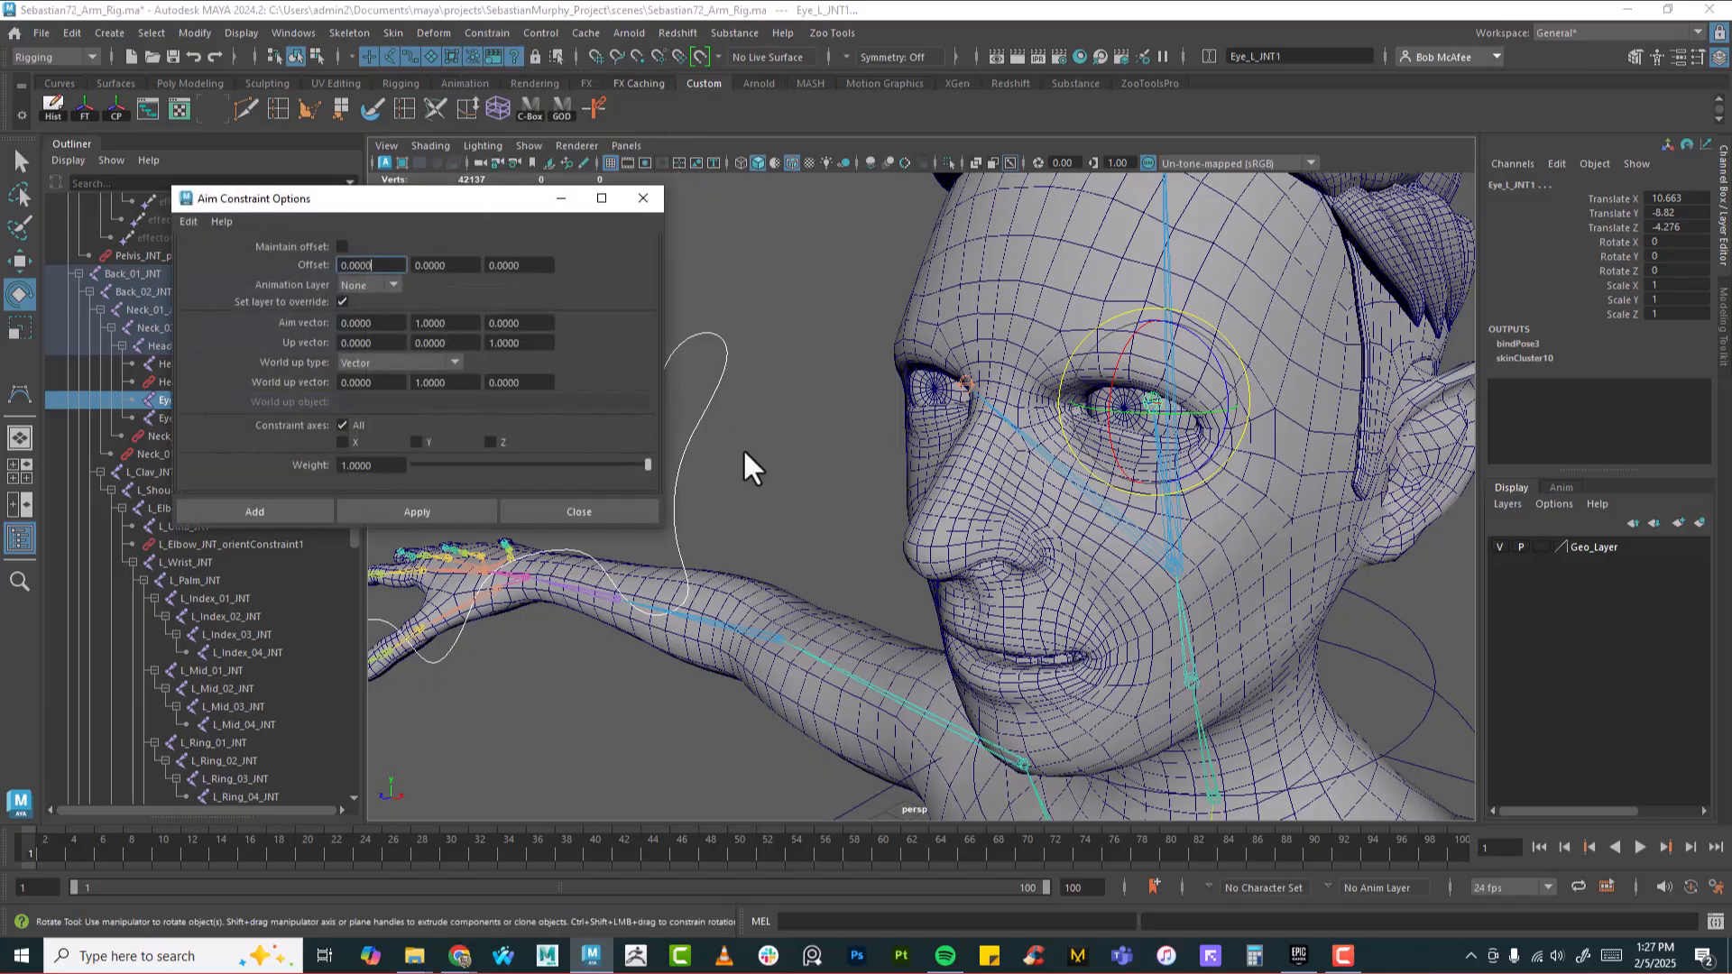
{"action": "left_click_drag", "start_coordinate": [339, 199], "coordinate": [532, 86]}
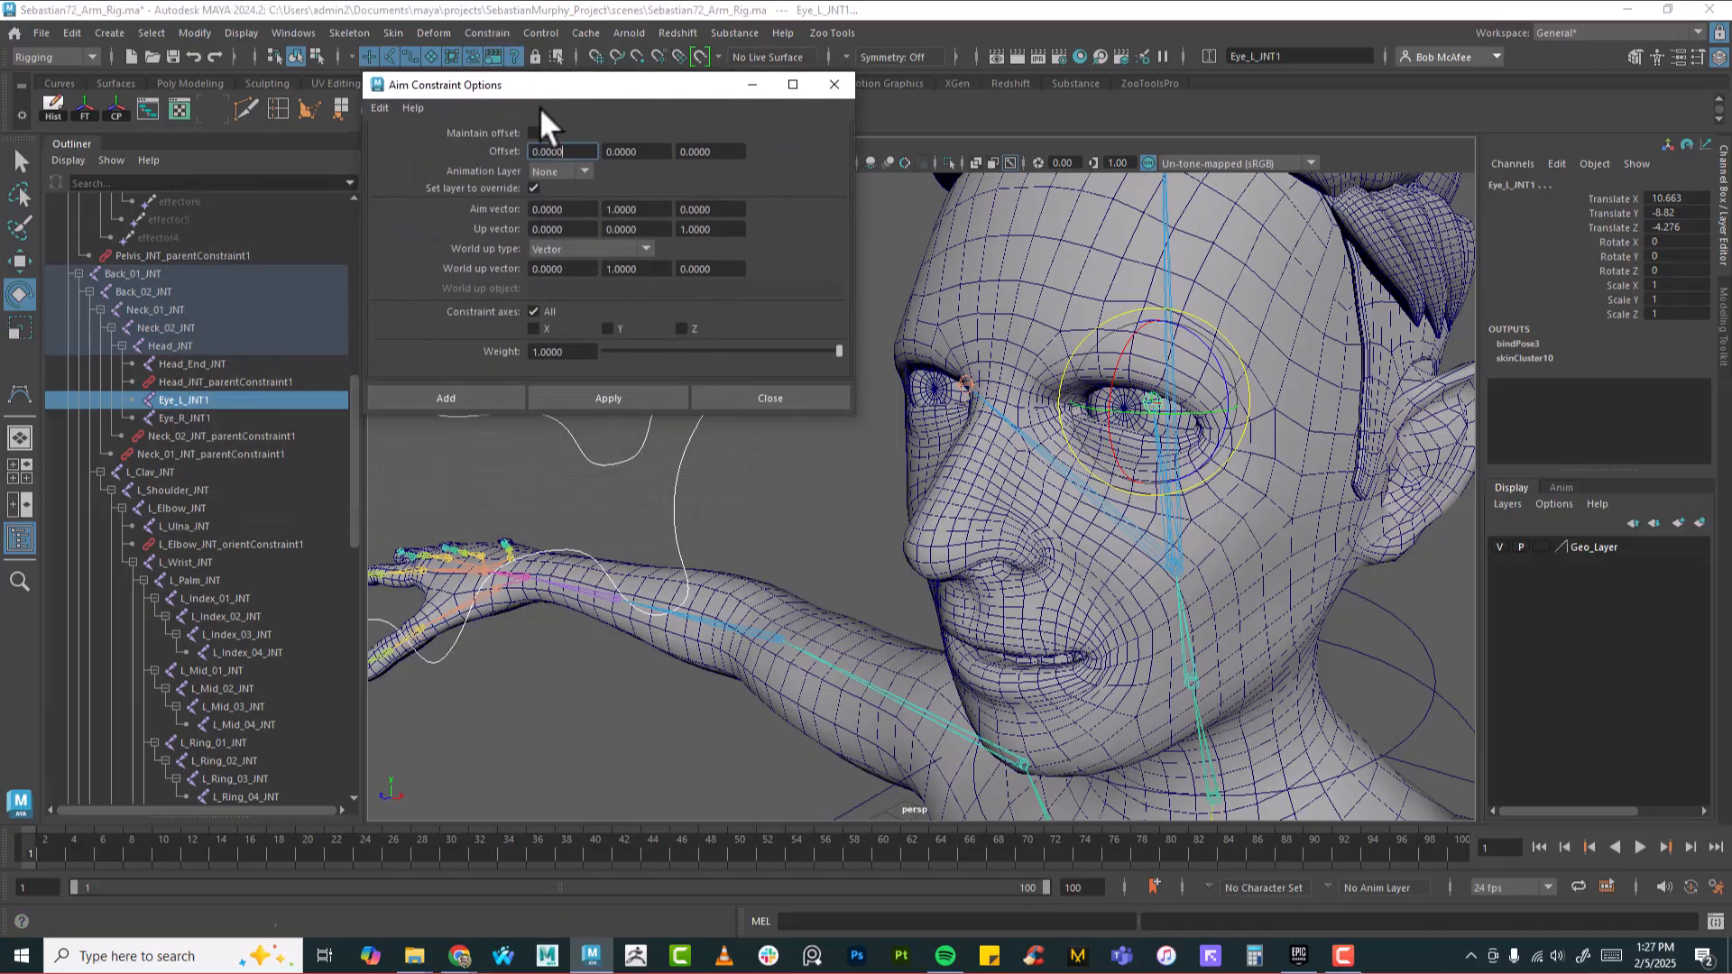
{"action": "left_click", "coordinate": [640, 211]}
{"action": "left_click_drag", "start_coordinate": [632, 212], "coordinate": [597, 212]}
{"action": "left_click", "coordinate": [566, 210]}
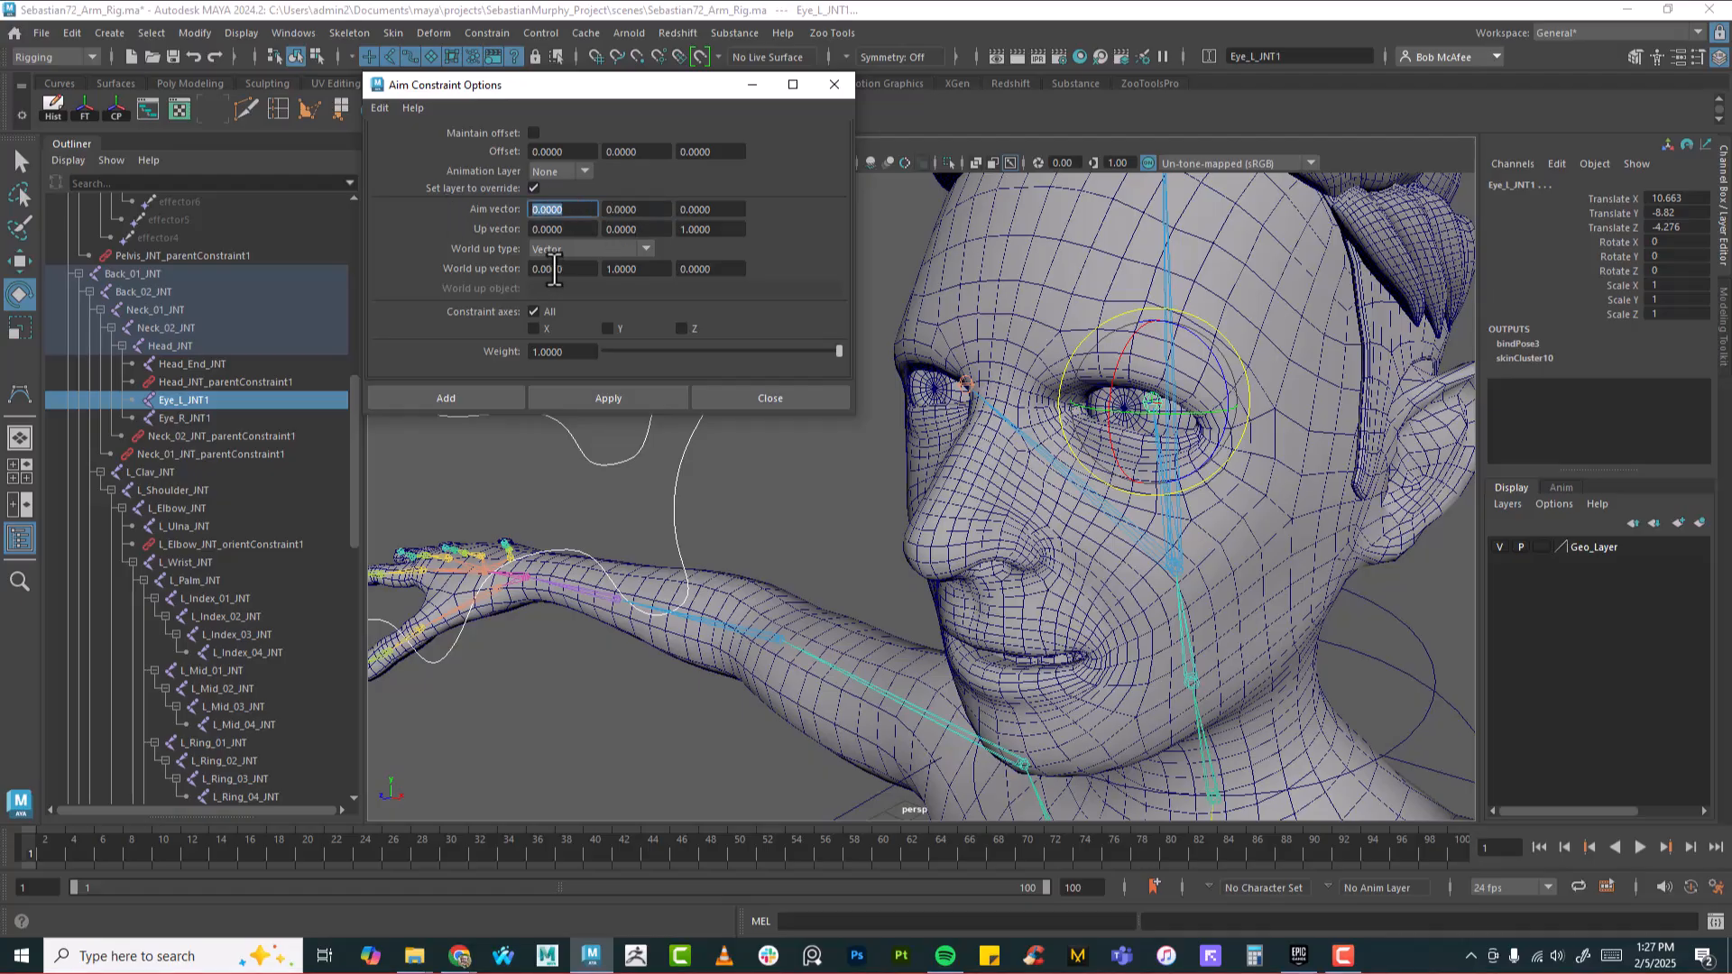
{"action": "left_click", "coordinate": [722, 208]}
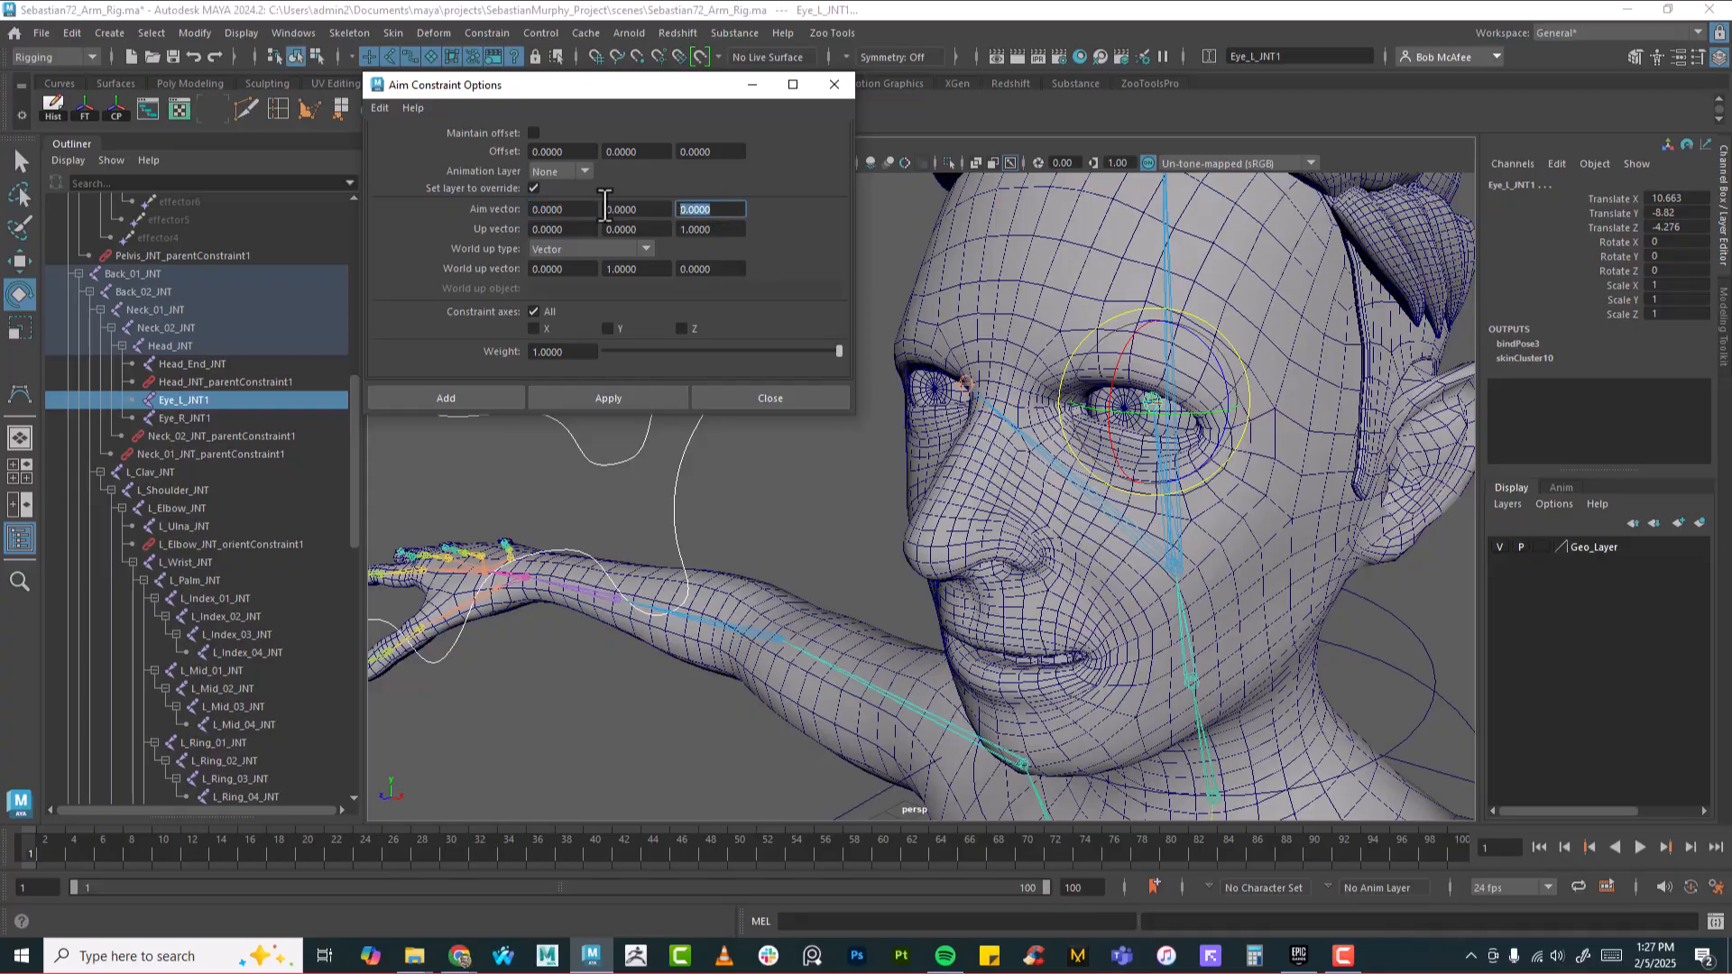
{"action": "type", "text": "1"}
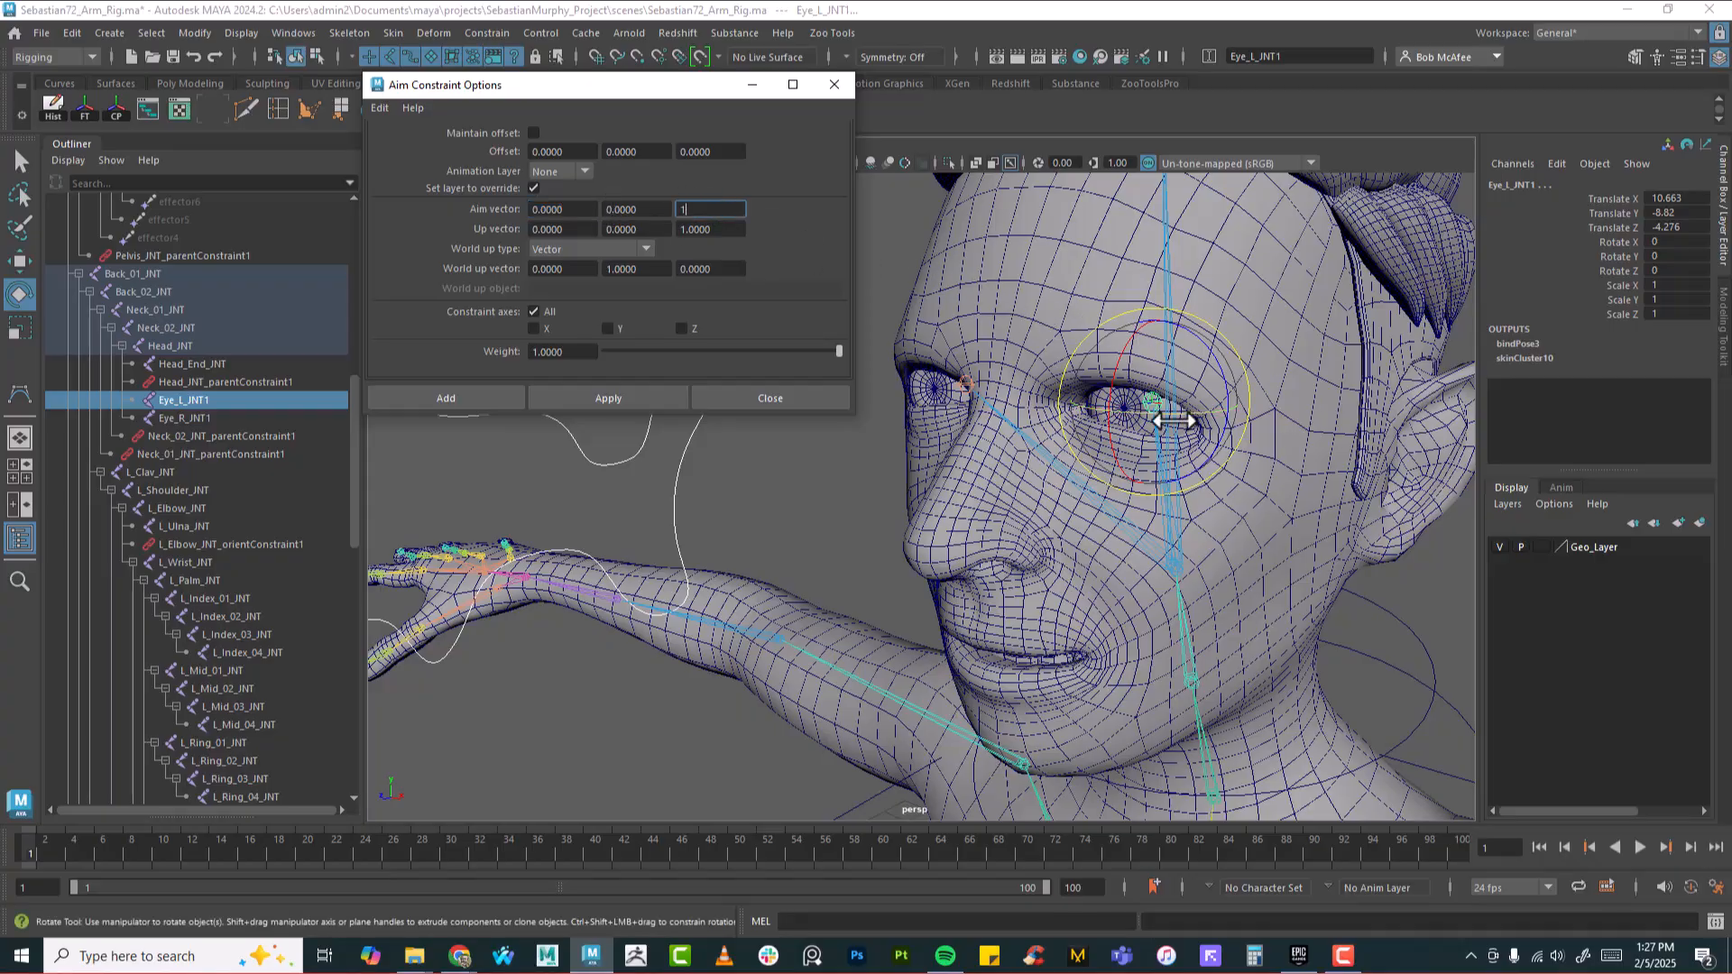
Check the joint's axes, set the up vector to 0, 1, 0 and apply the aim constraint to Eye_L_JNT1
{"action": "left_click_drag", "start_coordinate": [1186, 406], "coordinate": [1152, 406], "text": "alt"}
{"action": "right_click_drag", "start_coordinate": [1151, 406], "coordinate": [1247, 556], "text": "alt"}
{"action": "middle_click_drag", "start_coordinate": [1248, 557], "coordinate": [1183, 584], "text": "alt"}
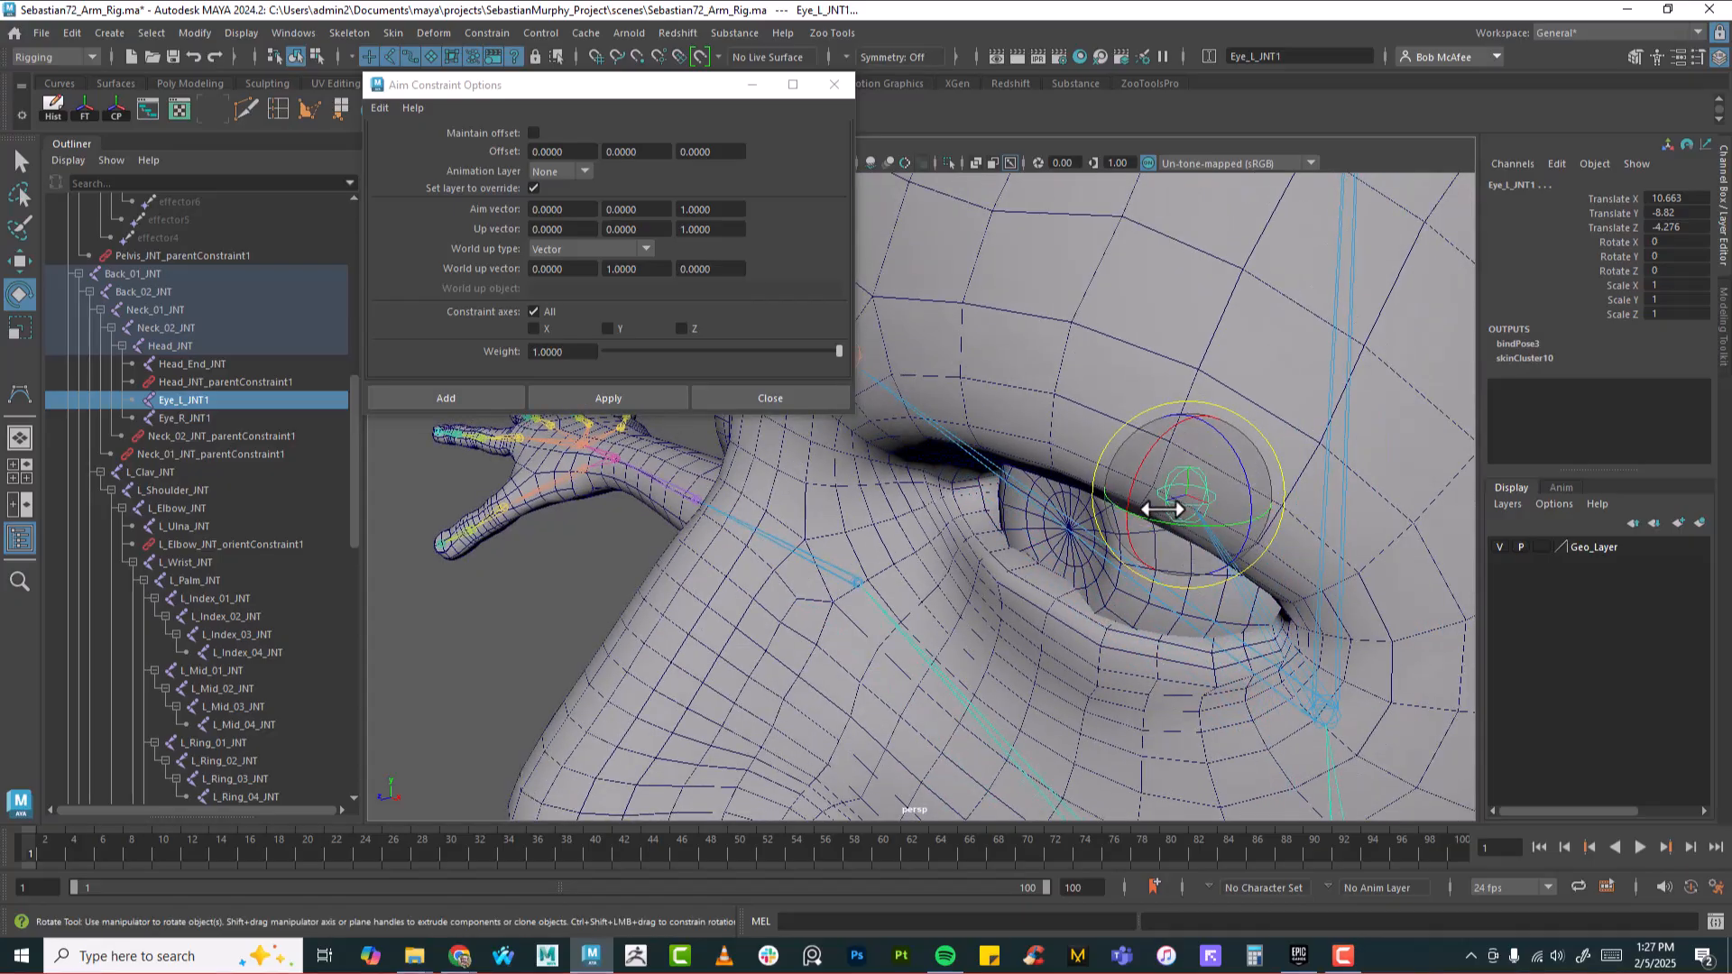
{"action": "right_click_drag", "start_coordinate": [1121, 514], "coordinate": [1043, 476], "text": "alt"}
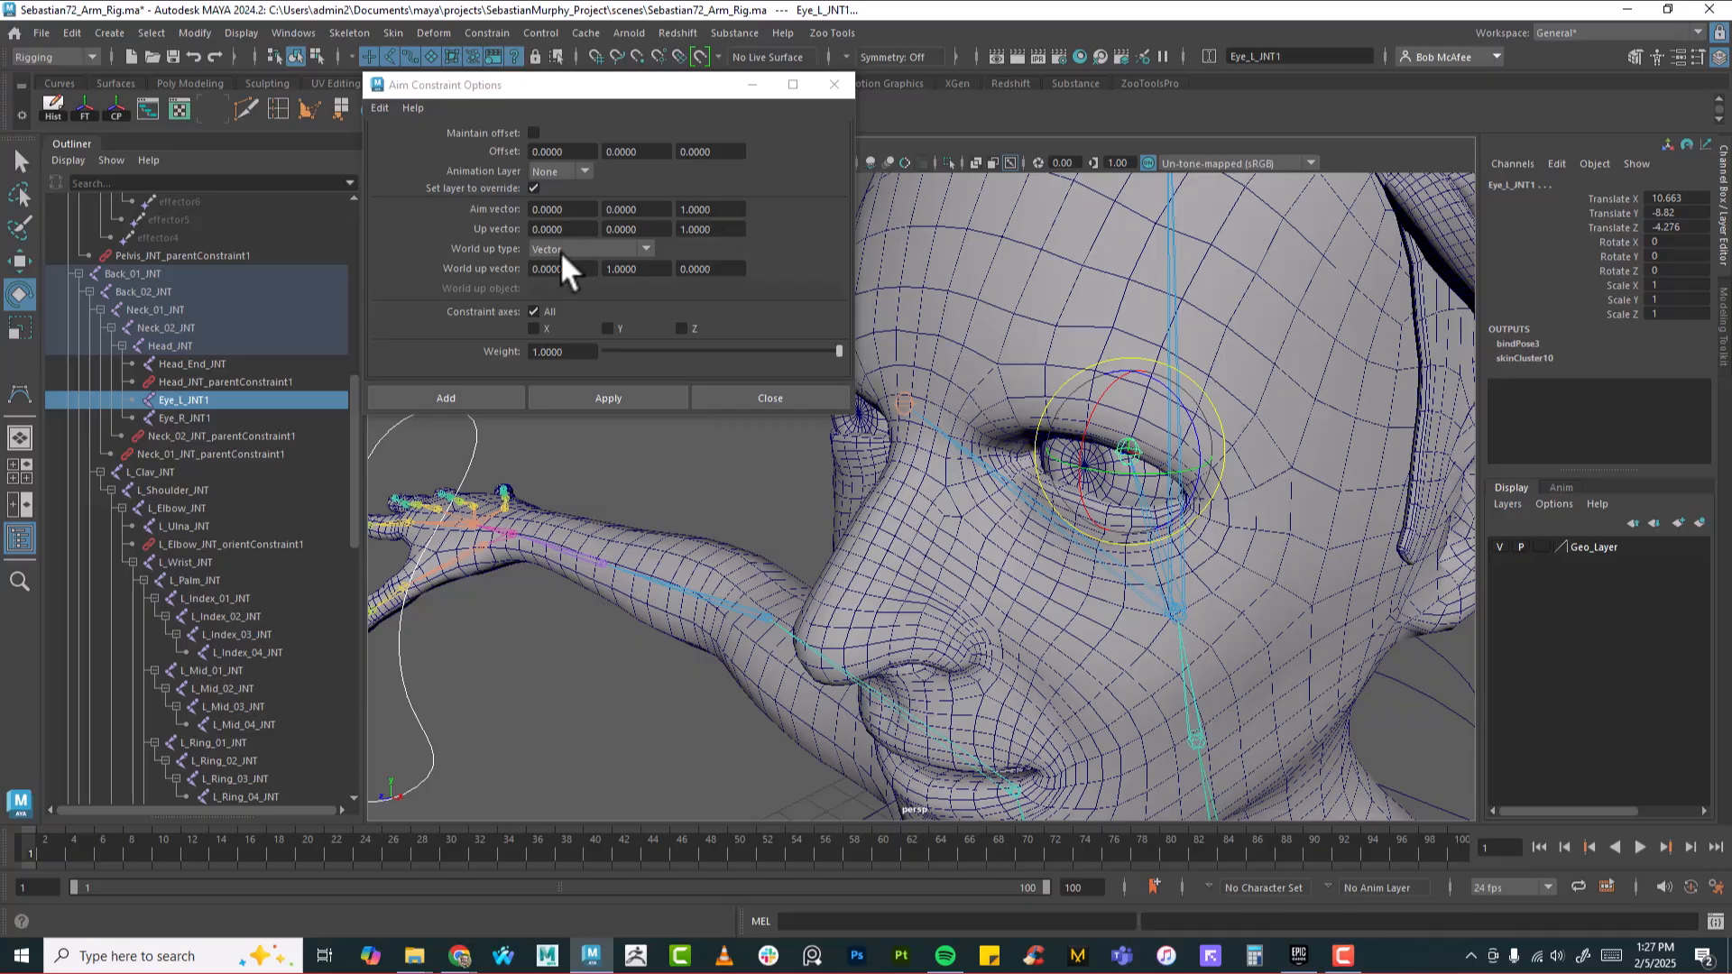
{"action": "double_click", "coordinate": [690, 229]}
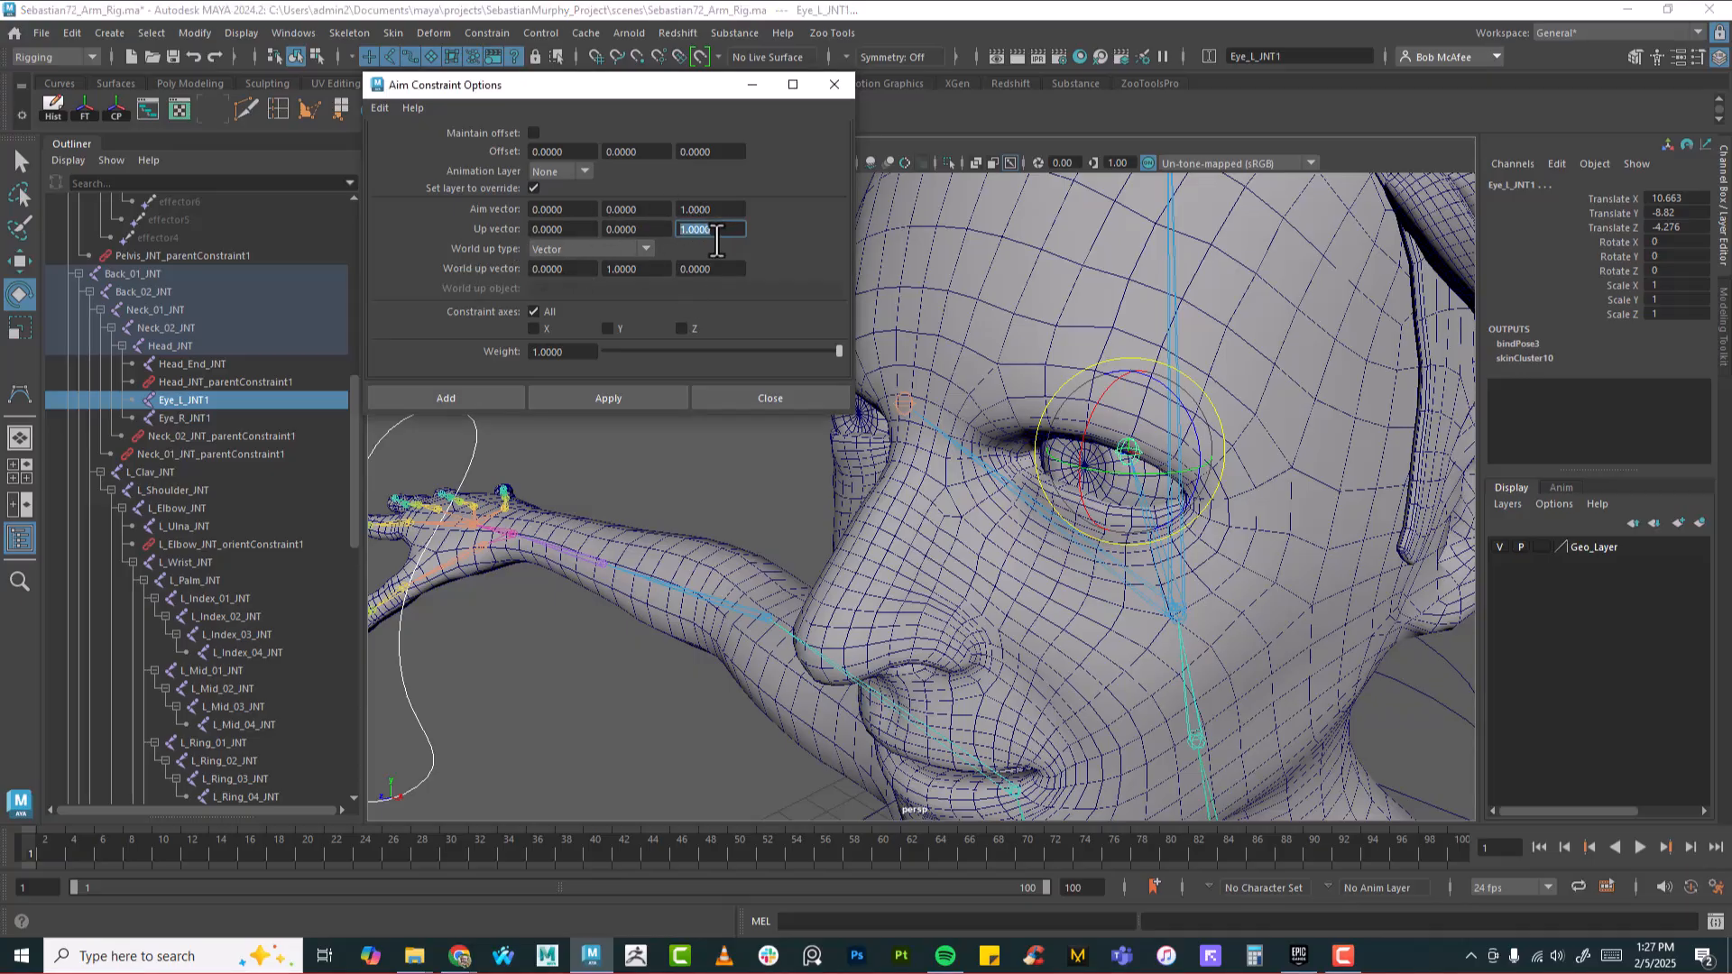
{"action": "type", "text": "0"}
{"action": "left_click", "coordinate": [647, 231]}
{"action": "right_click_drag", "start_coordinate": [1068, 436], "coordinate": [916, 471], "text": "alt"}
{"action": "left_click_drag", "start_coordinate": [916, 470], "coordinate": [987, 463], "text": "alt"}
{"action": "left_click", "coordinate": [626, 397]}
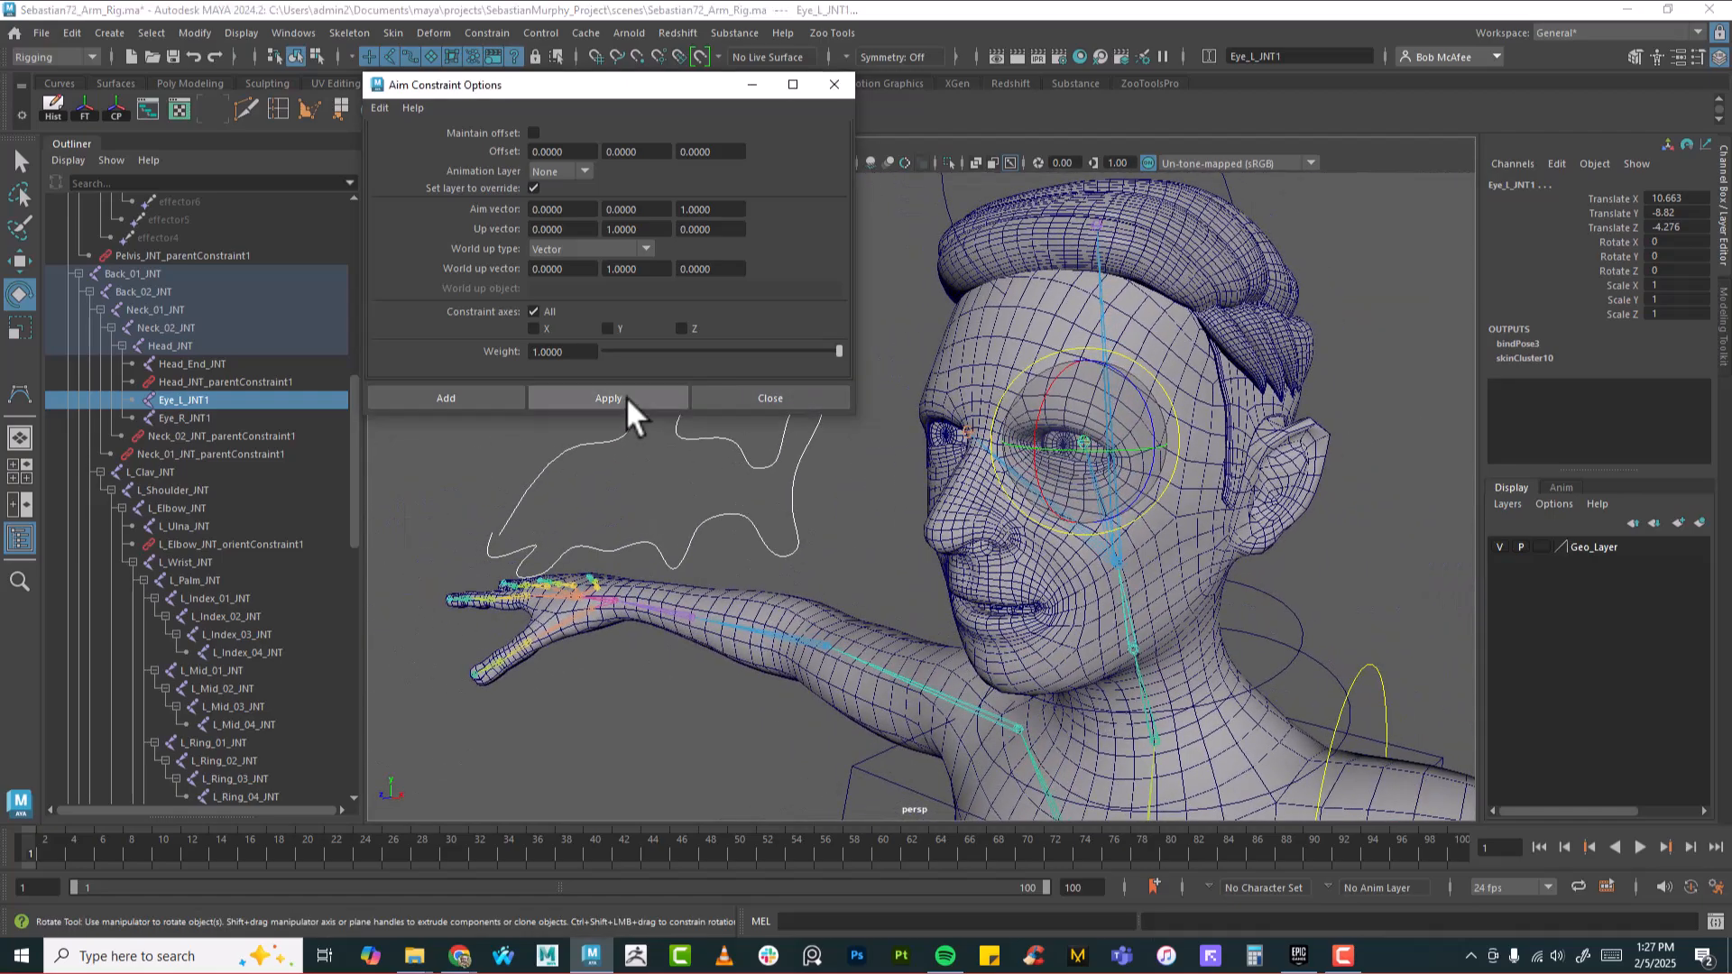
Move Eye_Interest_Ctrl freely to test how the left eye follows it, and undo the move
{"action": "mouse_move", "coordinate": [1043, 533]}
{"action": "right_mouse_down", "text": "alt"}
{"action": "mouse_move", "coordinate": [1082, 561]}
{"action": "mouse_move", "coordinate": [1058, 548]}
{"action": "right_mouse_up", "text": "alt"}
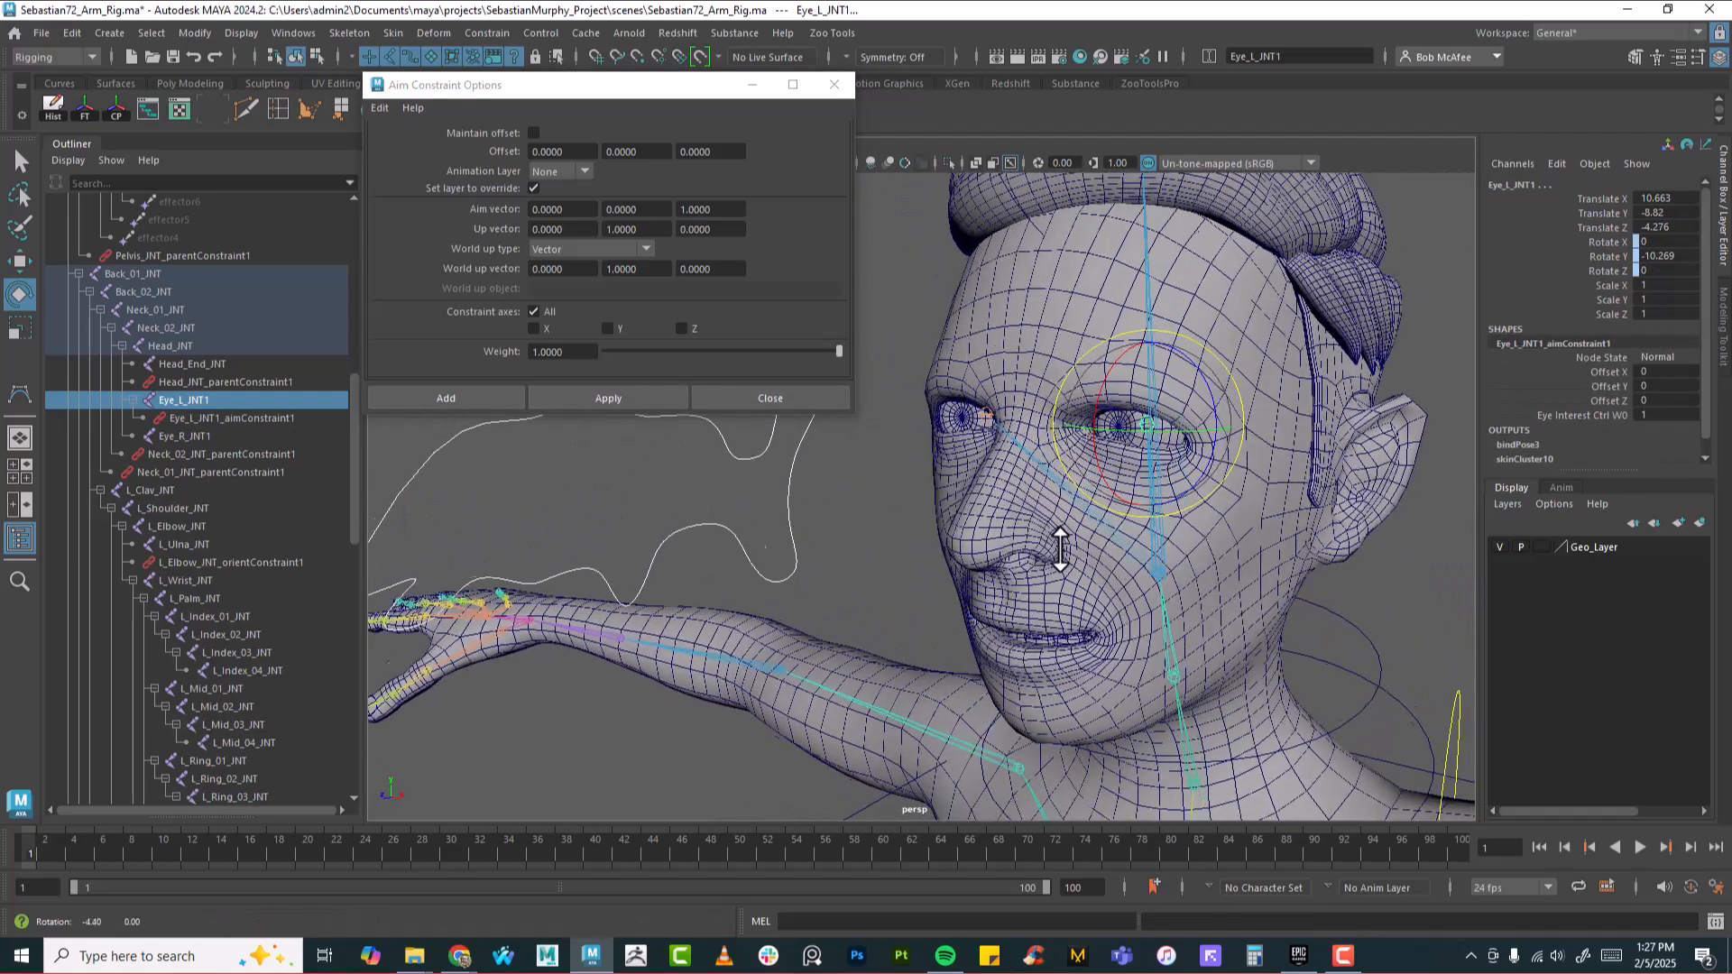
{"action": "left_click_drag", "start_coordinate": [1058, 547], "coordinate": [1071, 546], "text": "alt"}
{"action": "left_click_drag", "start_coordinate": [840, 483], "coordinate": [884, 520]}
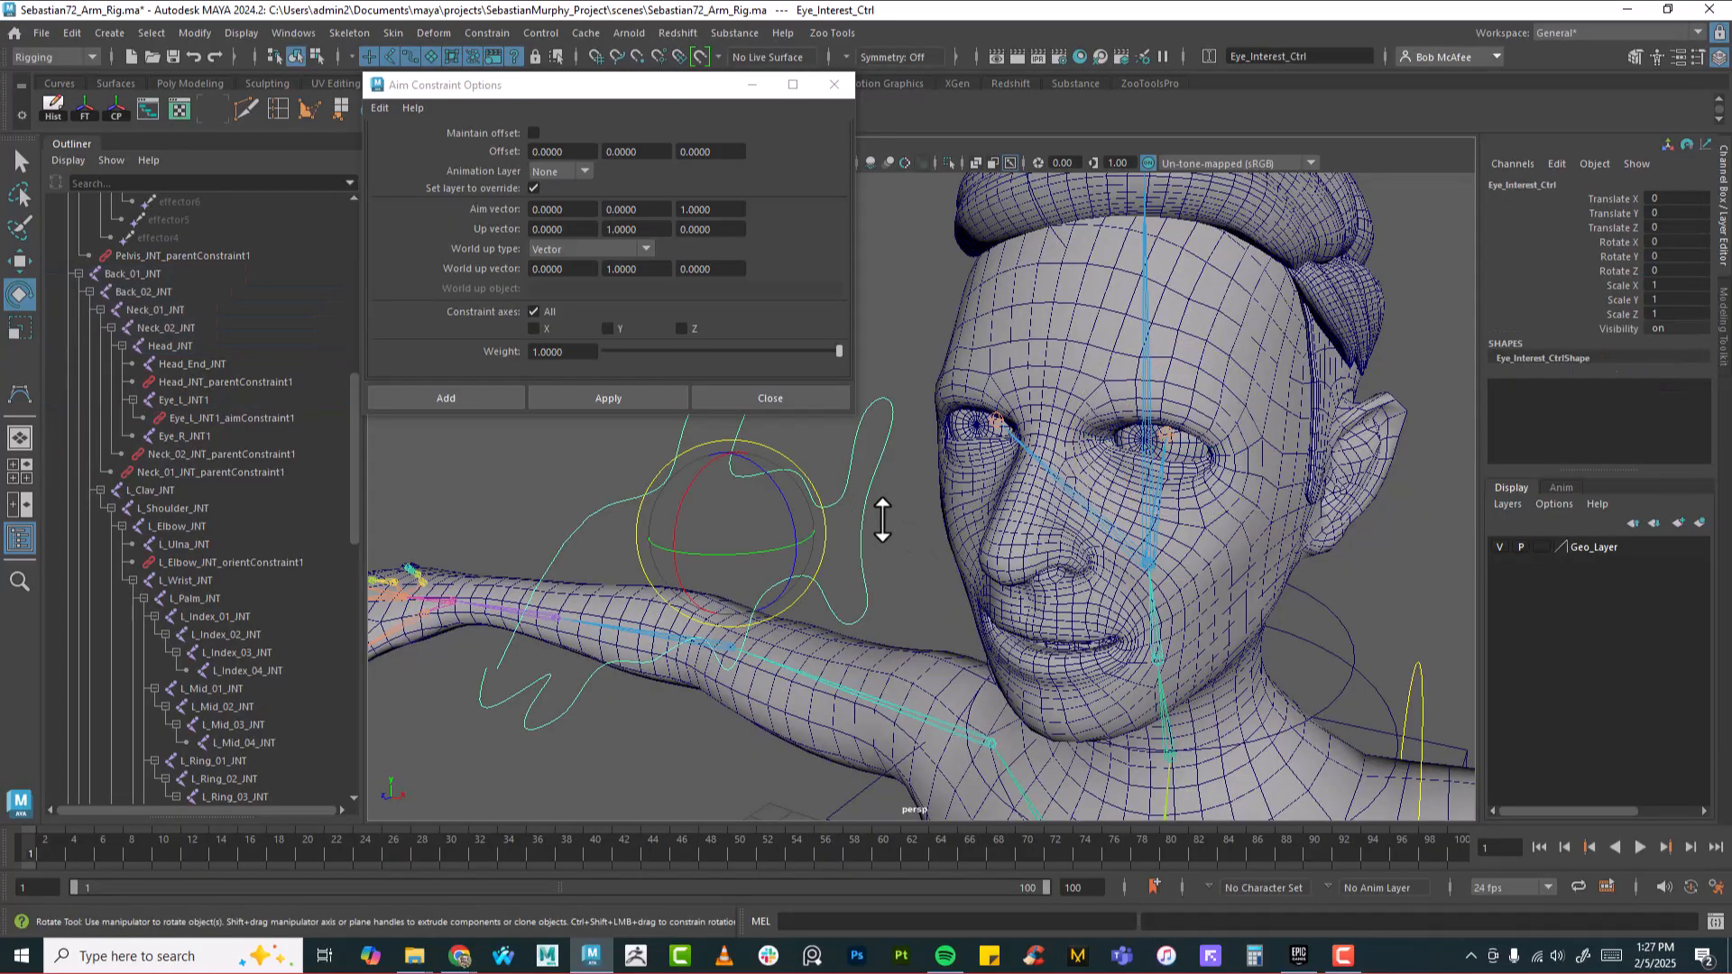
{"action": "key", "text": "w"}
{"action": "left_click_drag", "start_coordinate": [743, 532], "coordinate": [869, 484]}
{"action": "key", "text": "ctrl+z"}
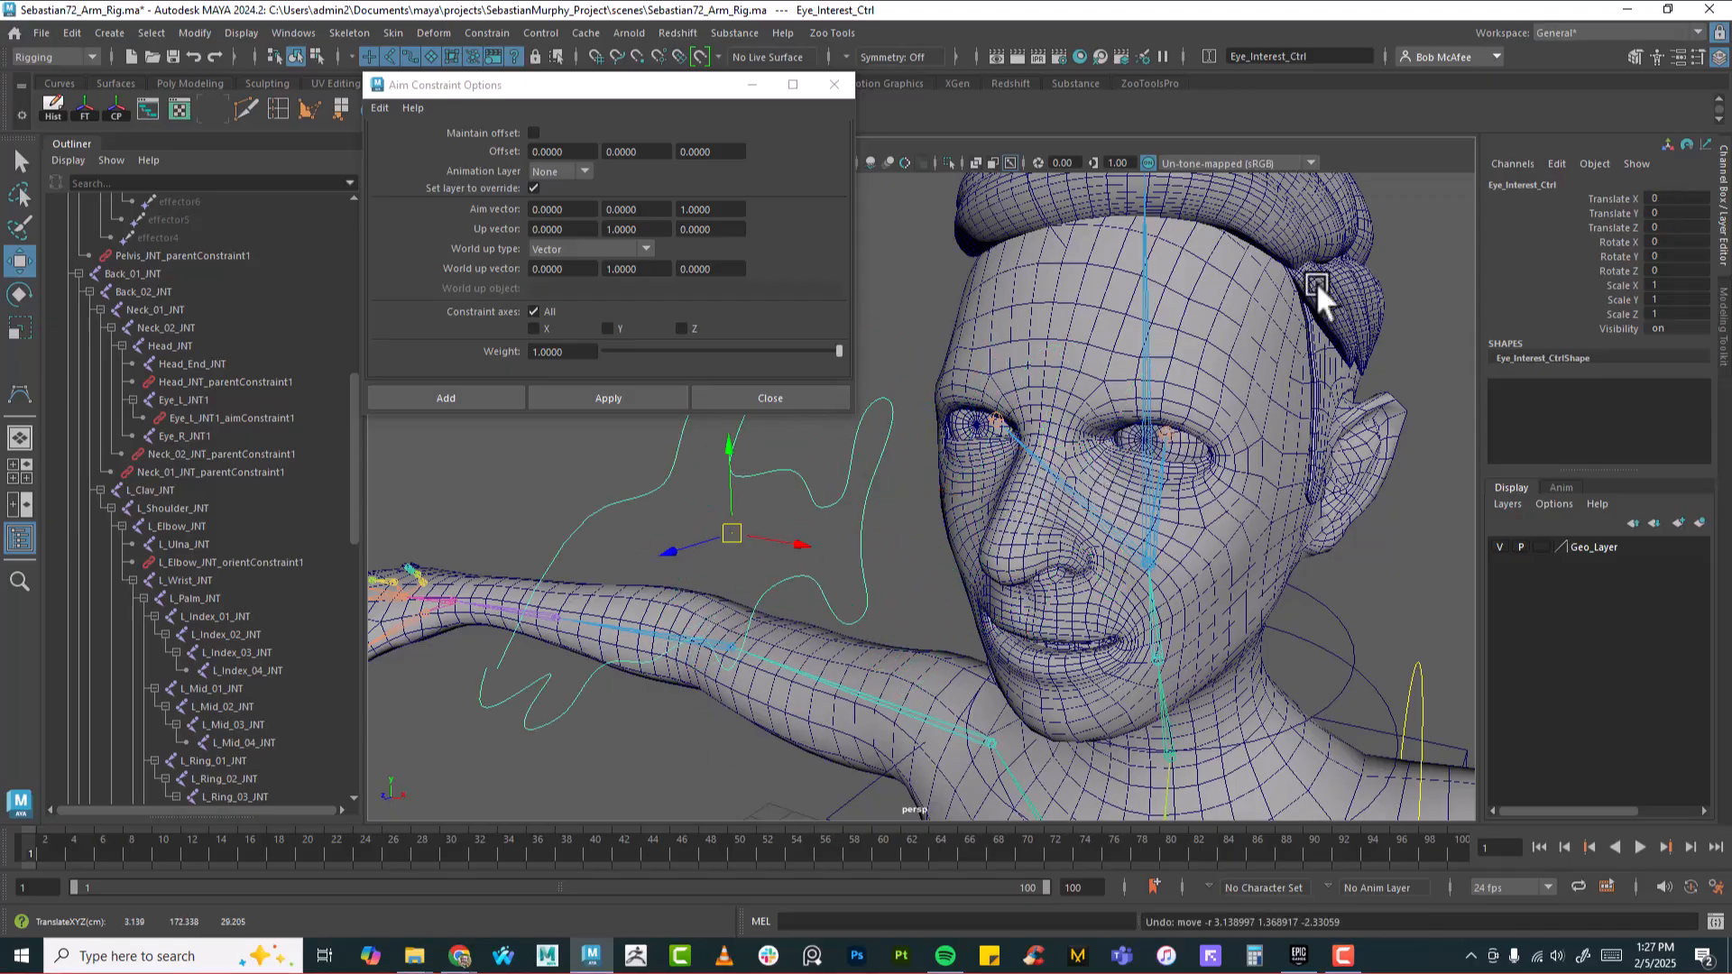
Apply the same aim constraint to the right eye joint Eye_R_JNT1, with Eye_Interest_Ctrl as the target
{"action": "left_click_drag", "start_coordinate": [1126, 523], "coordinate": [1208, 528], "text": "alt"}
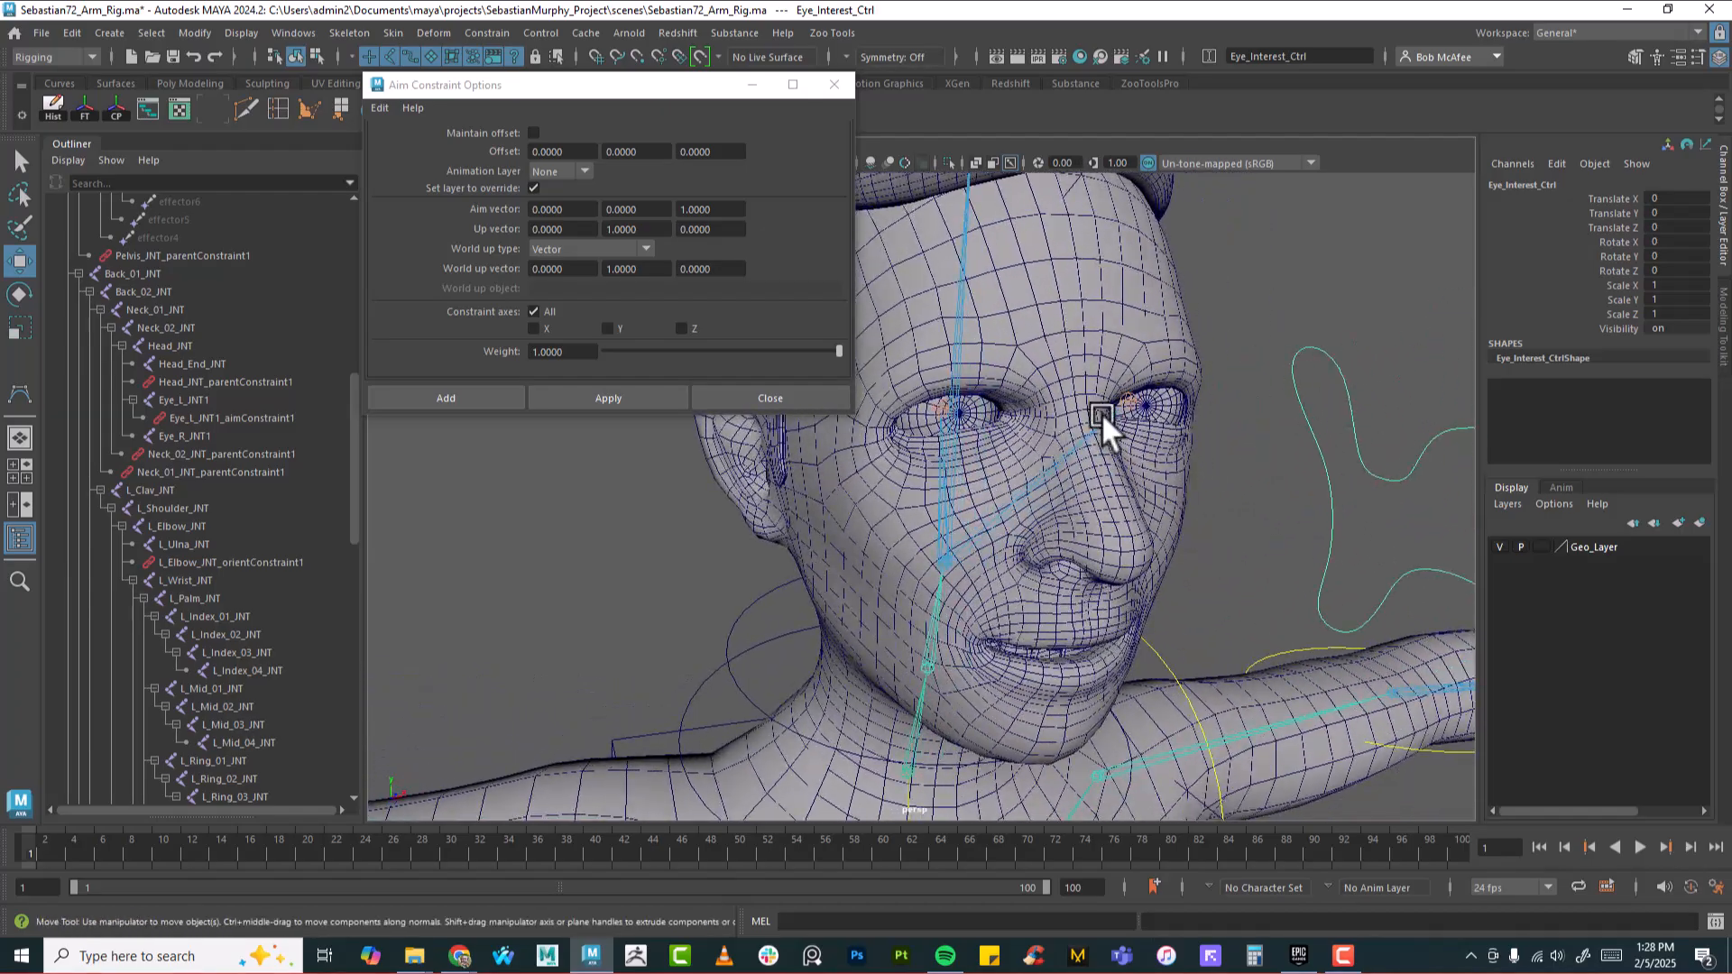
{"action": "mouse_move", "coordinate": [1037, 424]}
{"action": "left_mouse_down", "text": "alt"}
{"action": "mouse_move", "coordinate": [1062, 437]}
{"action": "mouse_move", "coordinate": [1014, 425]}
{"action": "left_mouse_up", "text": "alt"}
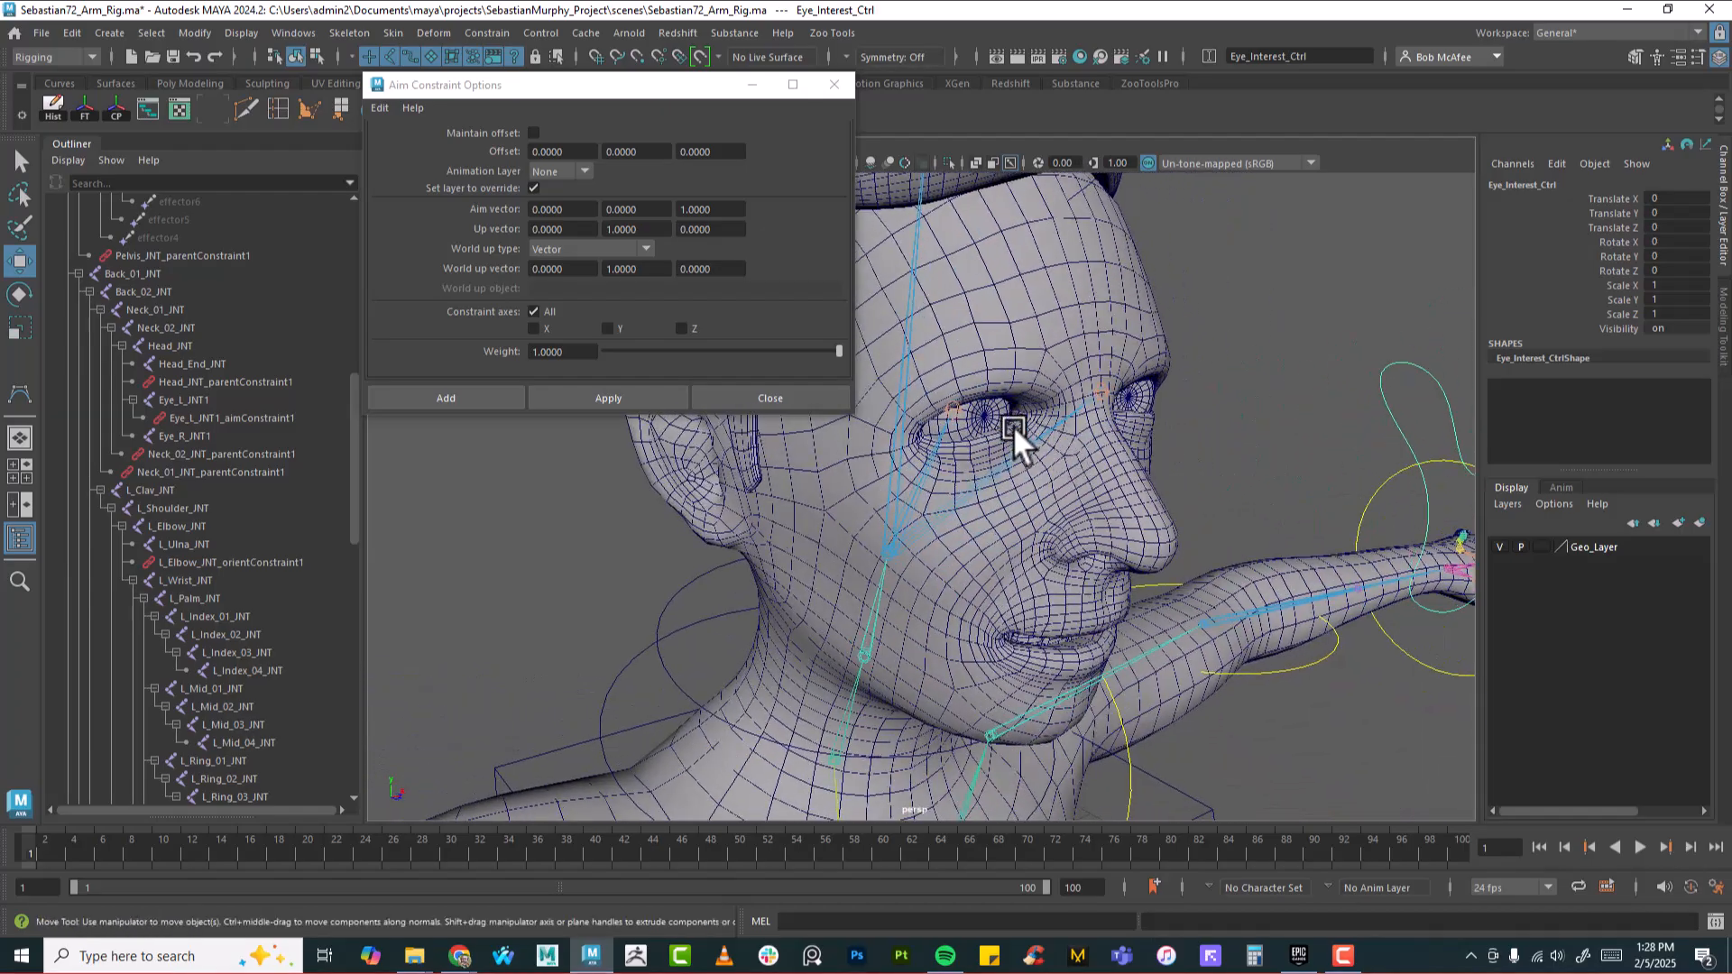
{"action": "left_click", "coordinate": [956, 408], "text": "shift"}
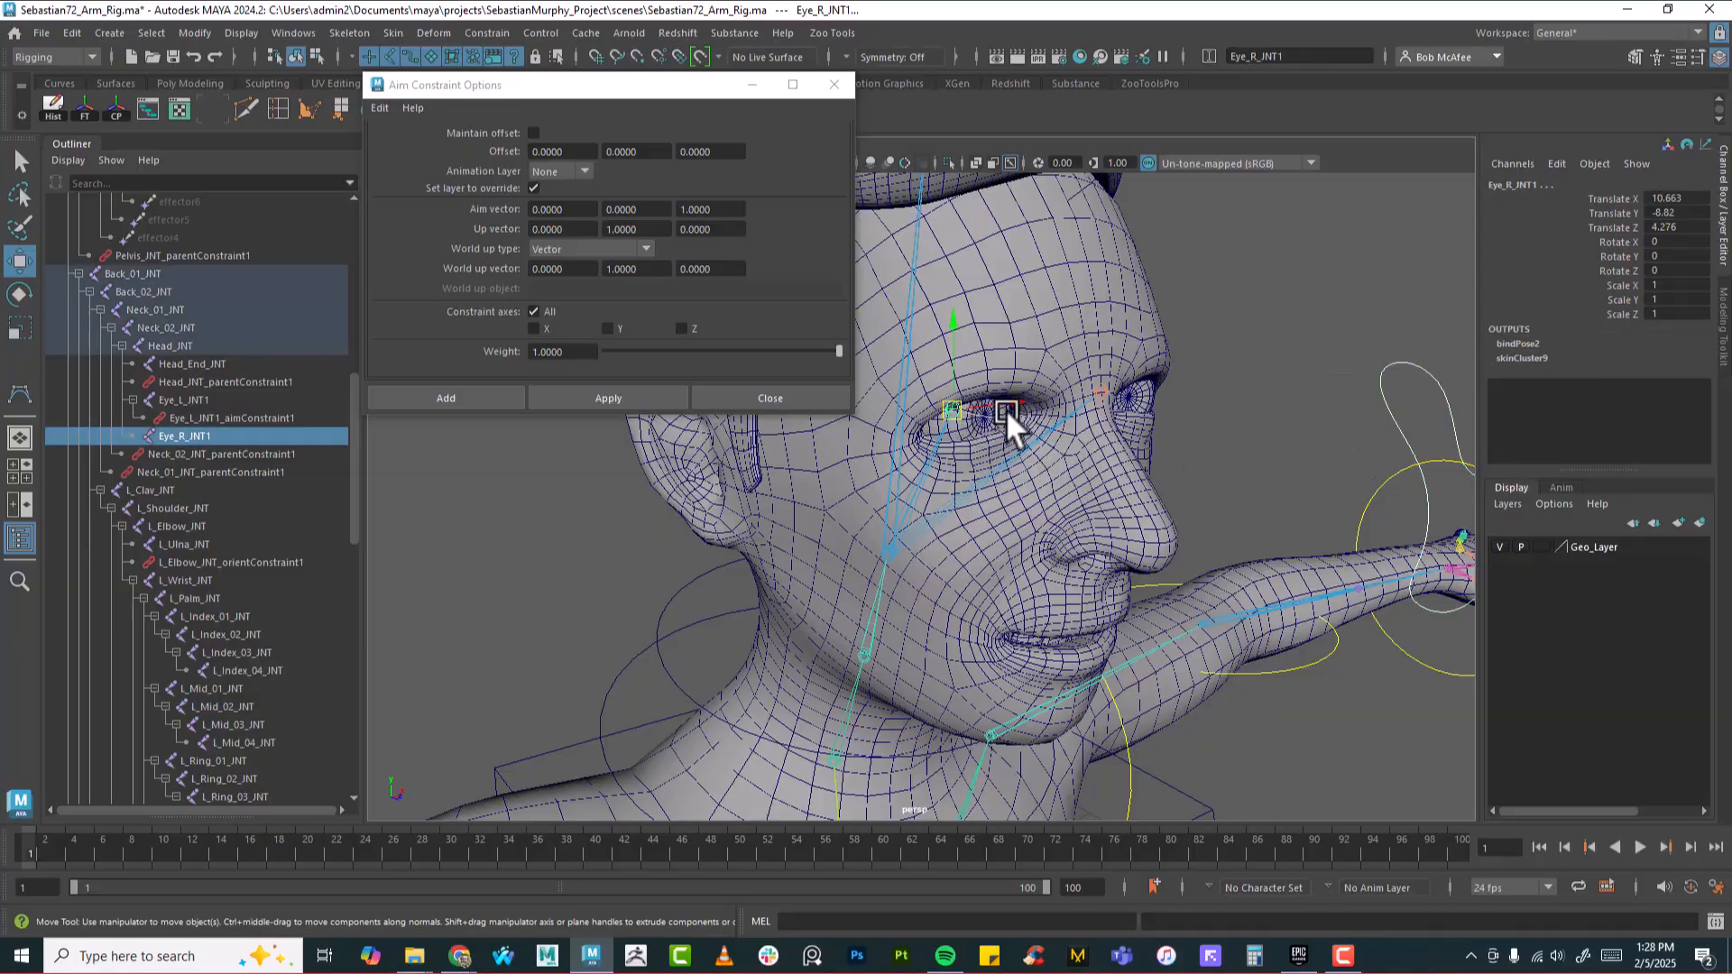
{"action": "left_click", "coordinate": [652, 397]}
Move Eye_Interest_Ctrl sideways to test how both eyes follow it, undo the move and close the Aim Constraint Options
{"action": "left_click_drag", "start_coordinate": [1117, 435], "coordinate": [1205, 404], "text": "alt"}
{"action": "left_click", "coordinate": [1205, 403]}
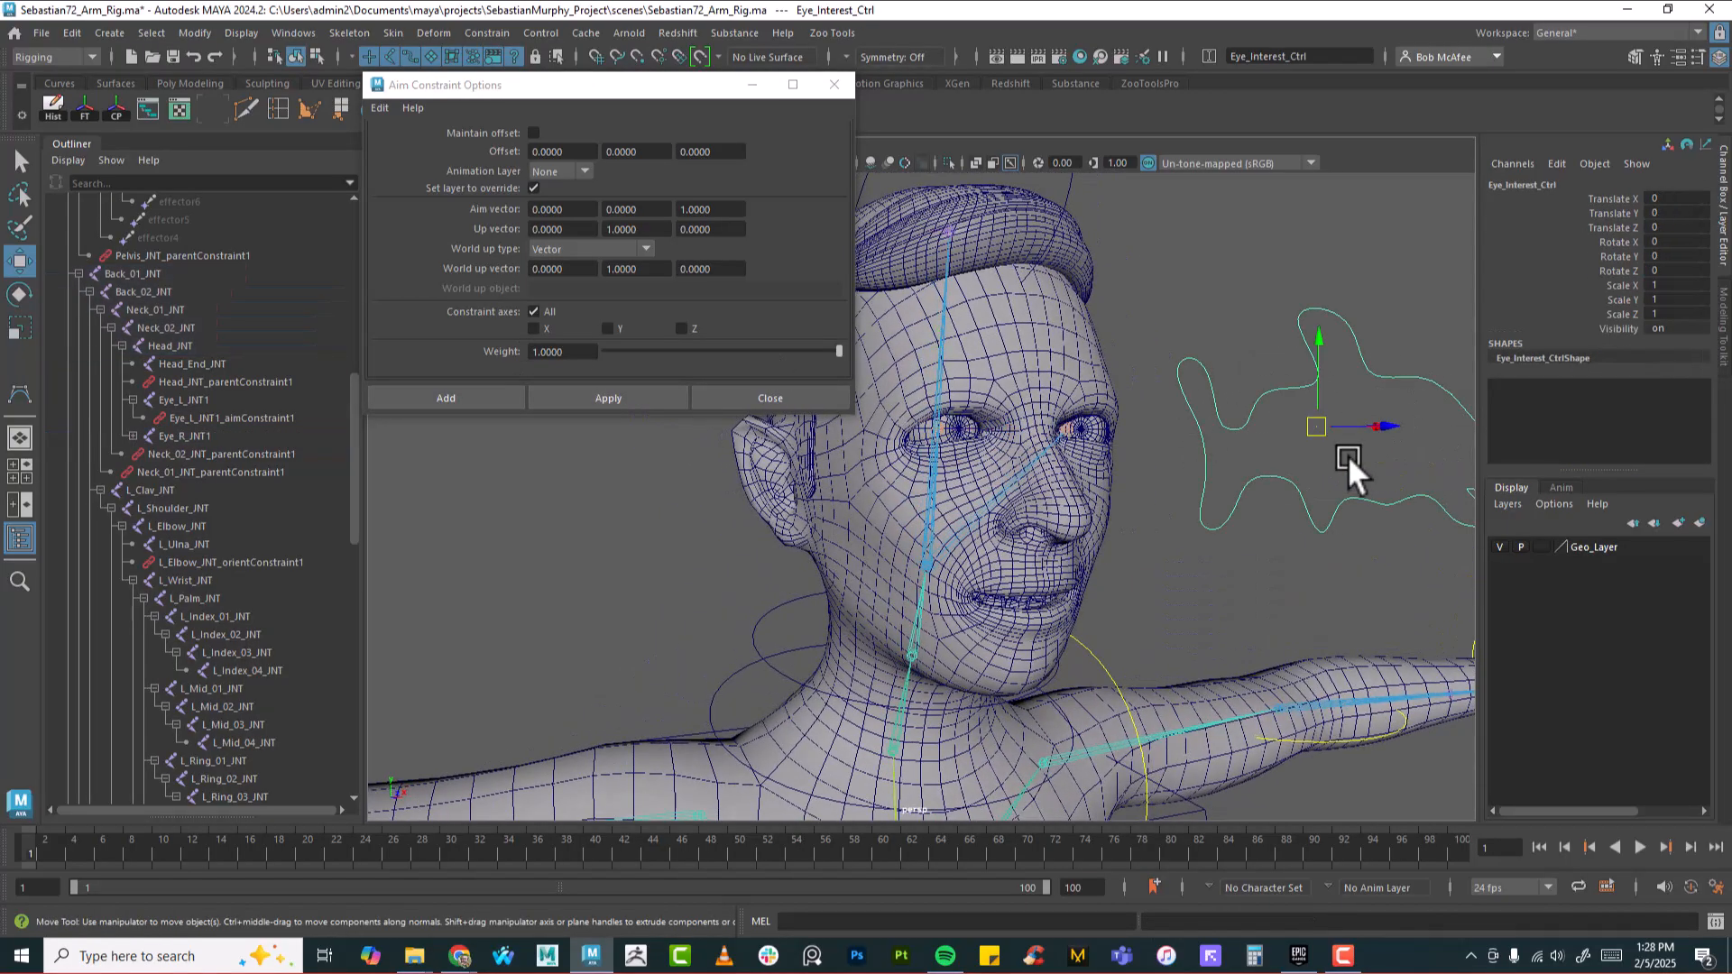
{"action": "left_click_drag", "start_coordinate": [1317, 430], "coordinate": [1081, 452]}
{"action": "key", "text": "ctrl+z"}
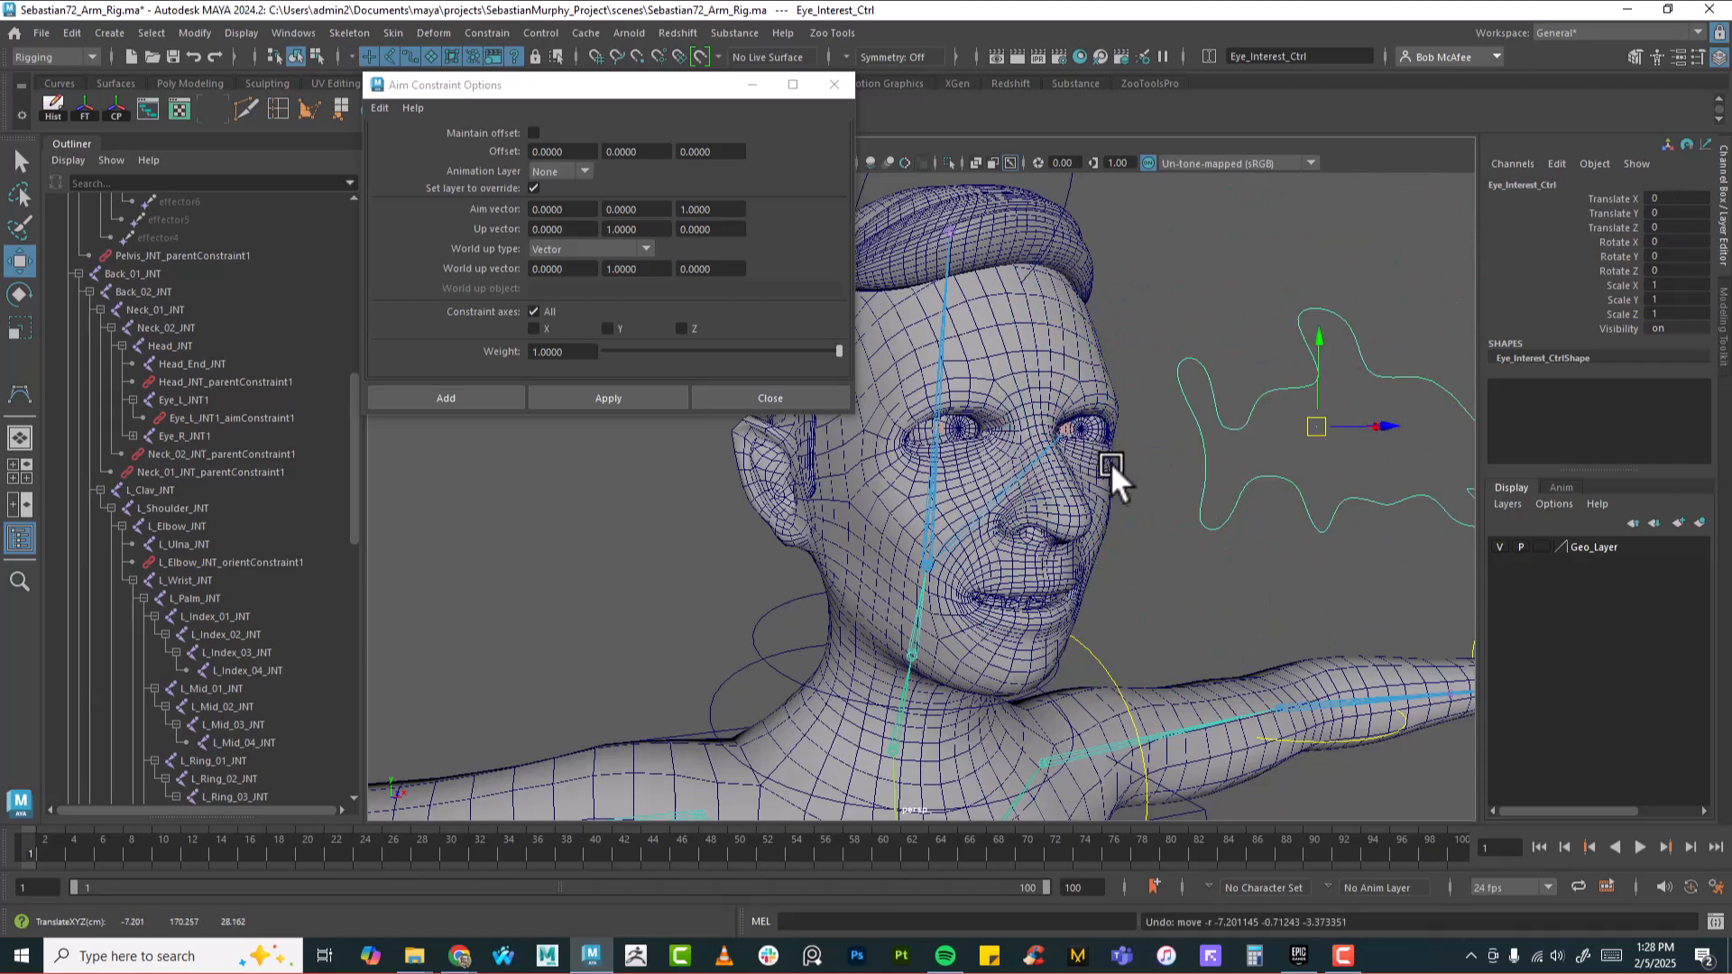
{"action": "right_click_drag", "start_coordinate": [1108, 460], "coordinate": [1008, 484], "text": "alt"}
{"action": "left_click_drag", "start_coordinate": [1008, 484], "coordinate": [925, 465], "text": "alt"}
{"action": "left_click", "coordinate": [832, 84]}
Move Eye_Interest_Ctrl around the face and far out in front to test the eye tracking, and undo the last moves
{"action": "left_click_drag", "start_coordinate": [1118, 541], "coordinate": [762, 586], "text": "alt"}
{"action": "left_click_drag", "start_coordinate": [789, 418], "coordinate": [784, 372]}
{"action": "key", "text": "ctrl+z"}
{"action": "left_click_drag", "start_coordinate": [862, 523], "coordinate": [1579, 708], "text": "alt"}
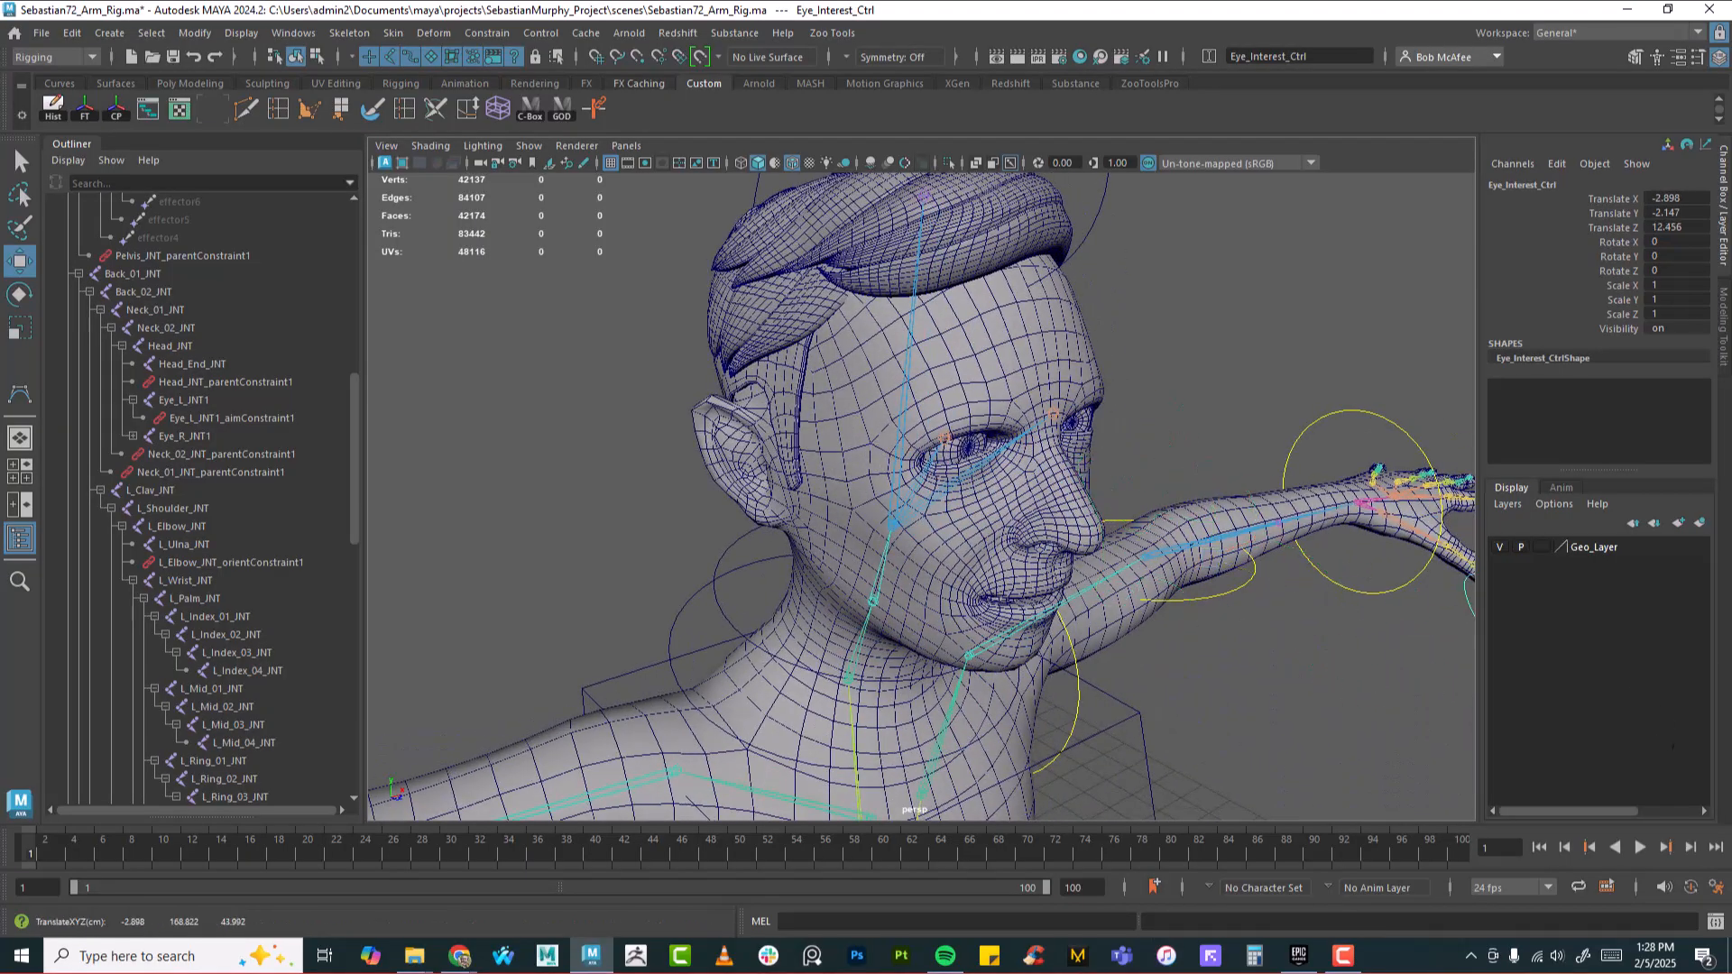
{"action": "scroll", "coordinate": [891, 619], "scroll_direction": "down", "scroll_amount": 6}
{"action": "left_click_drag", "start_coordinate": [1134, 524], "coordinate": [1634, 673]}
{"action": "left_click_drag", "start_coordinate": [1194, 678], "coordinate": [1132, 645], "text": "alt"}
{"action": "right_click_drag", "start_coordinate": [987, 636], "coordinate": [809, 598], "text": "alt"}
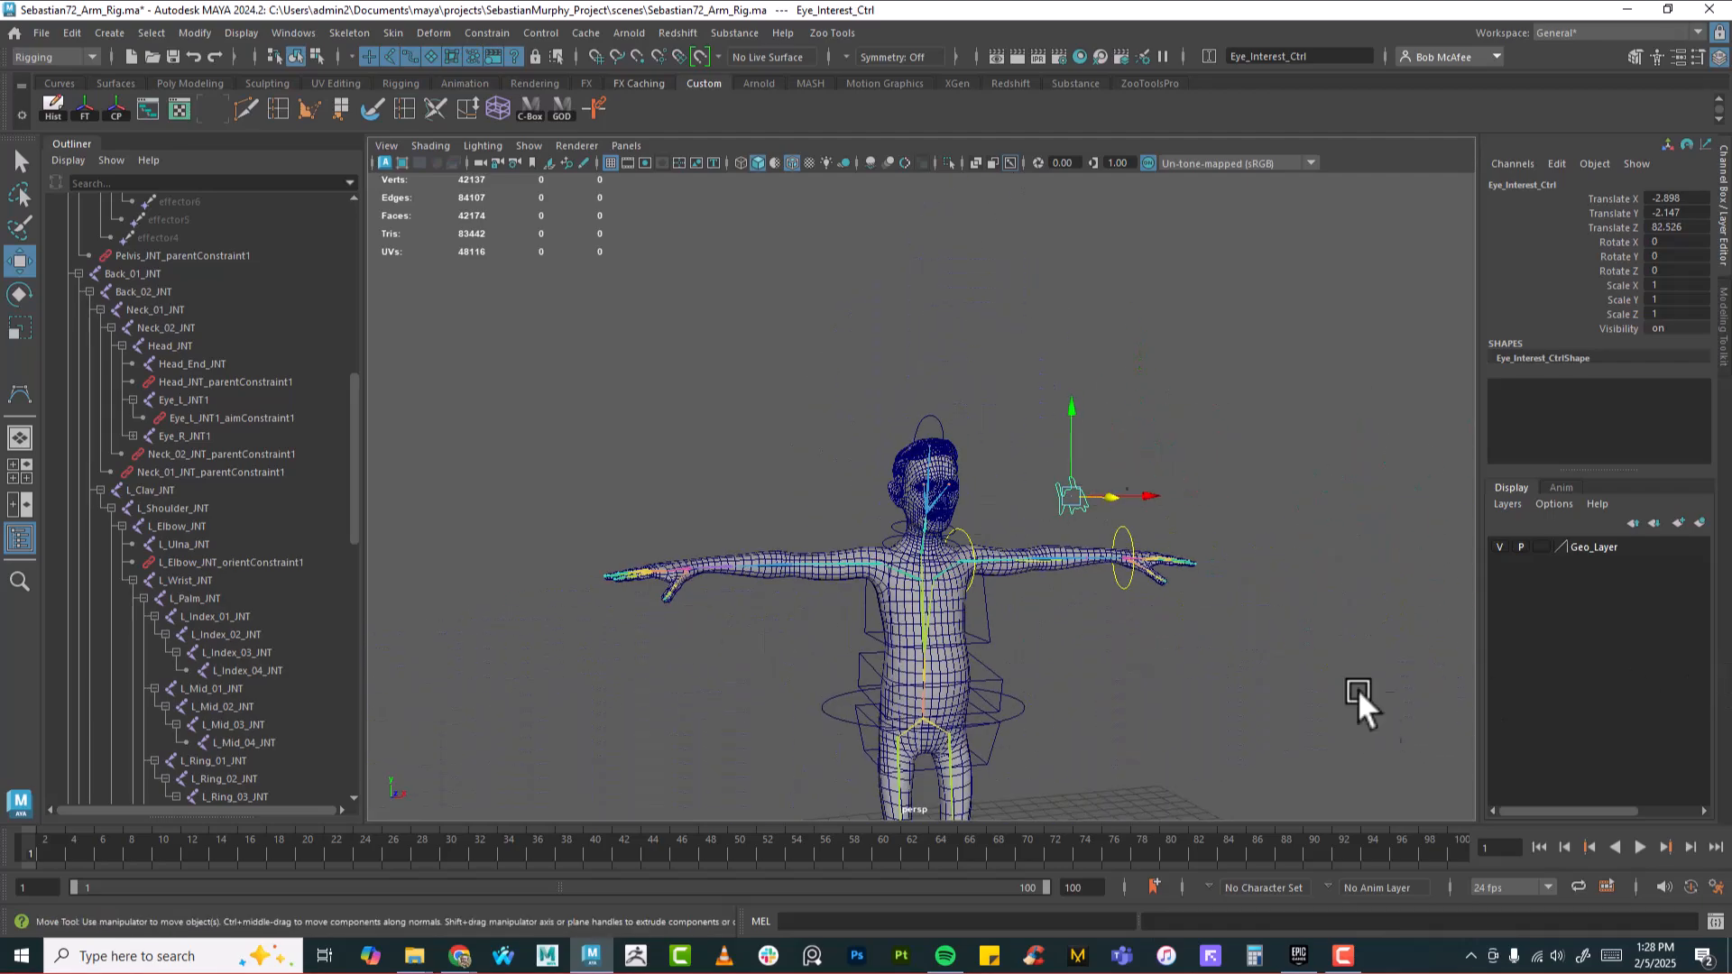
{"action": "right_click_drag", "start_coordinate": [1007, 610], "coordinate": [1334, 717], "text": "alt"}
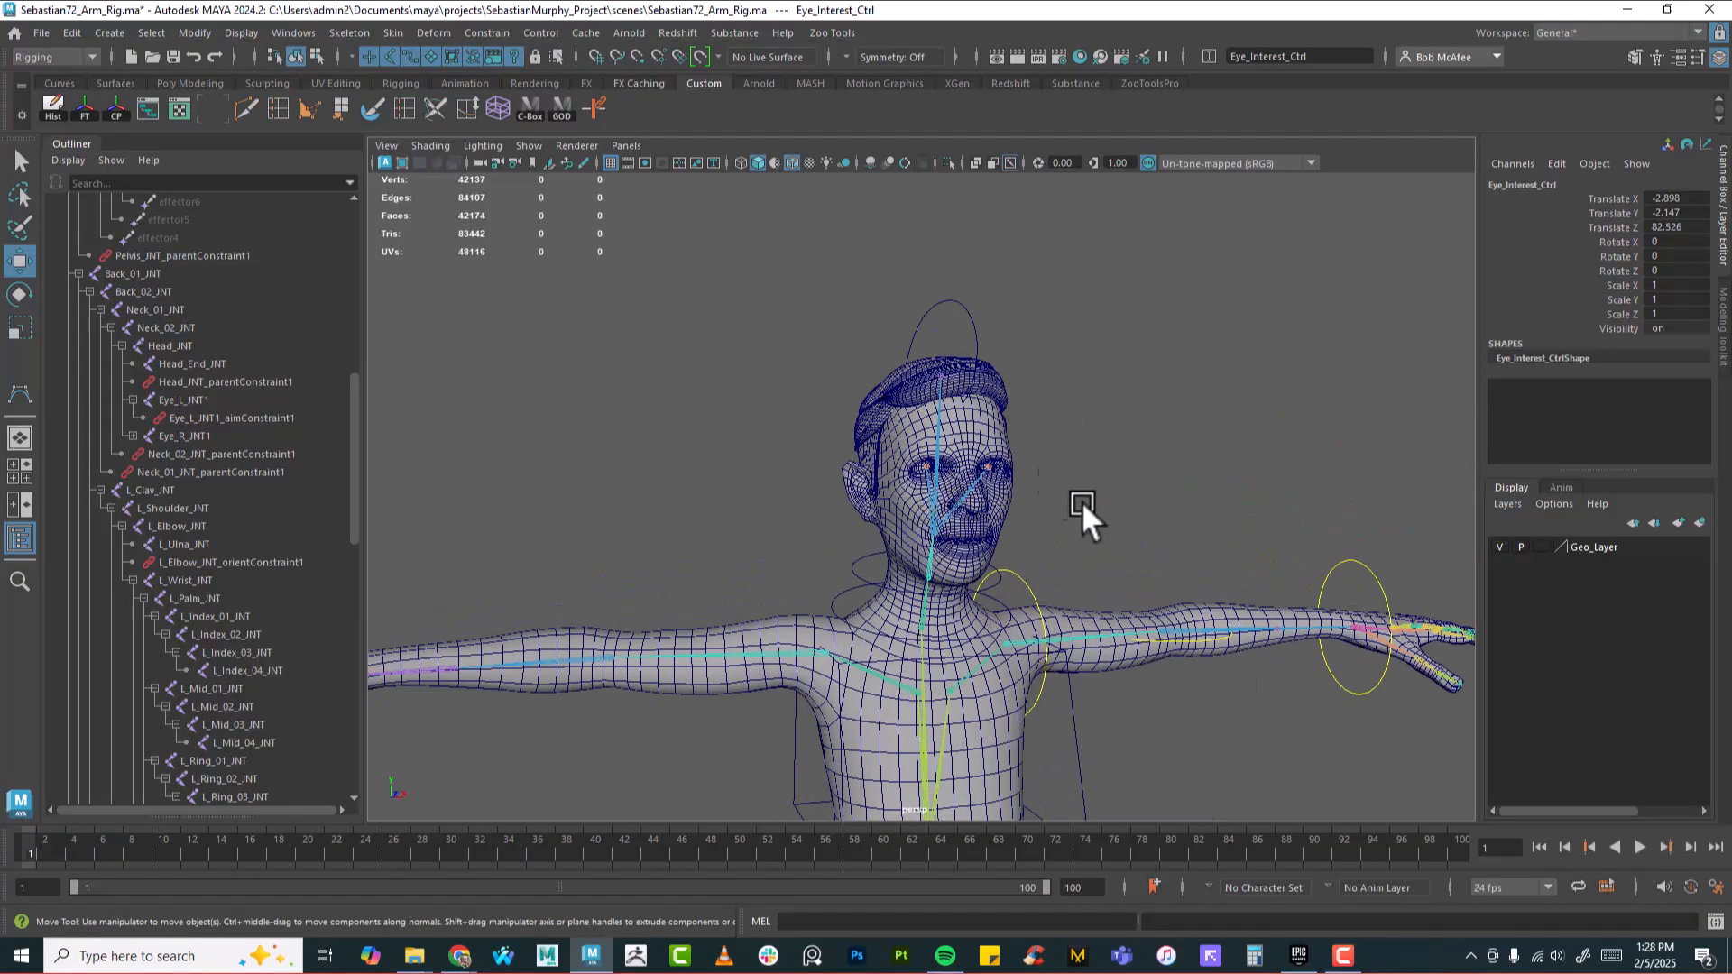
{"action": "key", "text": "ctrl+z"}
{"action": "key", "text": "ctrl+z"}
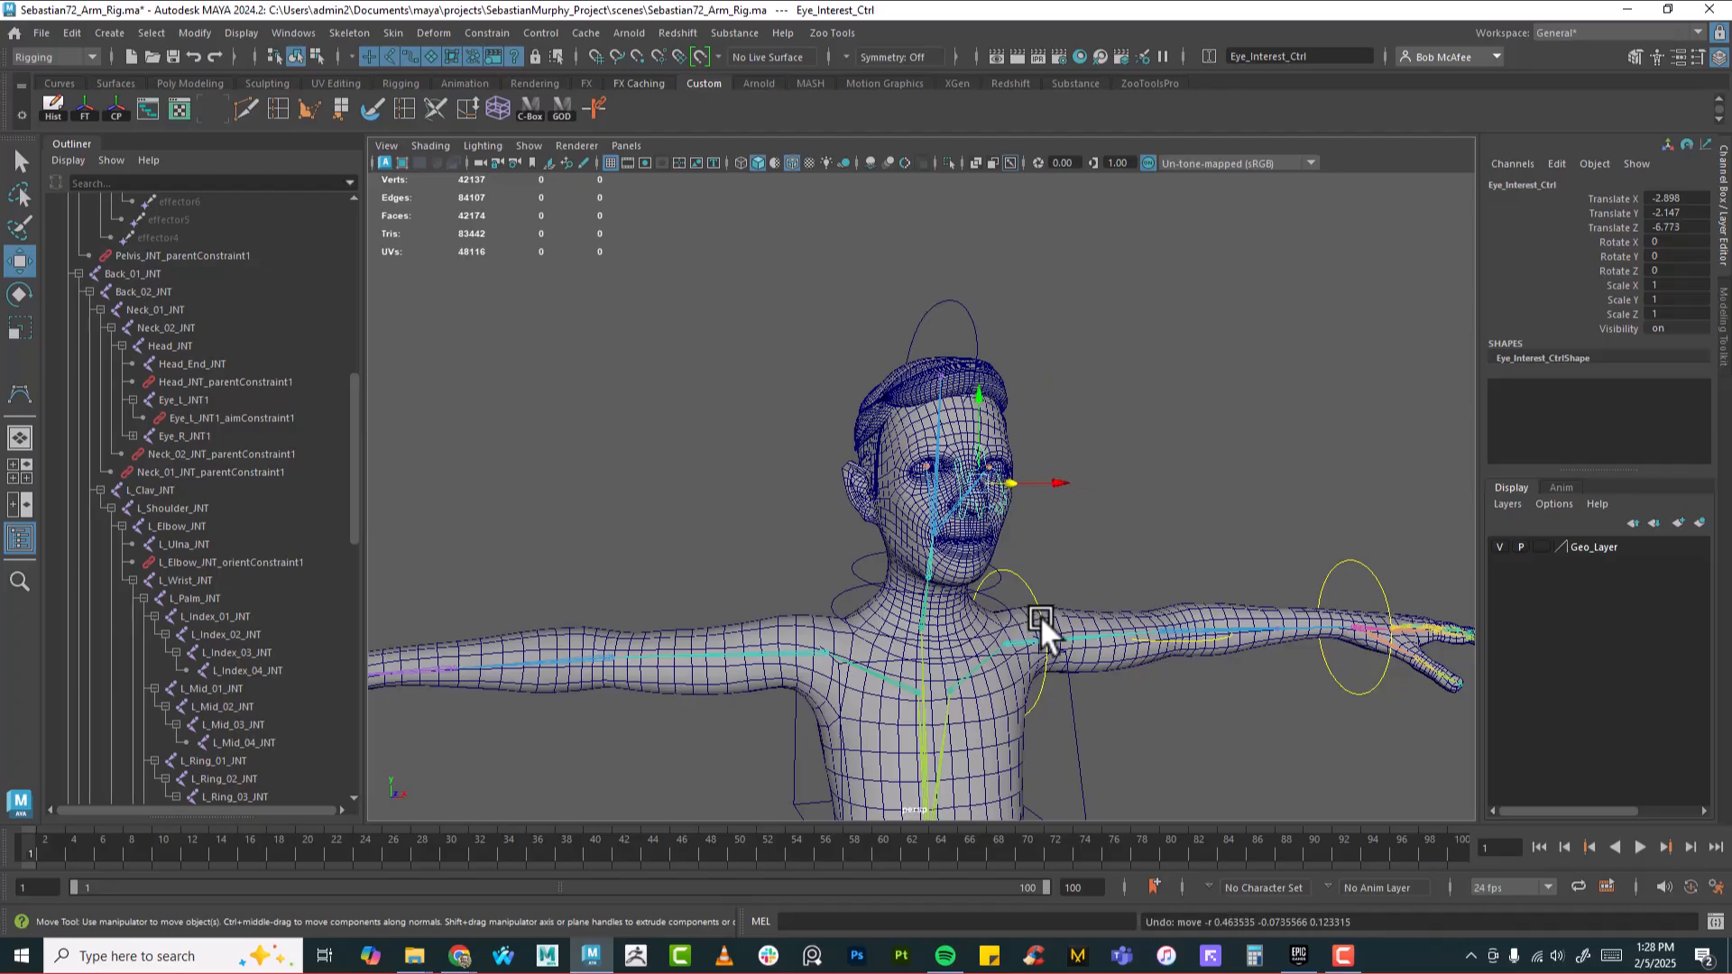
Set Translate X, Y and Z of Eye_Interest_Ctrl to 0
{"action": "left_click_drag", "start_coordinate": [1670, 197], "coordinate": [1679, 227]}
{"action": "type", "text": "0"}
{"action": "key", "text": "Return"}
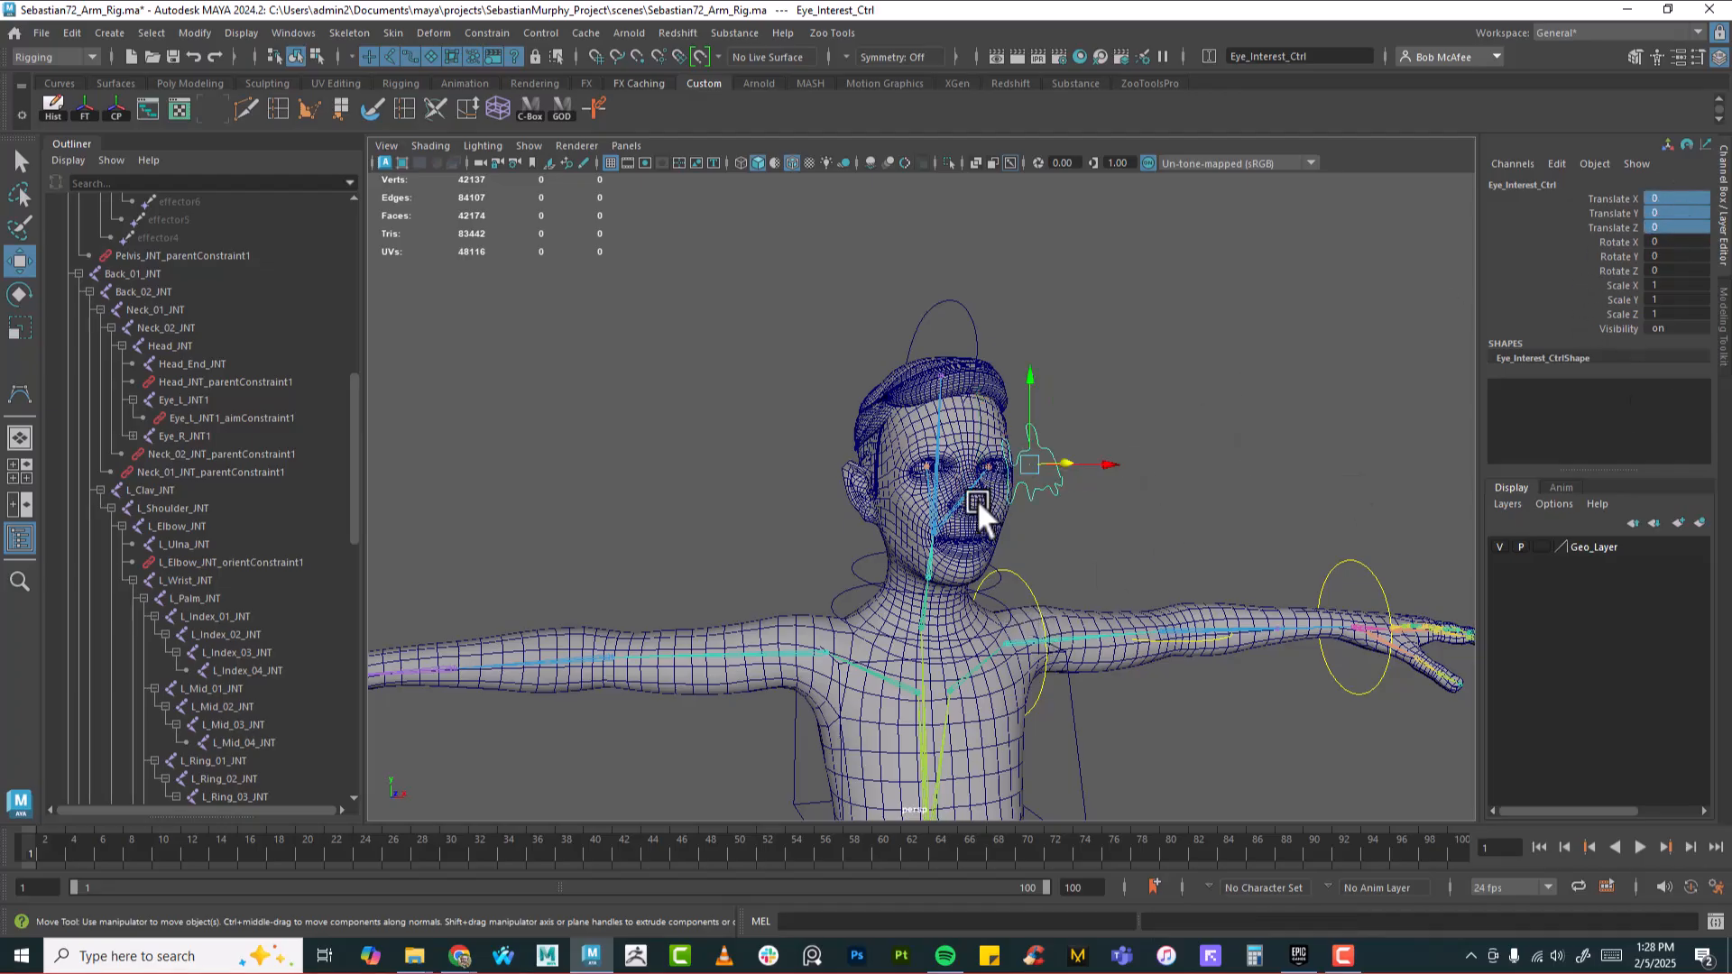
In front view, draw the lower lid of an eye-shaped CV curve above the head, four grid squares wide, with a tripled end corner point
{"action": "key", "text": "f"}
{"action": "left_click_drag", "start_coordinate": [1118, 529], "coordinate": [691, 528], "text": "alt"}
{"action": "key", "text": "space"}
{"action": "key", "text": "space"}
{"action": "left_click_drag", "start_coordinate": [1105, 468], "coordinate": [1091, 510]}
{"action": "scroll", "coordinate": [1091, 510], "scroll_direction": "down", "scroll_amount": 10}
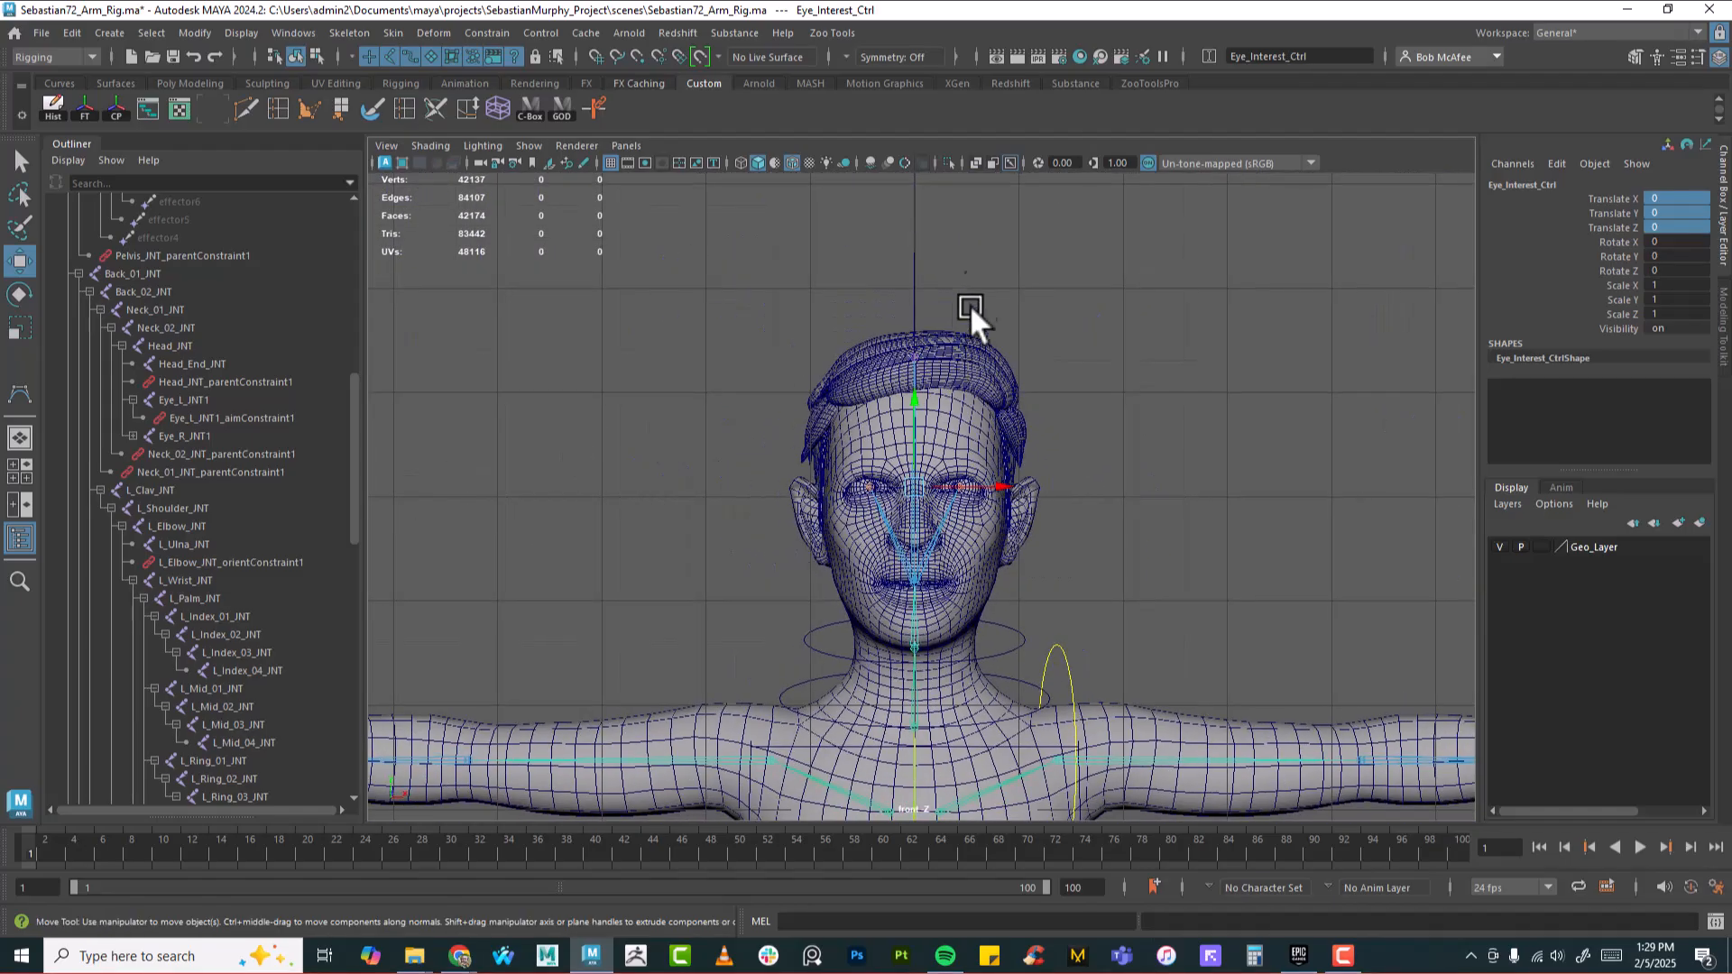
{"action": "middle_click_drag", "start_coordinate": [965, 312], "coordinate": [940, 451], "text": "alt"}
{"action": "scroll", "coordinate": [932, 500], "scroll_direction": "down", "scroll_amount": 2}
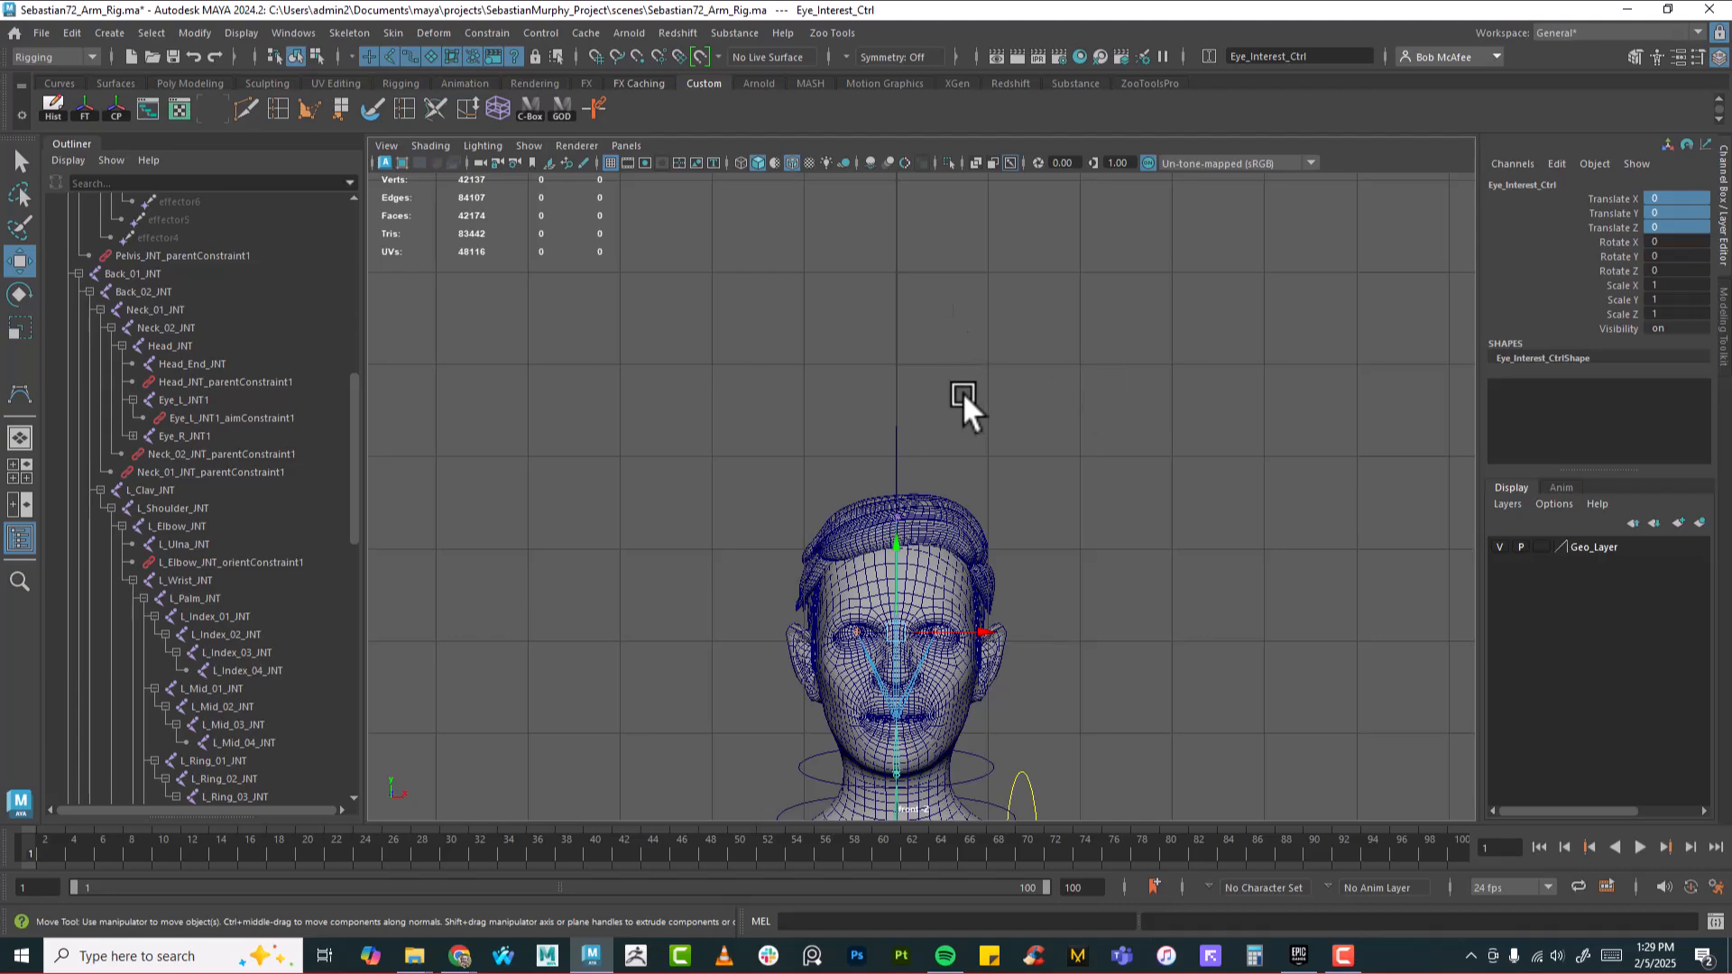
{"action": "middle_click_drag", "start_coordinate": [967, 385], "coordinate": [972, 395], "text": "alt"}
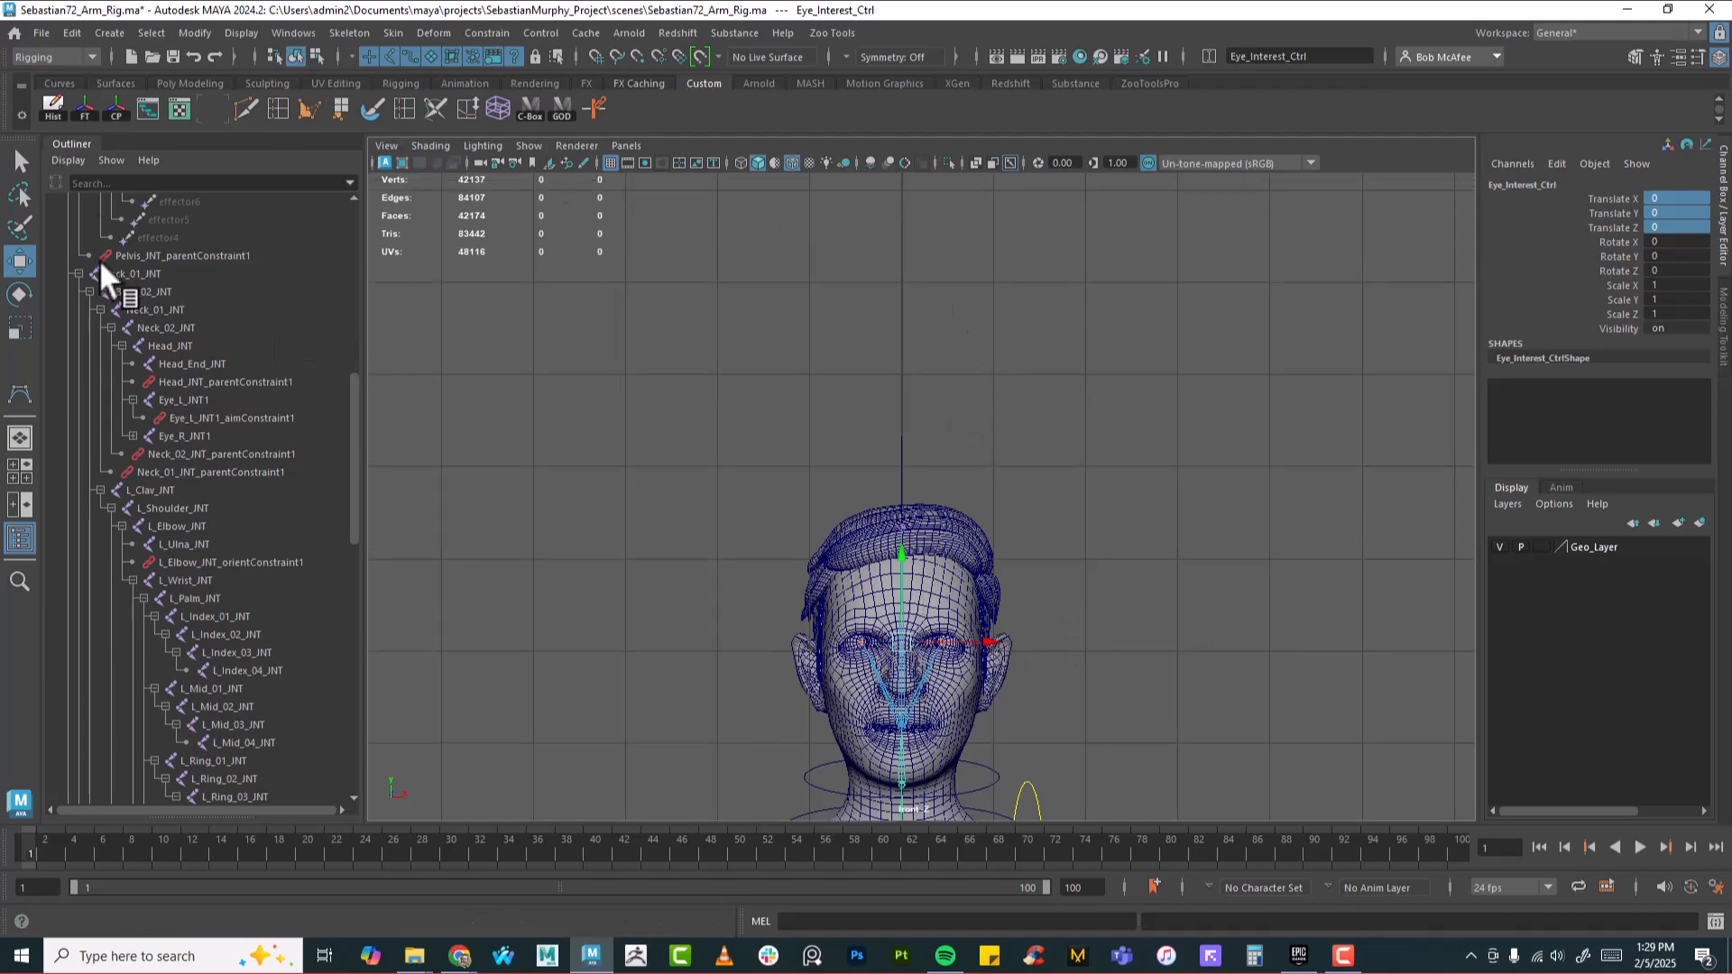
{"action": "left_click", "coordinate": [20, 393]}
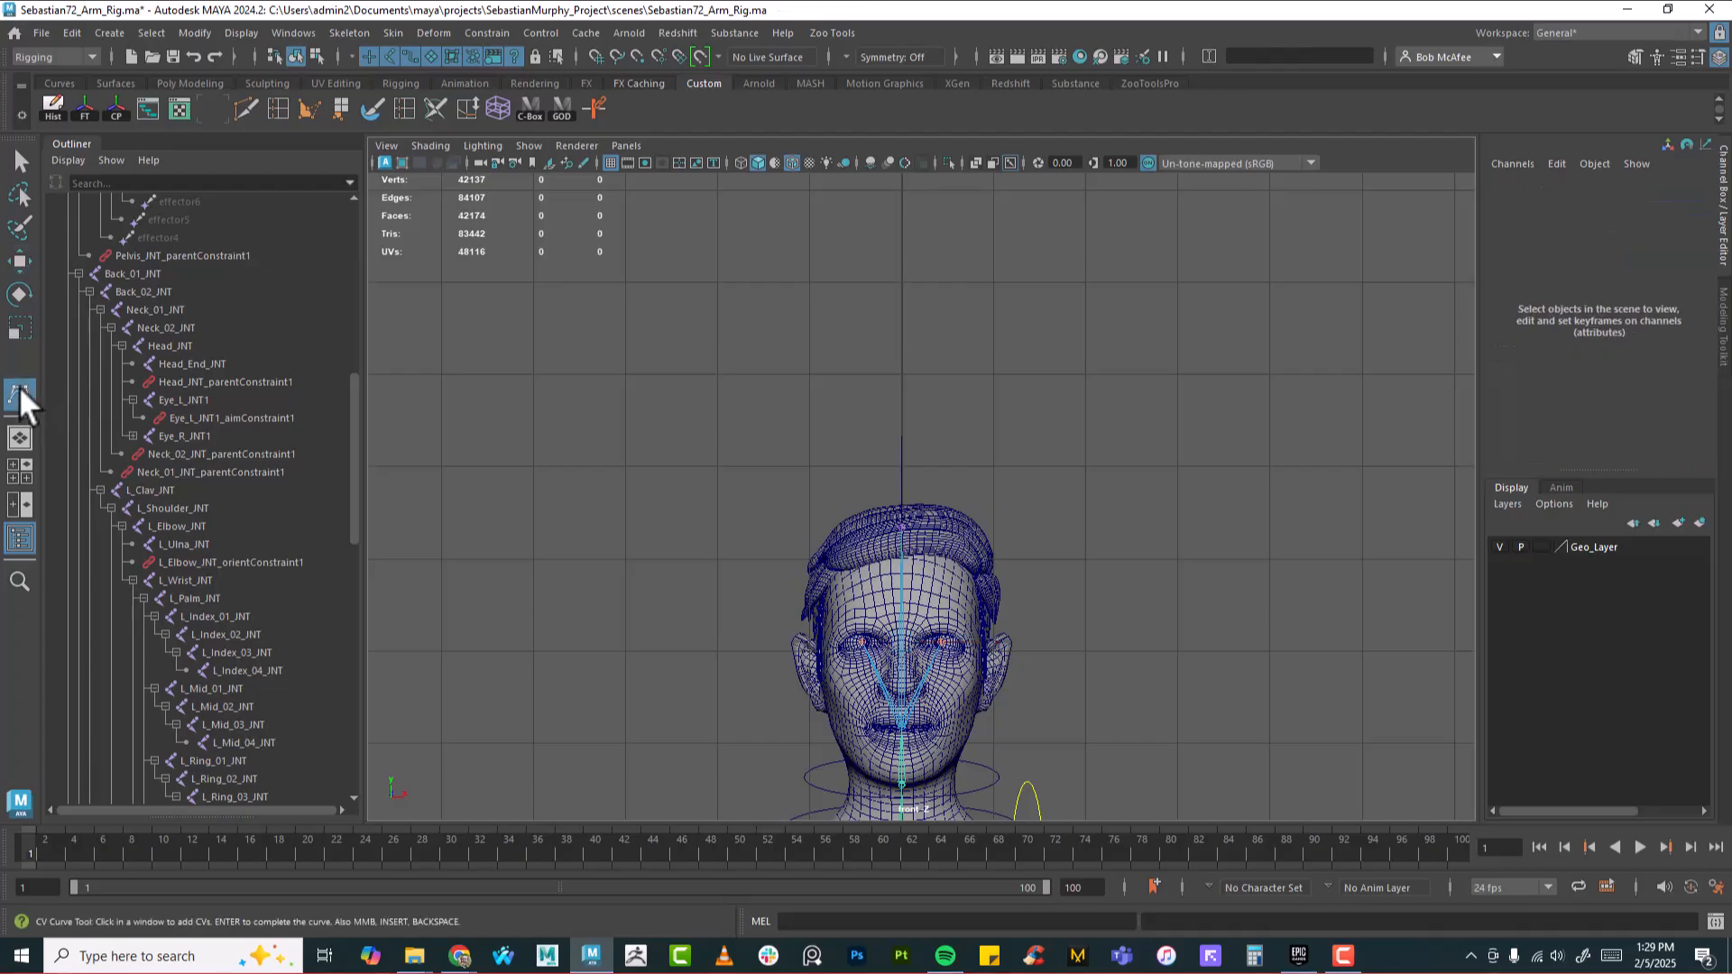
{"action": "middle_click_drag", "start_coordinate": [938, 403], "coordinate": [839, 427], "text": "alt"}
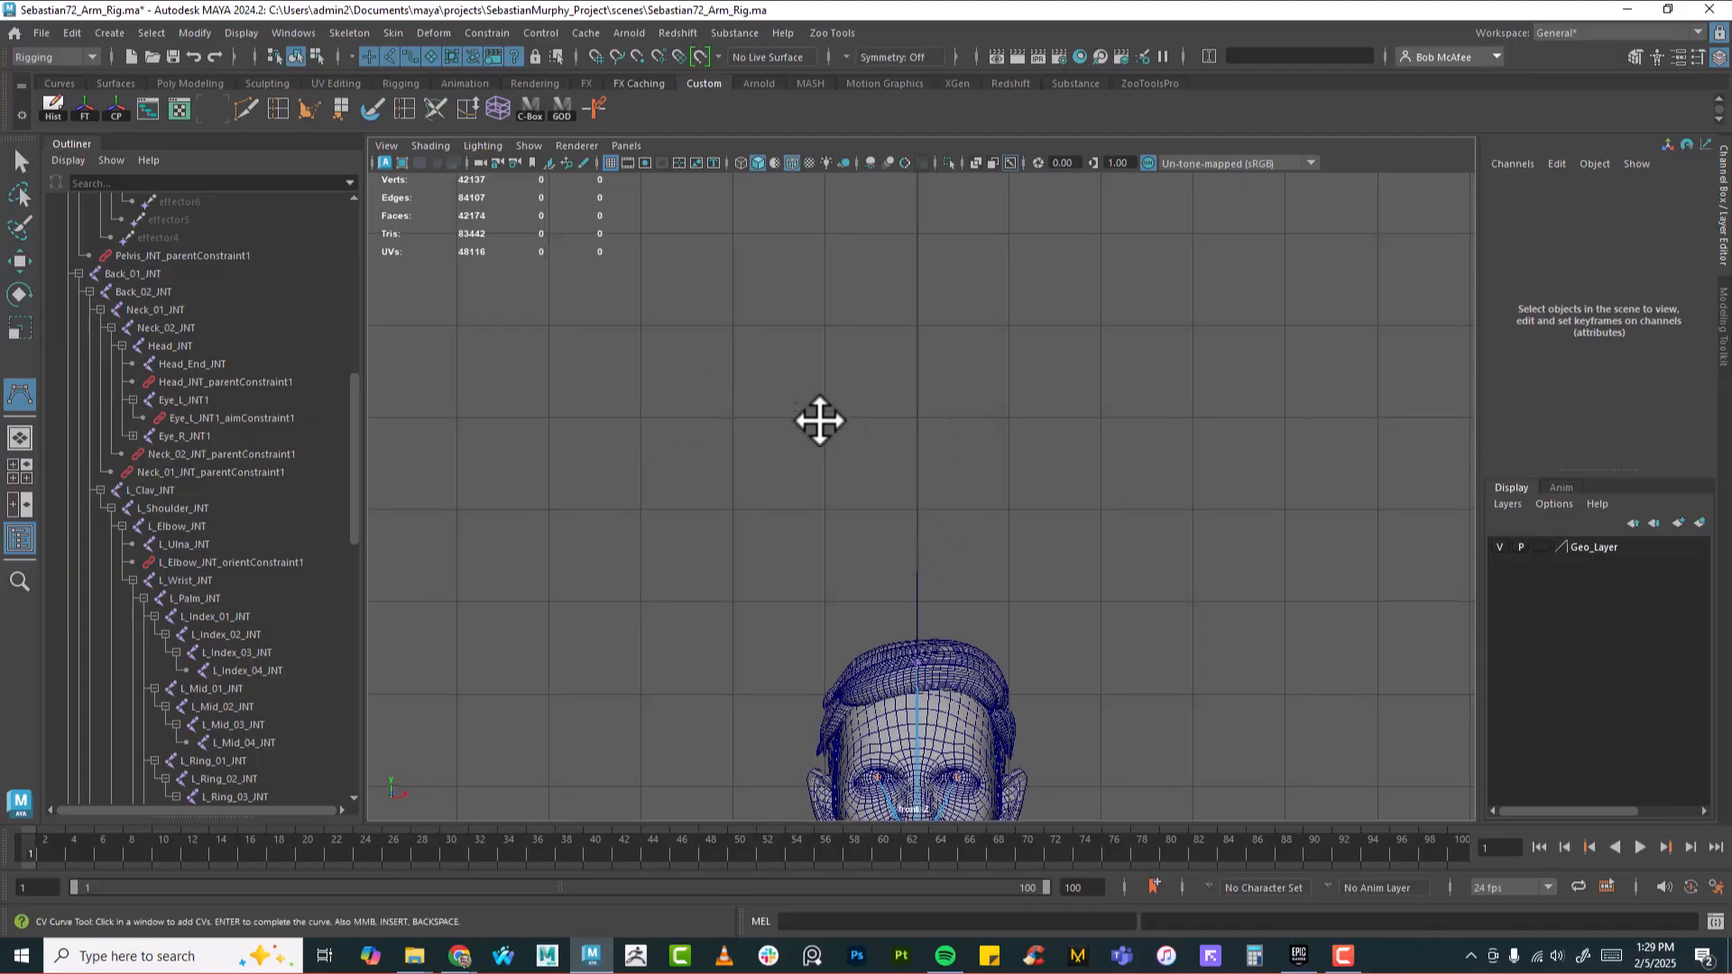
{"action": "key", "text": "x"}
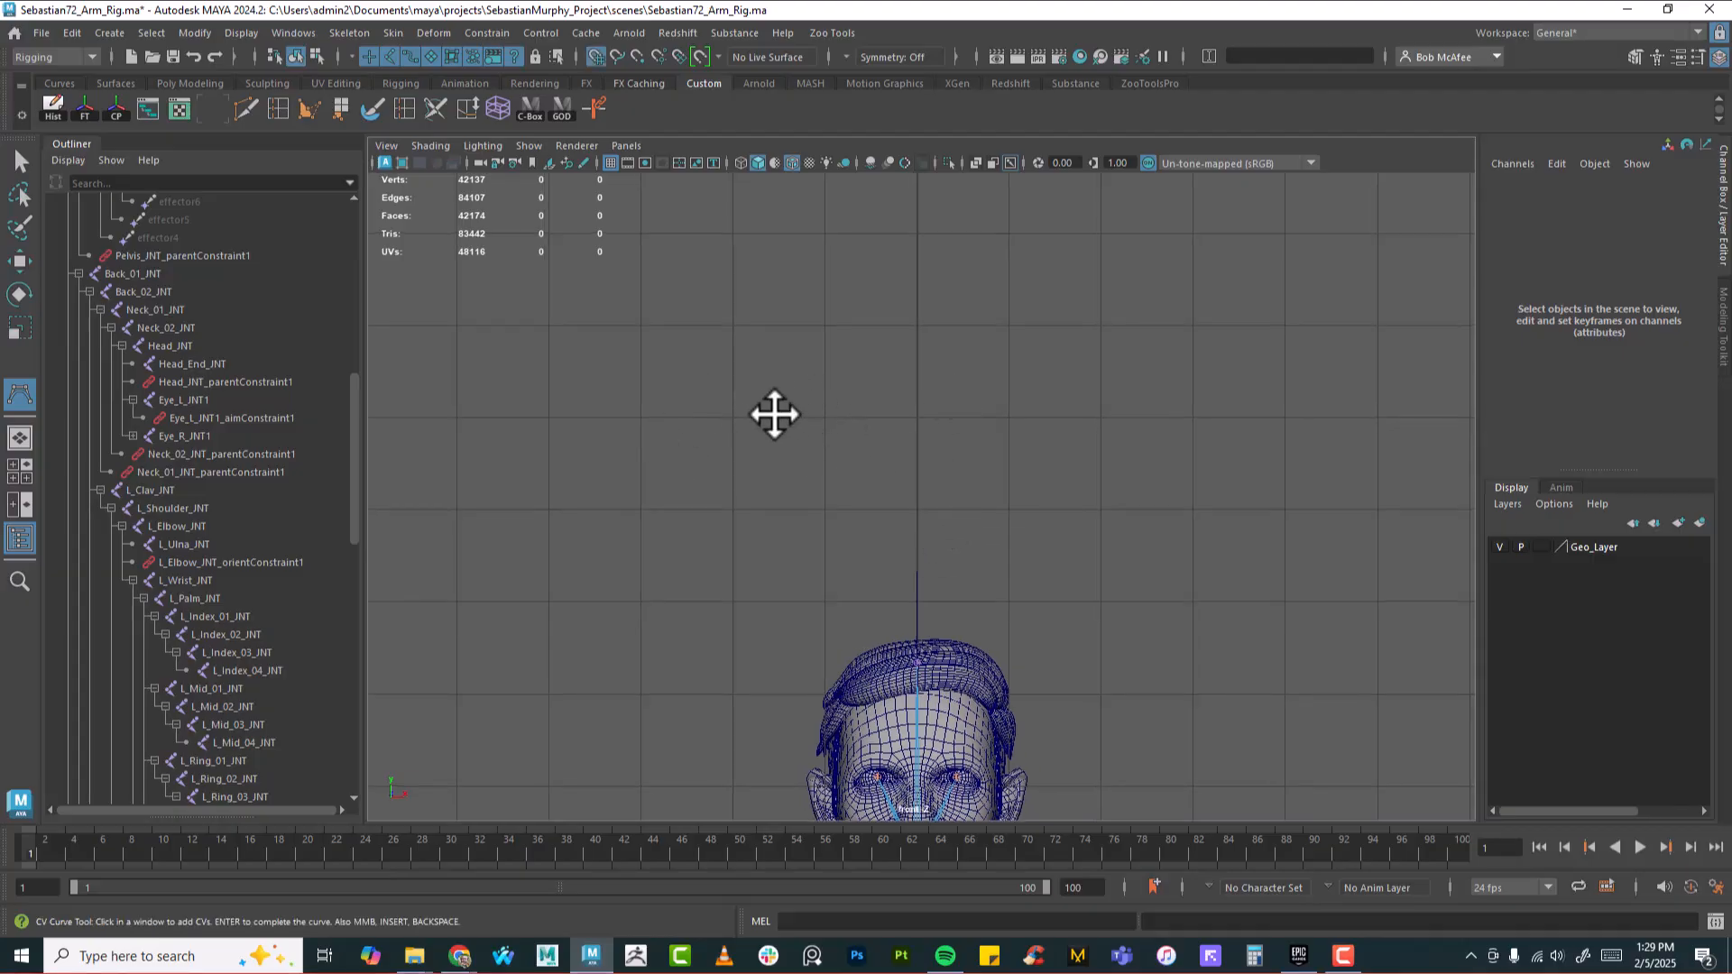
{"action": "left_click", "coordinate": [732, 418]}
{"action": "left_click", "coordinate": [824, 509]}
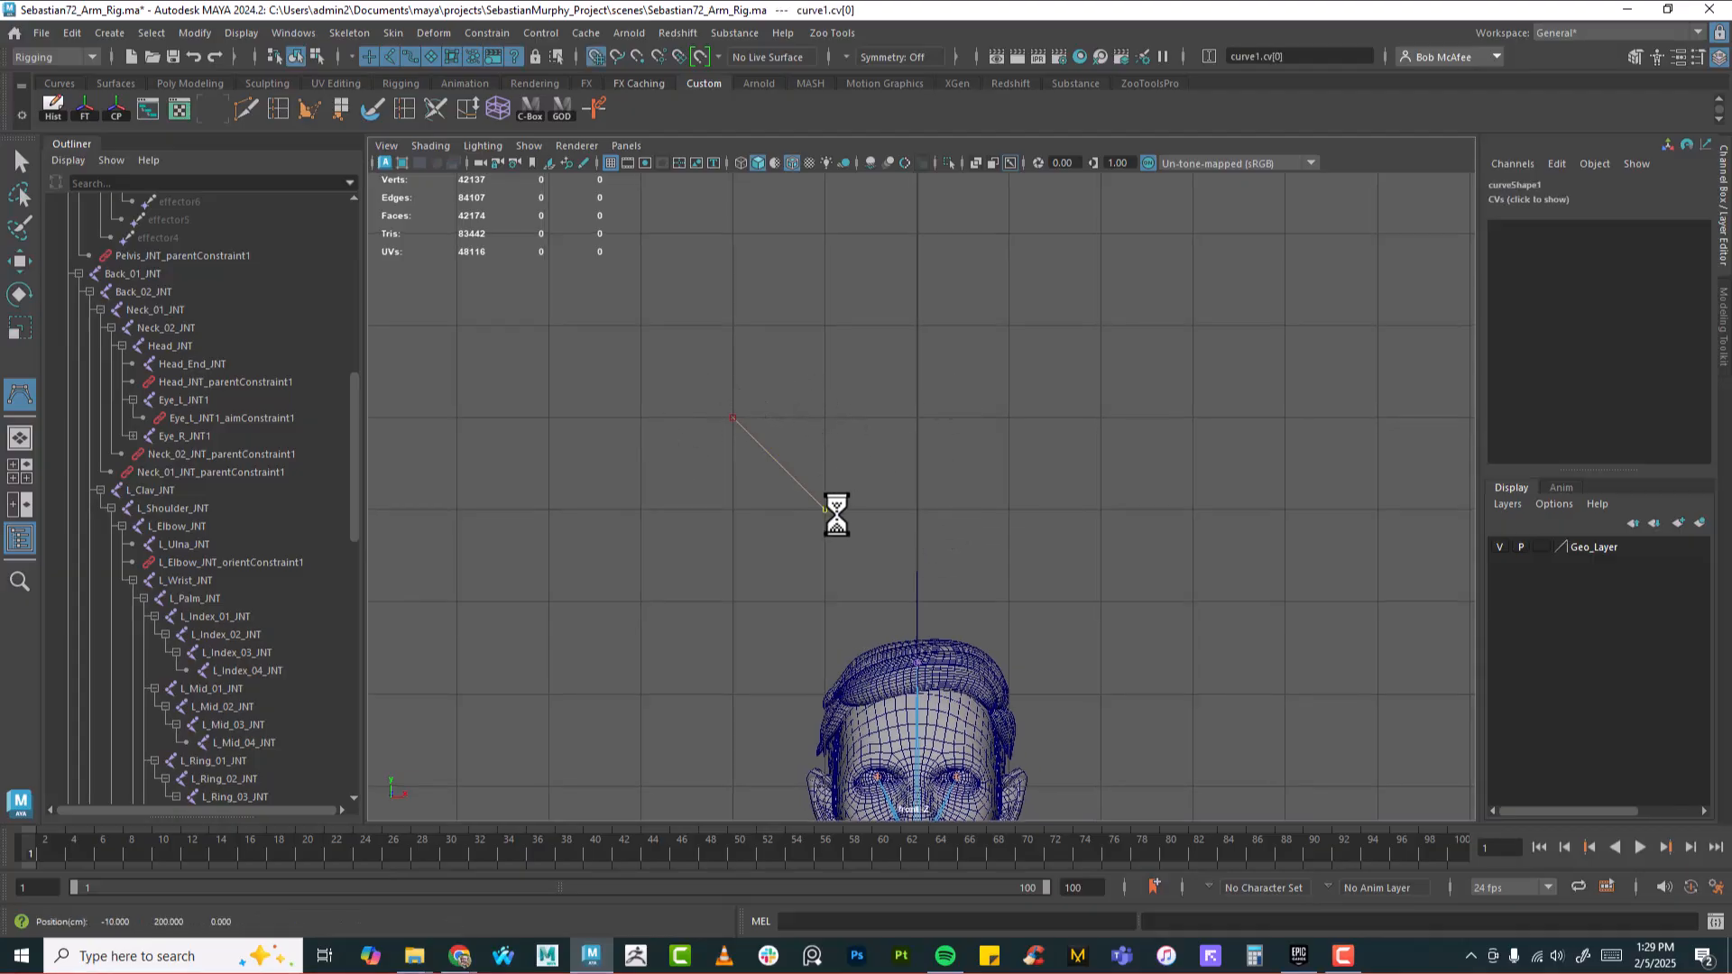
{"action": "left_click", "coordinate": [916, 509]}
{"action": "left_click", "coordinate": [1009, 510]}
{"action": "left_click", "coordinate": [1098, 418]}
{"action": "left_click", "coordinate": [1098, 417]}
{"action": "left_click", "coordinate": [1097, 417]}
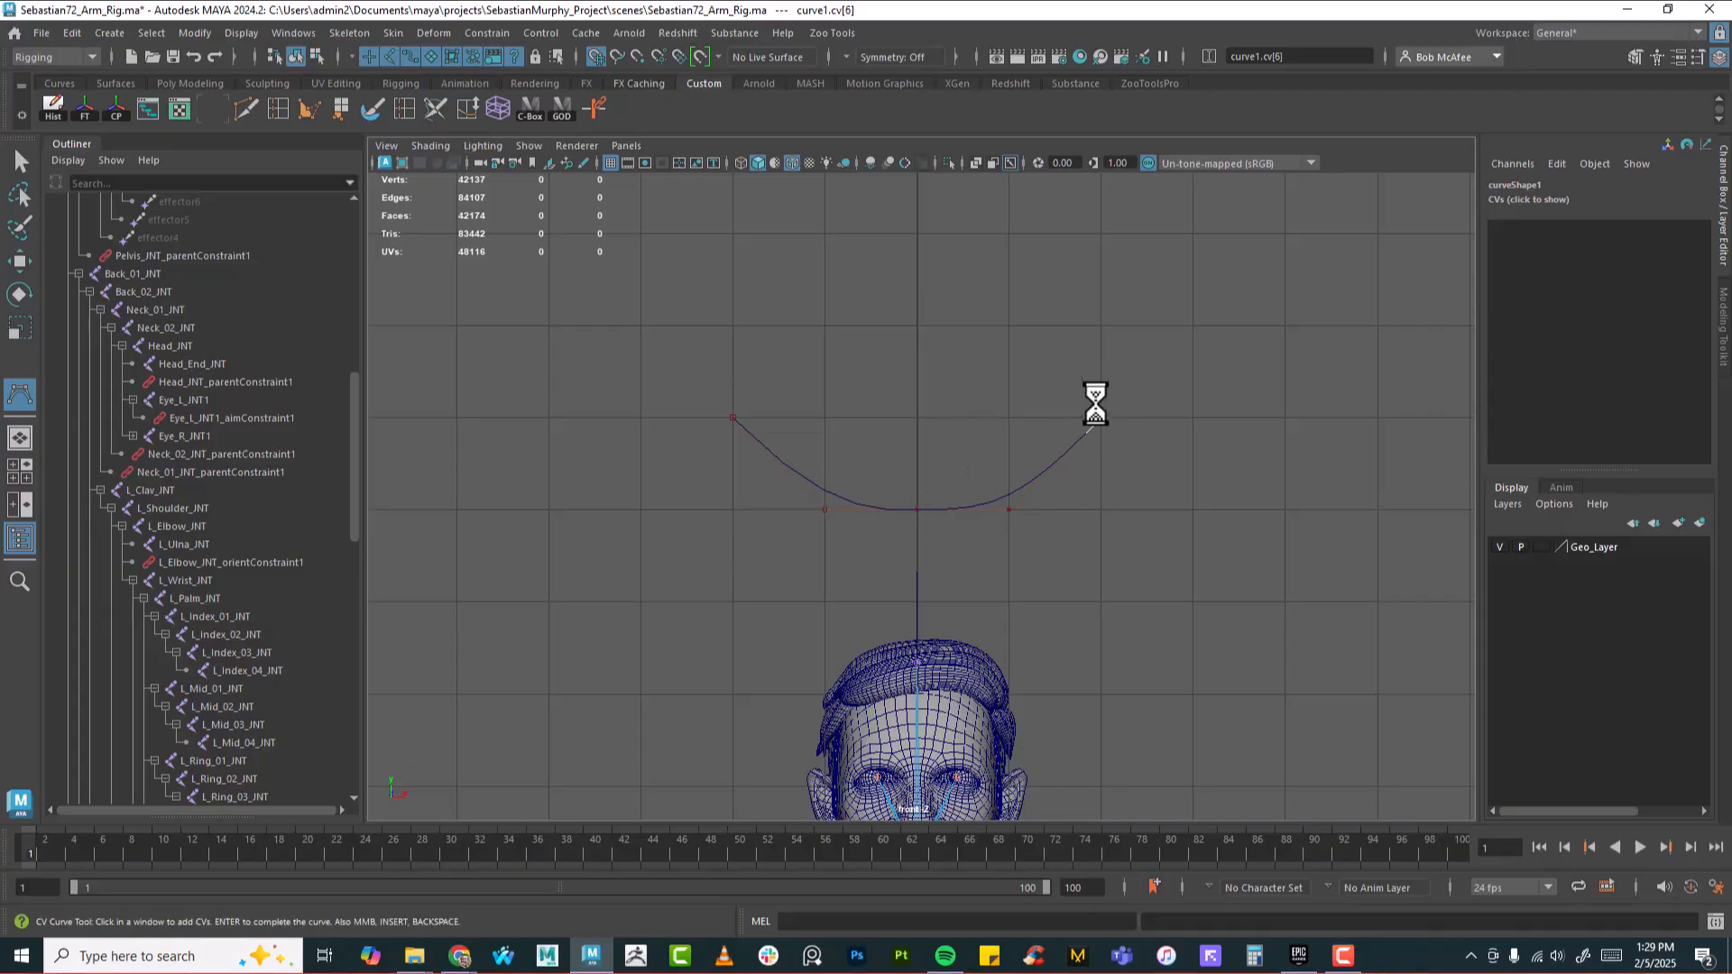
Continue the curve over the upper lid back to its starting corner and triple the corner point there
{"action": "left_click", "coordinate": [1005, 327]}
{"action": "left_click", "coordinate": [825, 326]}
{"action": "left_click", "coordinate": [733, 418]}
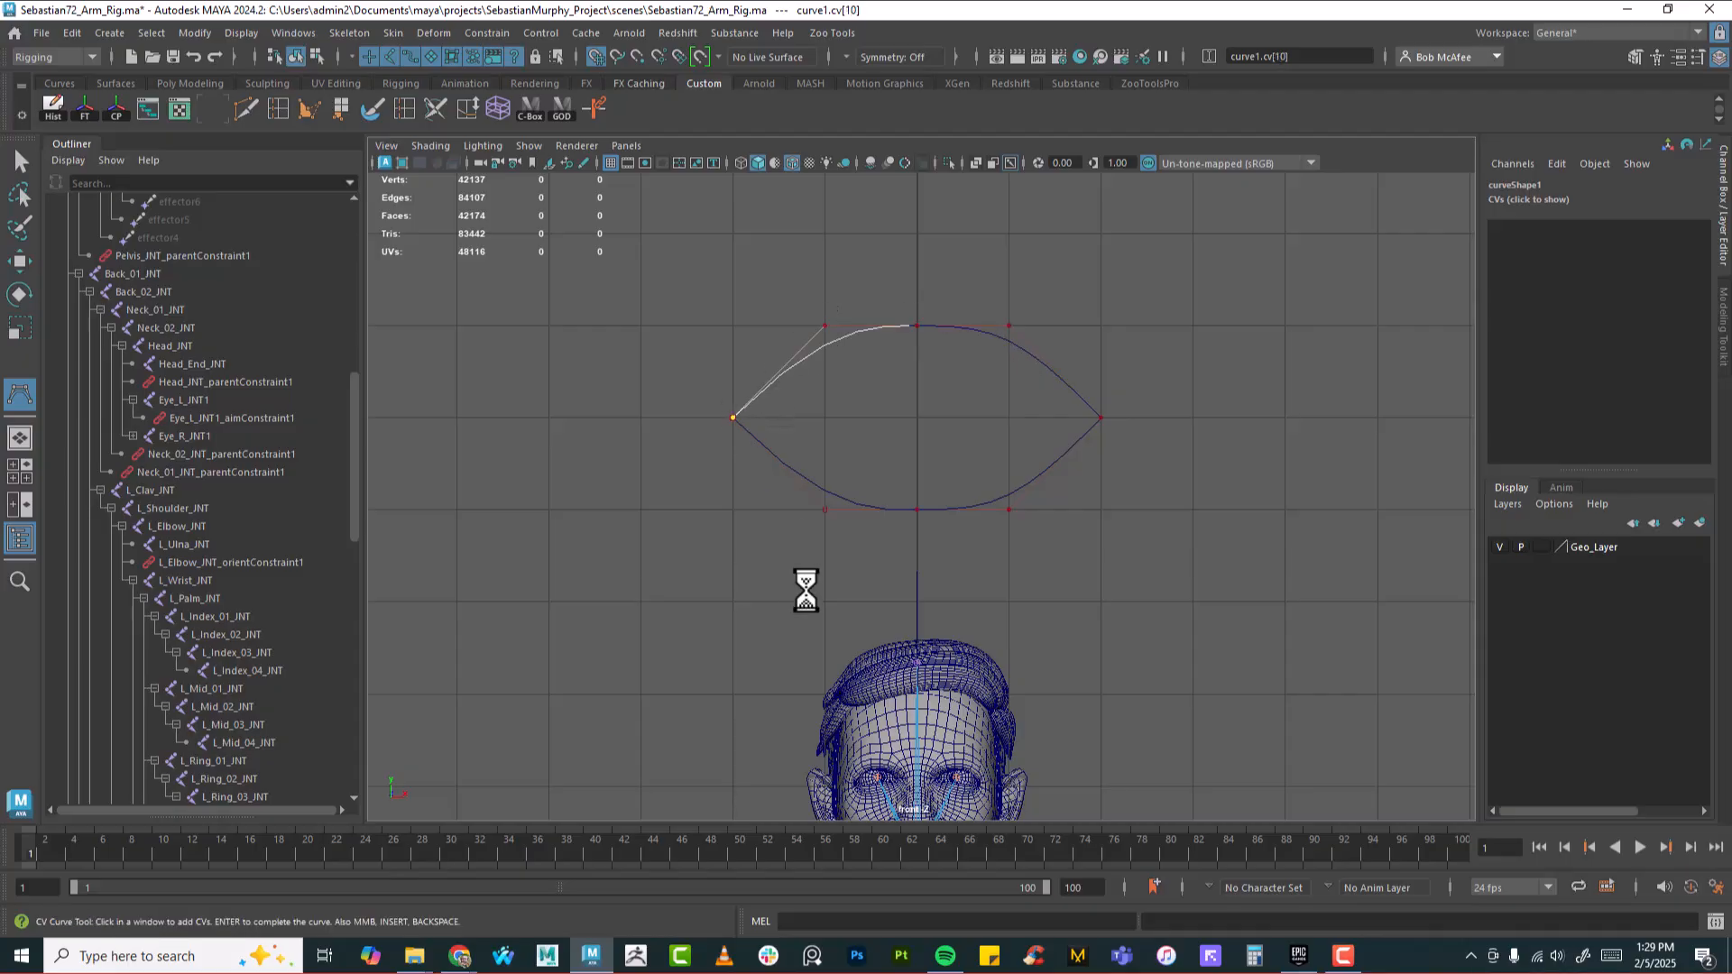
{"action": "left_click", "coordinate": [733, 417]}
{"action": "left_click", "coordinate": [732, 418]}
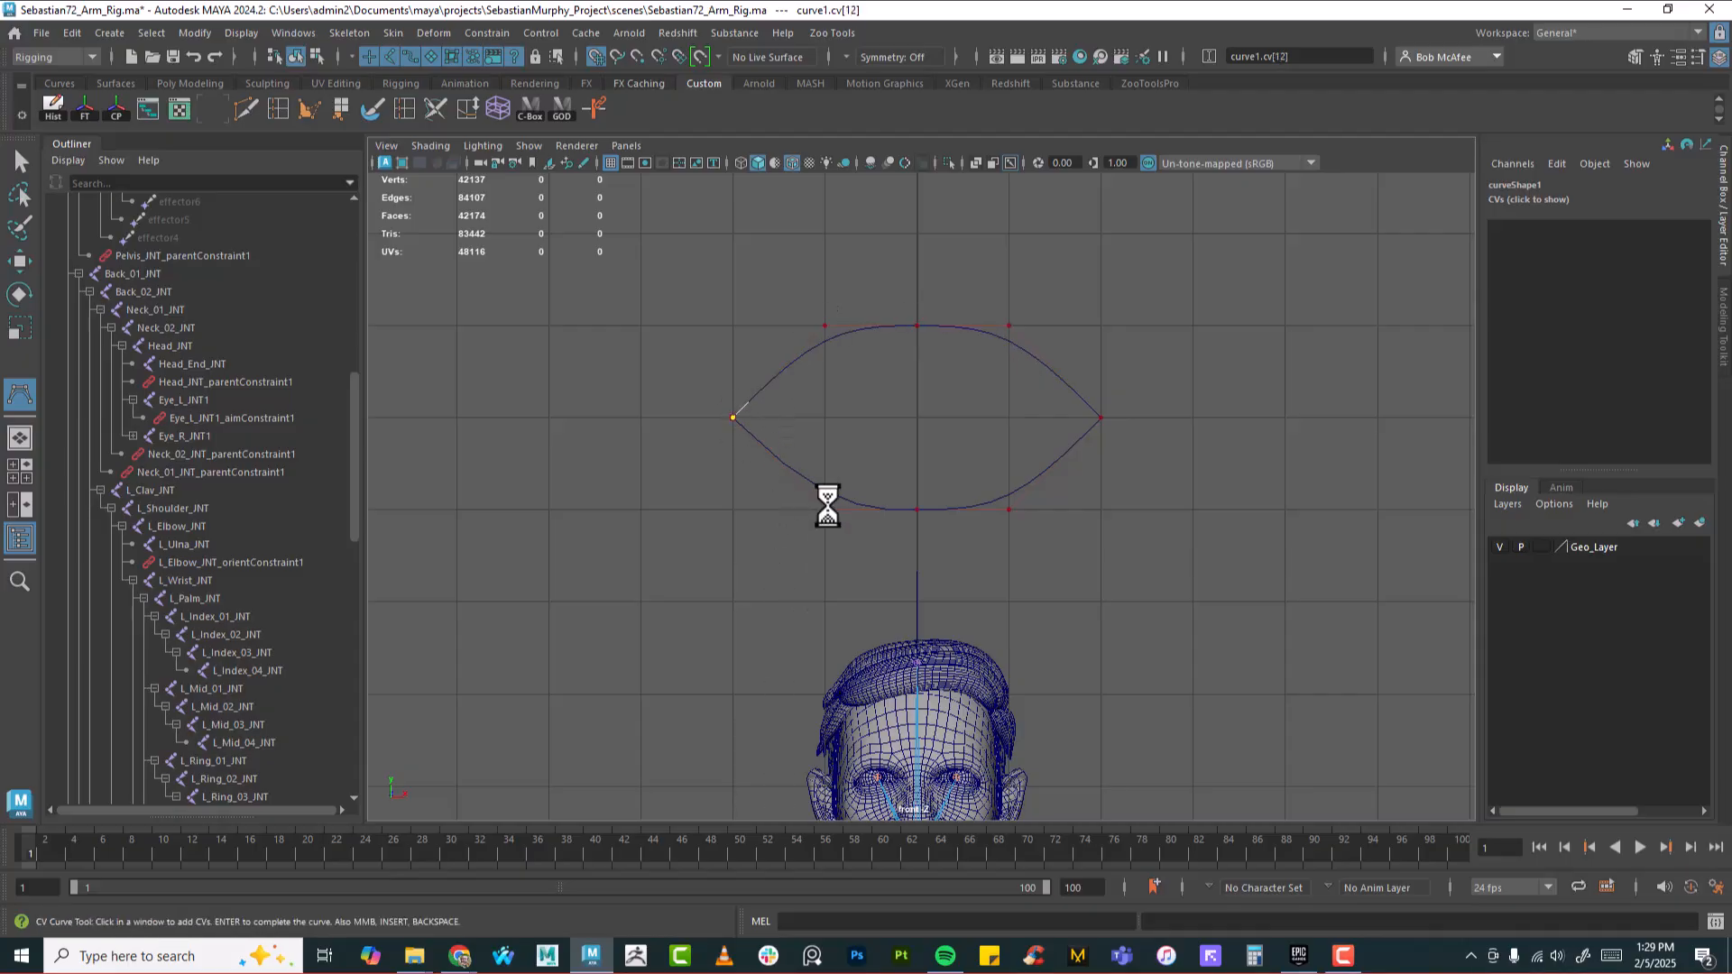
Continue the same curve into a rounded iris two grid squares wide inside the eye outline and finish the curve
{"action": "left_click", "coordinate": [824, 509]}
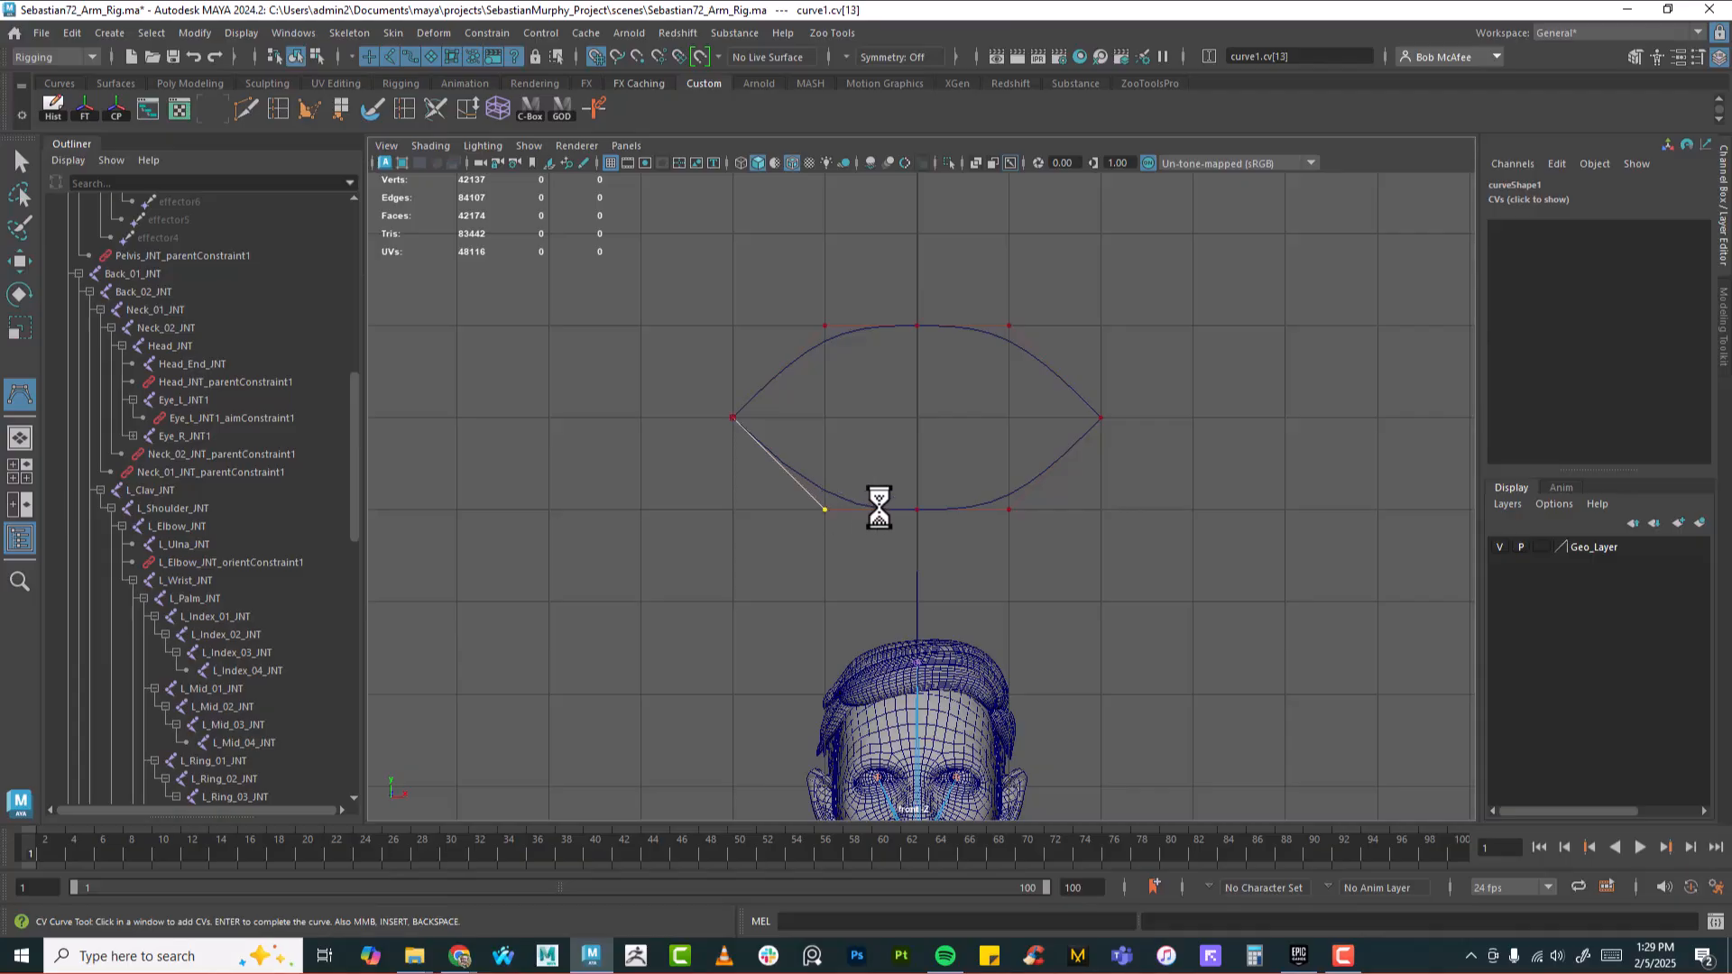
{"action": "left_click", "coordinate": [916, 510]}
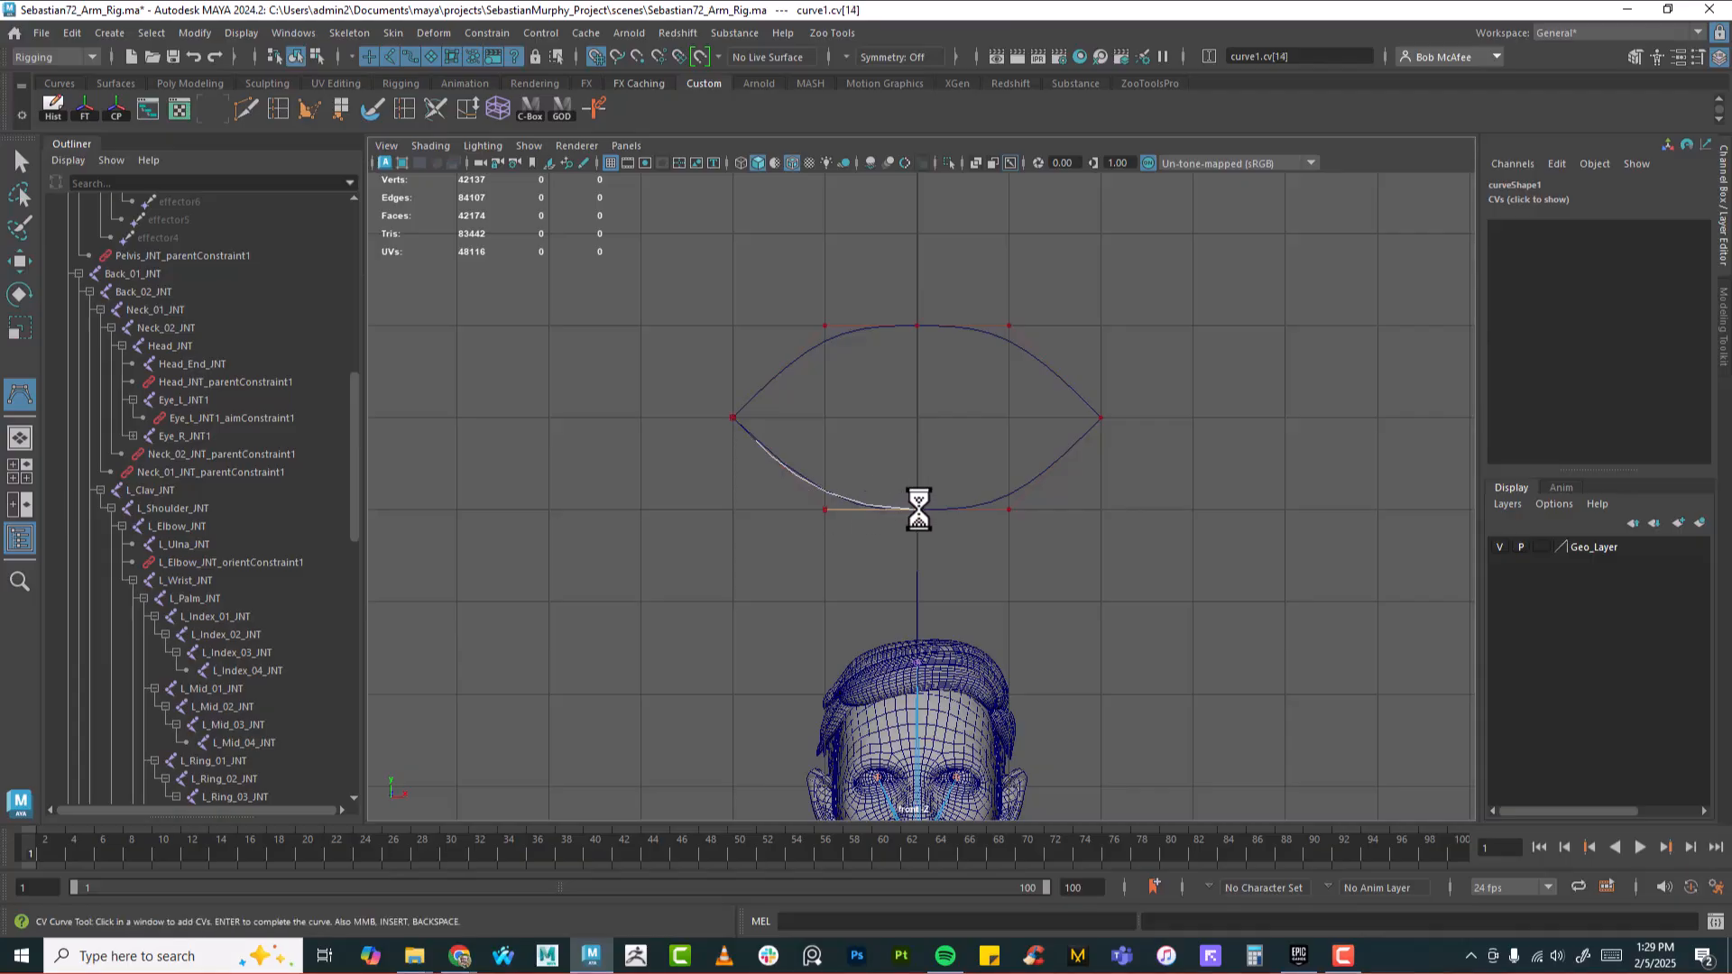
{"action": "left_click", "coordinate": [1008, 510]}
{"action": "left_click", "coordinate": [1008, 417]}
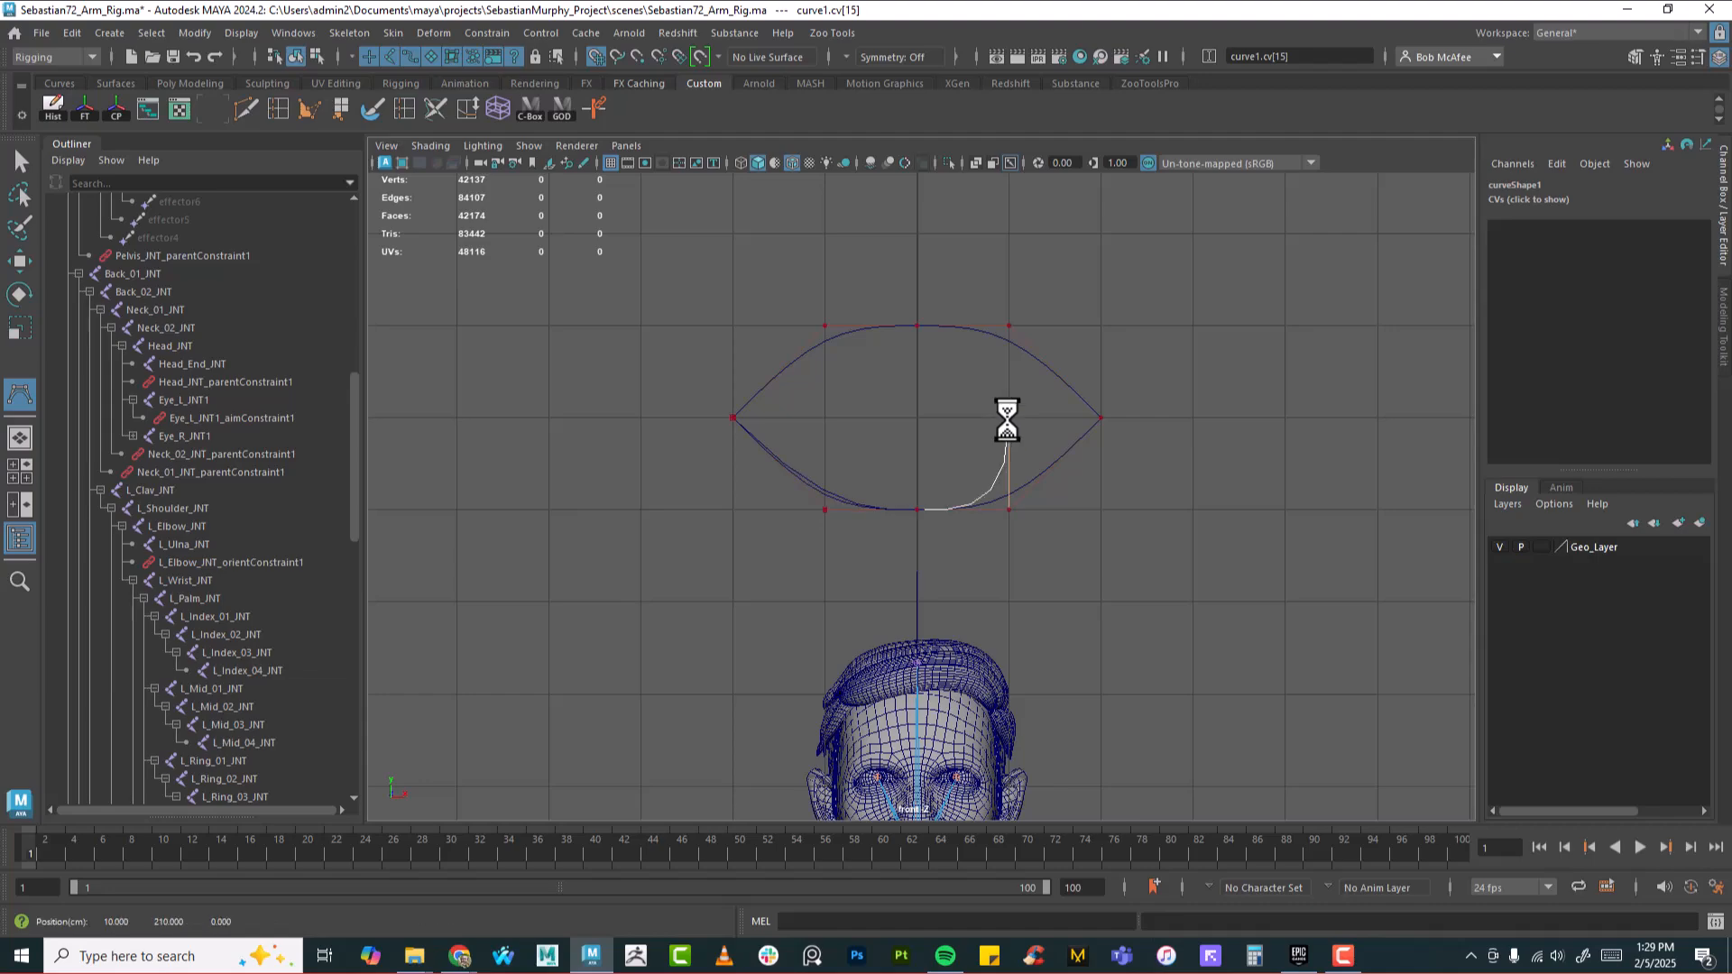
{"action": "left_click", "coordinate": [1009, 326]}
{"action": "left_click", "coordinate": [916, 326]}
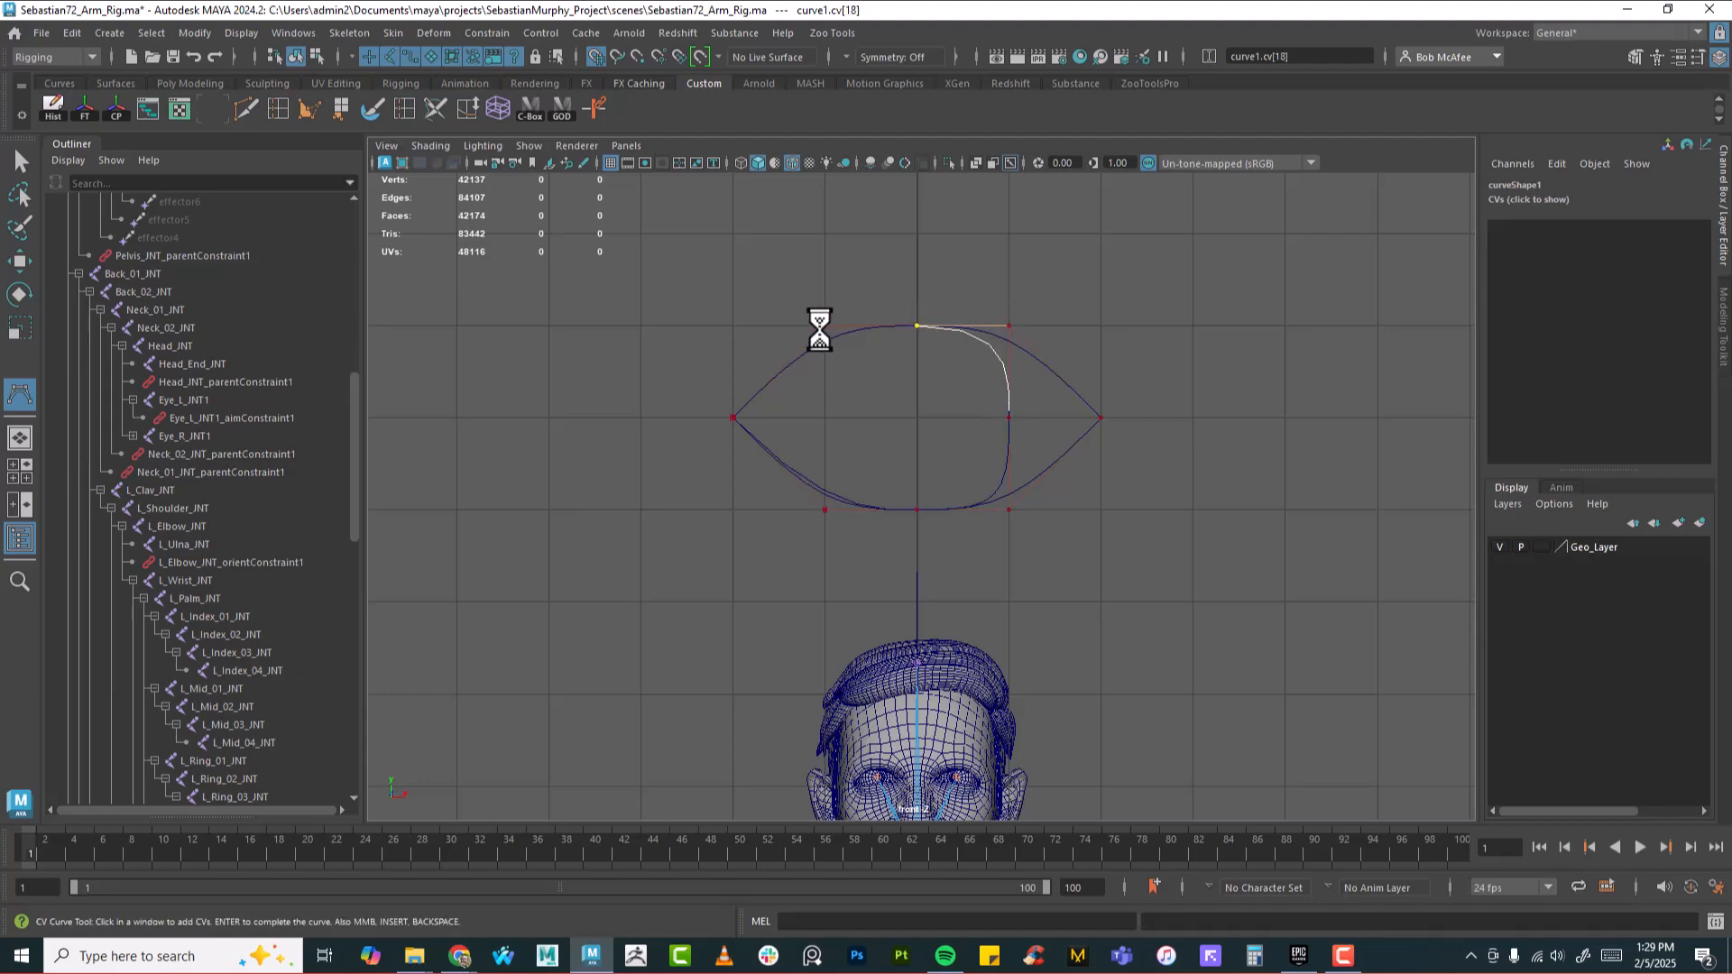
{"action": "left_click", "coordinate": [825, 326]}
{"action": "left_click", "coordinate": [824, 418]}
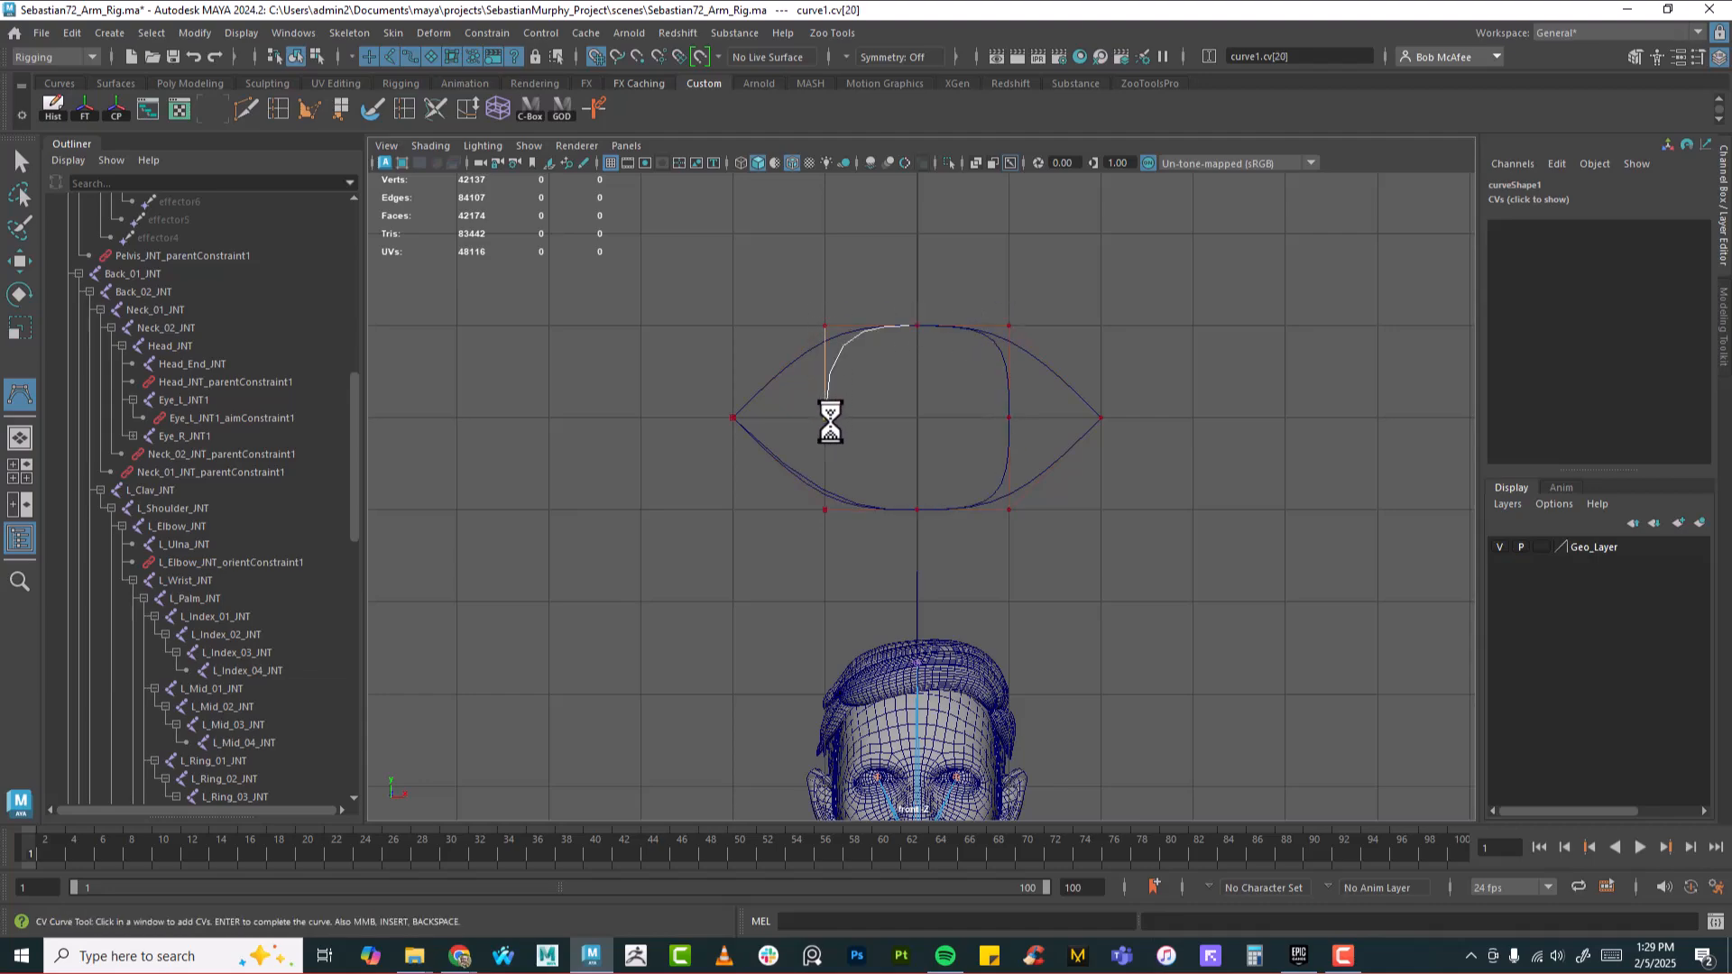
{"action": "left_click", "coordinate": [824, 508]}
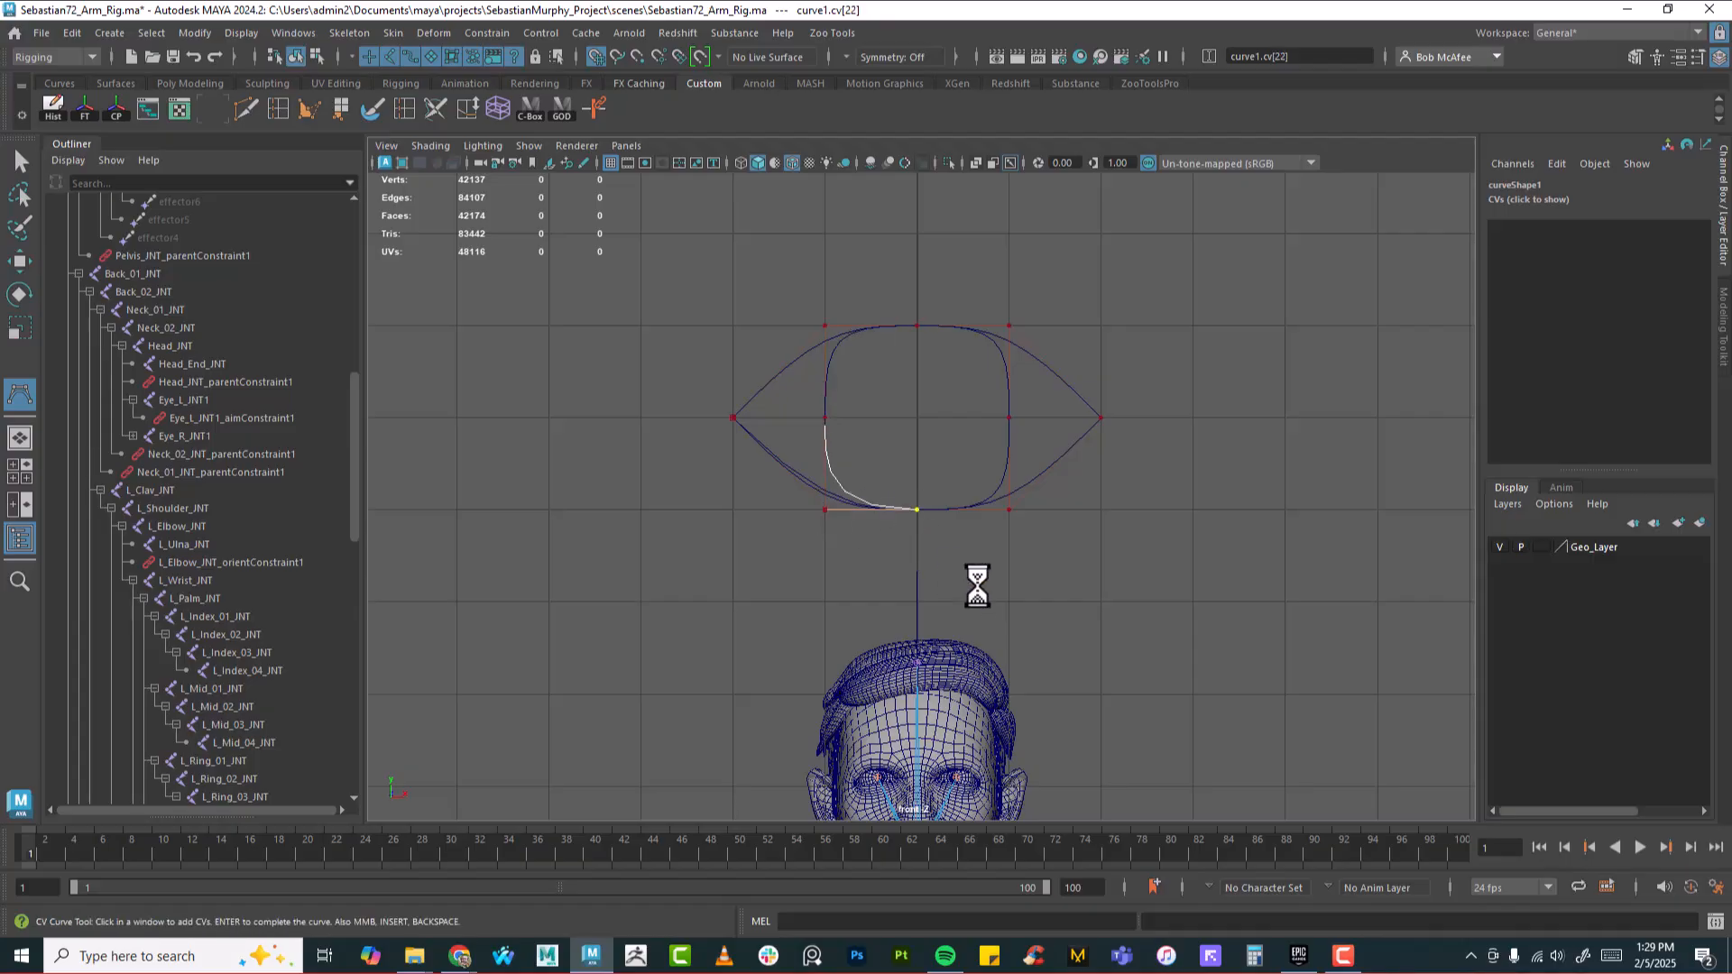
{"action": "key", "text": "w"}
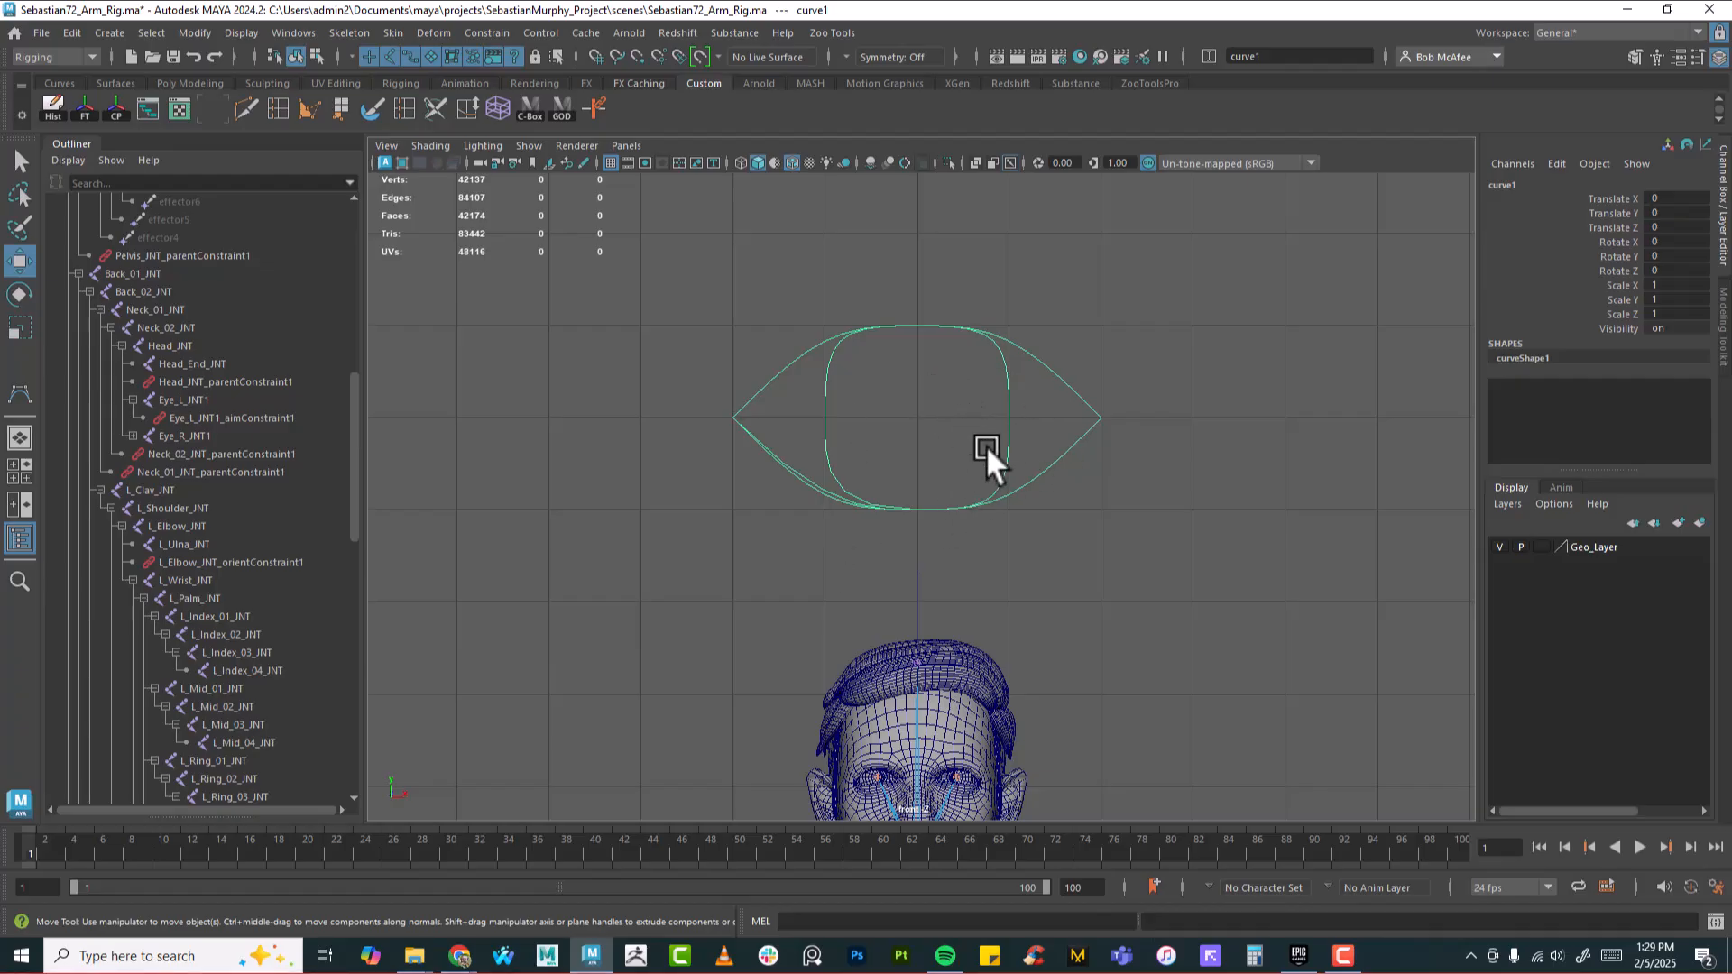
Center the eye curve's pivot and scale it uniformly to about 0.54
{"action": "mouse_move", "coordinate": [1025, 407]}
{"action": "middle_mouse_down", "text": "alt"}
{"action": "mouse_move", "coordinate": [993, 468]}
{"action": "mouse_move", "coordinate": [994, 417]}
{"action": "middle_mouse_up", "text": "alt"}
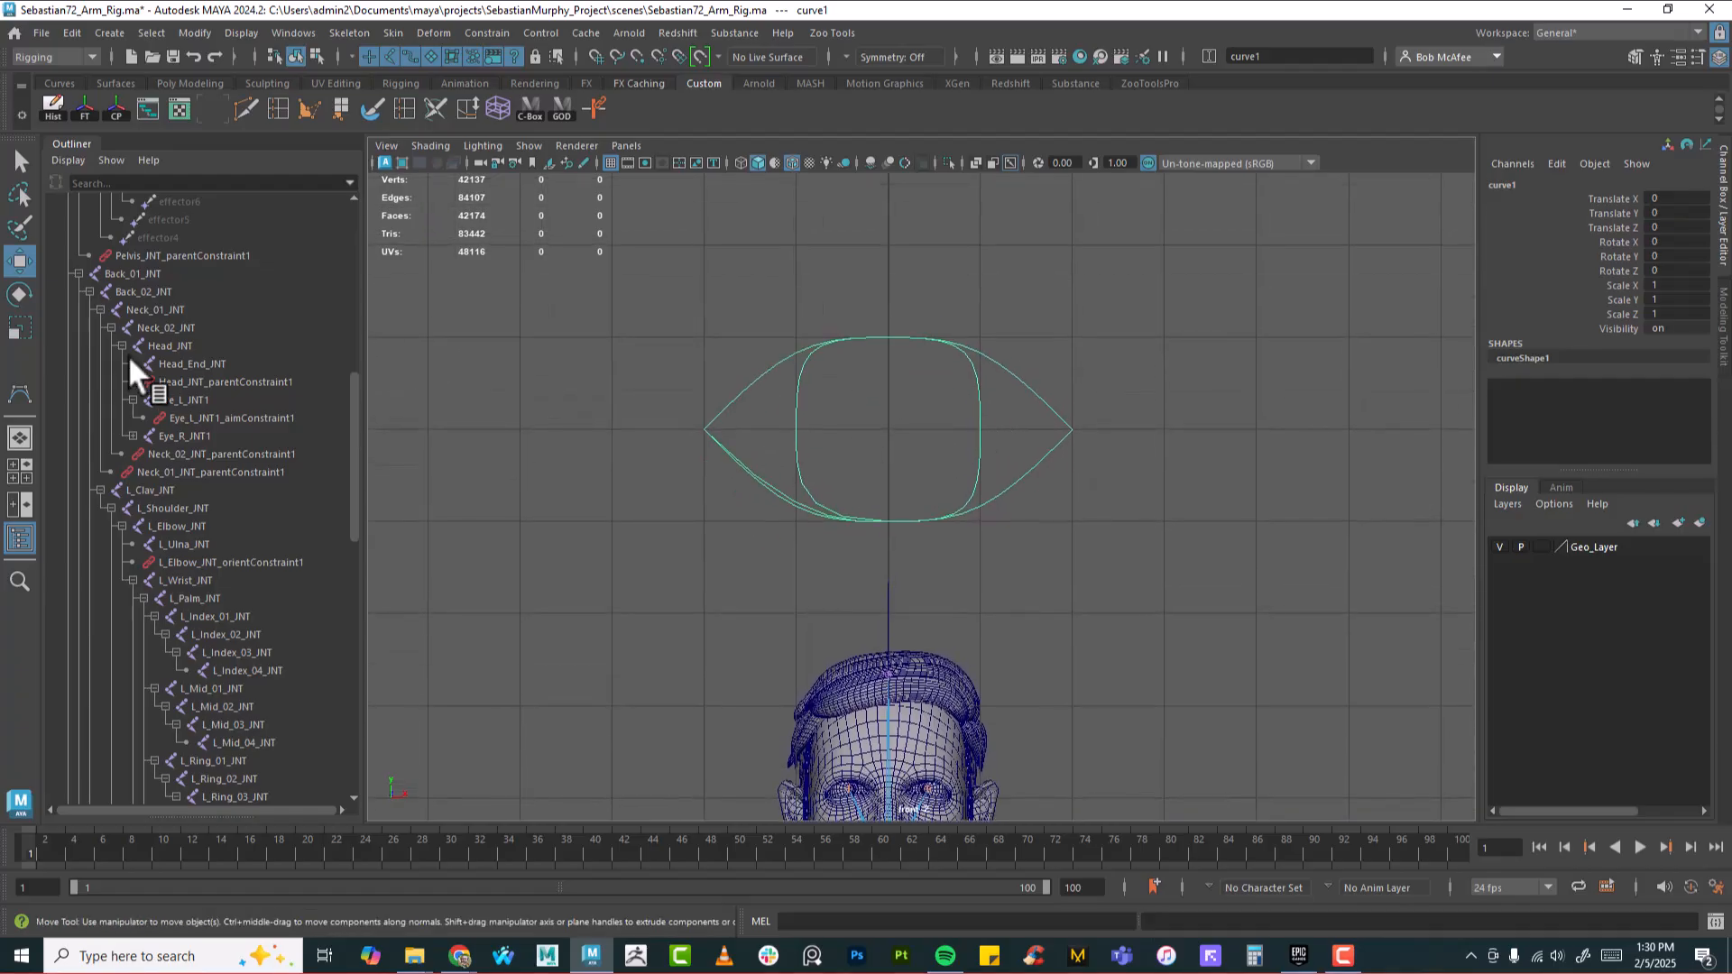
{"action": "left_click", "coordinate": [115, 106]}
{"action": "key", "text": "e"}
{"action": "key", "text": "r"}
{"action": "left_click_drag", "start_coordinate": [892, 424], "coordinate": [794, 438]}
Lower the eye curve to just above the head, at Translate Y about -13.32, and check its placement in perspective view
{"action": "key", "text": "w"}
{"action": "left_click_drag", "start_coordinate": [897, 338], "coordinate": [901, 462]}
{"action": "middle_click_drag", "start_coordinate": [1104, 623], "coordinate": [1095, 563], "text": "alt"}
{"action": "key", "text": "space"}
{"action": "left_click_drag", "start_coordinate": [1095, 563], "coordinate": [1200, 577]}
{"action": "right_click_drag", "start_coordinate": [1200, 576], "coordinate": [981, 467], "text": "alt"}
{"action": "middle_click_drag", "start_coordinate": [981, 467], "coordinate": [1015, 537], "text": "alt"}
{"action": "left_click_drag", "start_coordinate": [1015, 538], "coordinate": [1039, 539], "text": "alt"}
{"action": "left_click_drag", "start_coordinate": [1286, 442], "coordinate": [1166, 447], "text": "alt"}
{"action": "left_click_drag", "start_coordinate": [1057, 522], "coordinate": [1059, 472], "text": "alt"}
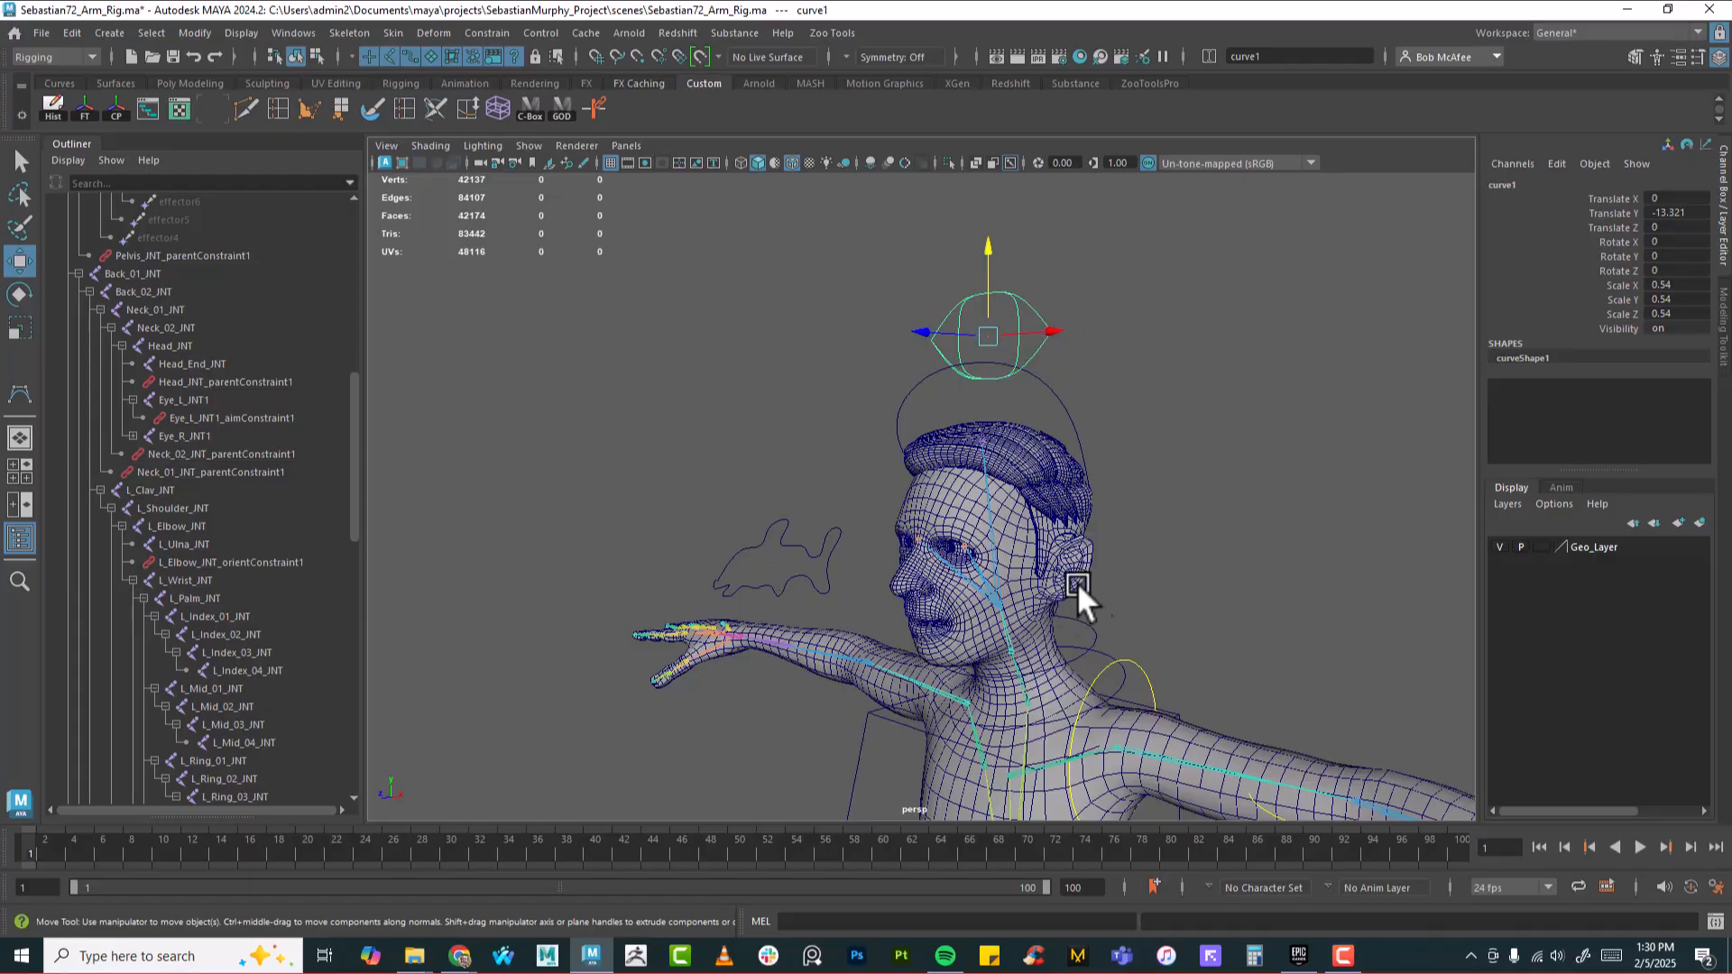
Check the name of the fish-shaped Eye_Interest_Ctrl curve and rename the new eye curve, curve1, to Eye_Ctrl
{"action": "left_click_drag", "start_coordinate": [1003, 570], "coordinate": [836, 554], "text": "alt"}
{"action": "left_click", "coordinate": [794, 555]}
{"action": "mouse_move", "coordinate": [983, 560]}
{"action": "left_mouse_down", "text": "alt"}
{"action": "mouse_move", "coordinate": [934, 550]}
{"action": "mouse_move", "coordinate": [965, 557]}
{"action": "left_mouse_up", "text": "alt"}
{"action": "double_click", "coordinate": [1571, 183]}
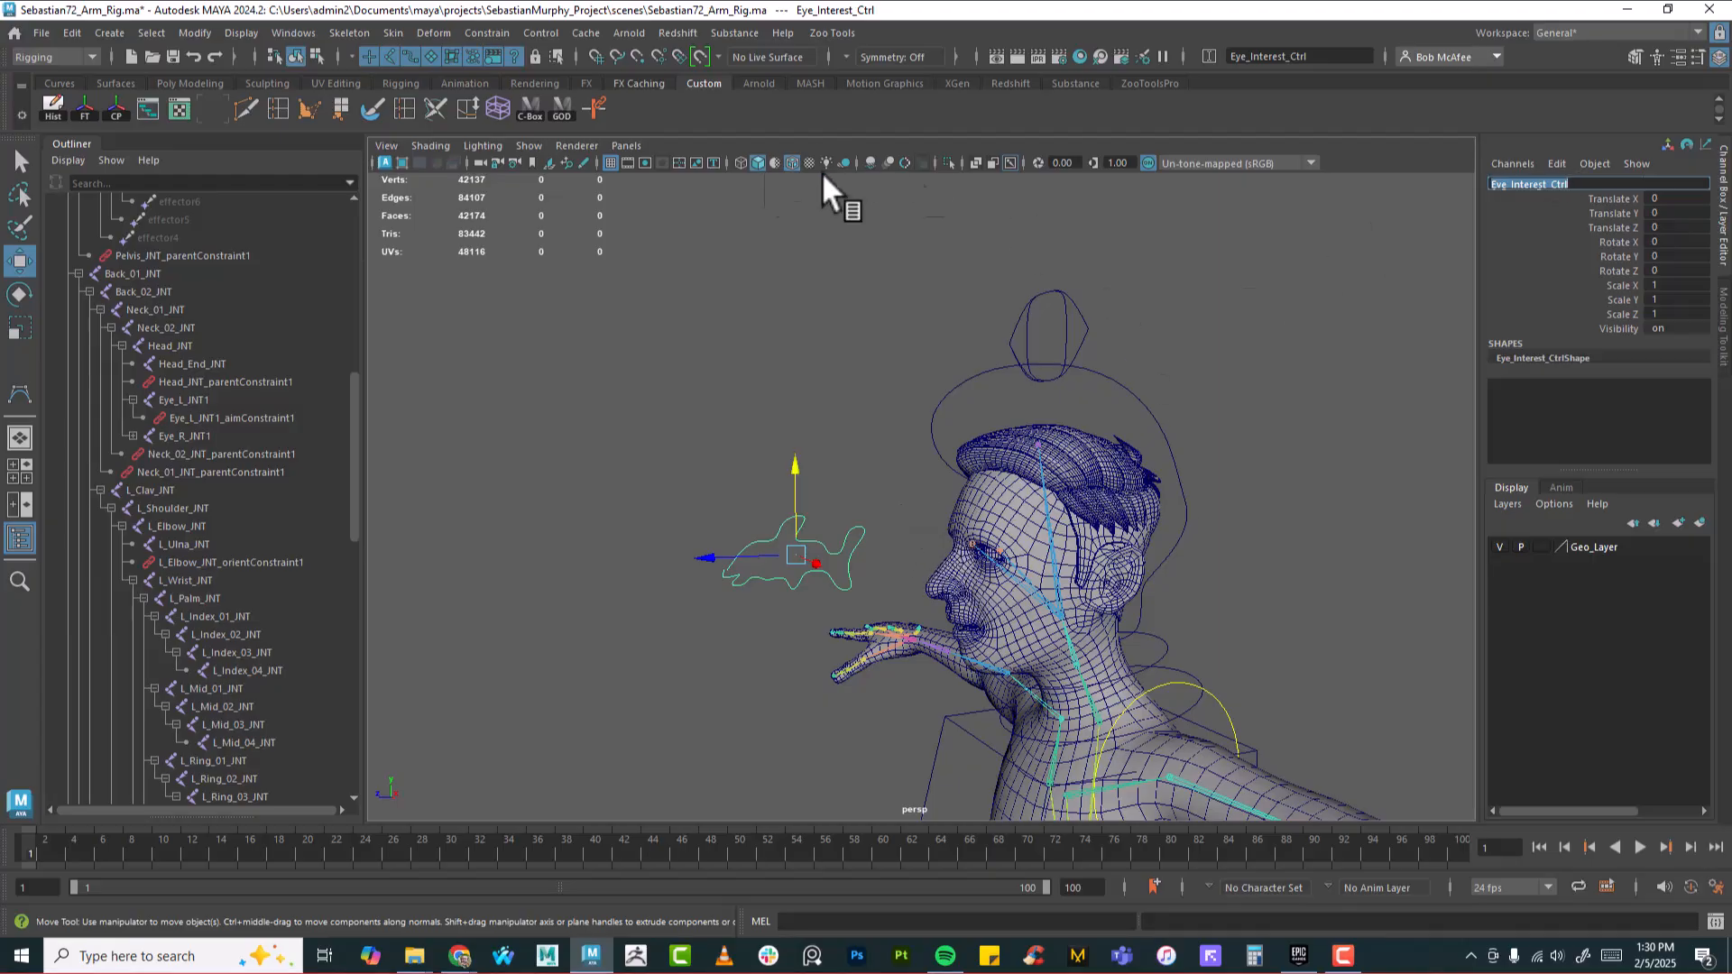
{"action": "right_click_drag", "start_coordinate": [1014, 660], "coordinate": [1454, 703], "text": "alt"}
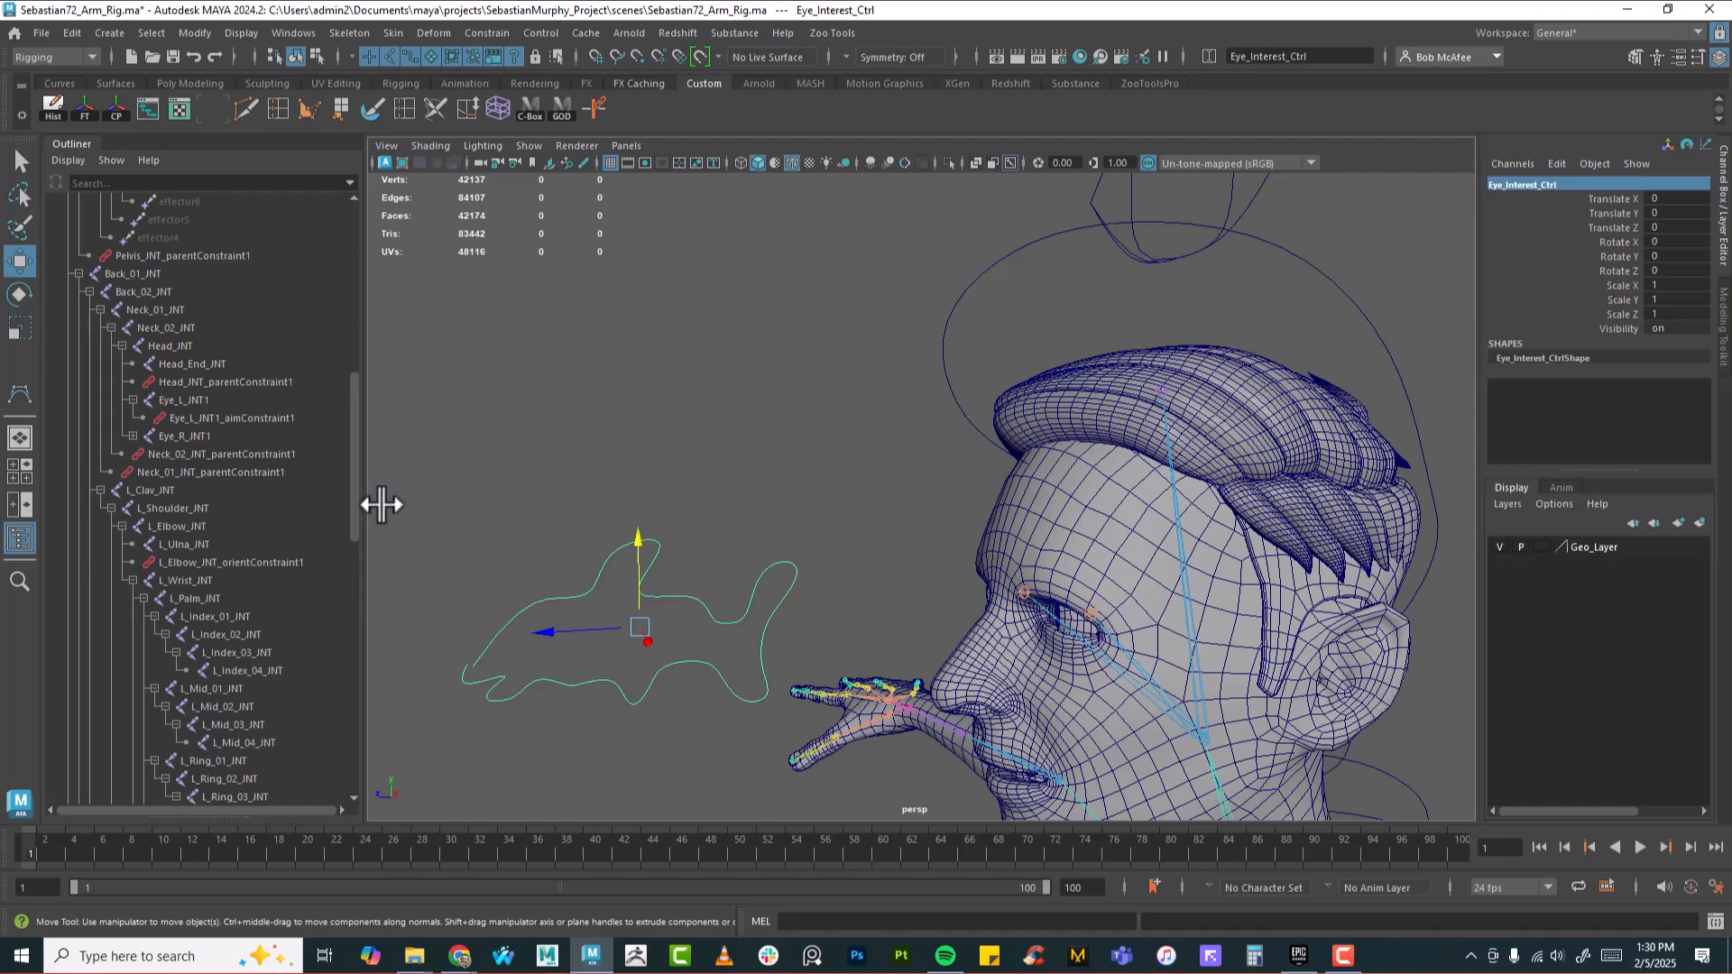
{"action": "left_click_drag", "start_coordinate": [353, 494], "coordinate": [312, 797]}
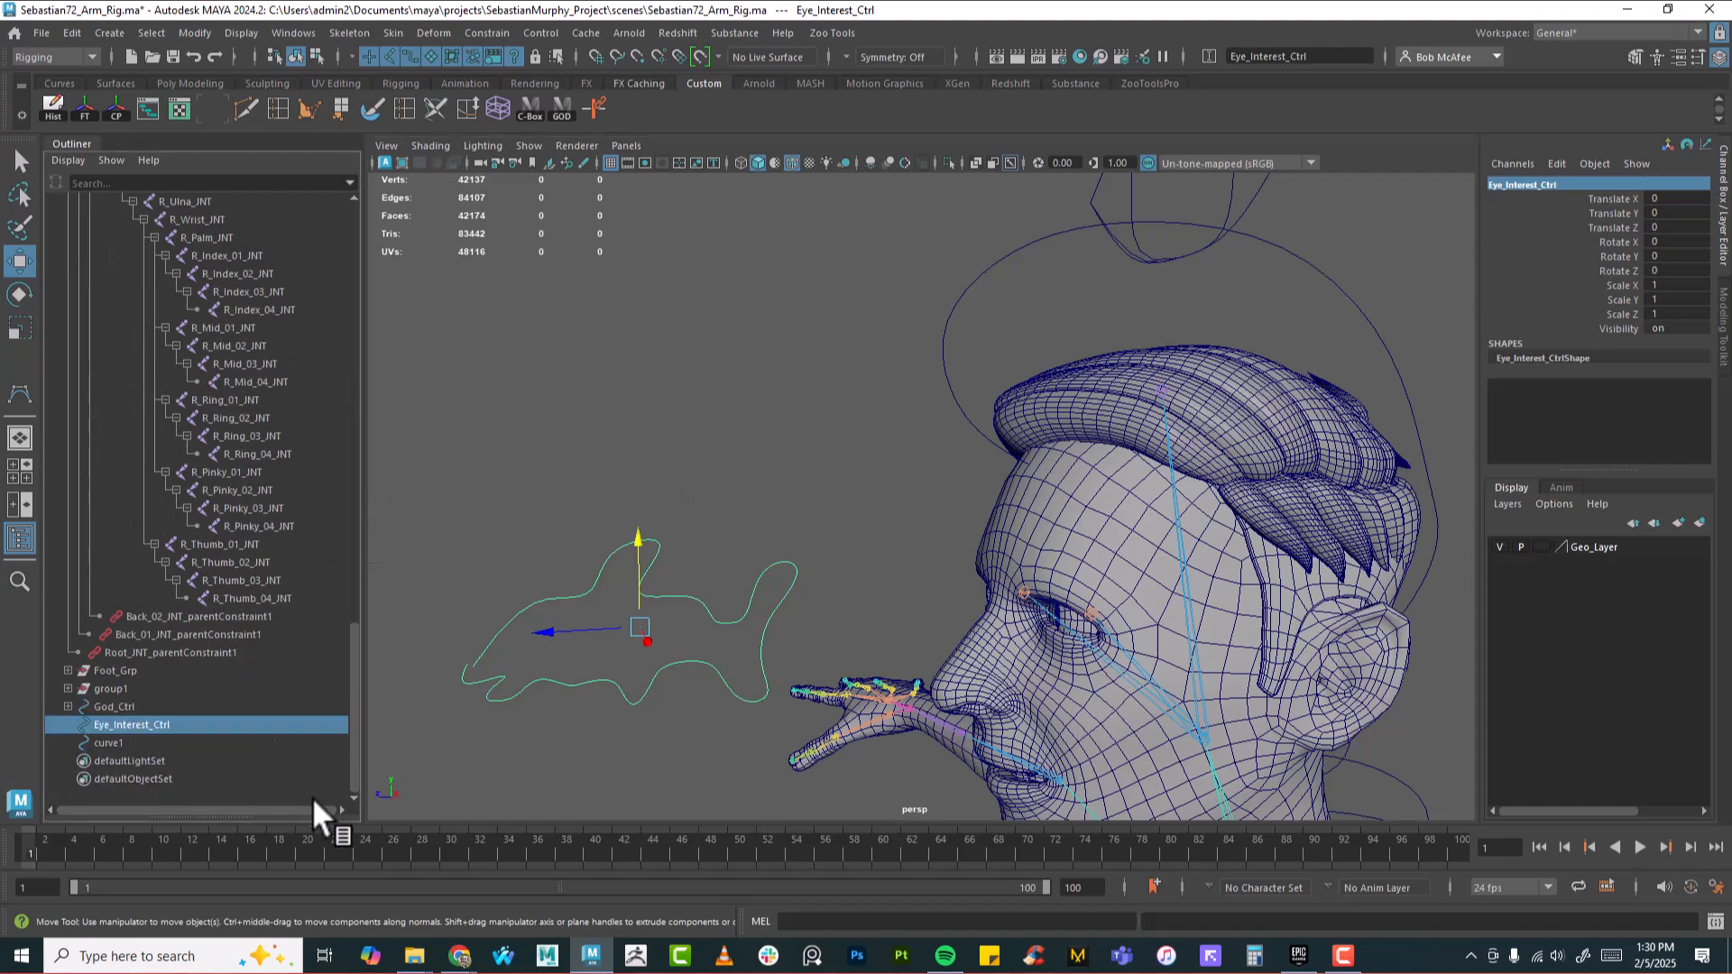
{"action": "left_click", "coordinate": [105, 740]}
{"action": "double_click", "coordinate": [104, 738]}
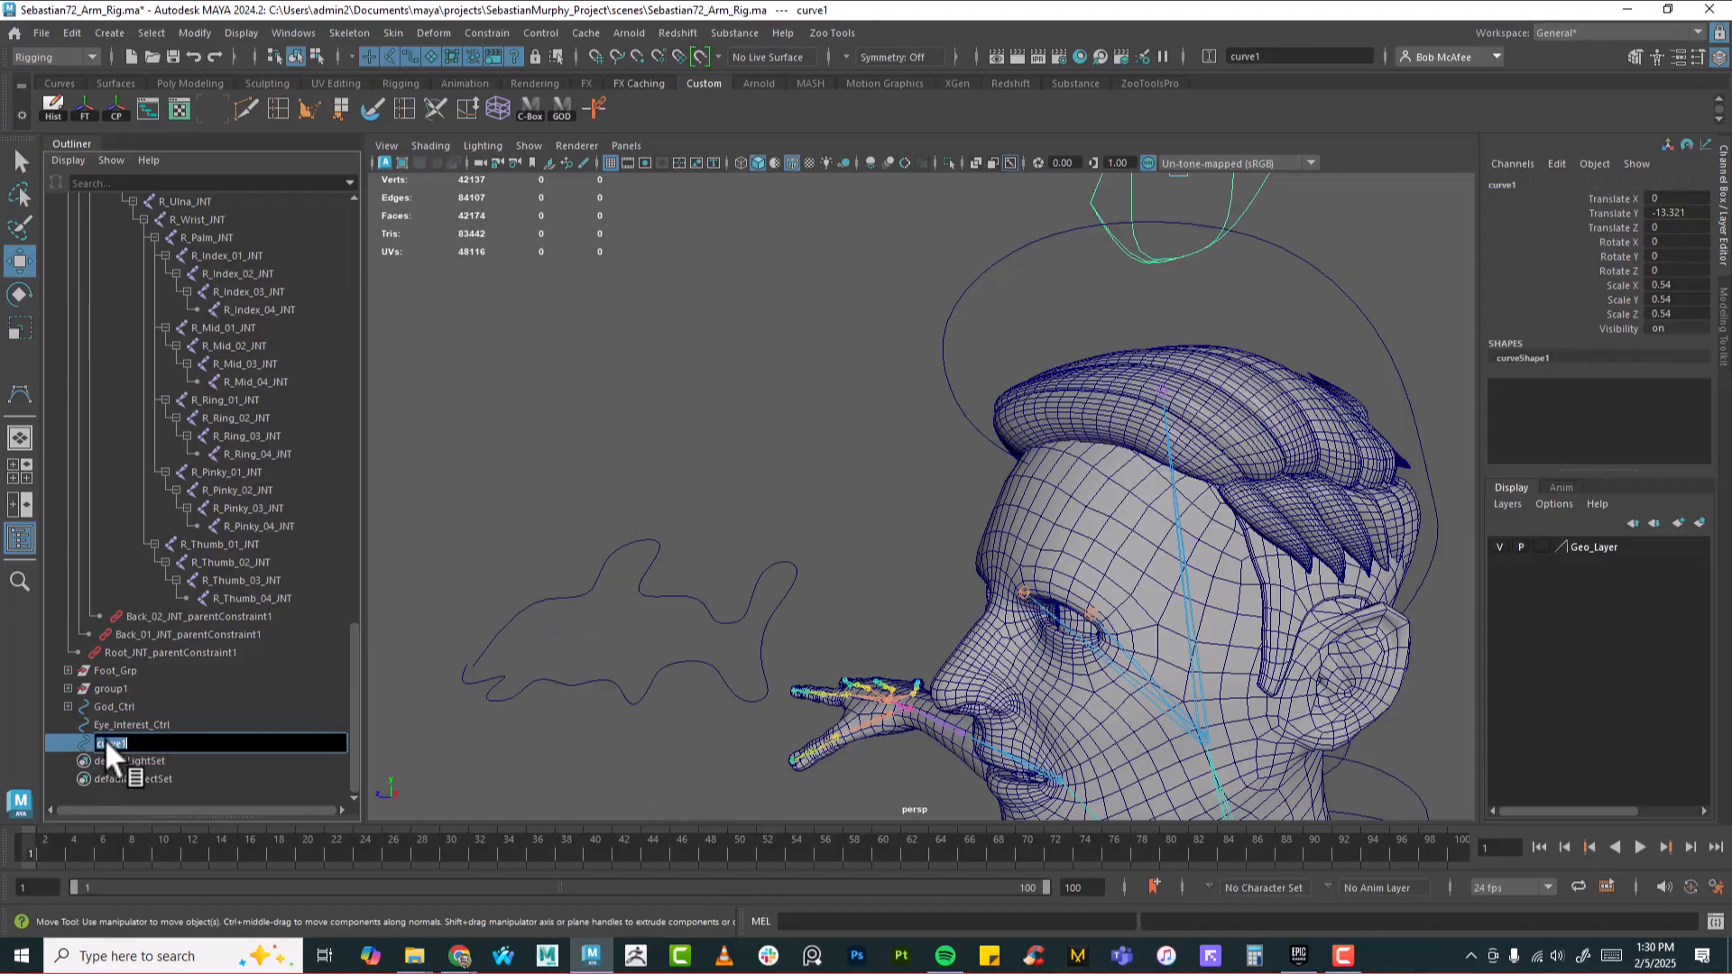
{"action": "type", "text": "Eye_Ctrl"}
{"action": "key", "text": "Return"}
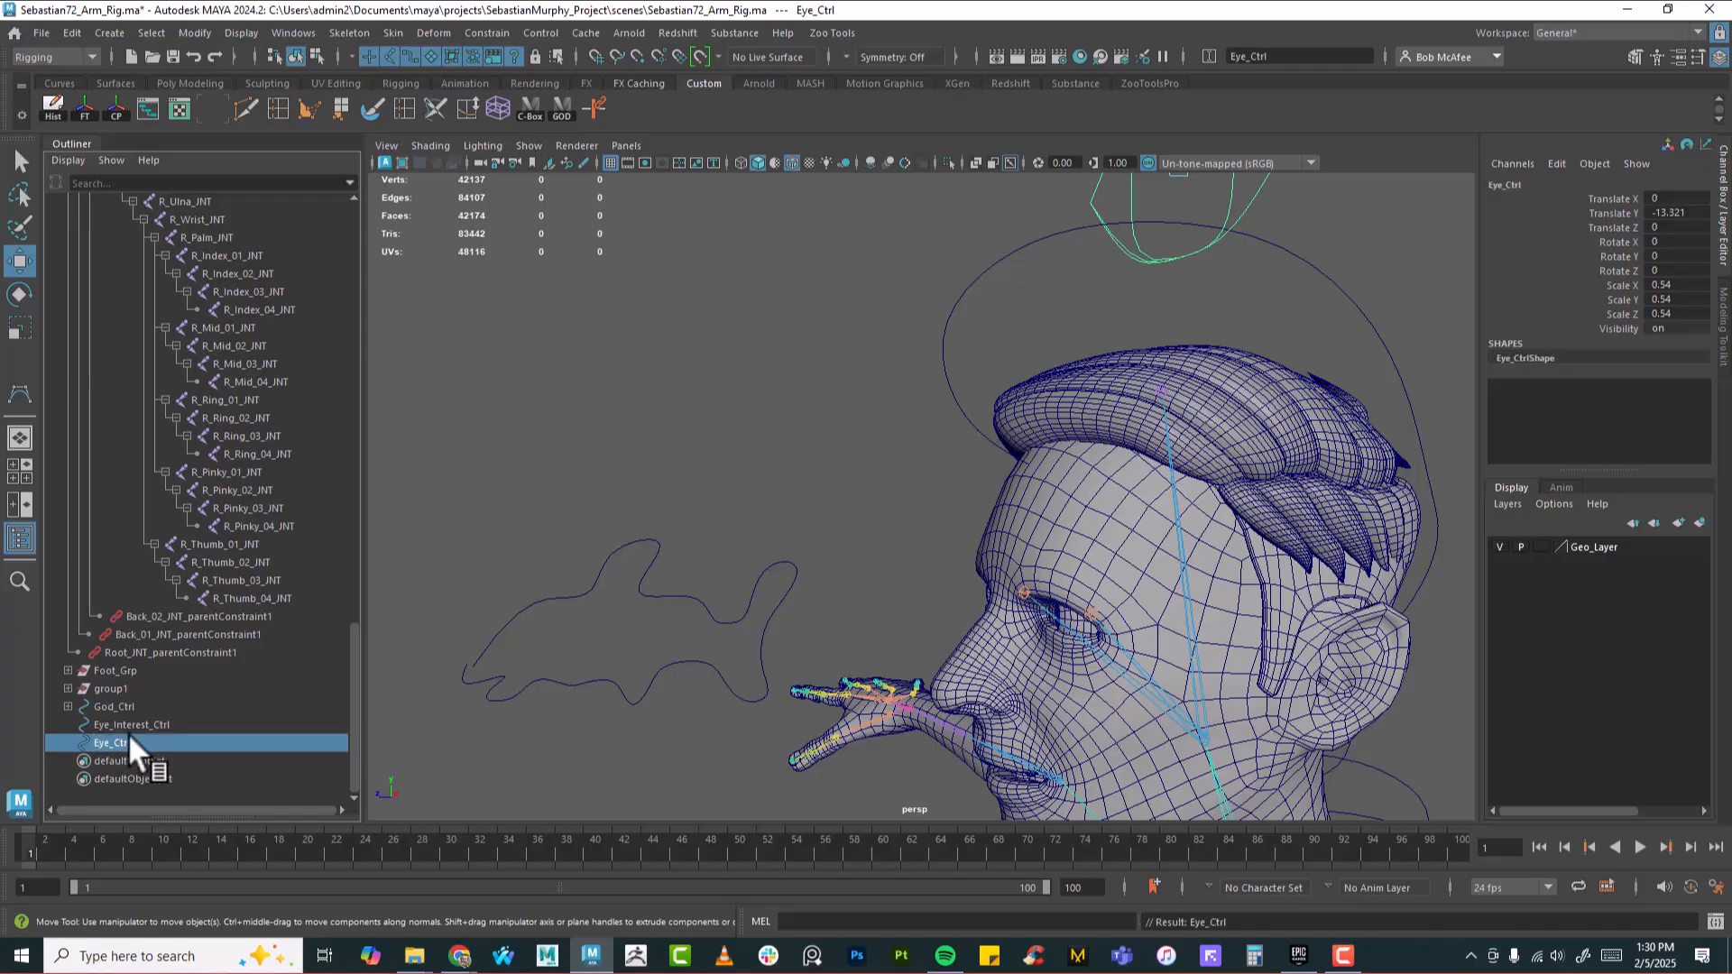
Group the Eye_Interest_Ctrl curve on its own and, with the head joints isolated, place the group's pivot midway between the two eye joints
{"action": "left_click", "coordinate": [682, 588]}
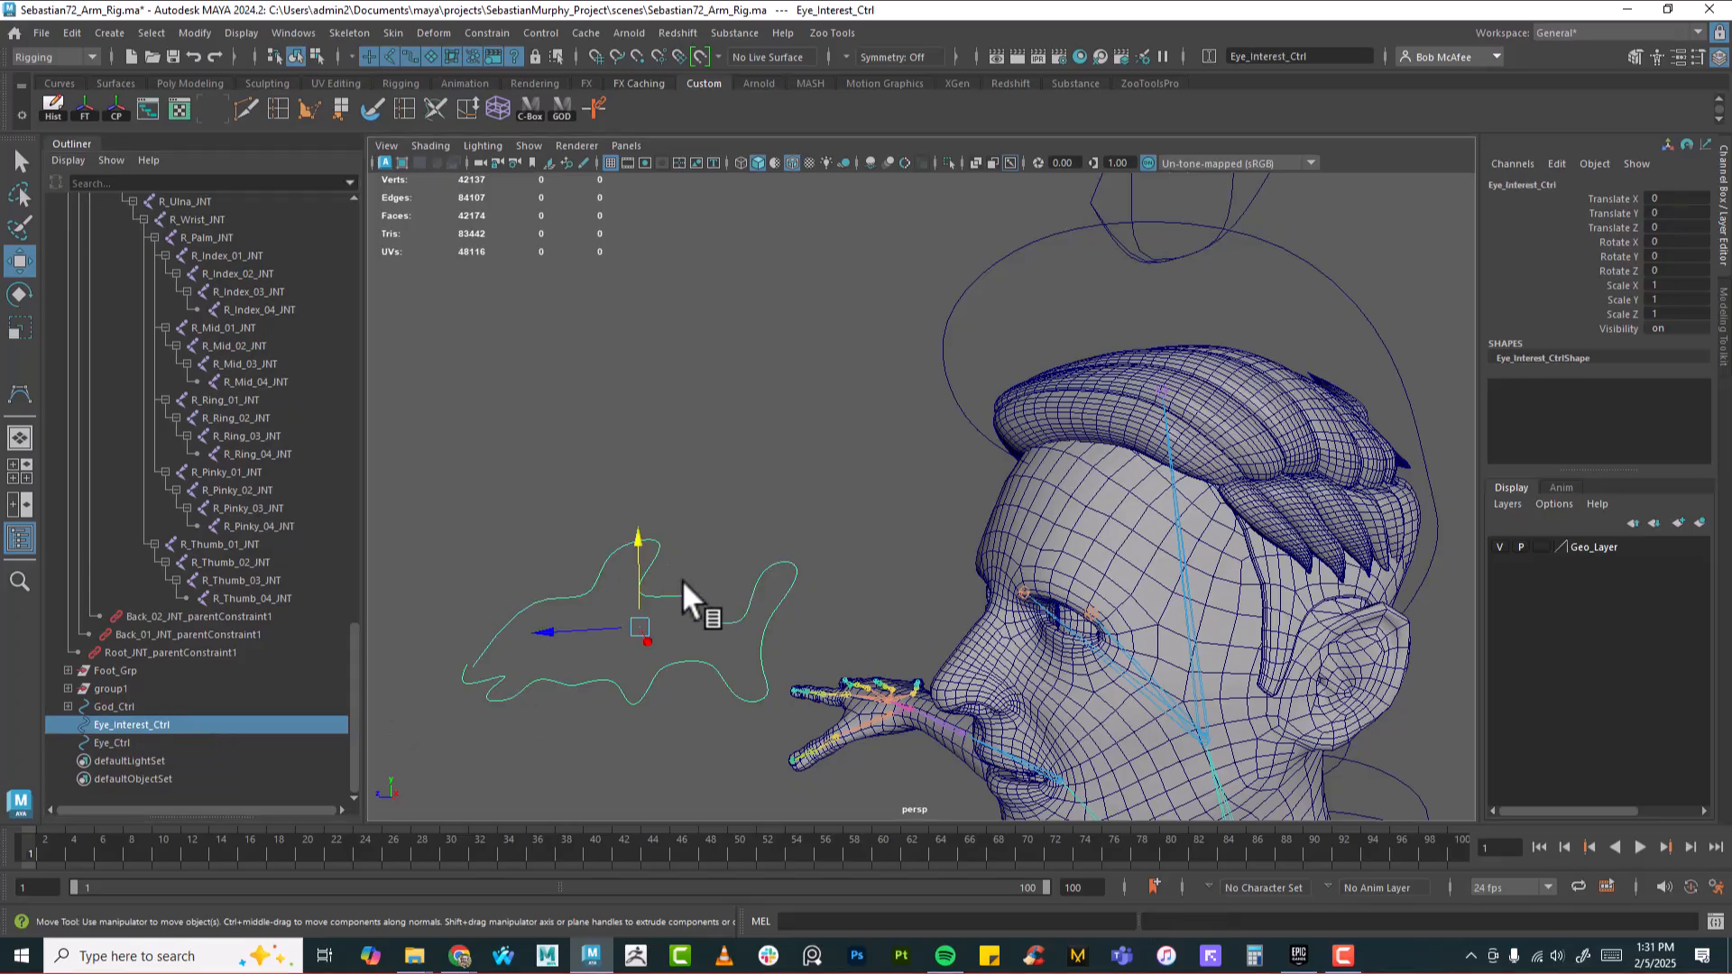
{"action": "key", "text": "ctrl+g"}
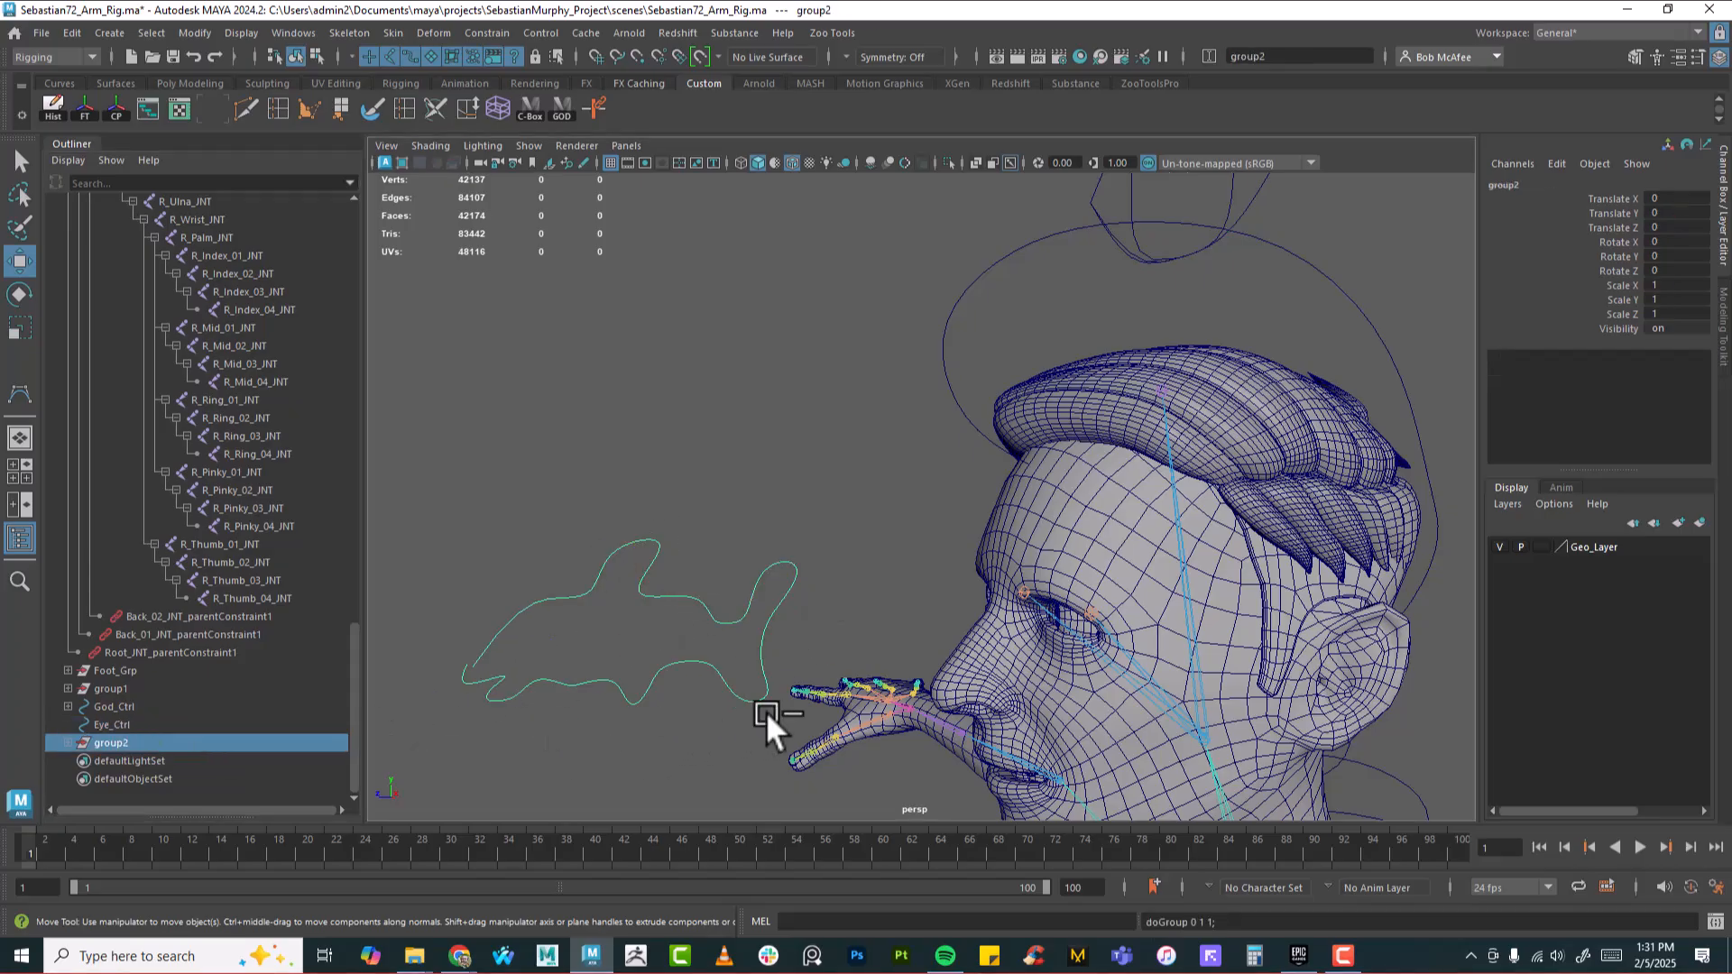
{"action": "left_click_drag", "start_coordinate": [1118, 641], "coordinate": [955, 554], "text": "alt"}
{"action": "left_click", "coordinate": [1074, 575]}
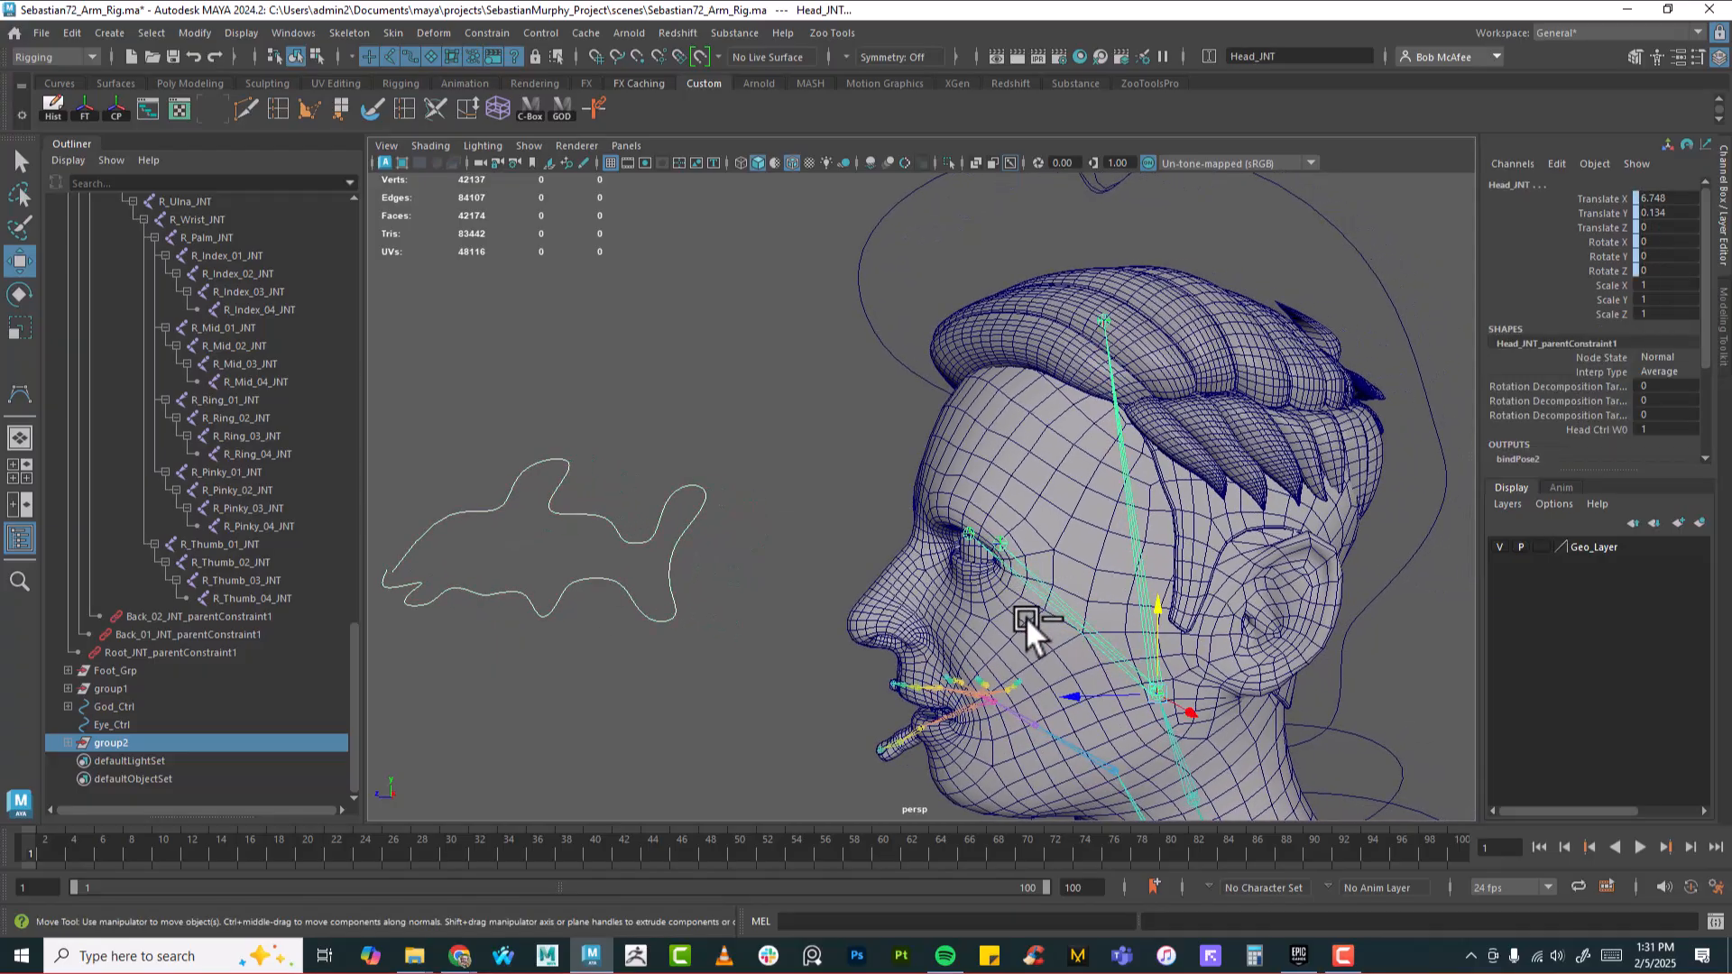
{"action": "left_click", "coordinate": [948, 162]}
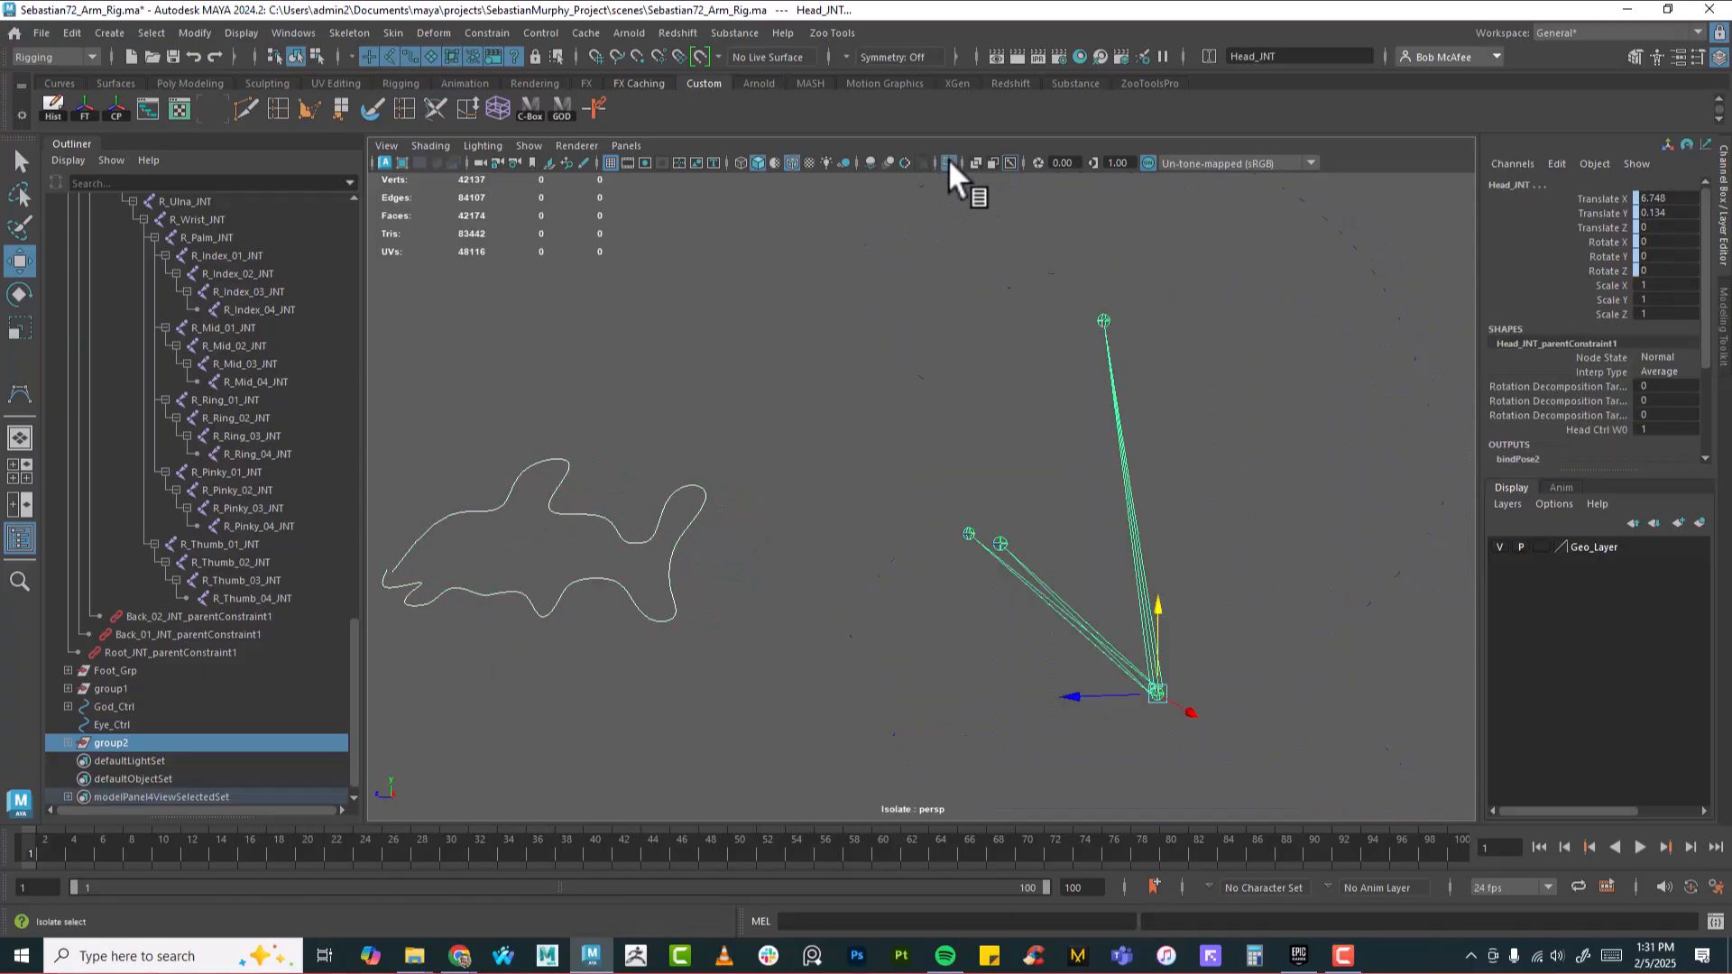
{"action": "left_click", "coordinate": [1066, 610], "text": "ctrl"}
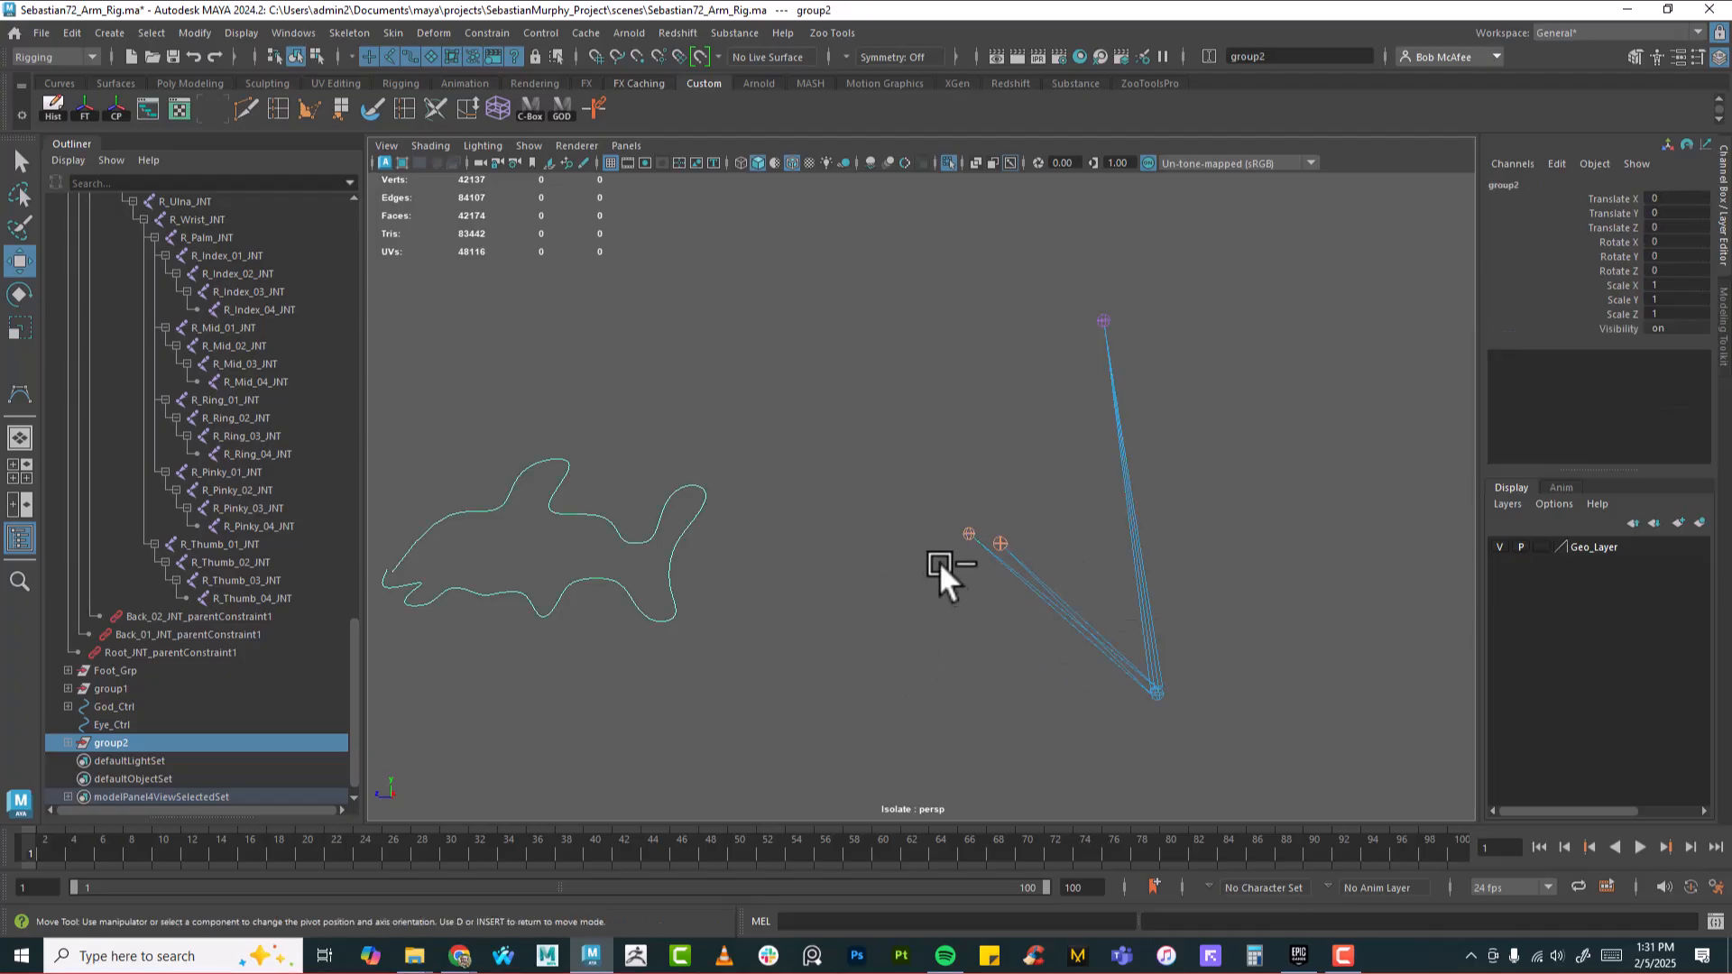
{"action": "left_click", "coordinate": [1000, 543]}
{"action": "left_click_drag", "start_coordinate": [947, 590], "coordinate": [841, 576], "text": "alt"}
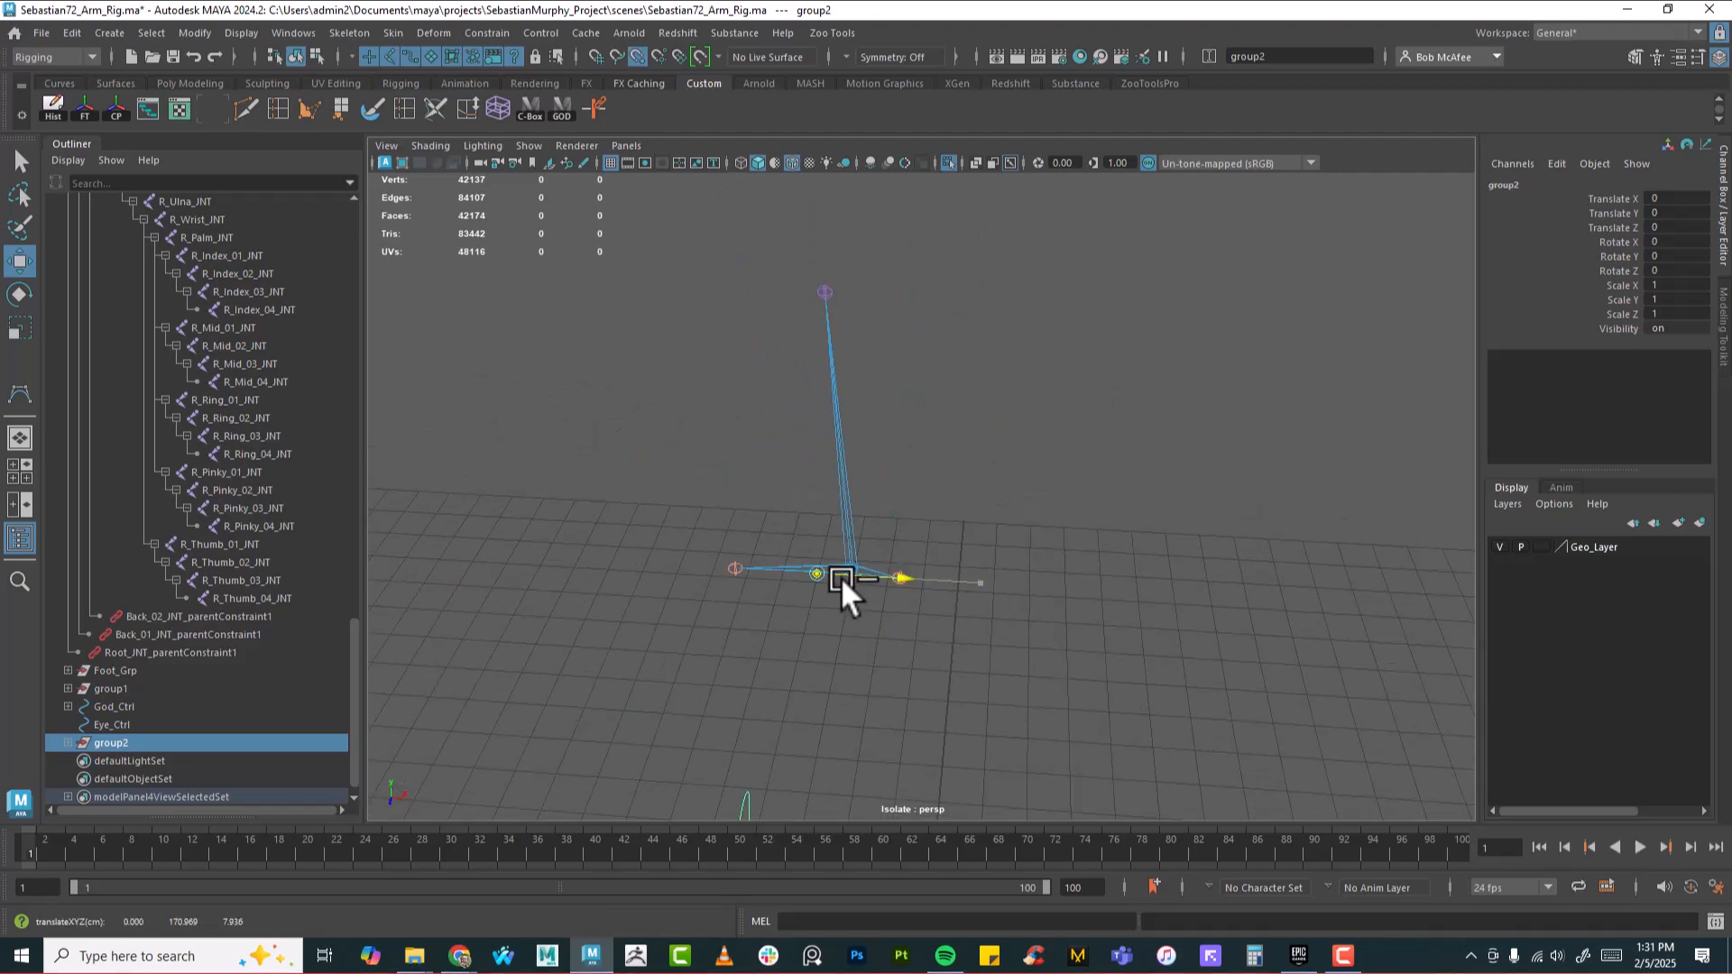
{"action": "left_click_drag", "start_coordinate": [1151, 658], "coordinate": [1272, 539], "text": "alt"}
Rename the new group to Eye_Interest_Ctrl_Grp and turn off isolation to show the whole character again
{"action": "double_click", "coordinate": [141, 740]}
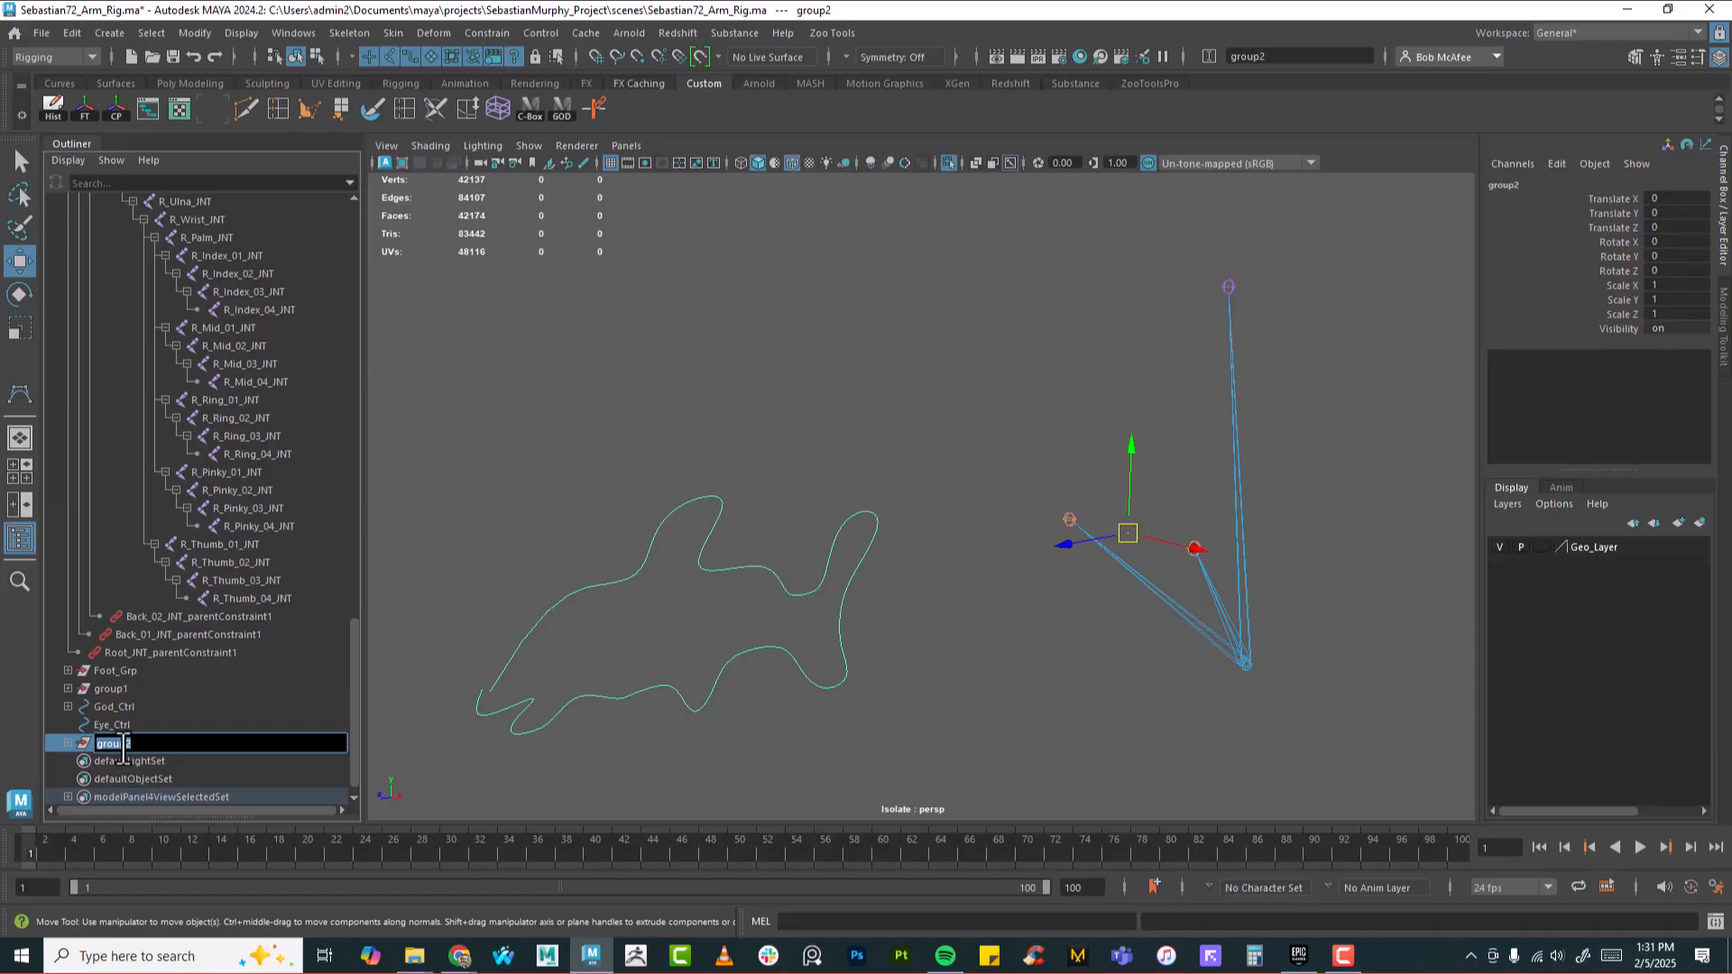
{"action": "type", "text": "Eye_Interest_Ctrl_Grp"}
{"action": "key", "text": "Return"}
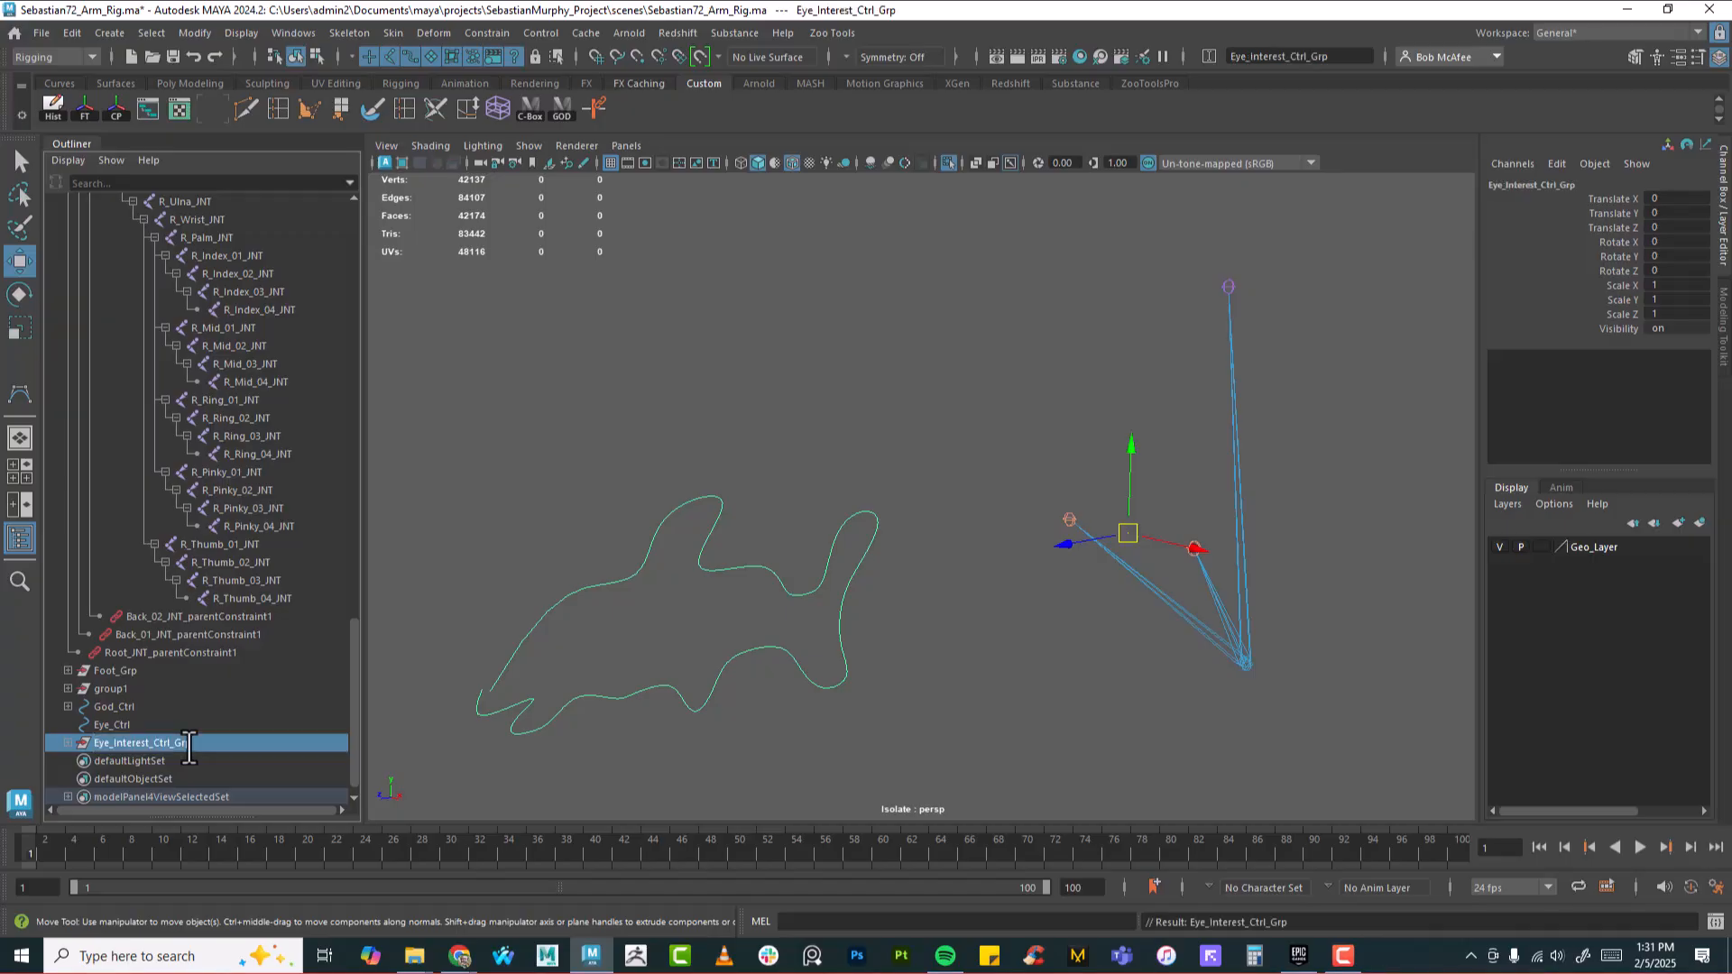
{"action": "left_click", "coordinate": [948, 163]}
{"action": "scroll", "coordinate": [1050, 531], "scroll_direction": "up", "scroll_amount": 2}
{"action": "scroll", "coordinate": [939, 568], "scroll_direction": "down", "scroll_amount": 2}
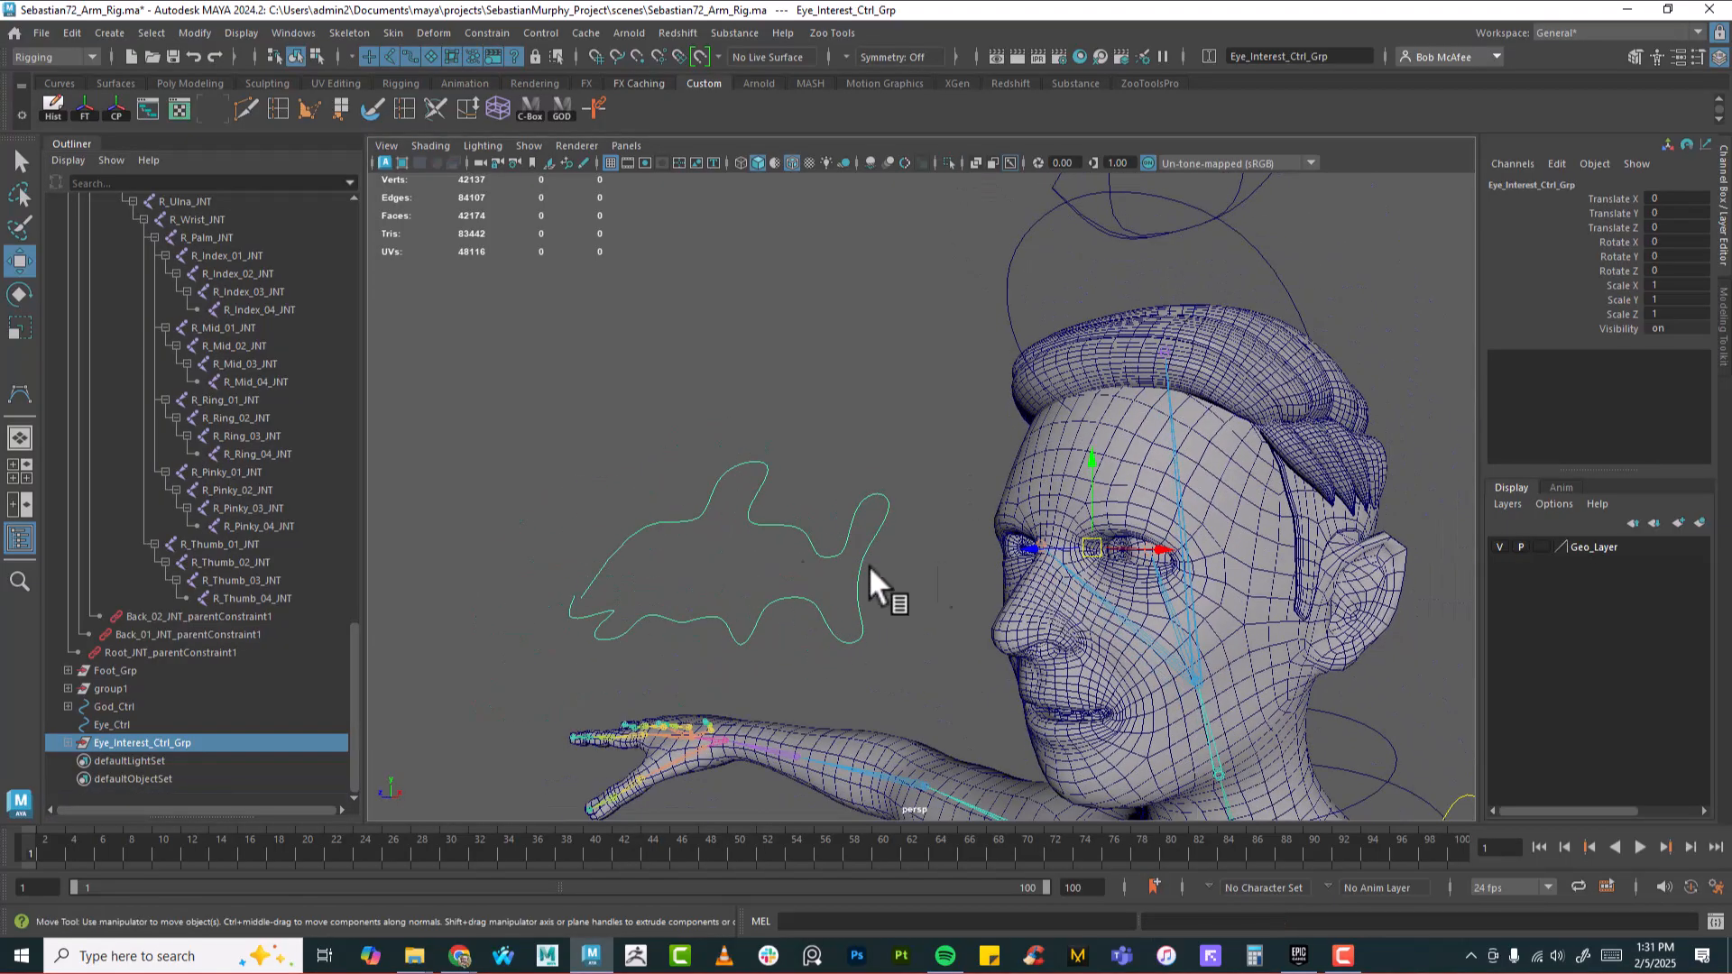
{"action": "left_click_drag", "start_coordinate": [1173, 568], "coordinate": [1046, 545], "text": "alt"}
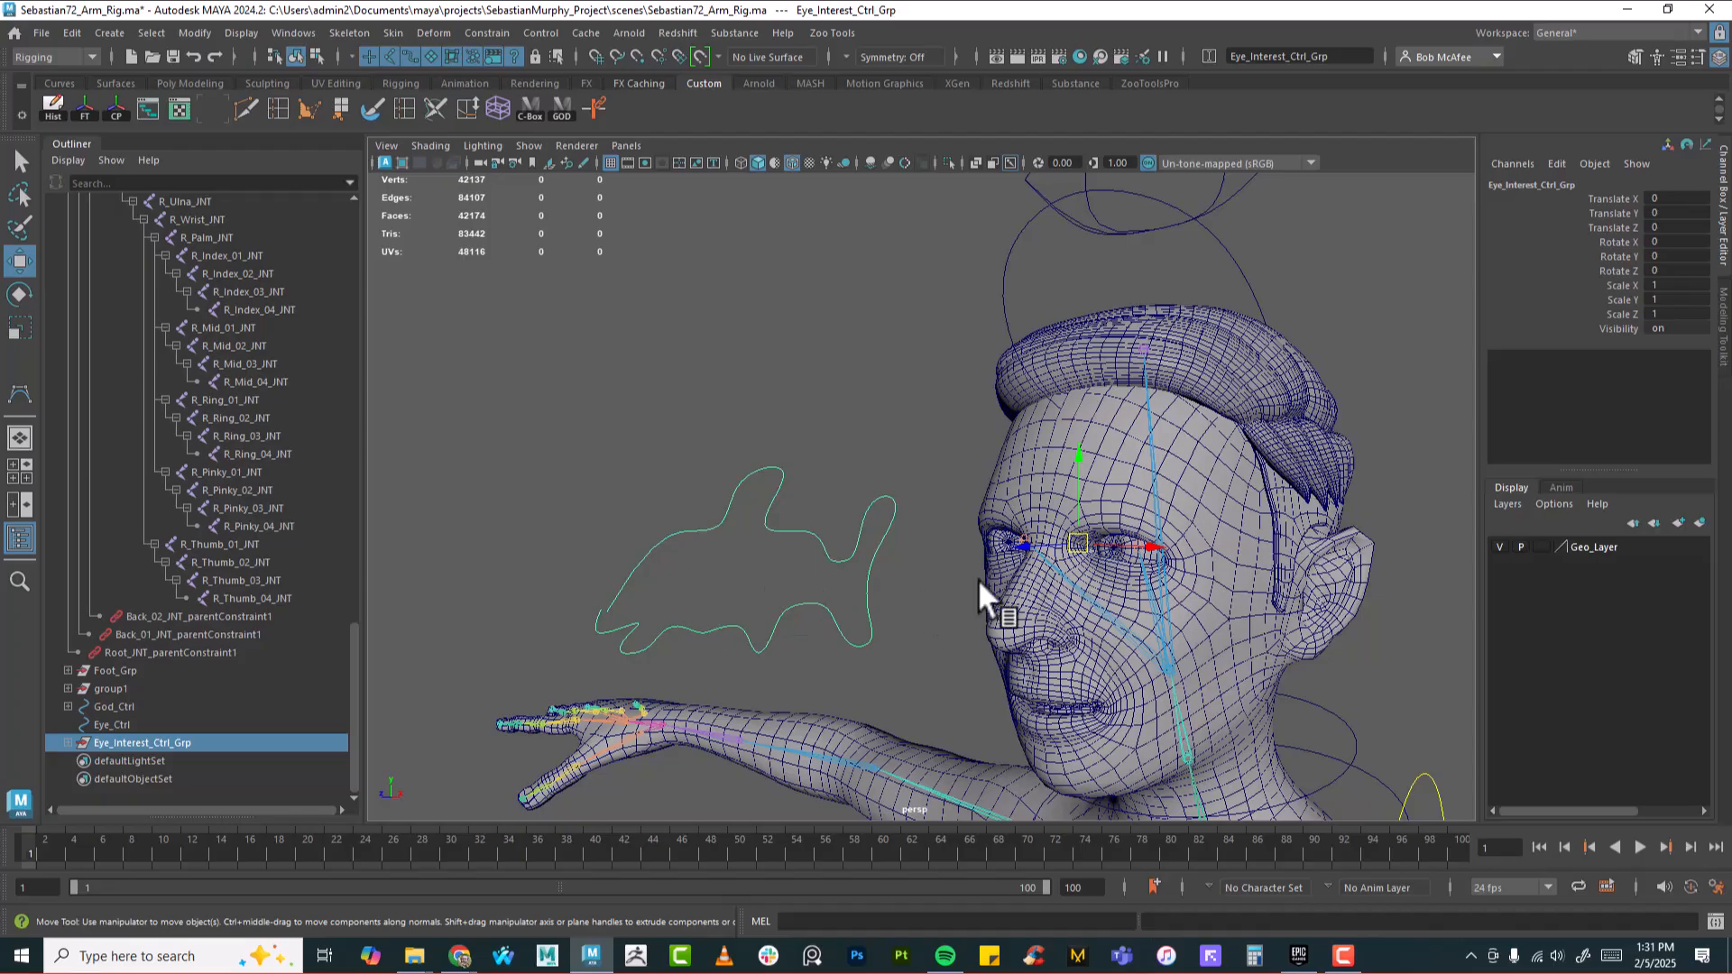
Test-rotate Eye_Interest_Ctrl_Grp around its pivot between the eyes and undo the rotation
{"action": "left_click", "coordinate": [20, 294]}
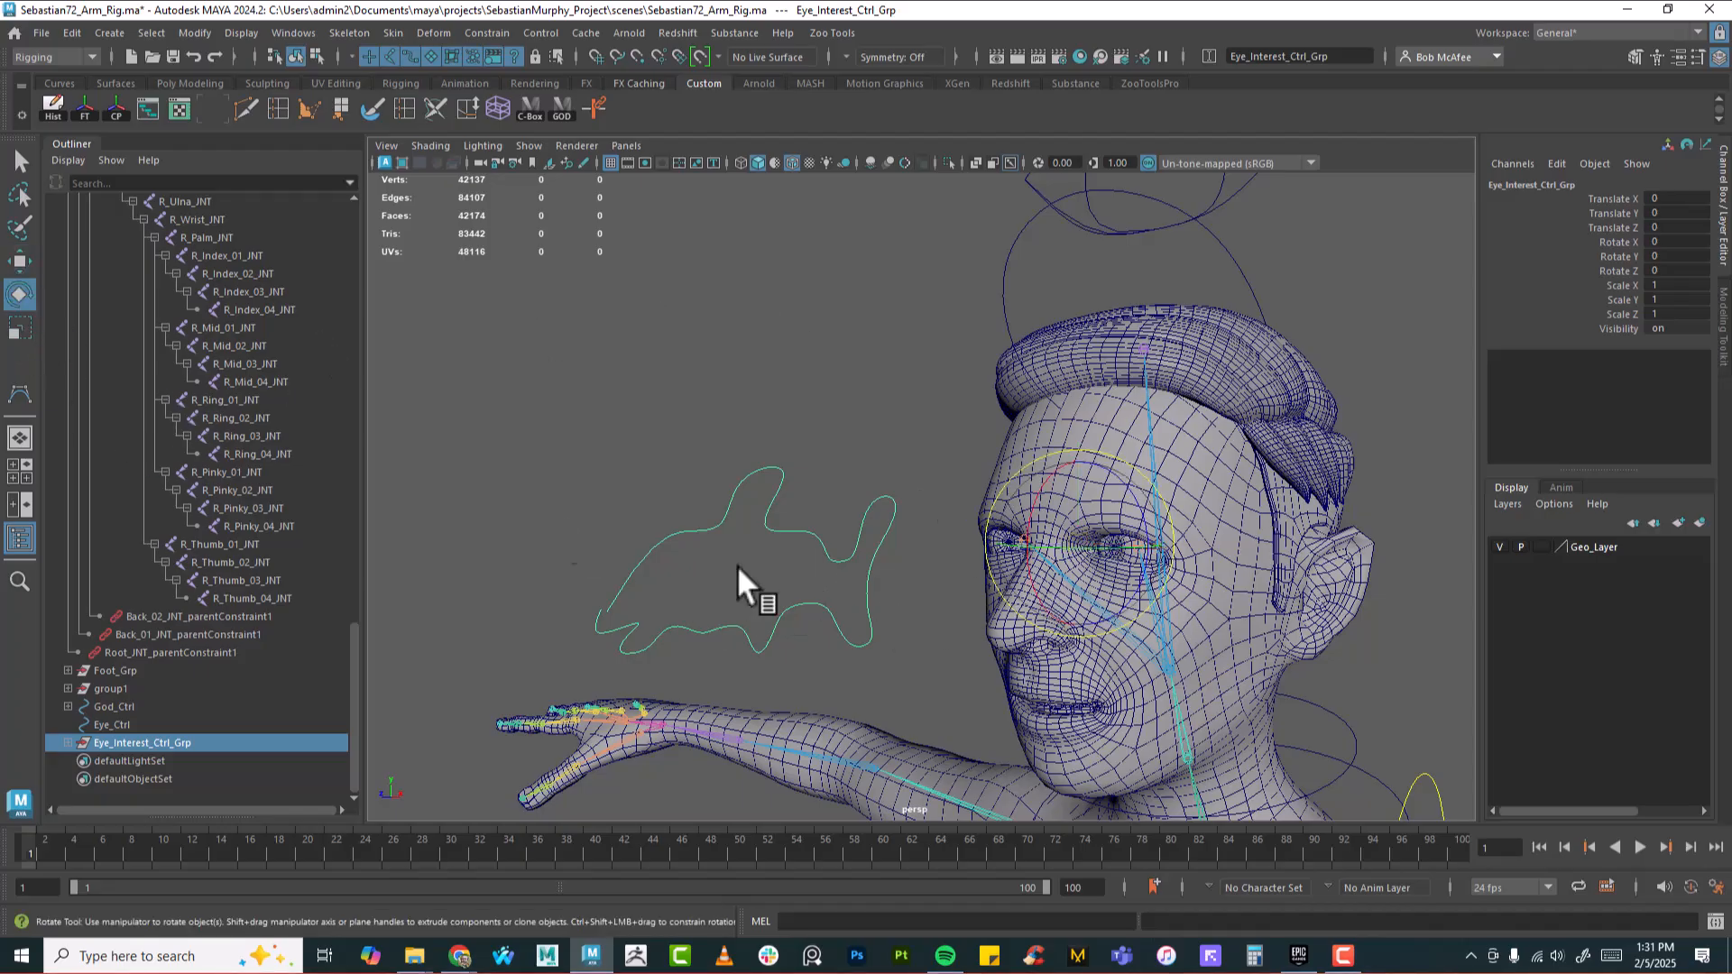
{"action": "mouse_move", "coordinate": [1050, 529]}
{"action": "left_mouse_down"}
{"action": "mouse_move", "coordinate": [1081, 521]}
{"action": "mouse_move", "coordinate": [1001, 525]}
{"action": "mouse_move", "coordinate": [1088, 536]}
{"action": "mouse_move", "coordinate": [1027, 514]}
{"action": "left_mouse_up"}
{"action": "key", "text": "ctrl+z"}
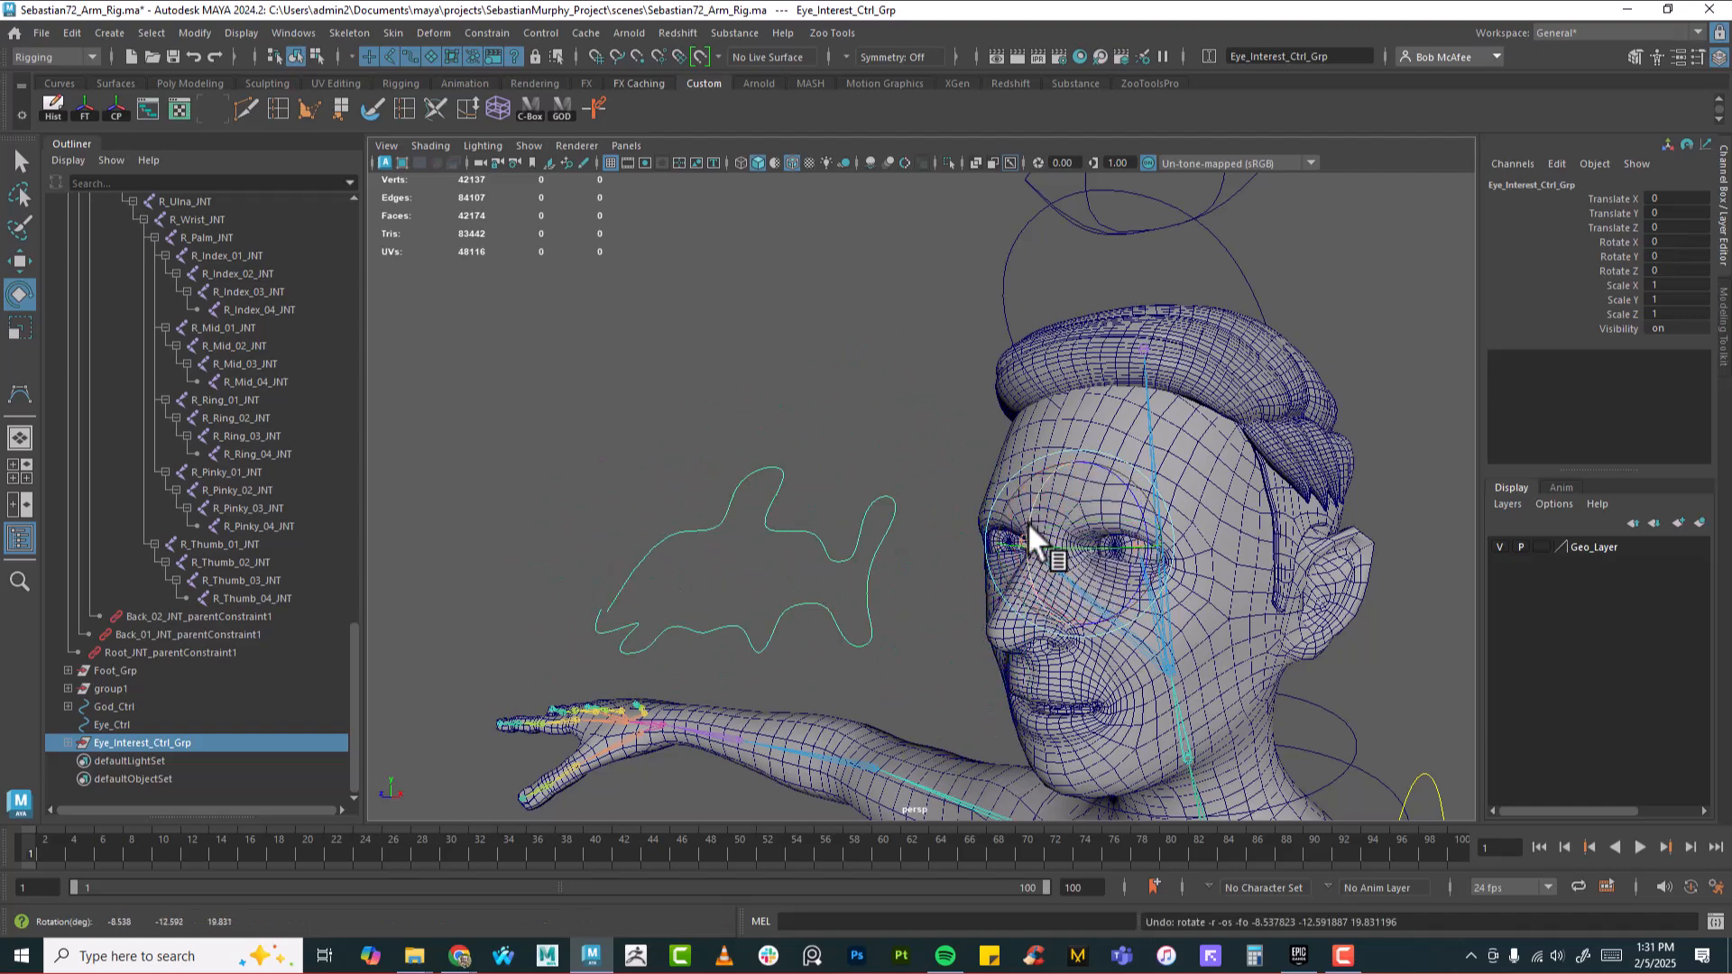
{"action": "middle_click_drag", "start_coordinate": [1091, 552], "coordinate": [1116, 566], "text": "alt"}
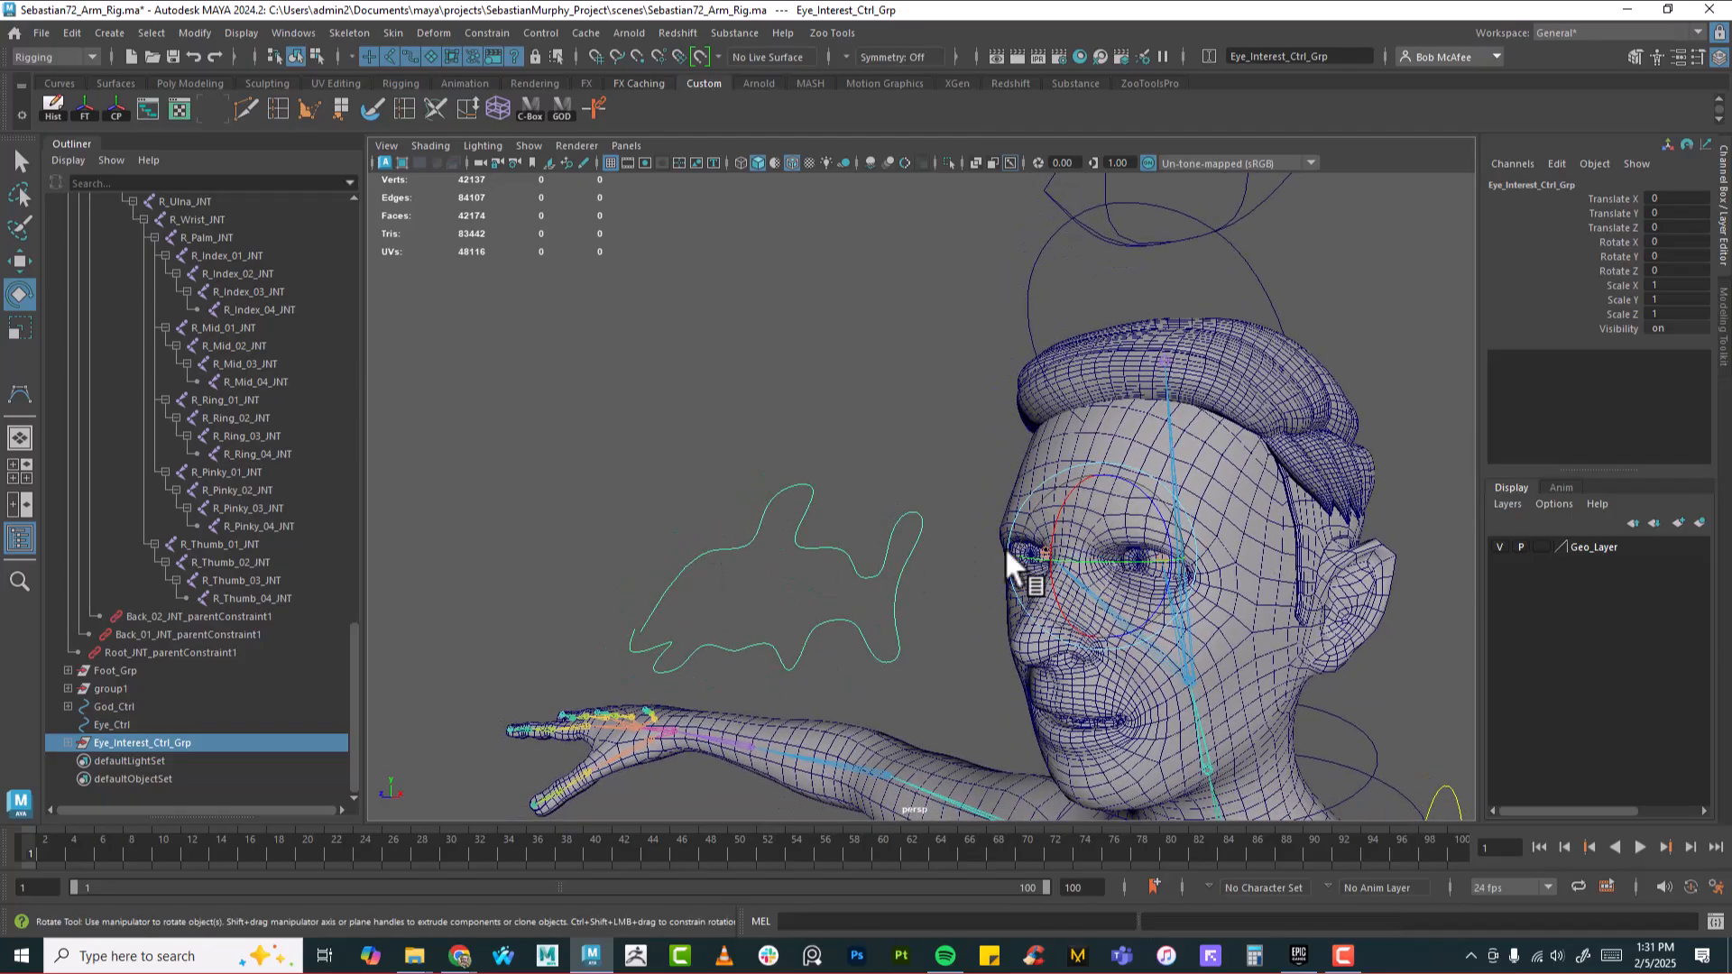
{"action": "left_click_drag", "start_coordinate": [1187, 503], "coordinate": [1185, 543], "text": "alt"}
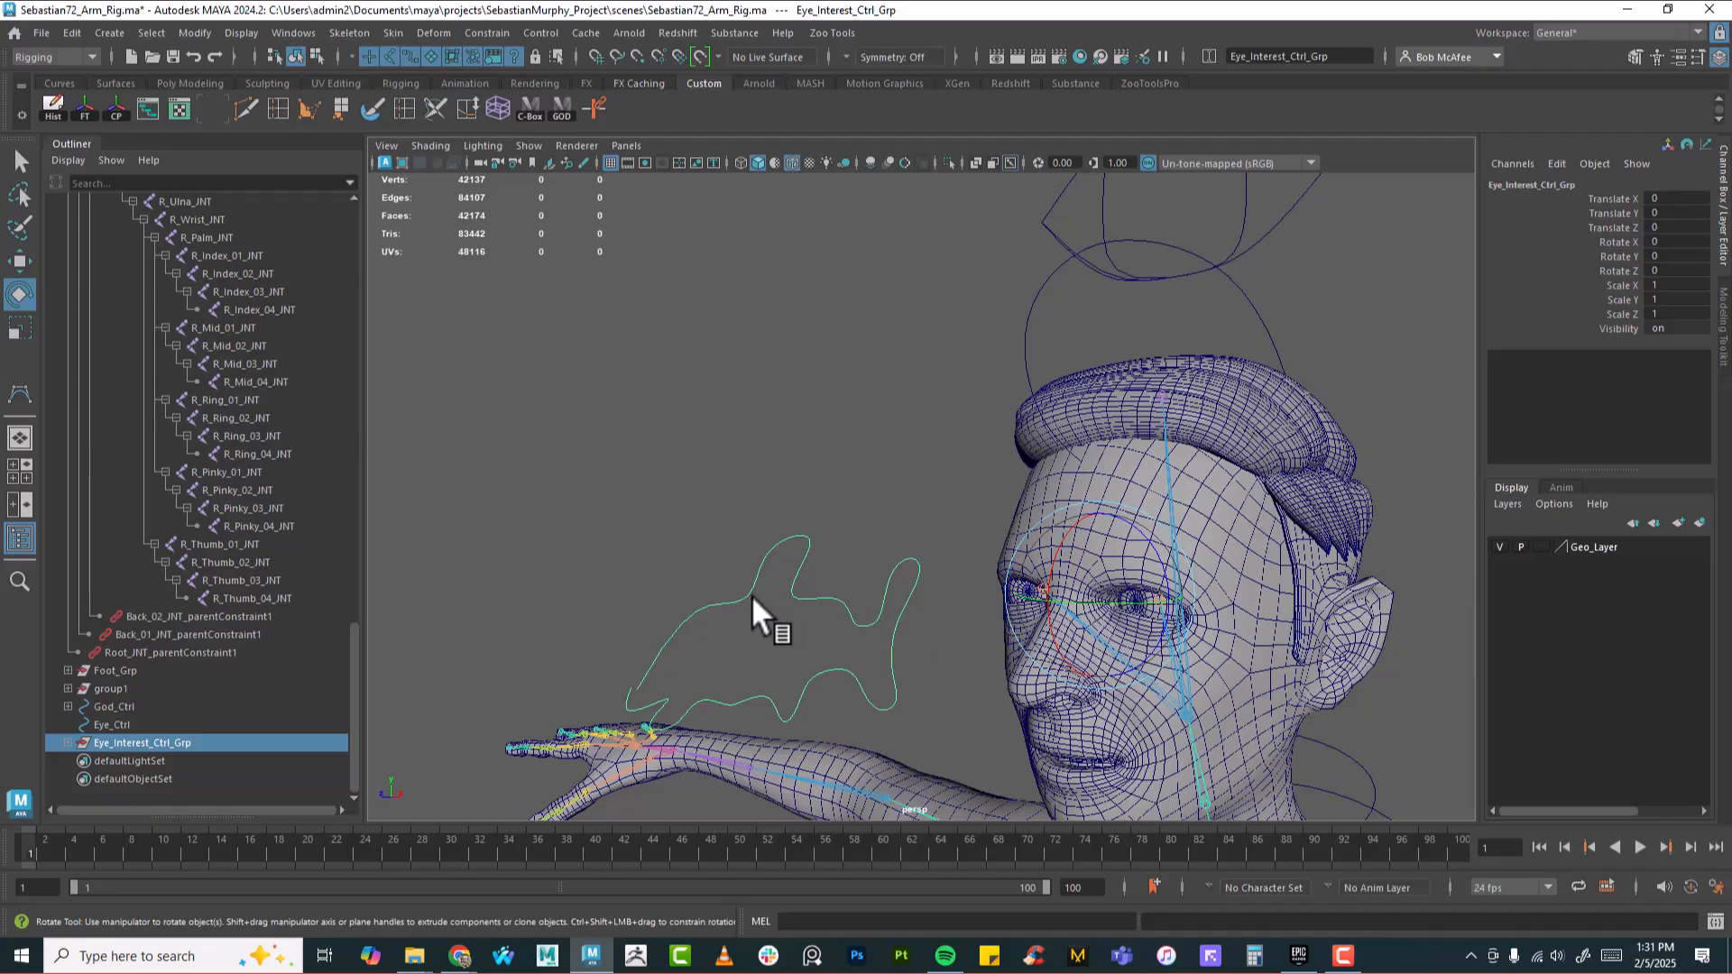
Orient-constrain Eye_Interest_Ctrl_Grp to Eye_Ctrl on all axes, with Maintain offset off and weight 1
{"action": "left_click_drag", "start_coordinate": [1112, 590], "coordinate": [1123, 487], "text": "alt"}
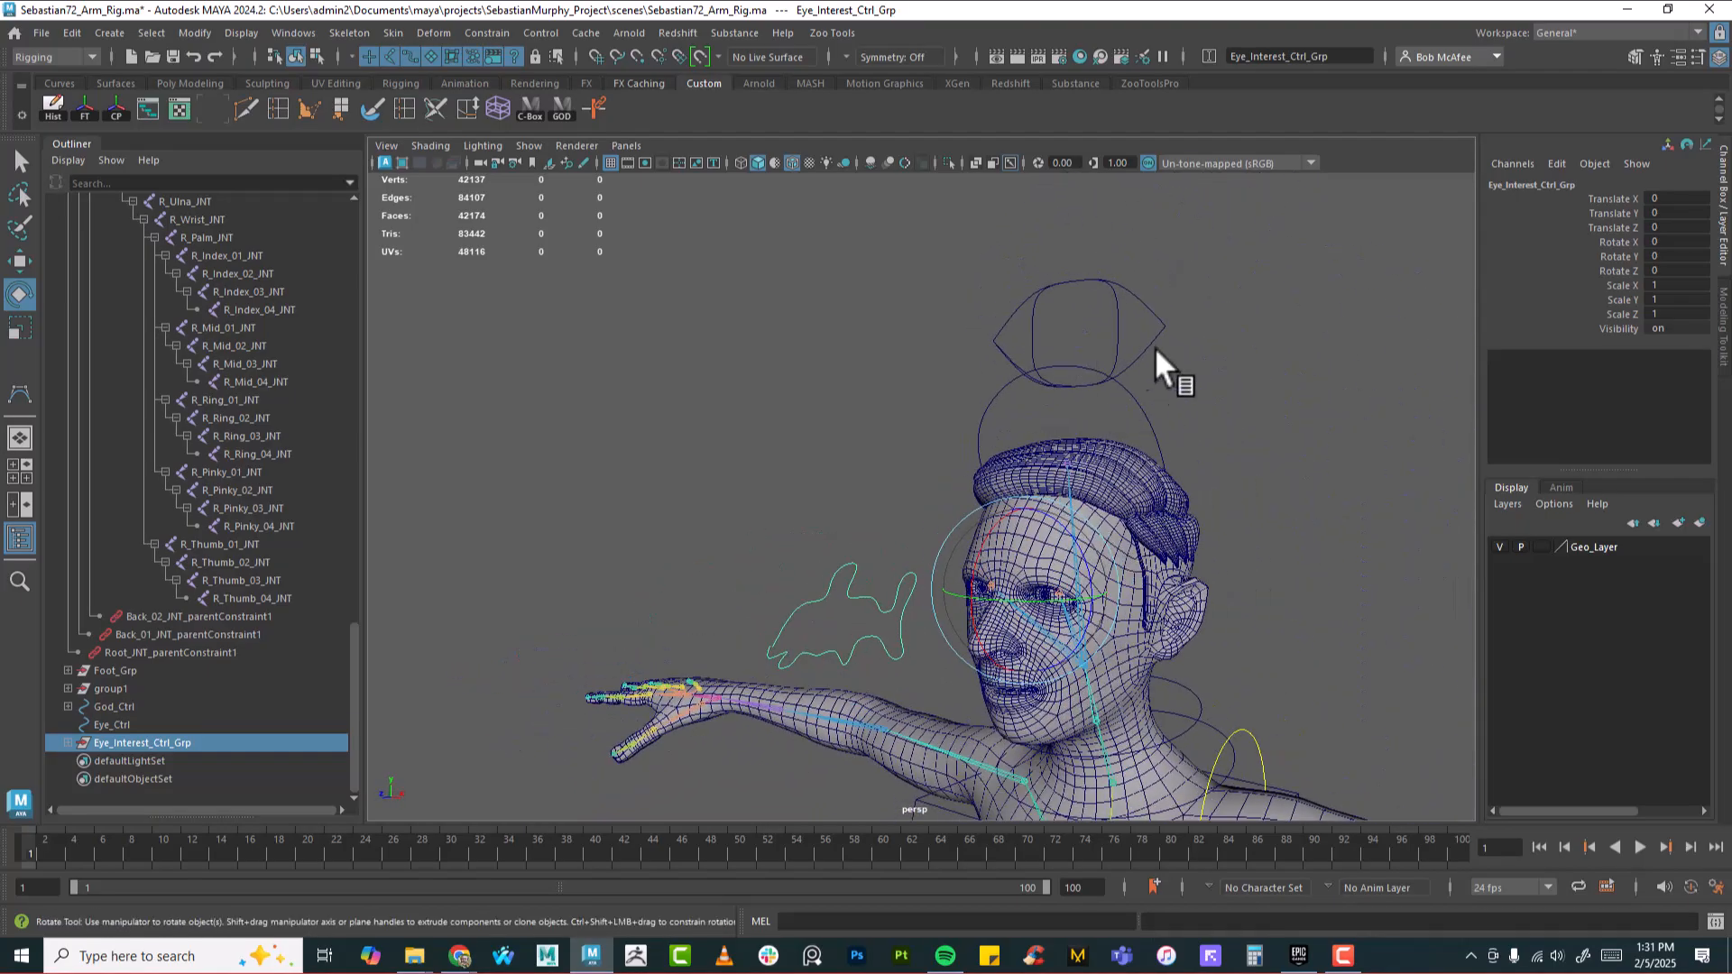
{"action": "left_click", "coordinate": [1164, 329], "text": "shift"}
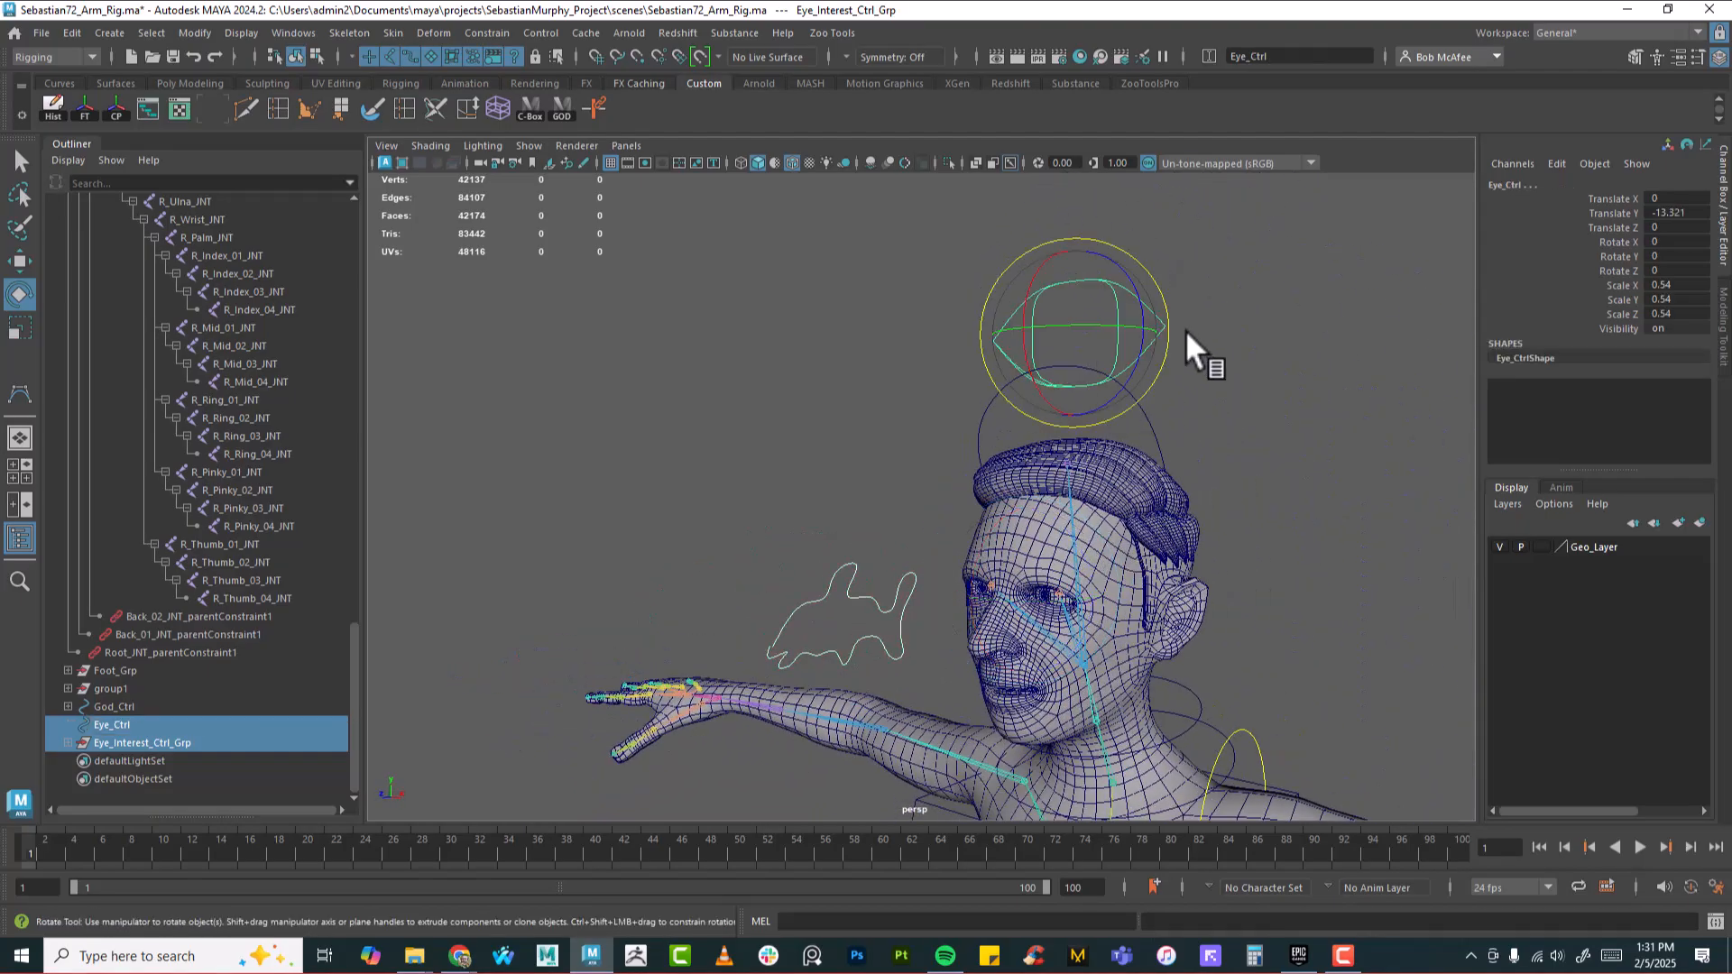
{"action": "left_click", "coordinate": [126, 741], "text": "ctrl"}
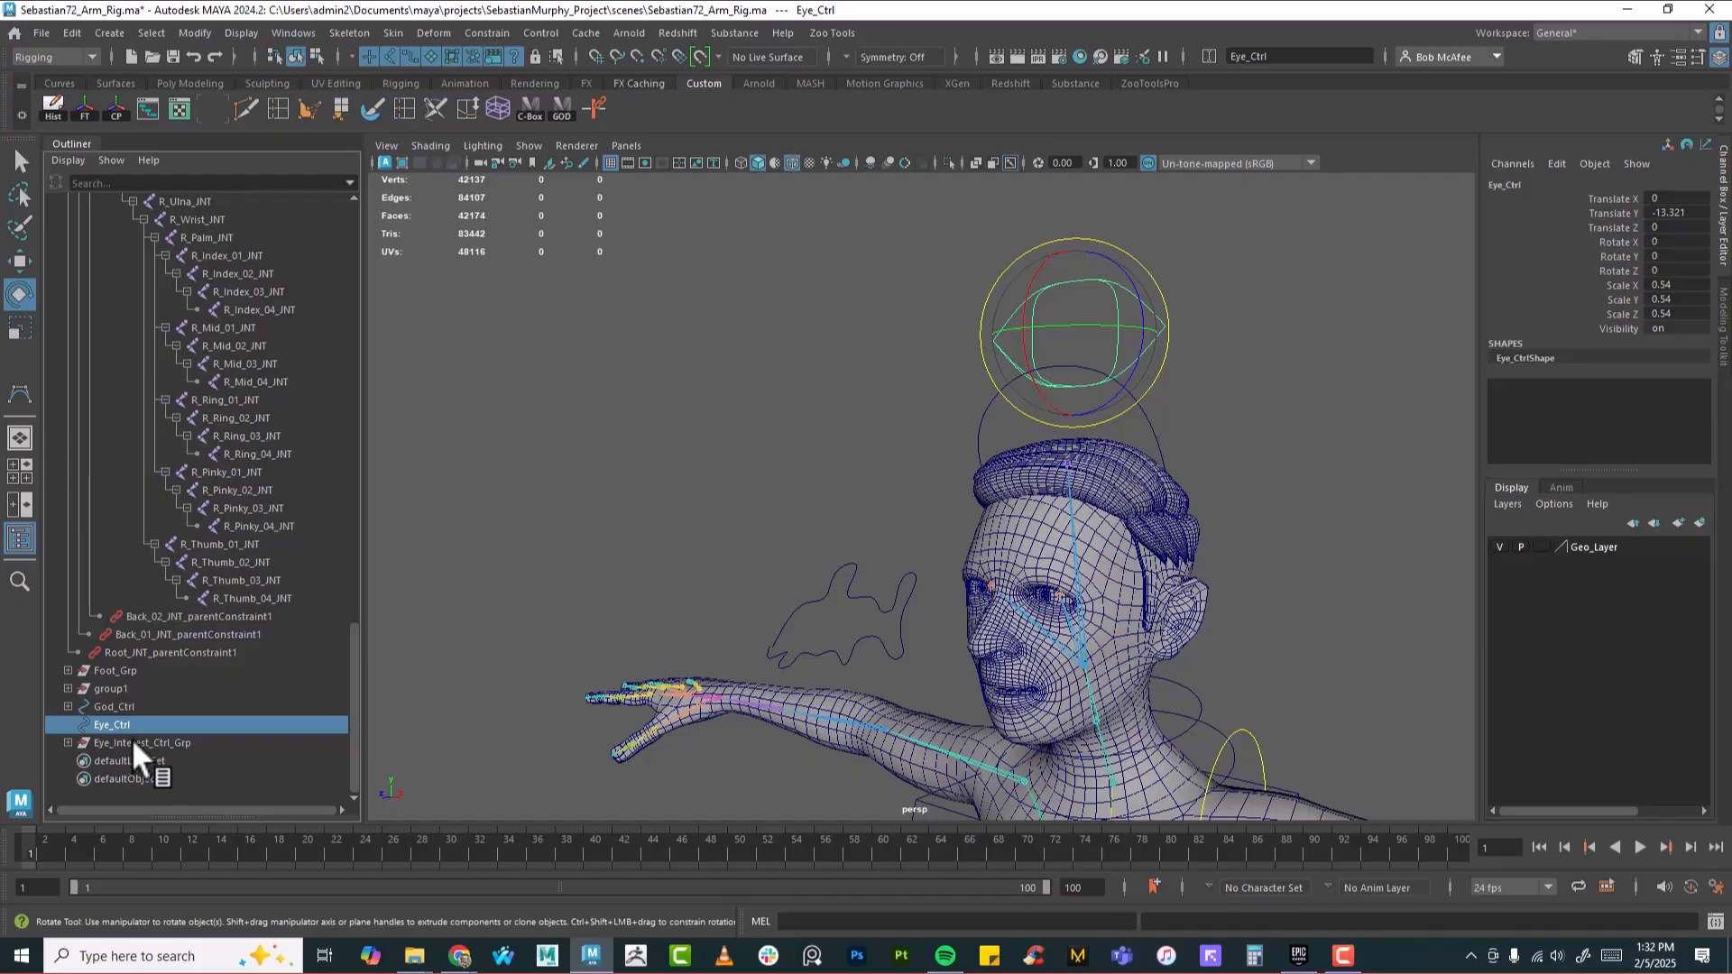
{"action": "left_click", "coordinate": [131, 741], "text": "ctrl"}
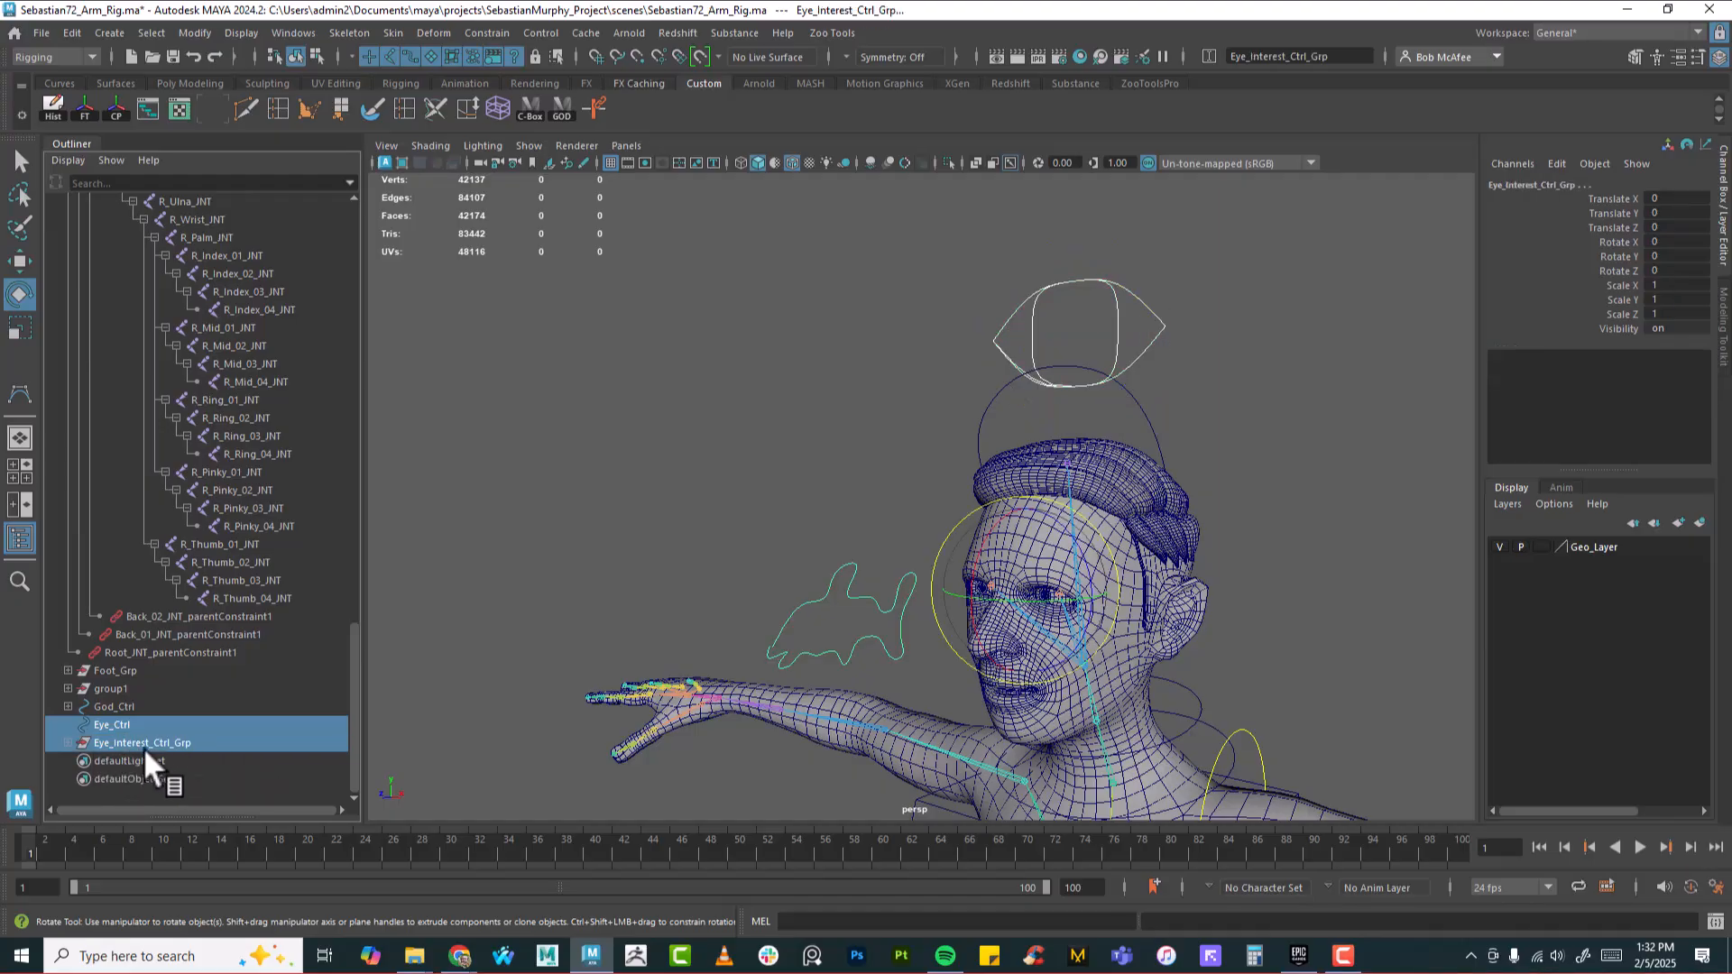
{"action": "left_click", "coordinate": [1594, 164]}
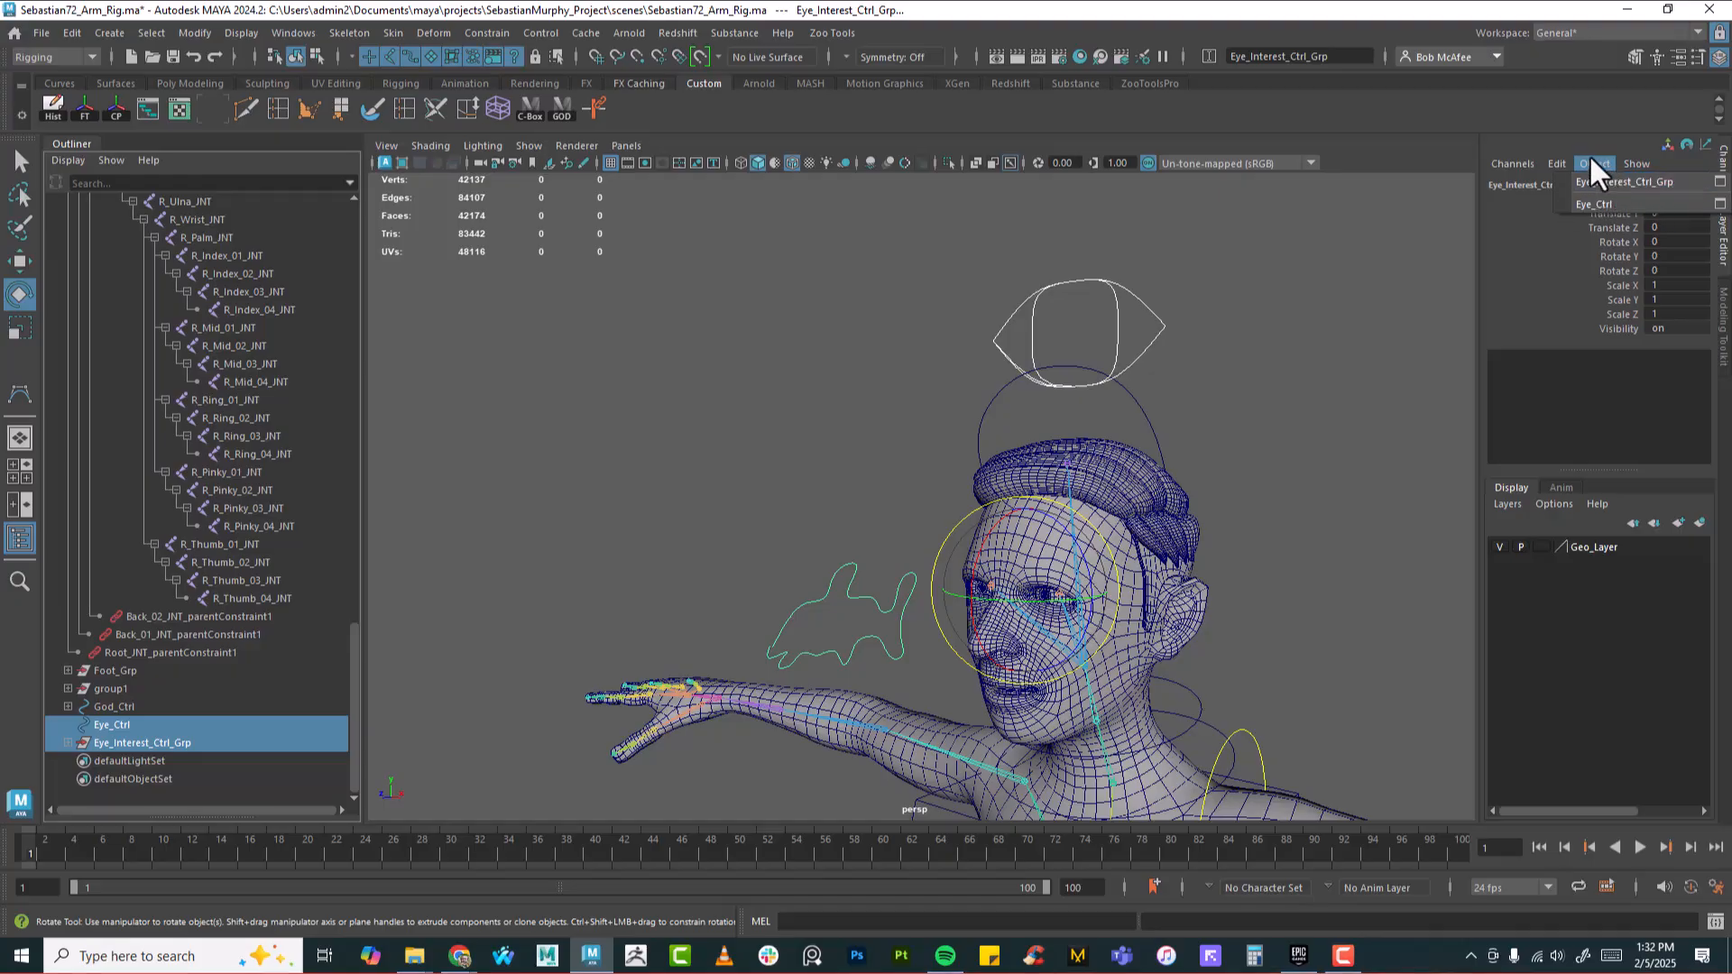
{"action": "left_click", "coordinate": [1592, 155]}
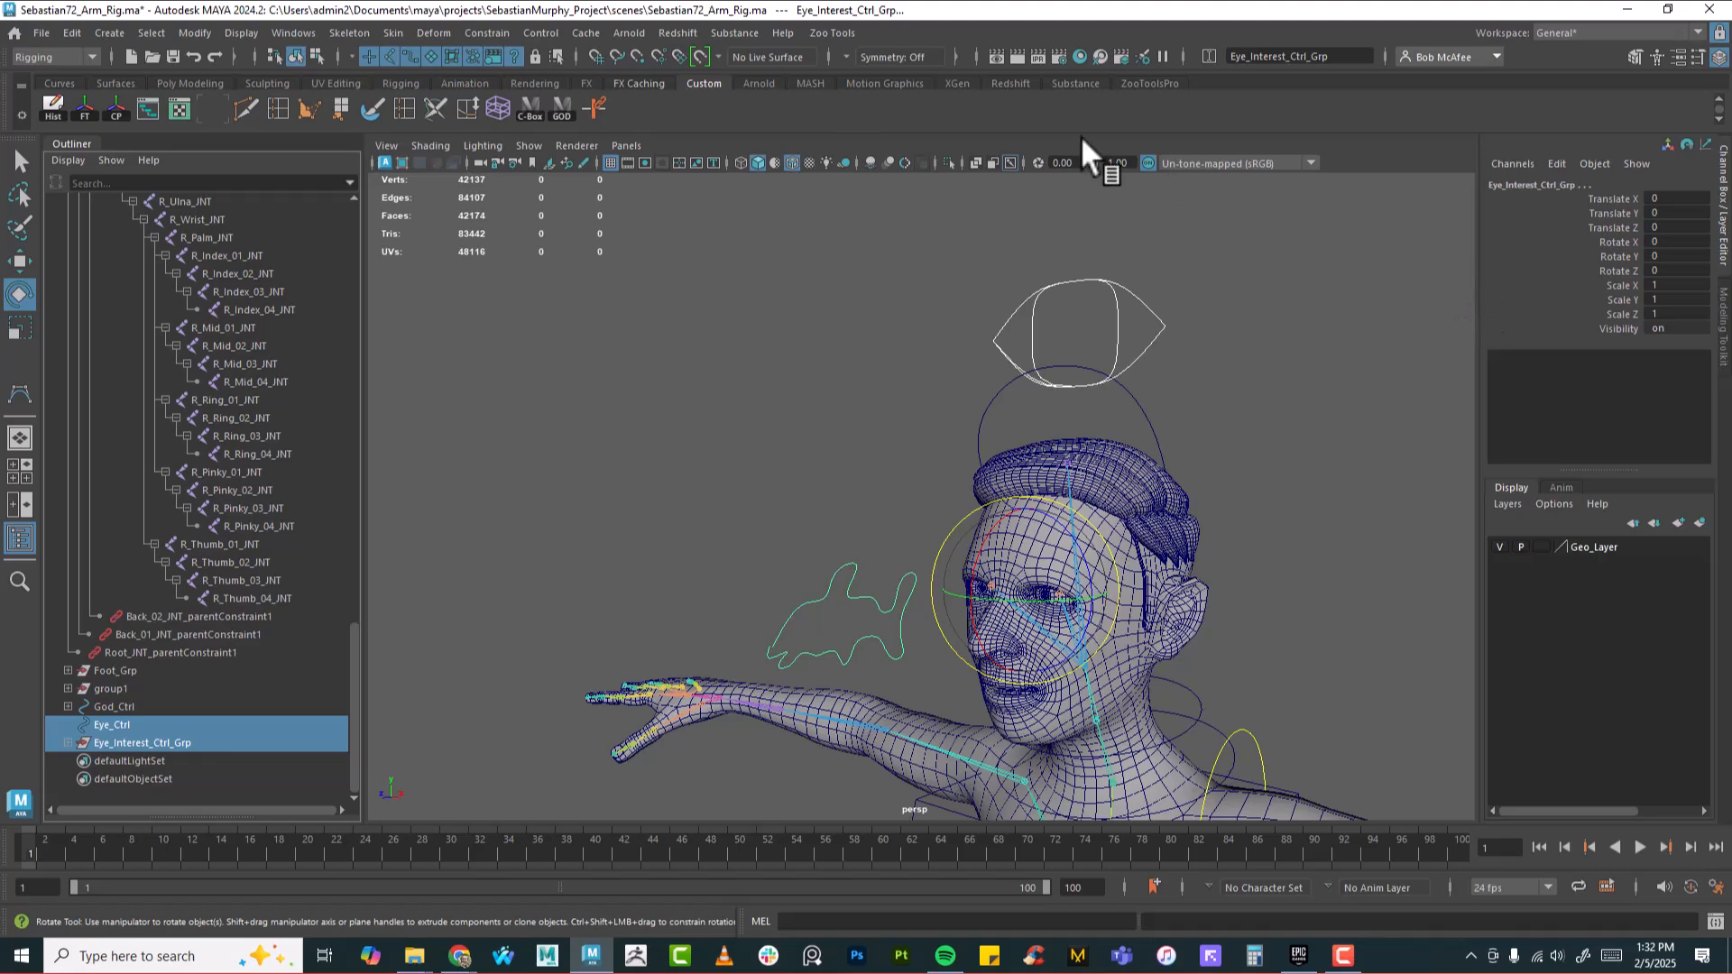
{"action": "left_click", "coordinate": [489, 32]}
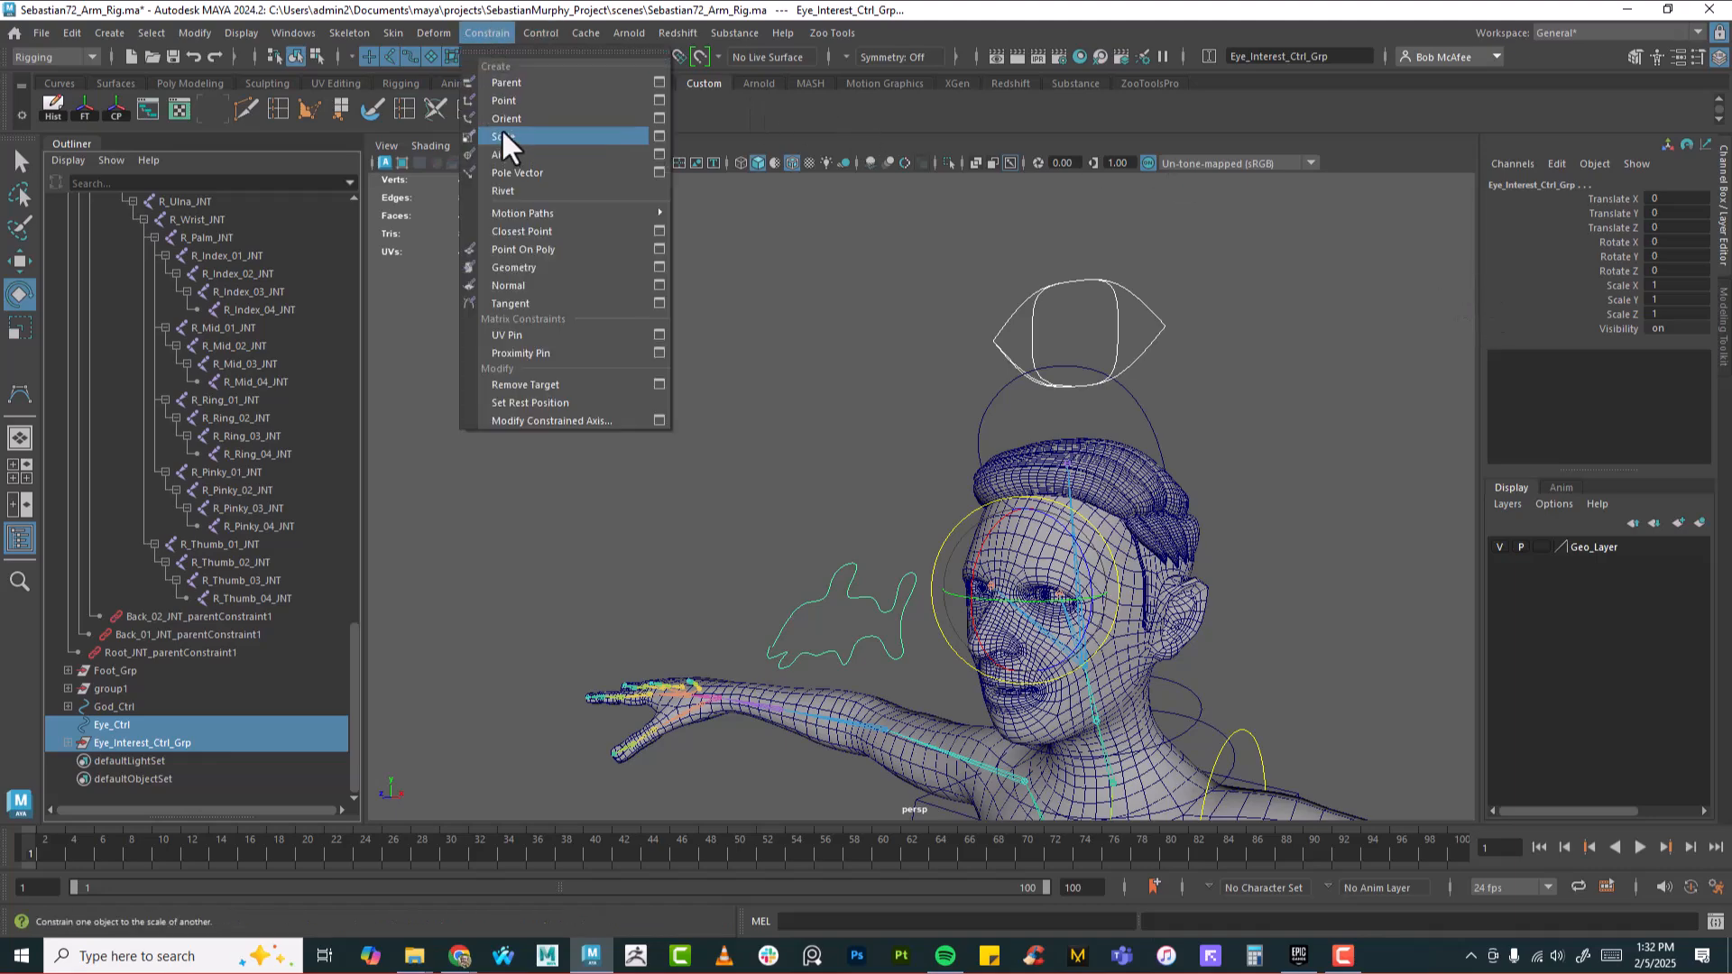
{"action": "left_click", "coordinate": [659, 117]}
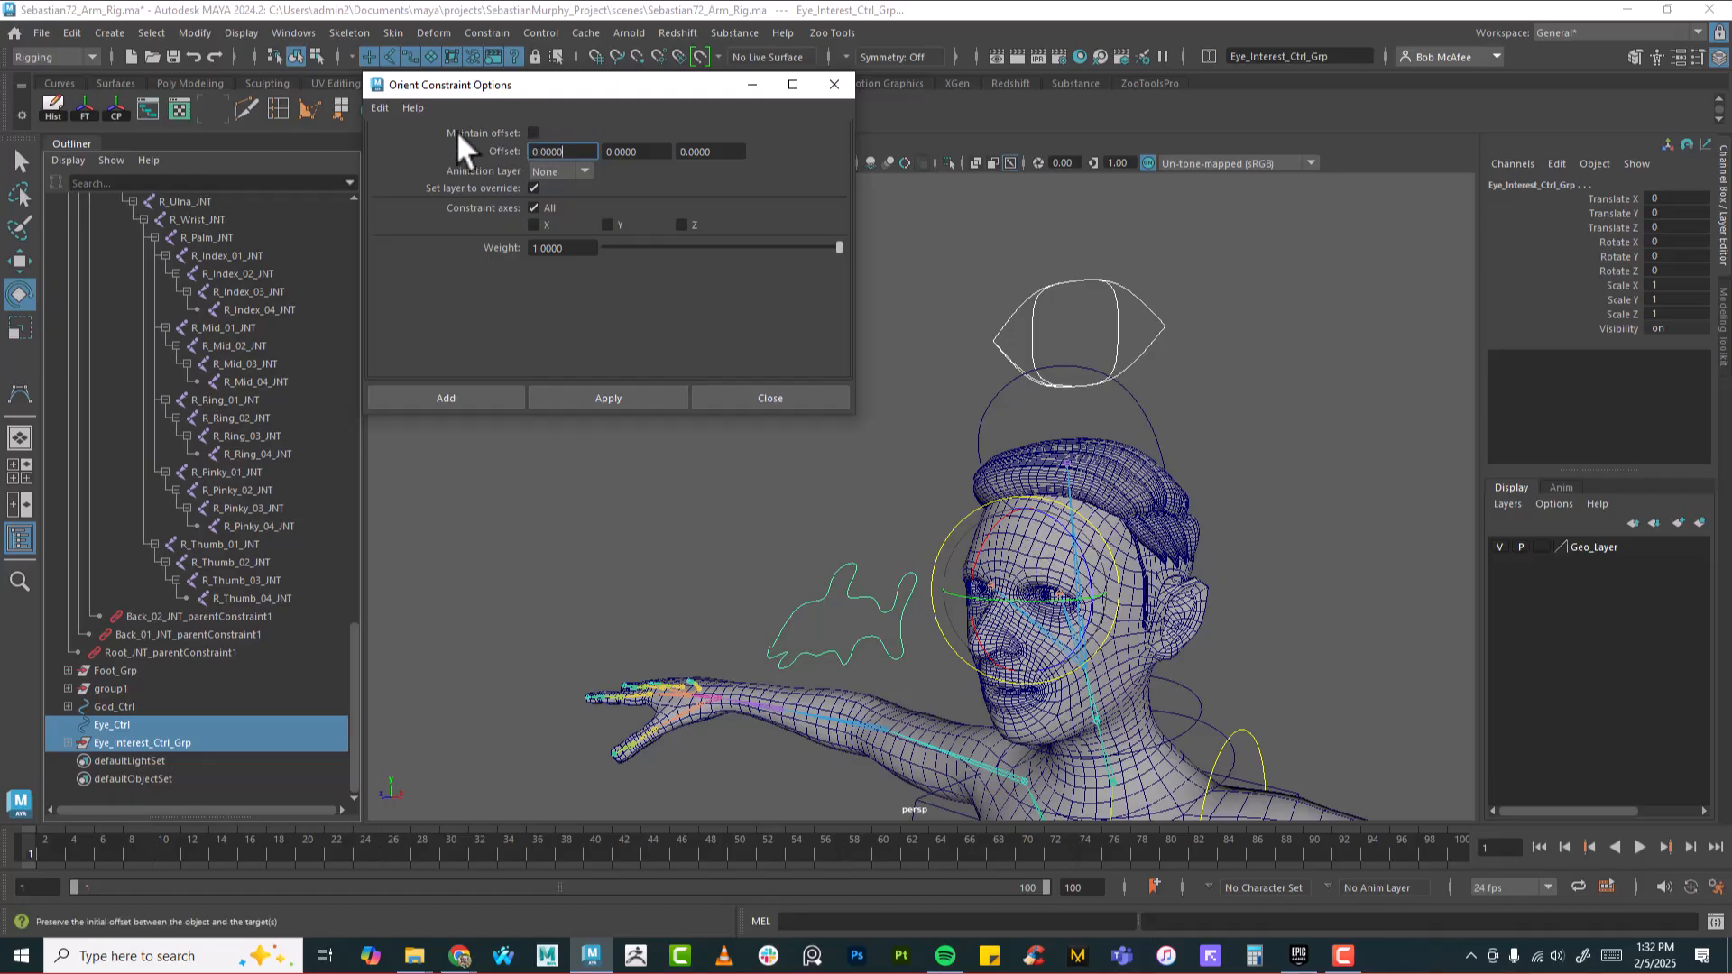
{"action": "left_click", "coordinate": [457, 398]}
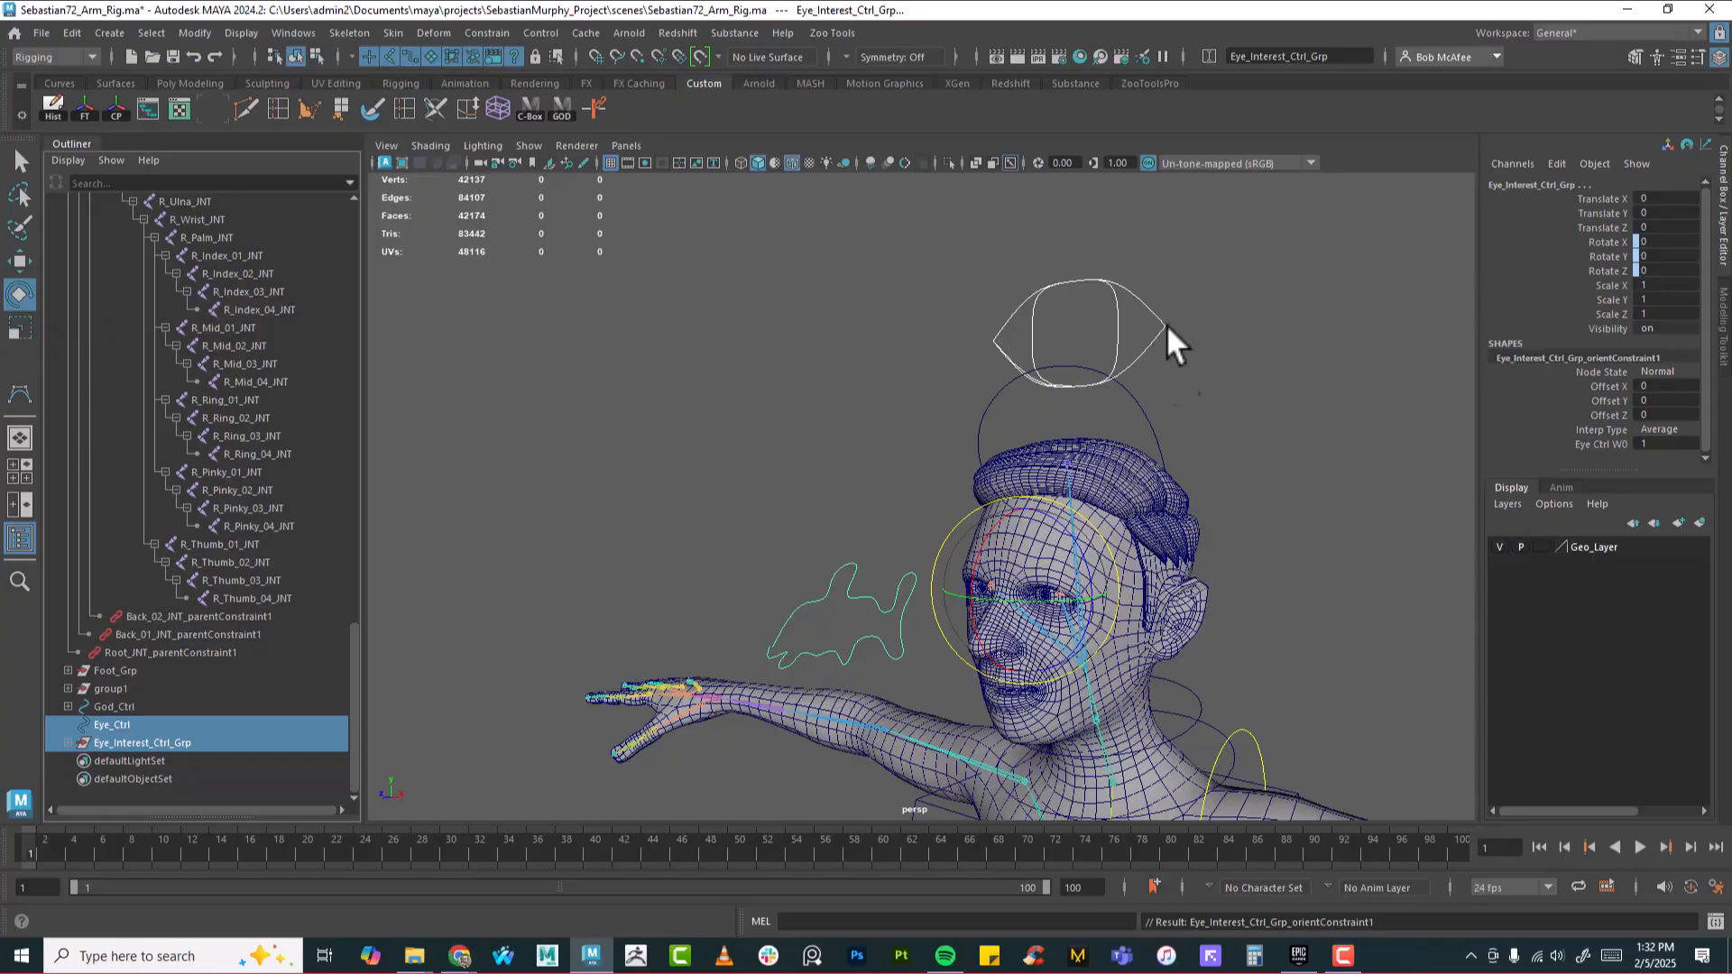
Test the orient constraint by rotating Eye_Ctrl freely in several directions and undo the rotations
{"action": "left_click", "coordinate": [1309, 415]}
{"action": "left_click", "coordinate": [1090, 280]}
{"action": "mouse_move", "coordinate": [1086, 295]}
{"action": "left_mouse_down"}
{"action": "mouse_move", "coordinate": [1113, 294]}
{"action": "mouse_move", "coordinate": [1079, 339]}
{"action": "mouse_move", "coordinate": [1025, 339]}
{"action": "mouse_move", "coordinate": [1095, 350]}
{"action": "mouse_move", "coordinate": [1073, 388]}
{"action": "mouse_move", "coordinate": [1065, 292]}
{"action": "left_mouse_up"}
{"action": "right_click_drag", "start_coordinate": [1150, 474], "coordinate": [1335, 478], "text": "alt"}
{"action": "left_click_drag", "start_coordinate": [1334, 478], "coordinate": [1069, 469], "text": "alt"}
{"action": "left_click_drag", "start_coordinate": [931, 323], "coordinate": [890, 310]}
{"action": "key", "text": "ctrl+z"}
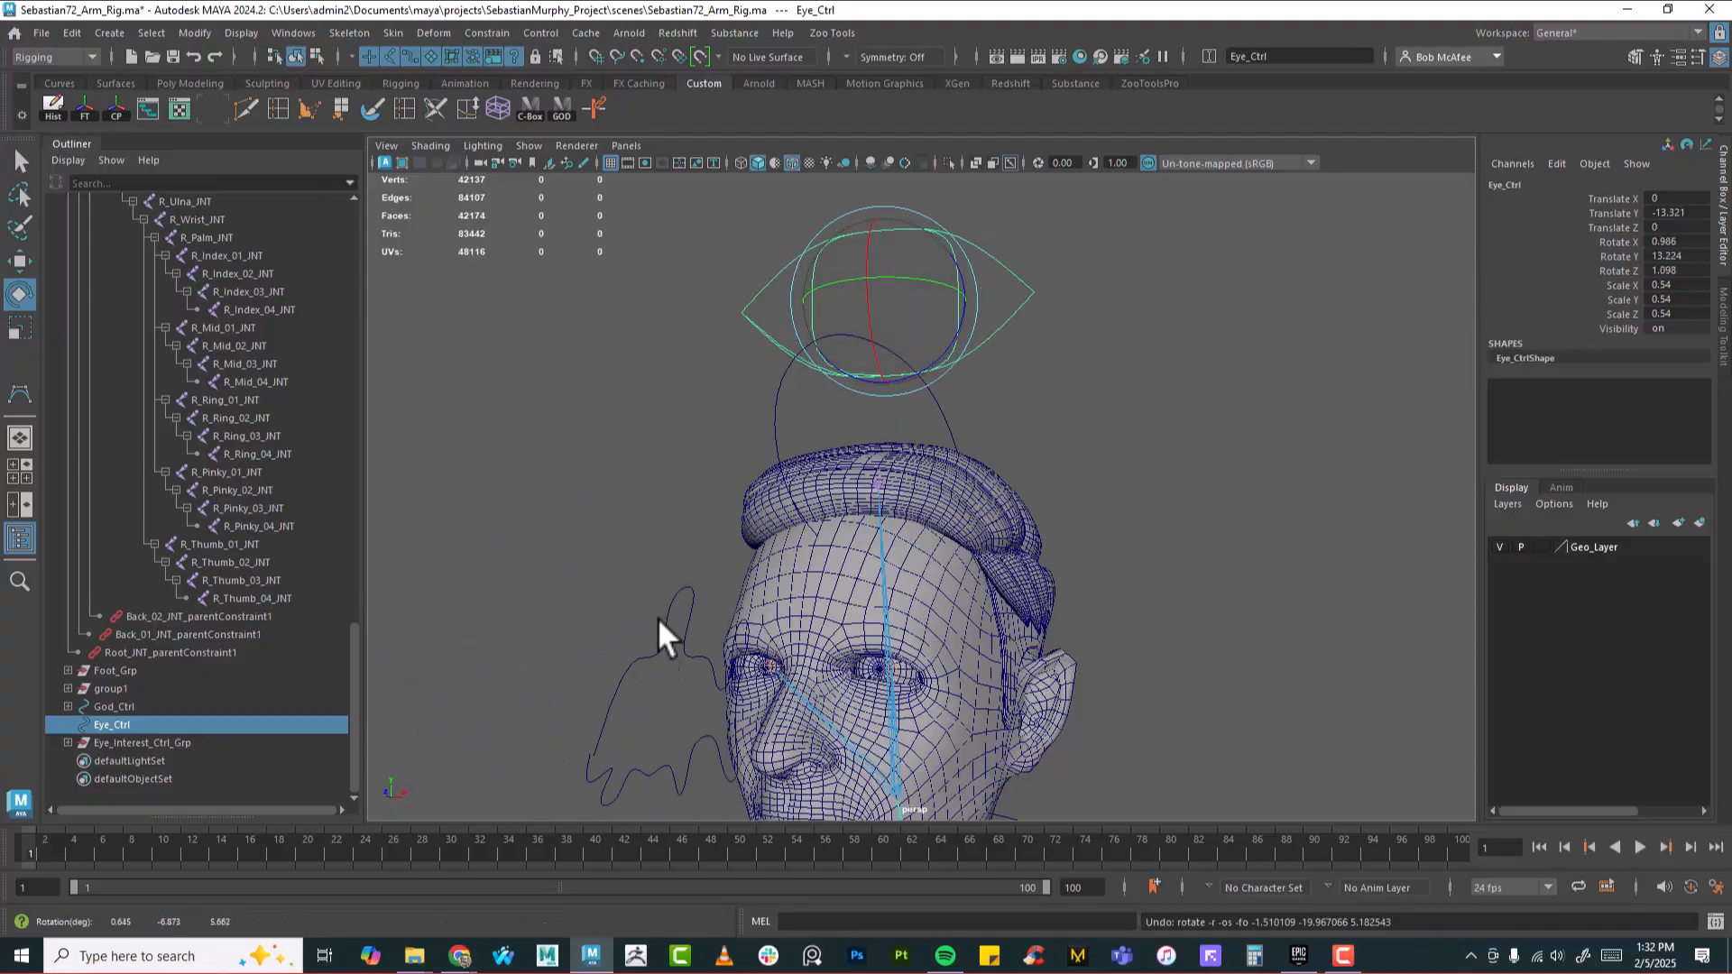
{"action": "key", "text": "ctrl+z"}
{"action": "left_click_drag", "start_coordinate": [1064, 594], "coordinate": [1191, 445], "text": "alt"}
{"action": "key", "text": "ctrl+z"}
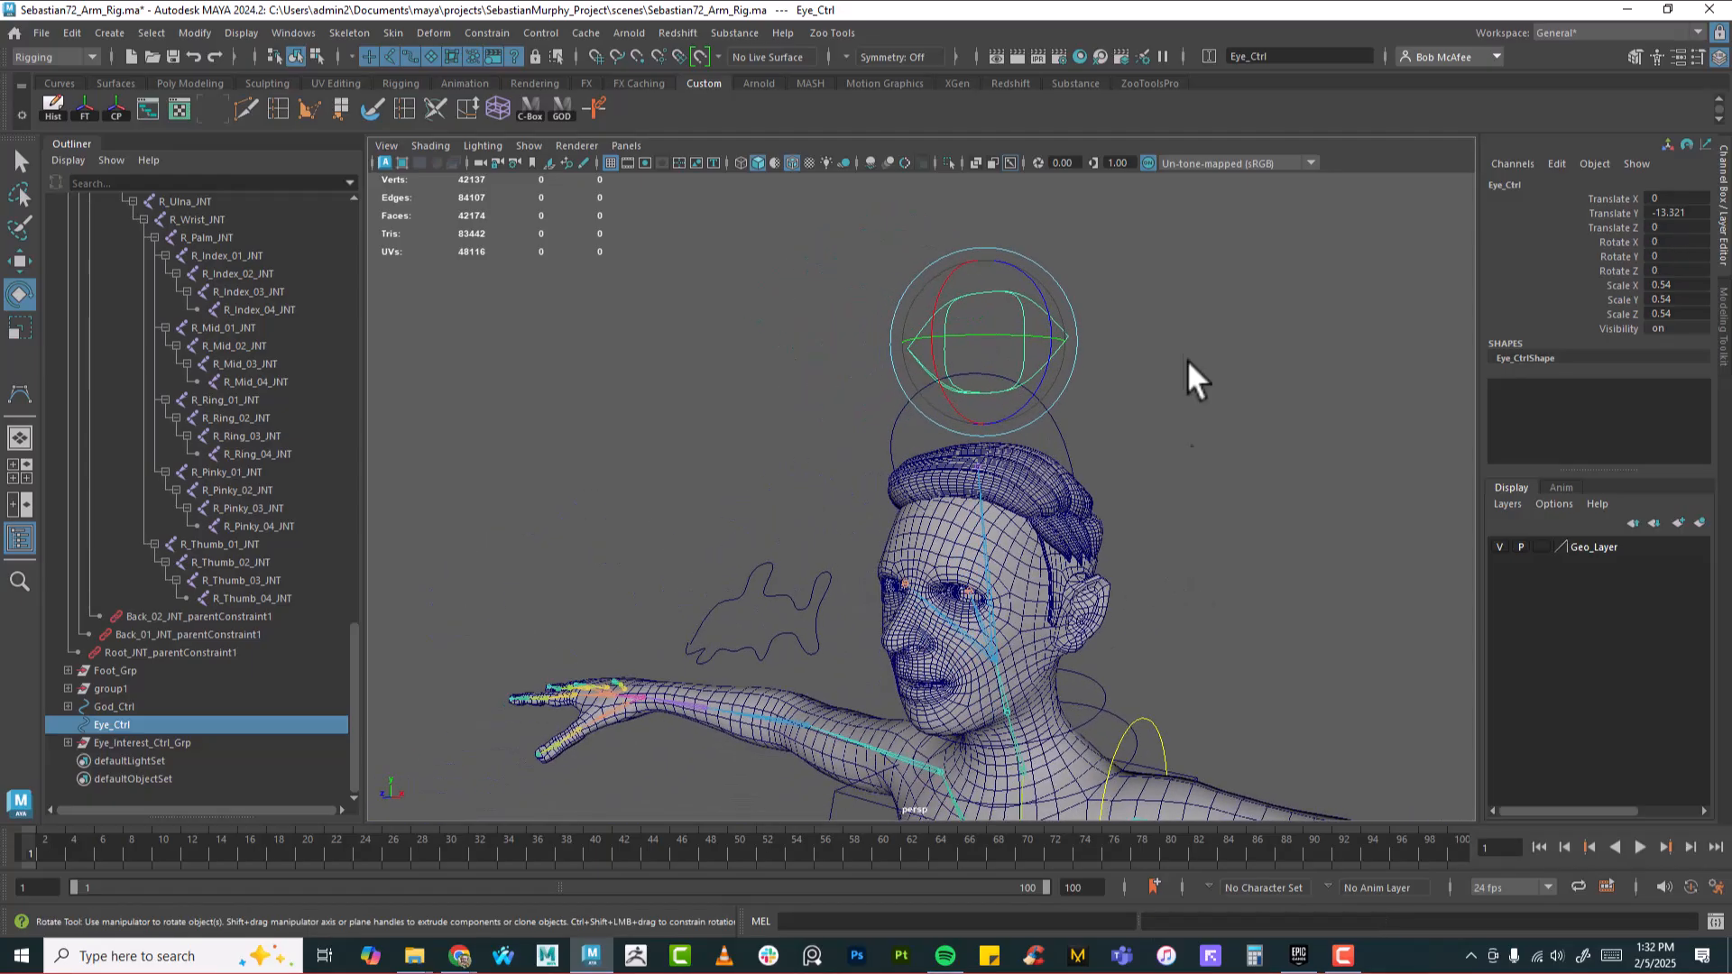
Freeze Eye_Ctrl's transformations, lower it closer to the head to Translate Y about -4.33, and freeze it again
{"action": "left_click_drag", "start_coordinate": [812, 541], "coordinate": [959, 316], "text": "alt"}
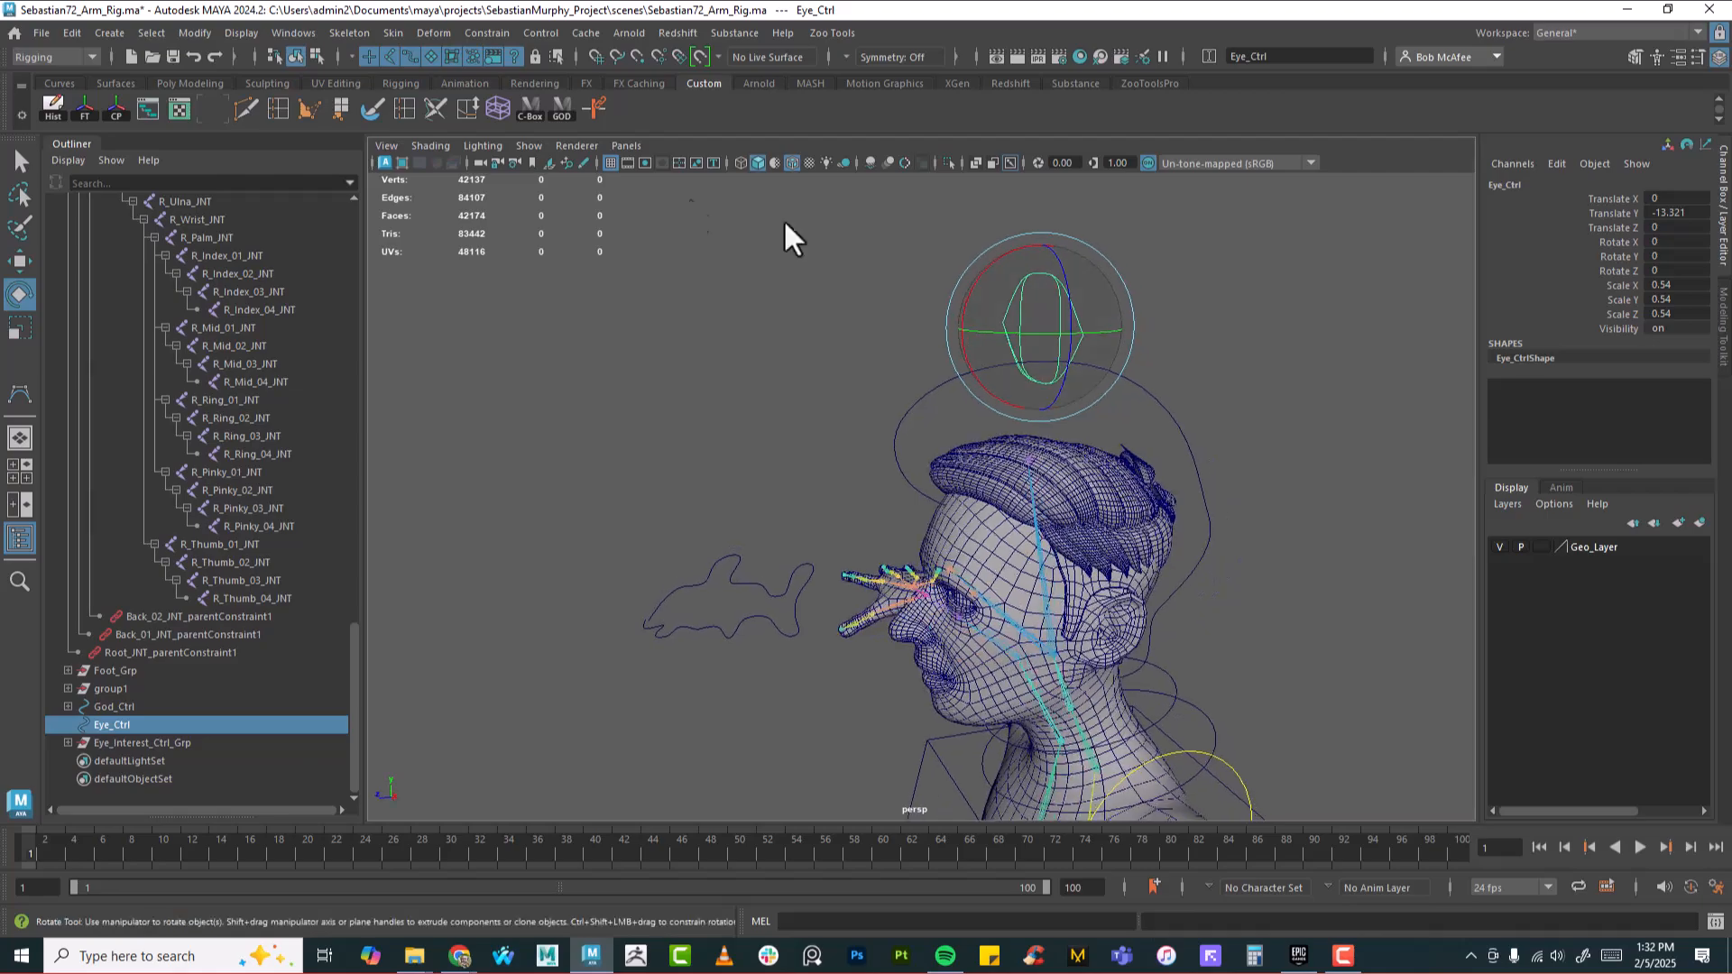
{"action": "left_click", "coordinate": [85, 109]}
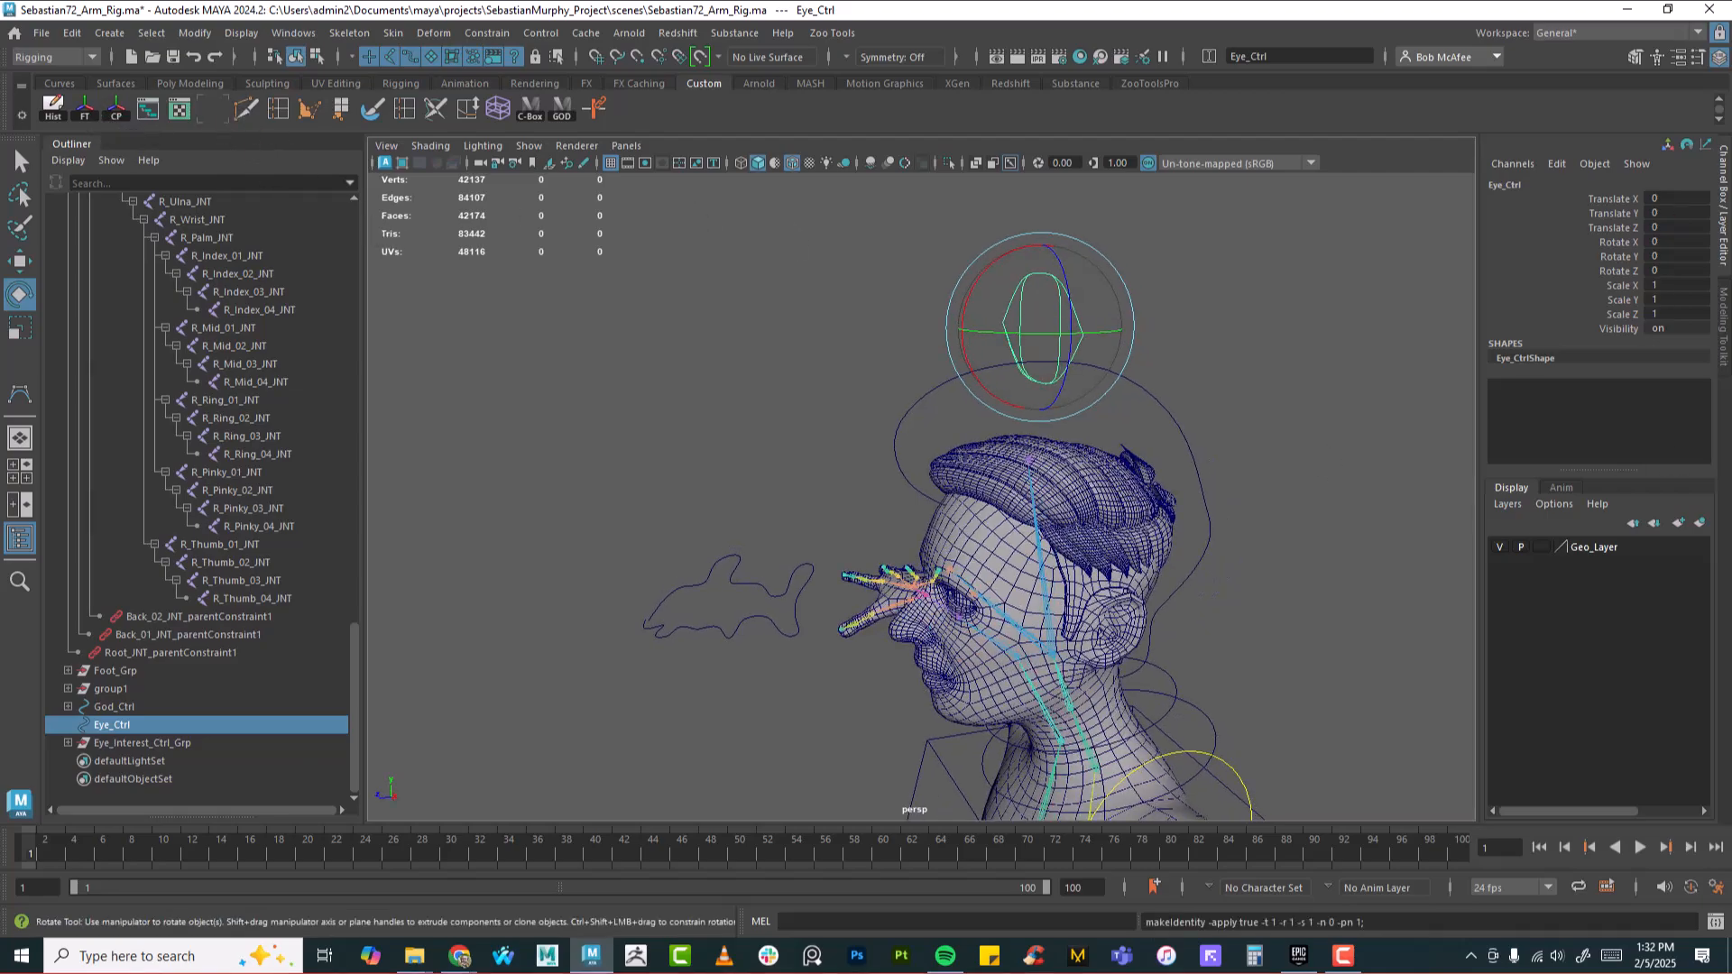
{"action": "left_click_drag", "start_coordinate": [1037, 406], "coordinate": [1182, 556], "text": "alt"}
{"action": "key", "text": "w"}
{"action": "left_click_drag", "start_coordinate": [983, 214], "coordinate": [979, 264]}
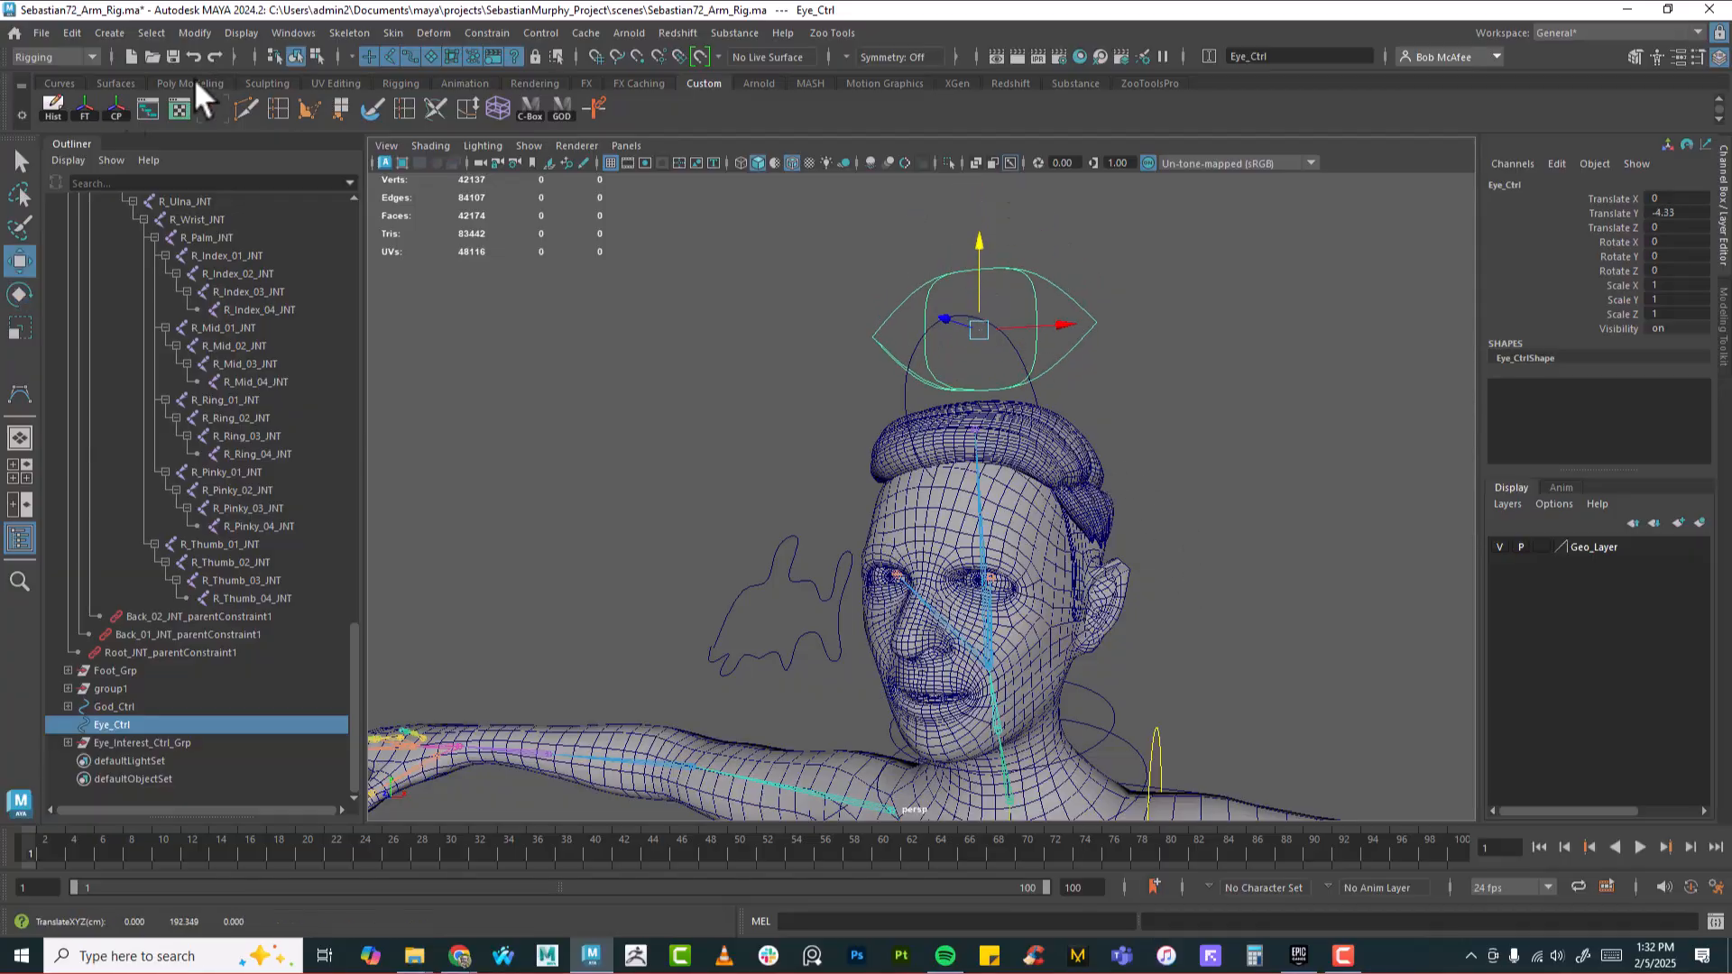
{"action": "left_click", "coordinate": [83, 107]}
Test-move the fish-shaped Eye_Interest_Ctrl curve in front of the face and undo the move
{"action": "left_click_drag", "start_coordinate": [815, 521], "coordinate": [908, 469], "text": "alt"}
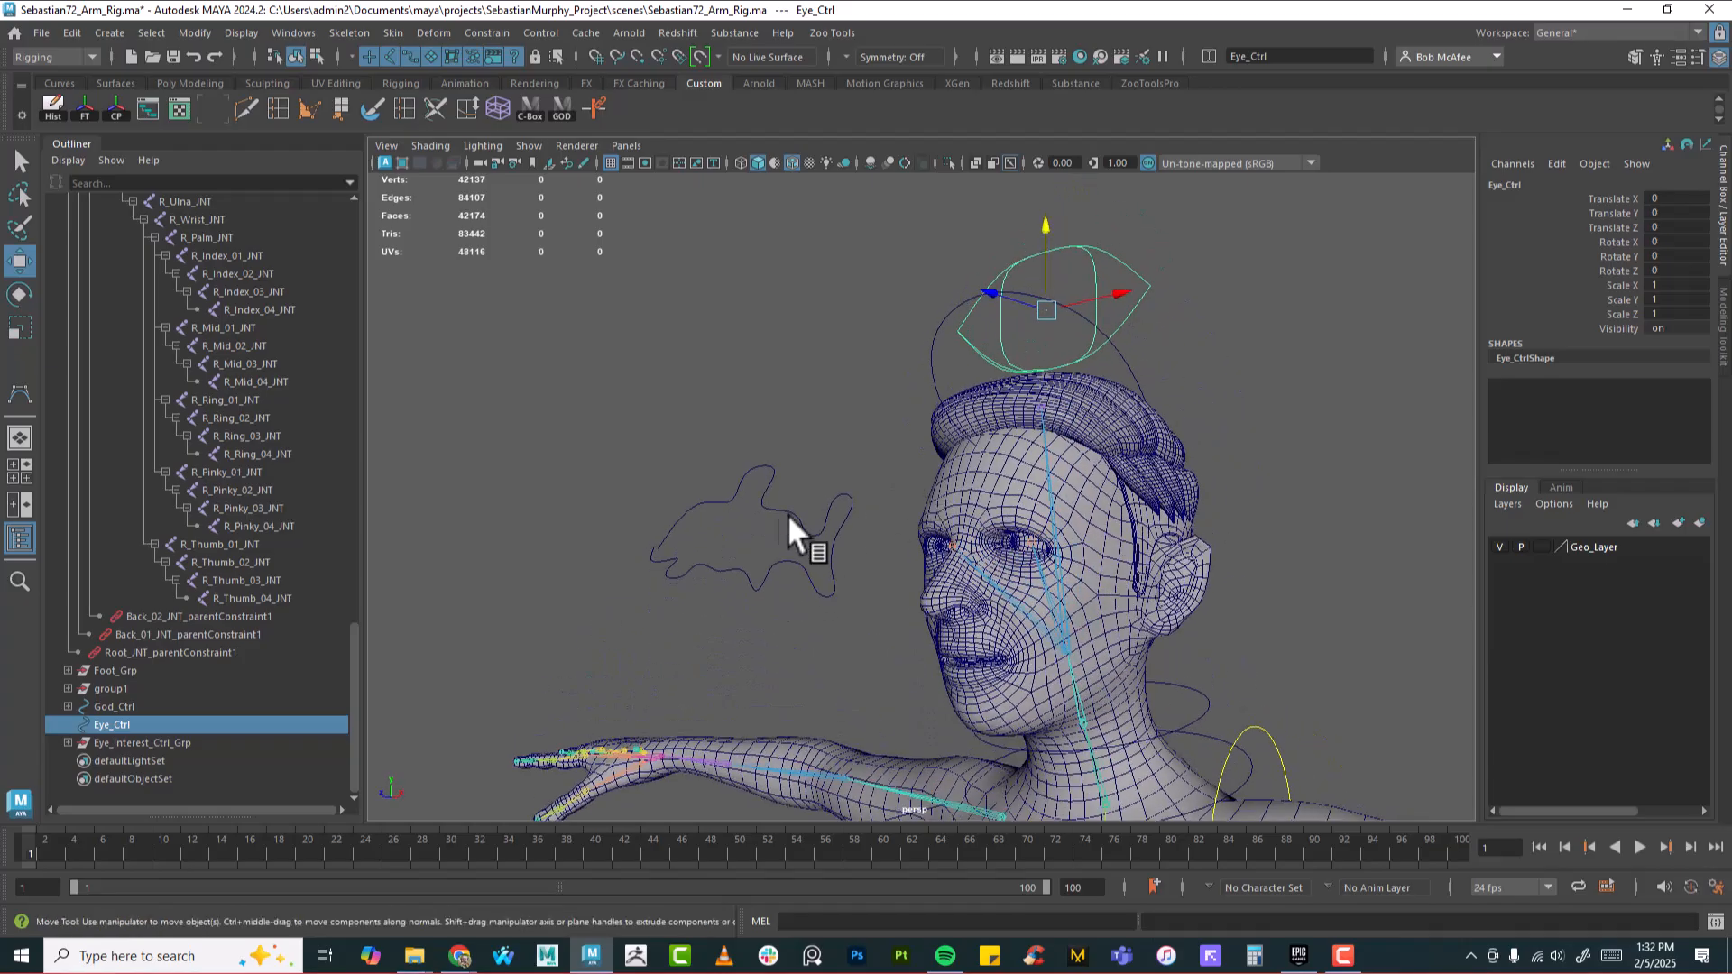
{"action": "left_click", "coordinate": [765, 525]}
{"action": "left_click_drag", "start_coordinate": [687, 527], "coordinate": [581, 570]}
{"action": "key", "text": "ctrl+z"}
{"action": "mouse_move", "coordinate": [1014, 597]}
{"action": "left_mouse_down", "text": "alt"}
{"action": "mouse_move", "coordinate": [1102, 571]}
{"action": "mouse_move", "coordinate": [988, 588]}
{"action": "left_mouse_up", "text": "alt"}
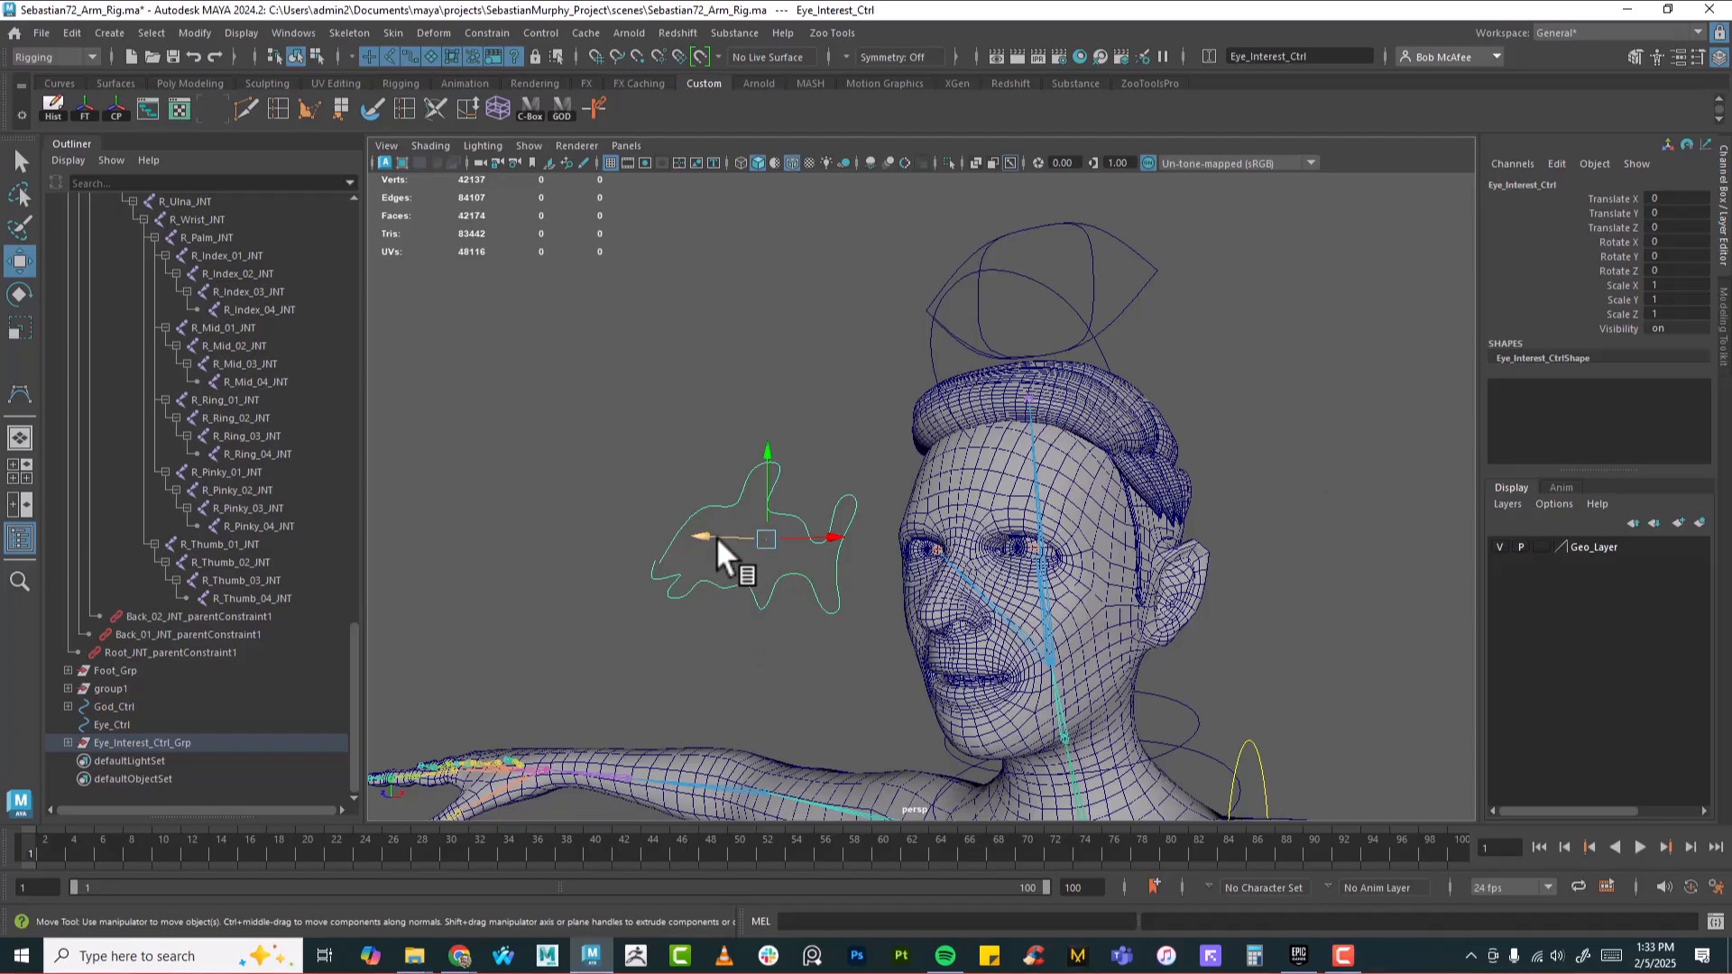
Add a keyable float attribute named Focus with default 0 to Eye_Ctrl
{"action": "left_click", "coordinate": [1155, 269]}
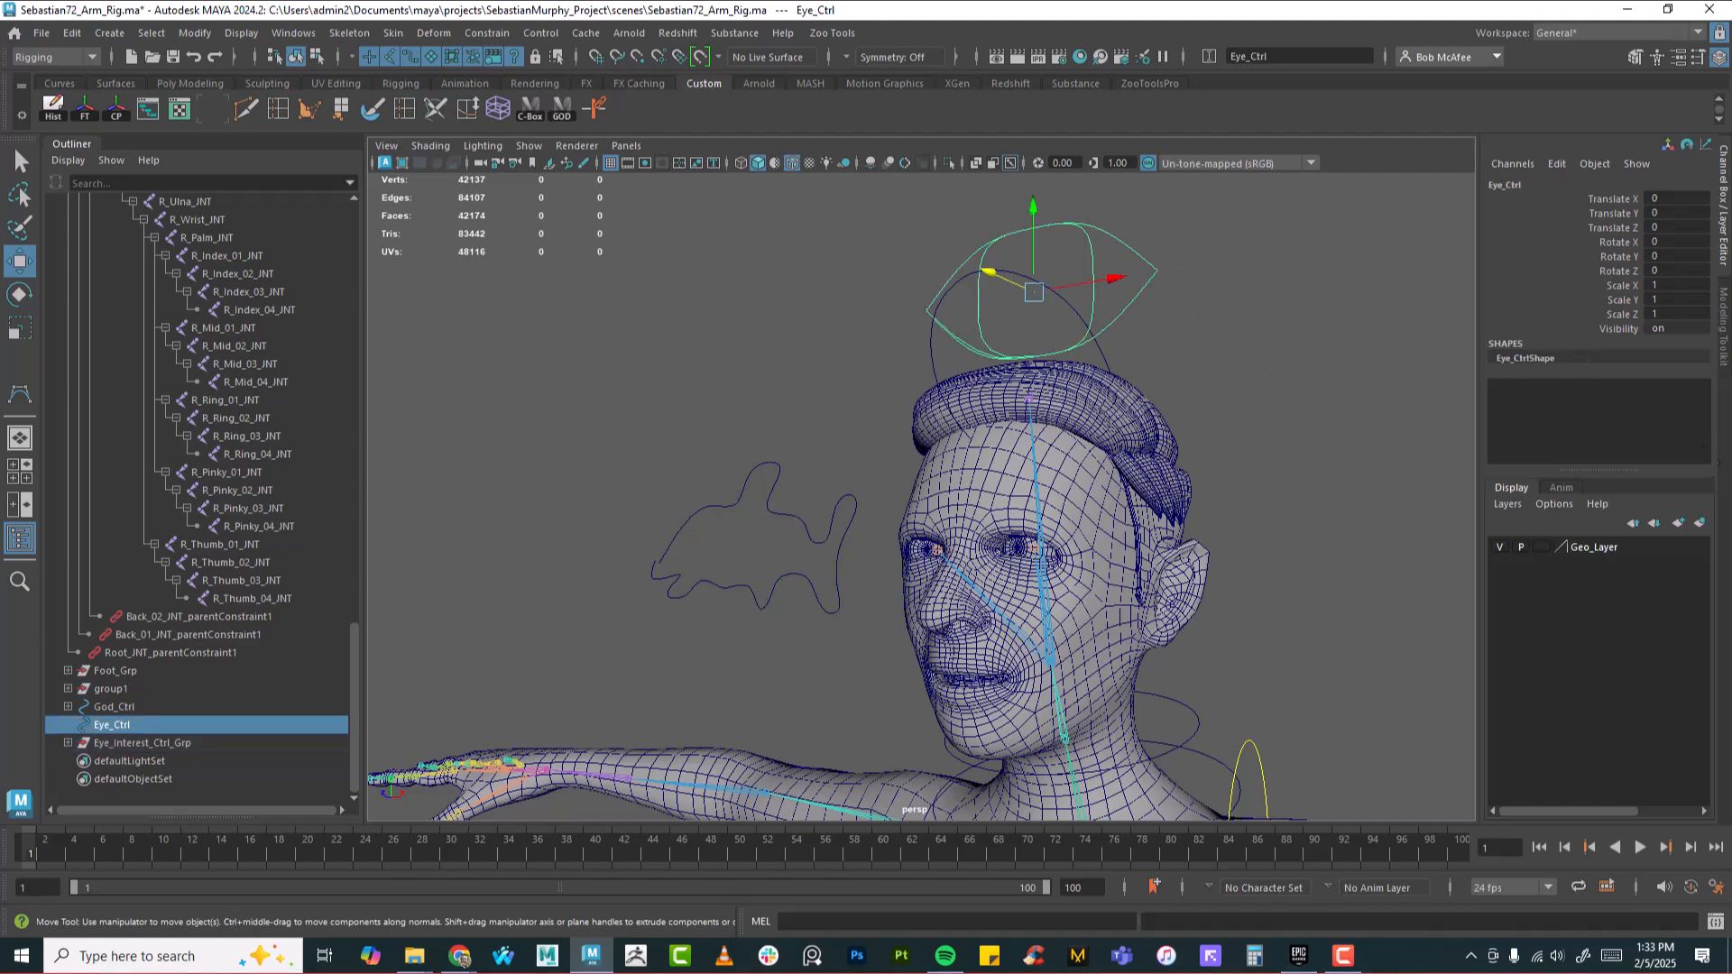
{"action": "left_click", "coordinate": [1558, 163]}
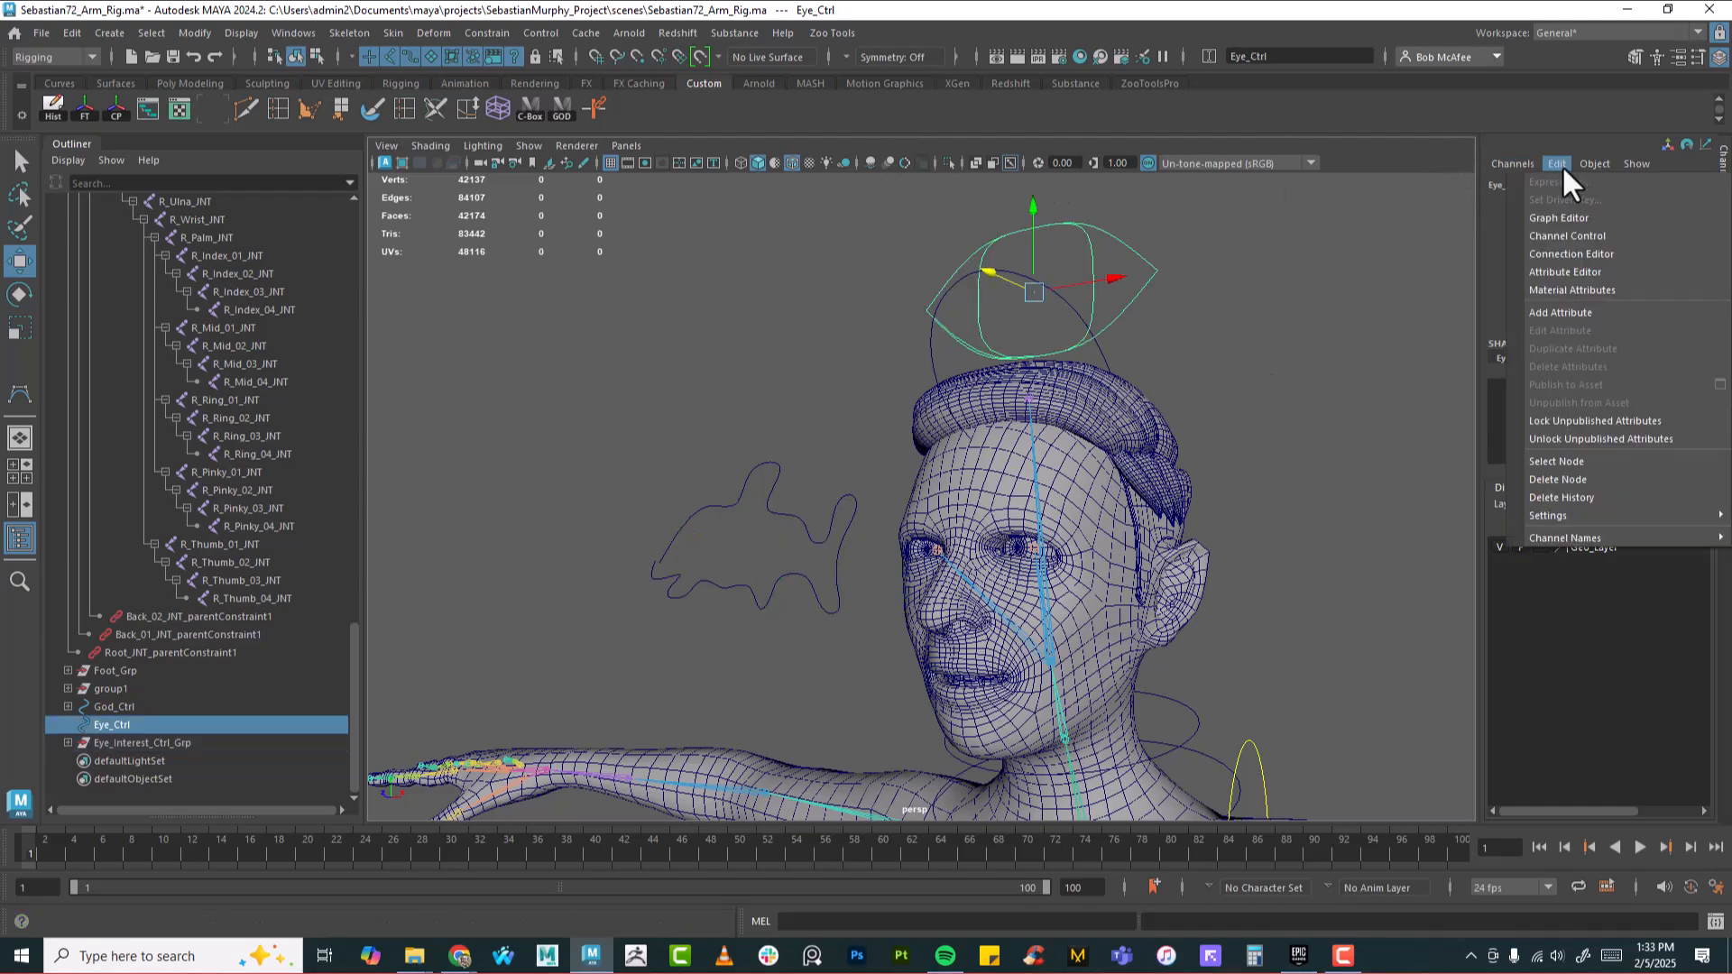
{"action": "left_click", "coordinate": [1569, 313]}
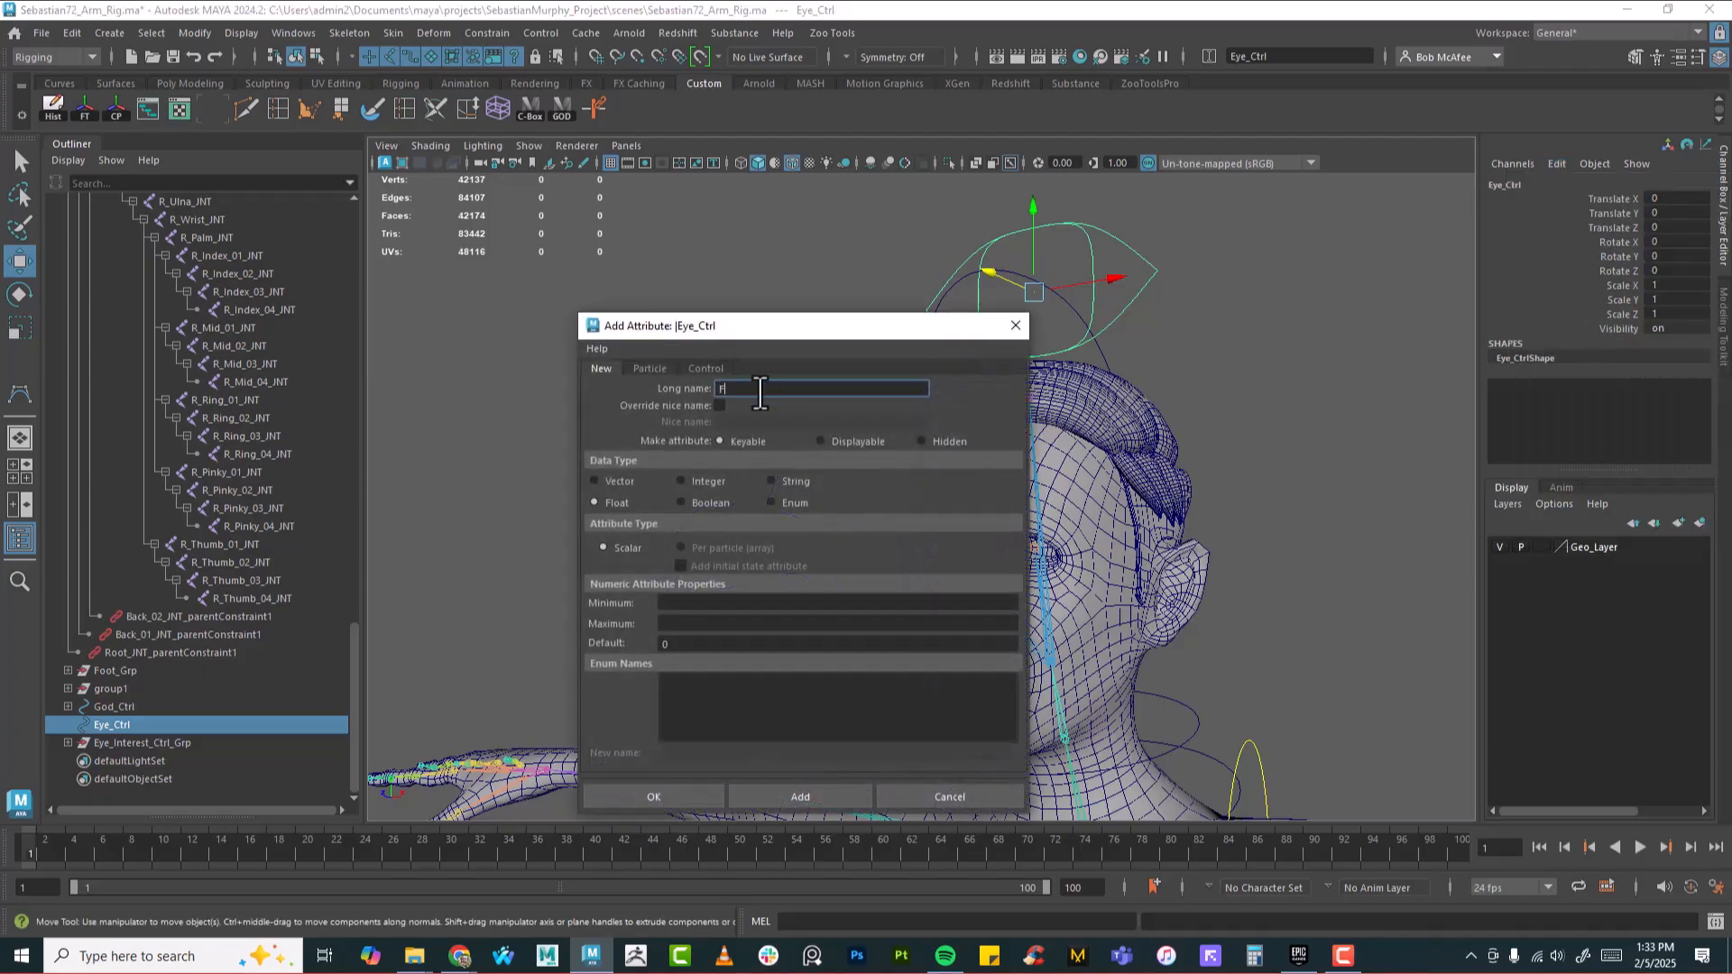
{"action": "key", "text": "Tab"}
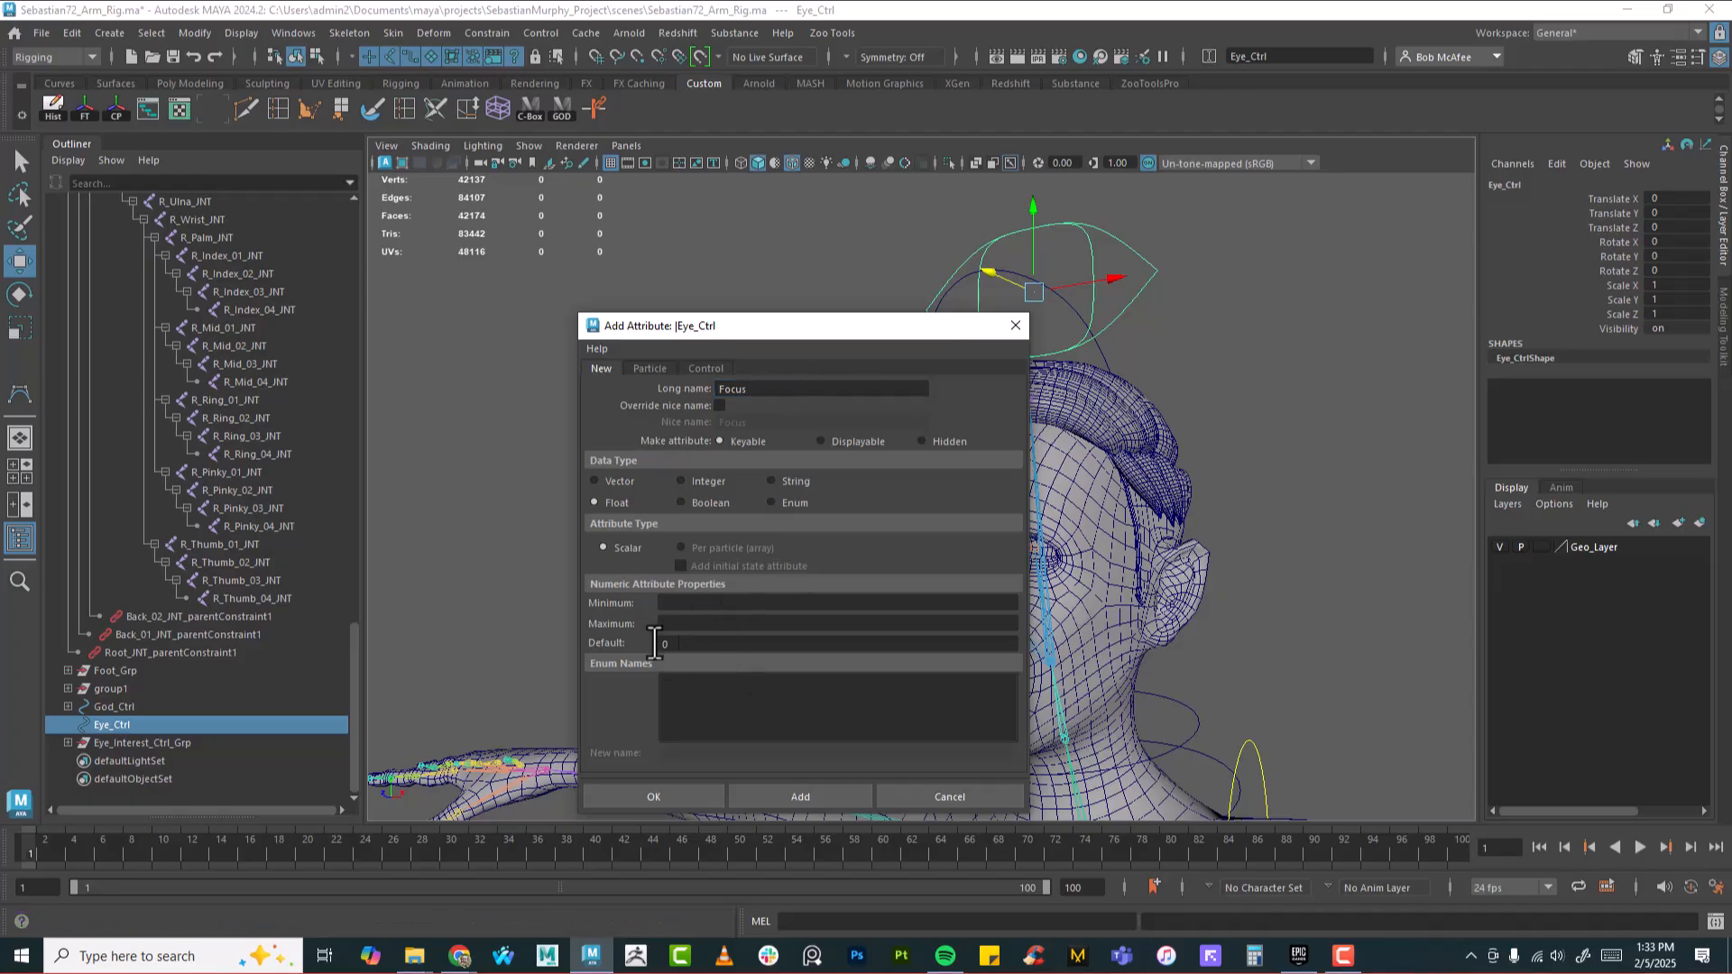
{"action": "left_click", "coordinate": [630, 796]}
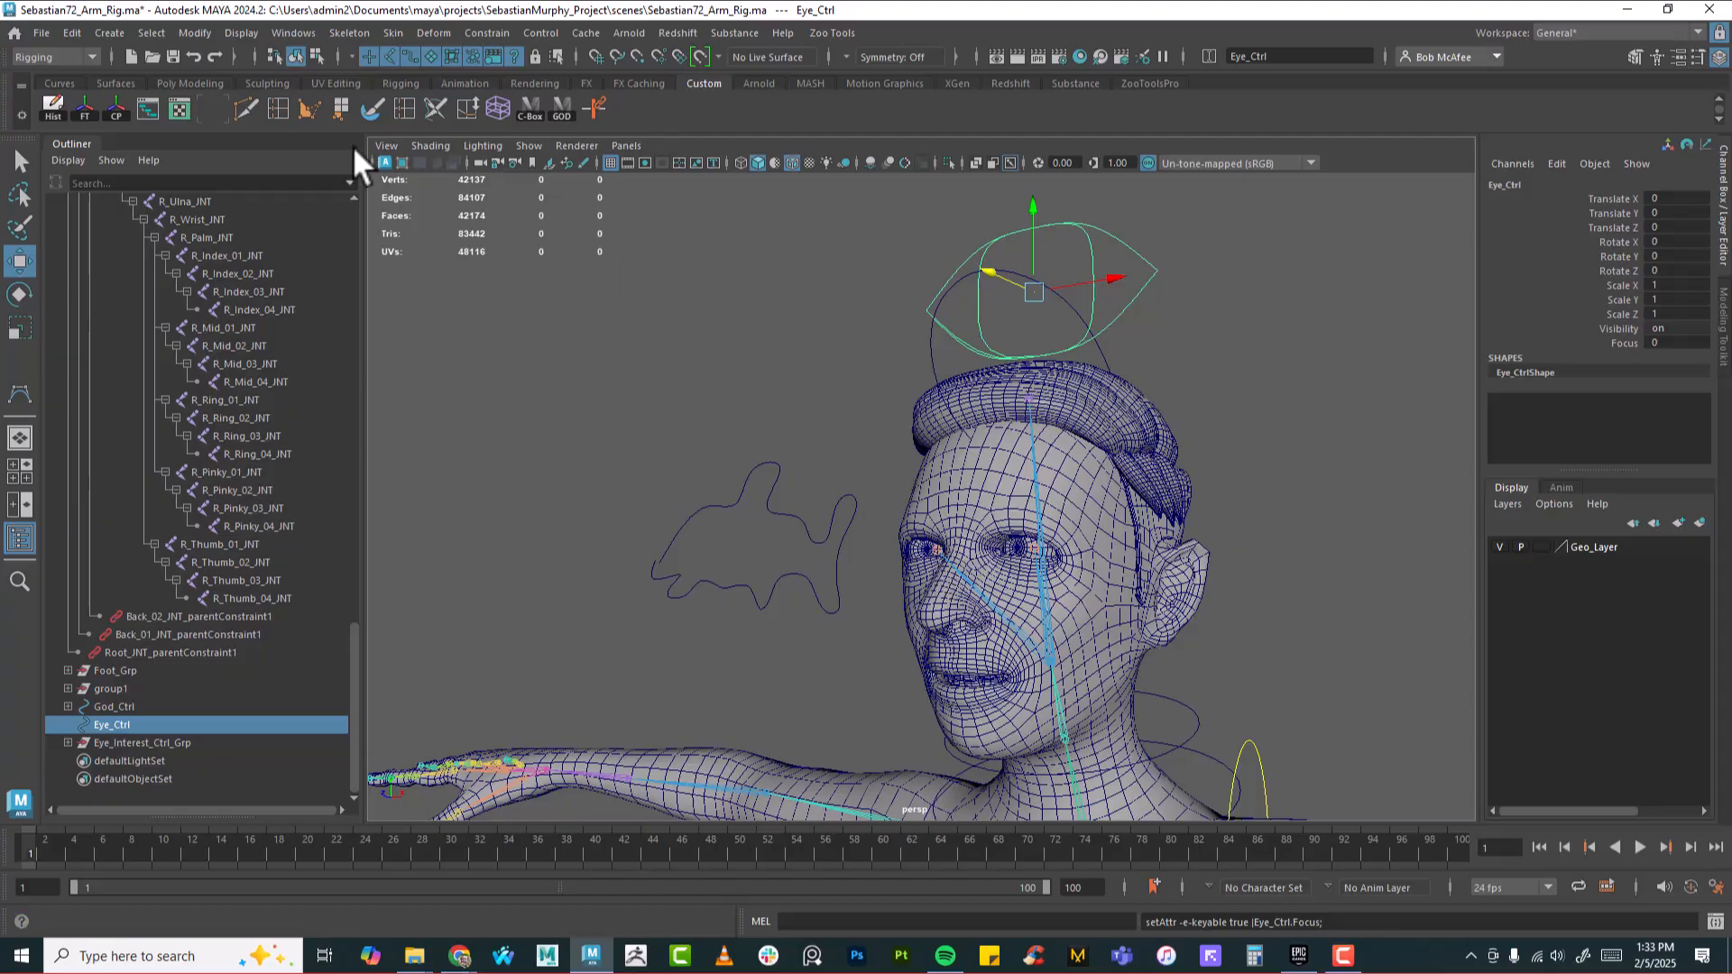
Open the Connection Editor with Eye_Ctrl loaded as the source and choose its Focus attribute as the output
{"action": "left_click", "coordinate": [274, 33]}
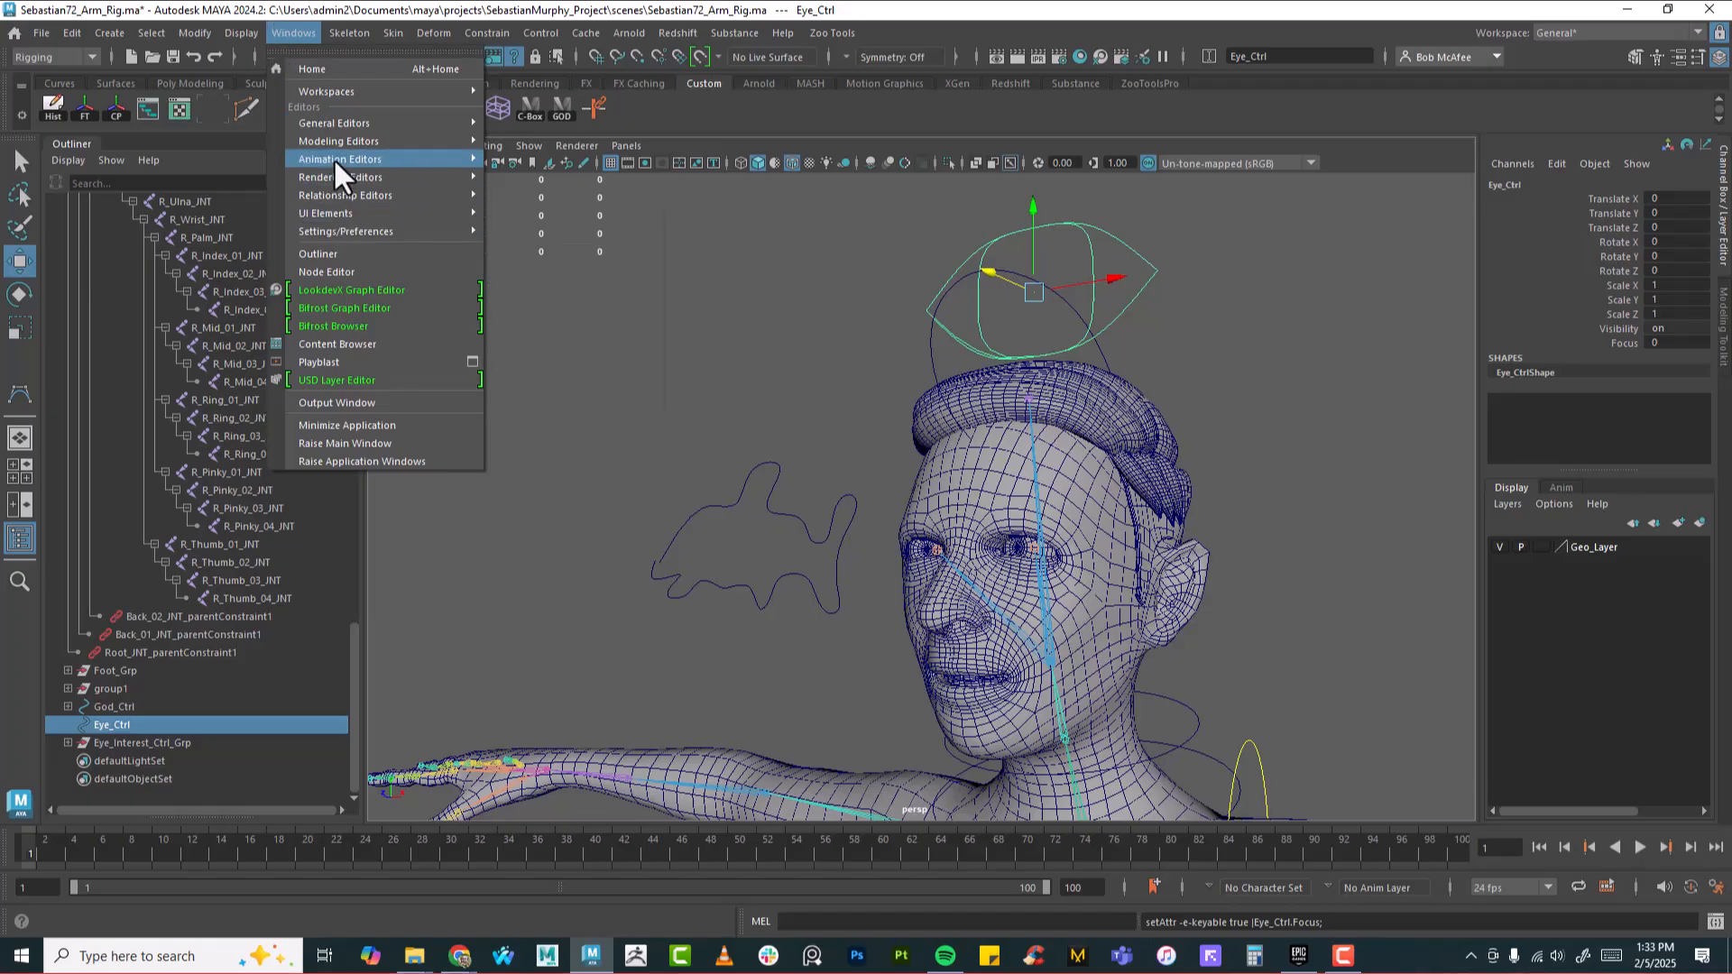
{"action": "mouse_move", "coordinate": [344, 176]}
{"action": "mouse_move", "coordinate": [338, 124]}
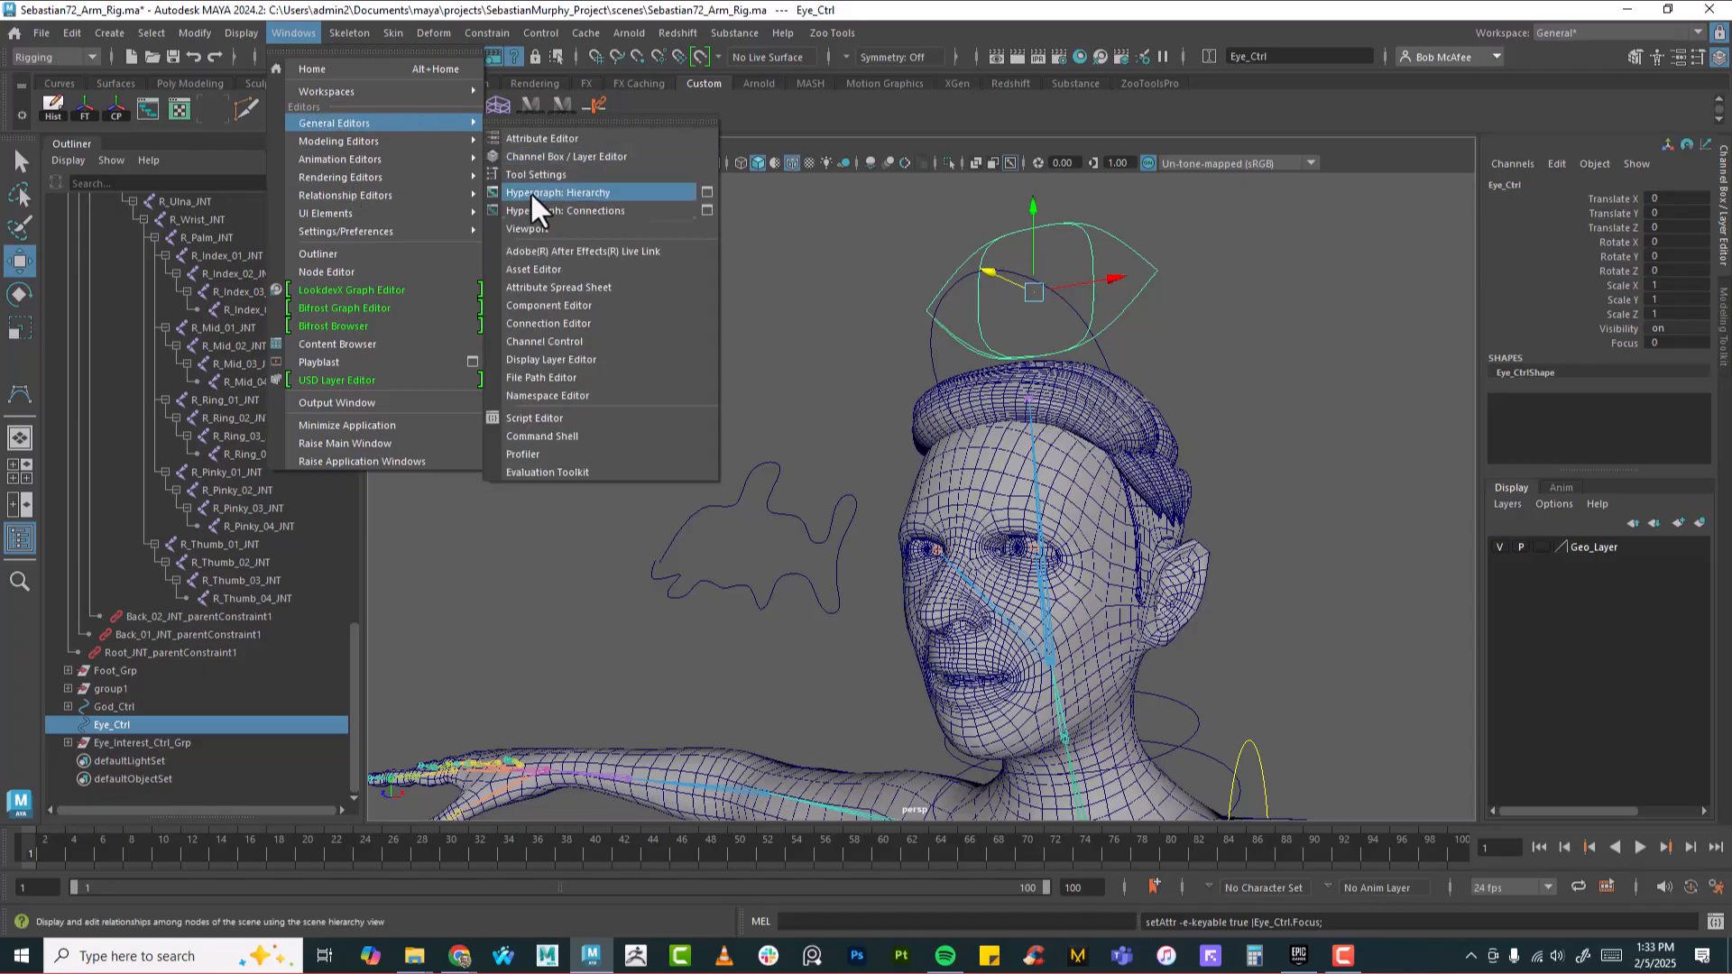
{"action": "left_click", "coordinate": [532, 323]}
{"action": "left_click_drag", "start_coordinate": [581, 263], "coordinate": [393, 173]}
{"action": "left_click", "coordinate": [193, 289]}
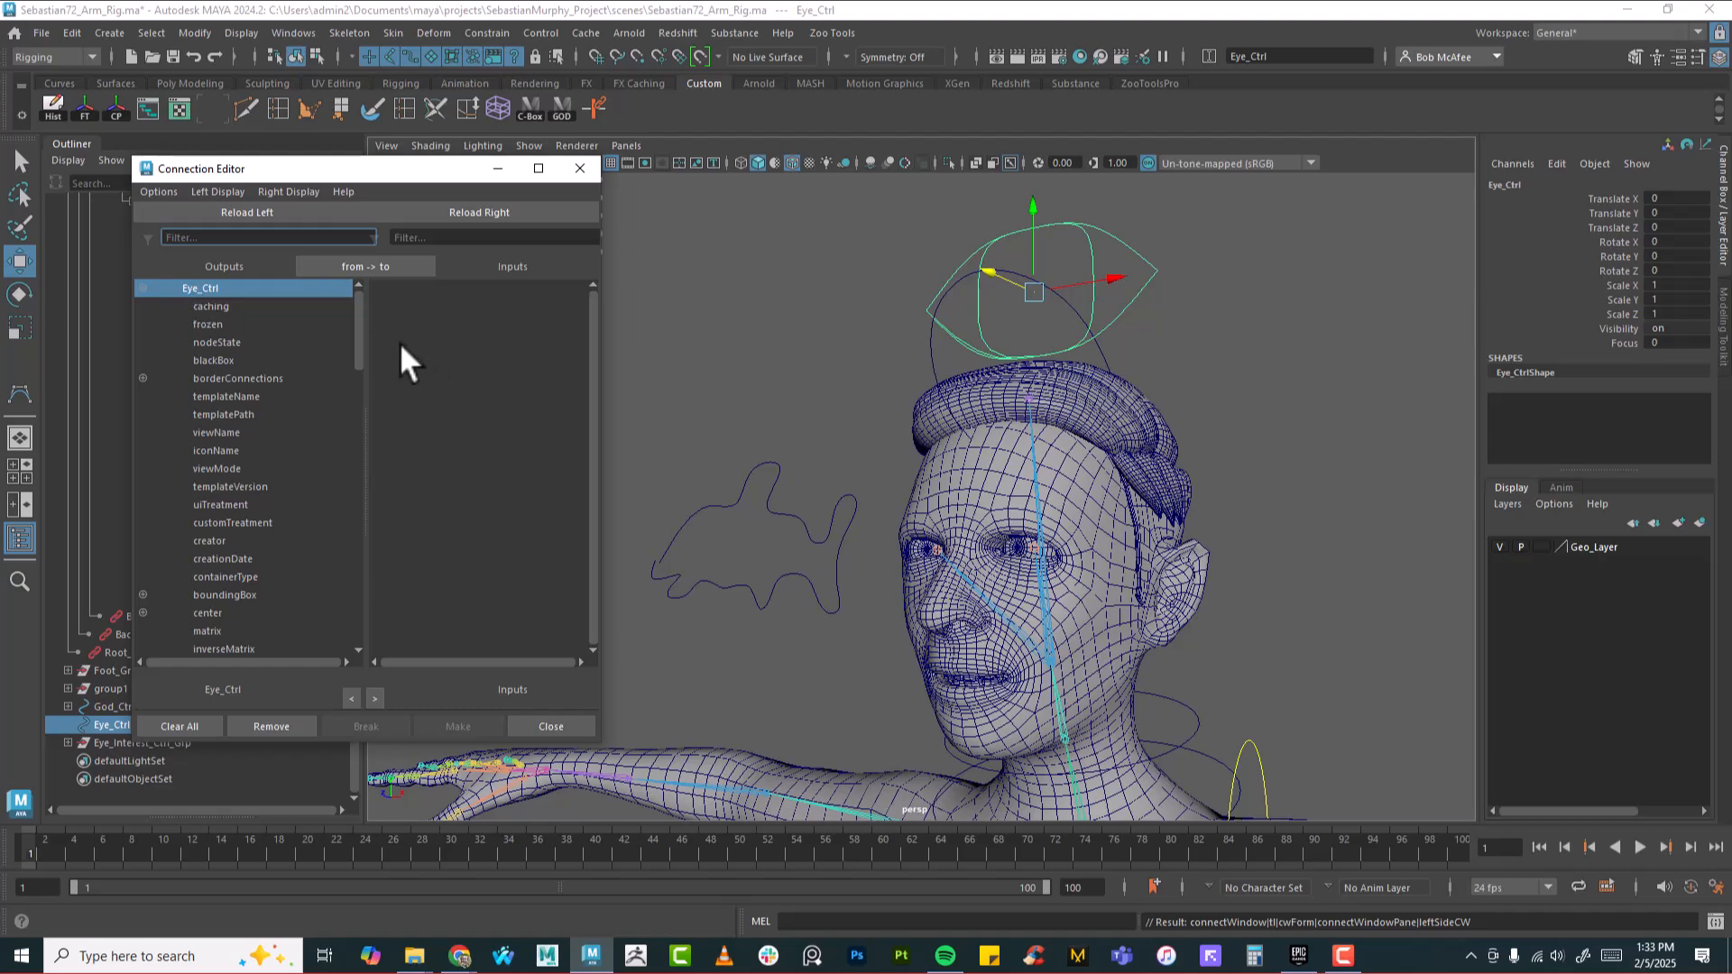
{"action": "left_click_drag", "start_coordinate": [360, 326], "coordinate": [353, 642]}
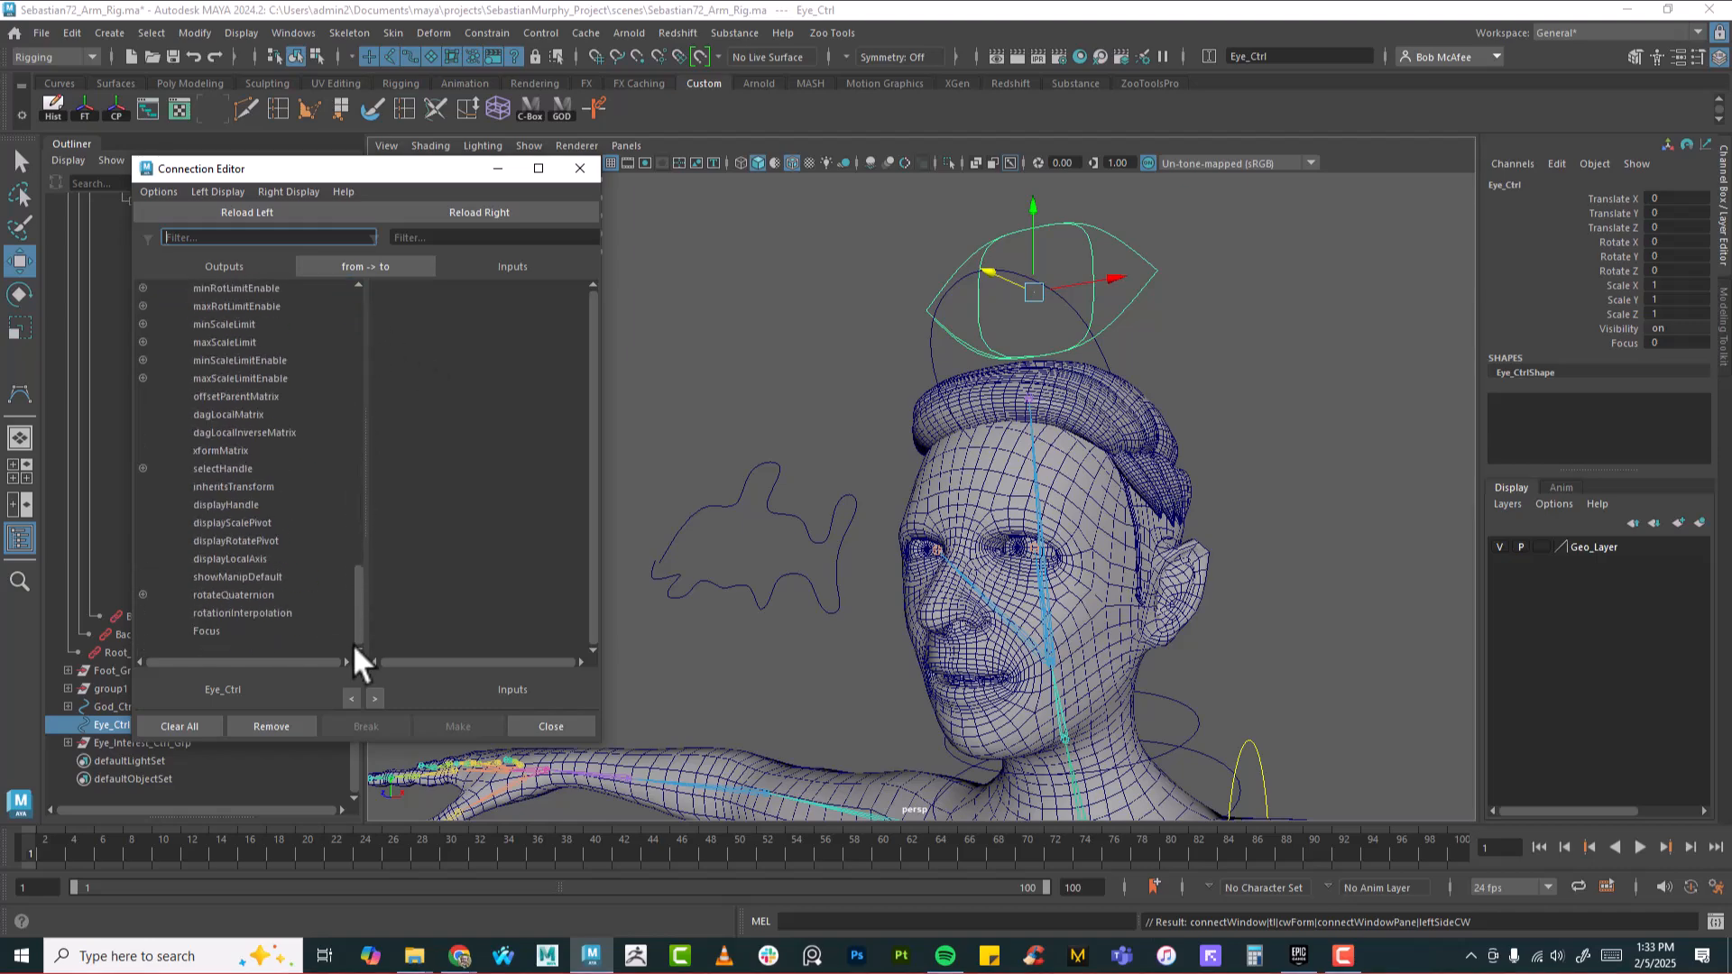
{"action": "left_click", "coordinate": [207, 631]}
Load Eye_Interest_Ctrl as the connection target, connect Eye_Ctrl's Focus to its translateZ, and close the Connection Editor
{"action": "left_click", "coordinate": [779, 501]}
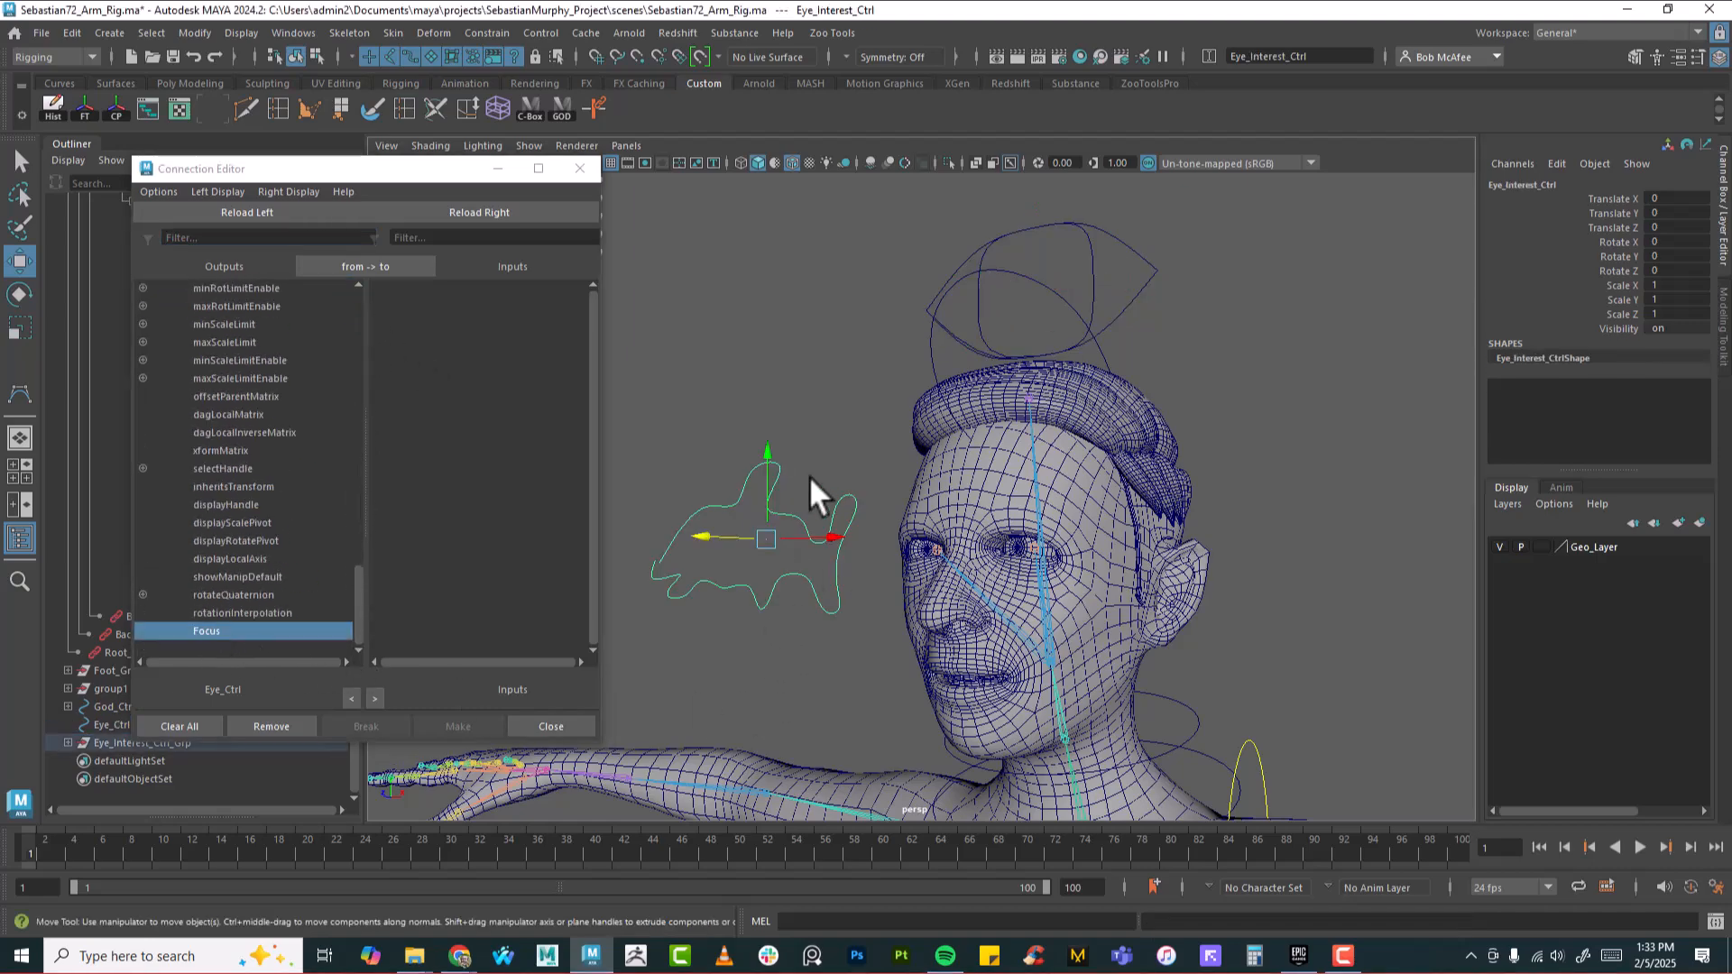
{"action": "left_click", "coordinate": [449, 212]}
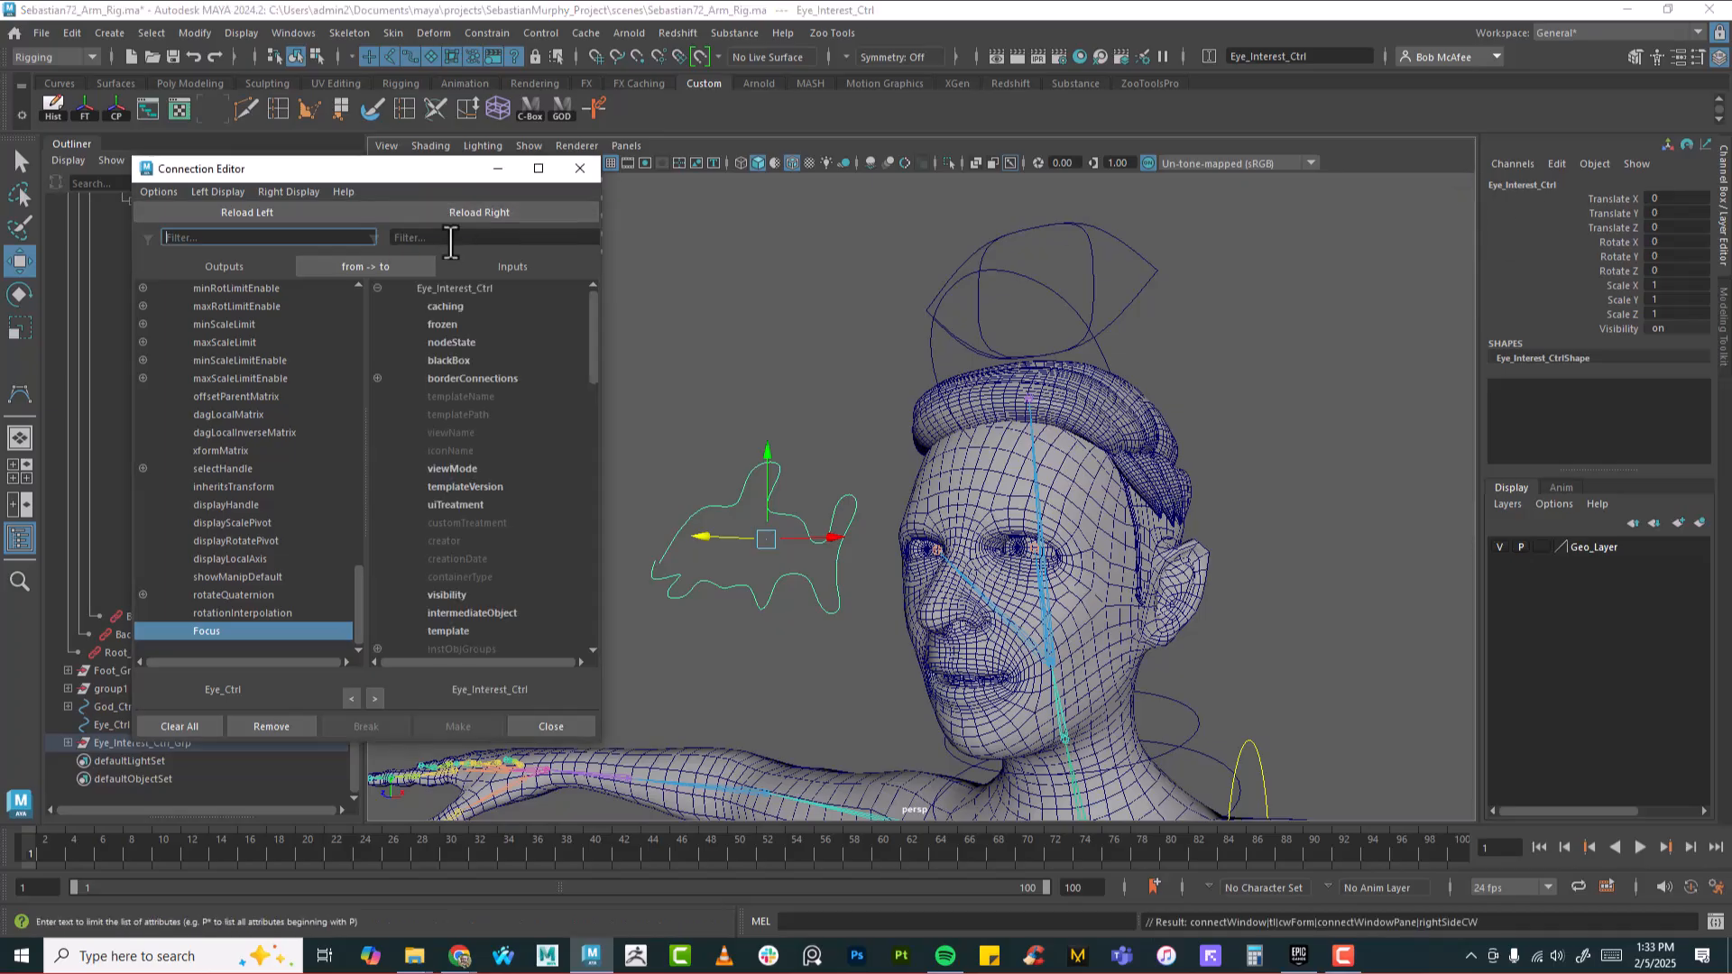
{"action": "left_click_drag", "start_coordinate": [593, 354], "coordinate": [590, 506]}
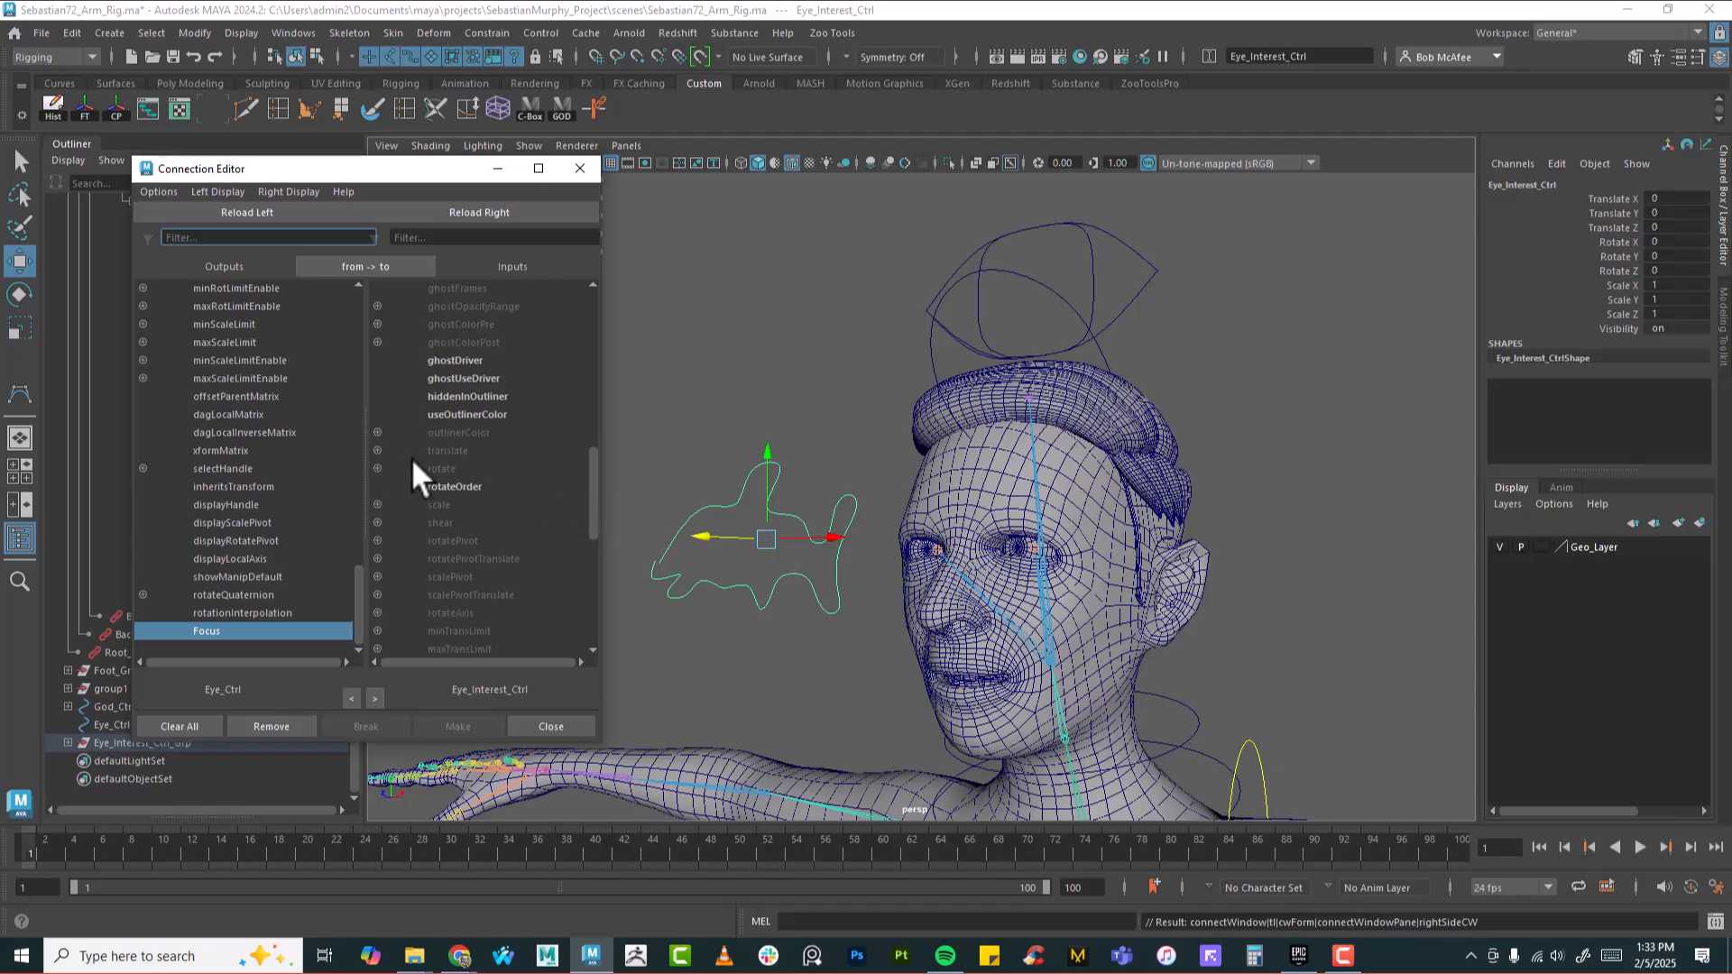
{"action": "left_click", "coordinate": [377, 450]}
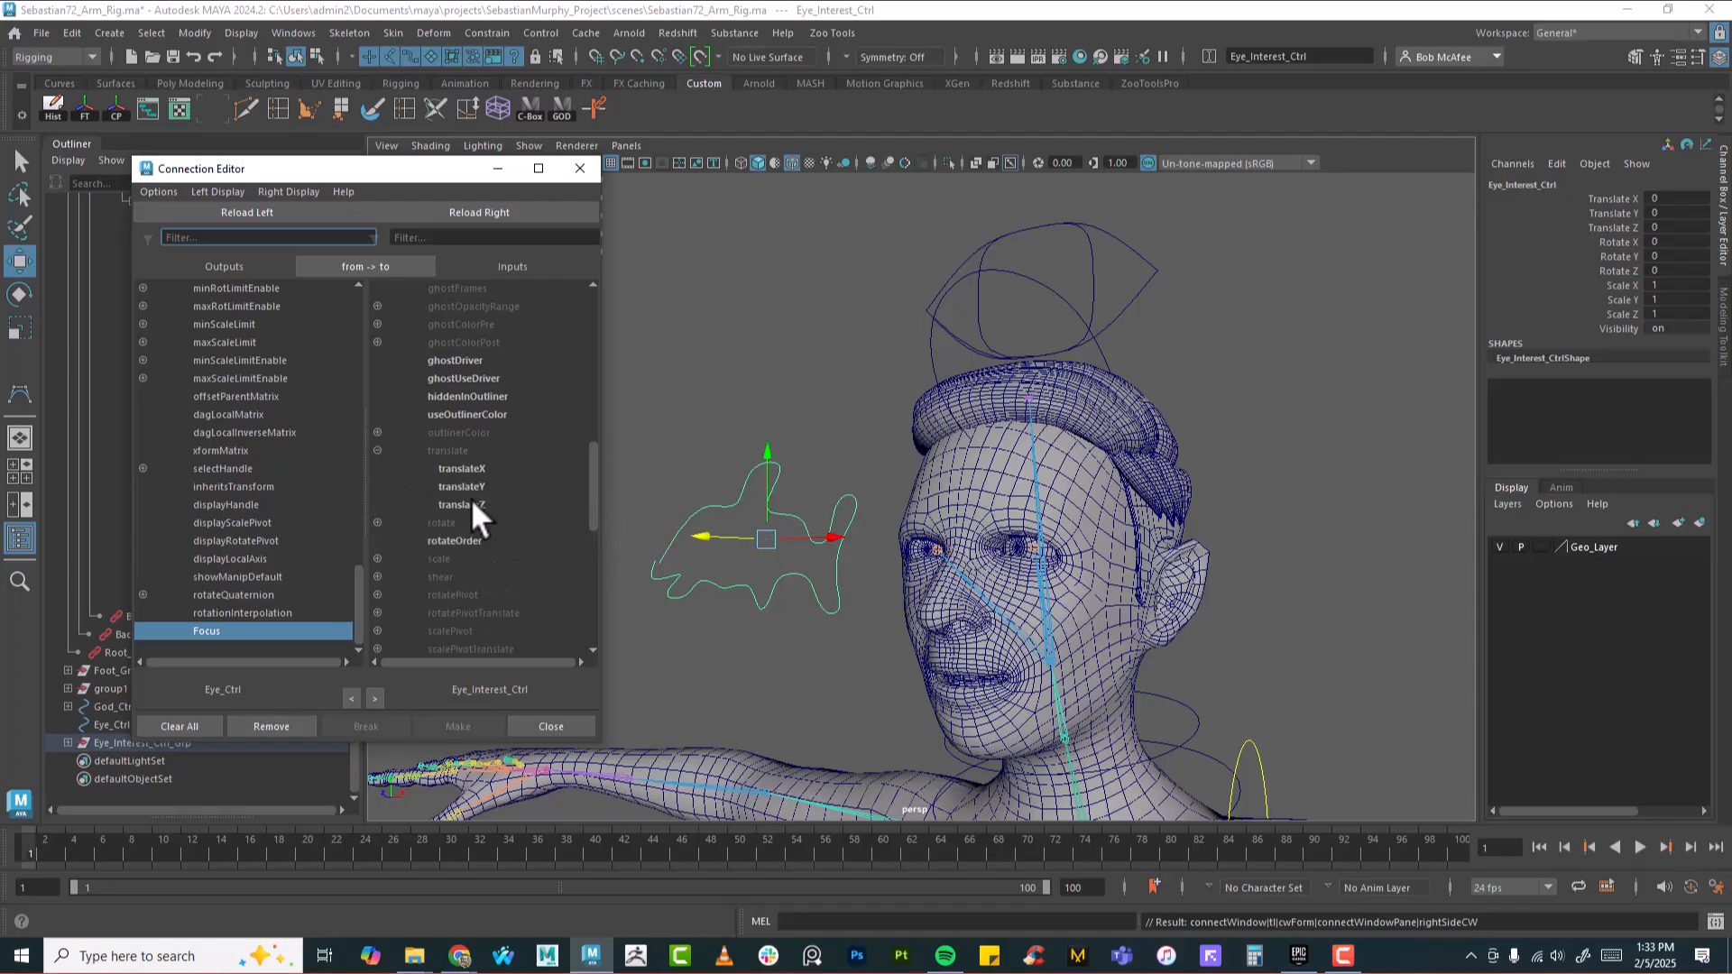
{"action": "left_click", "coordinate": [471, 502]}
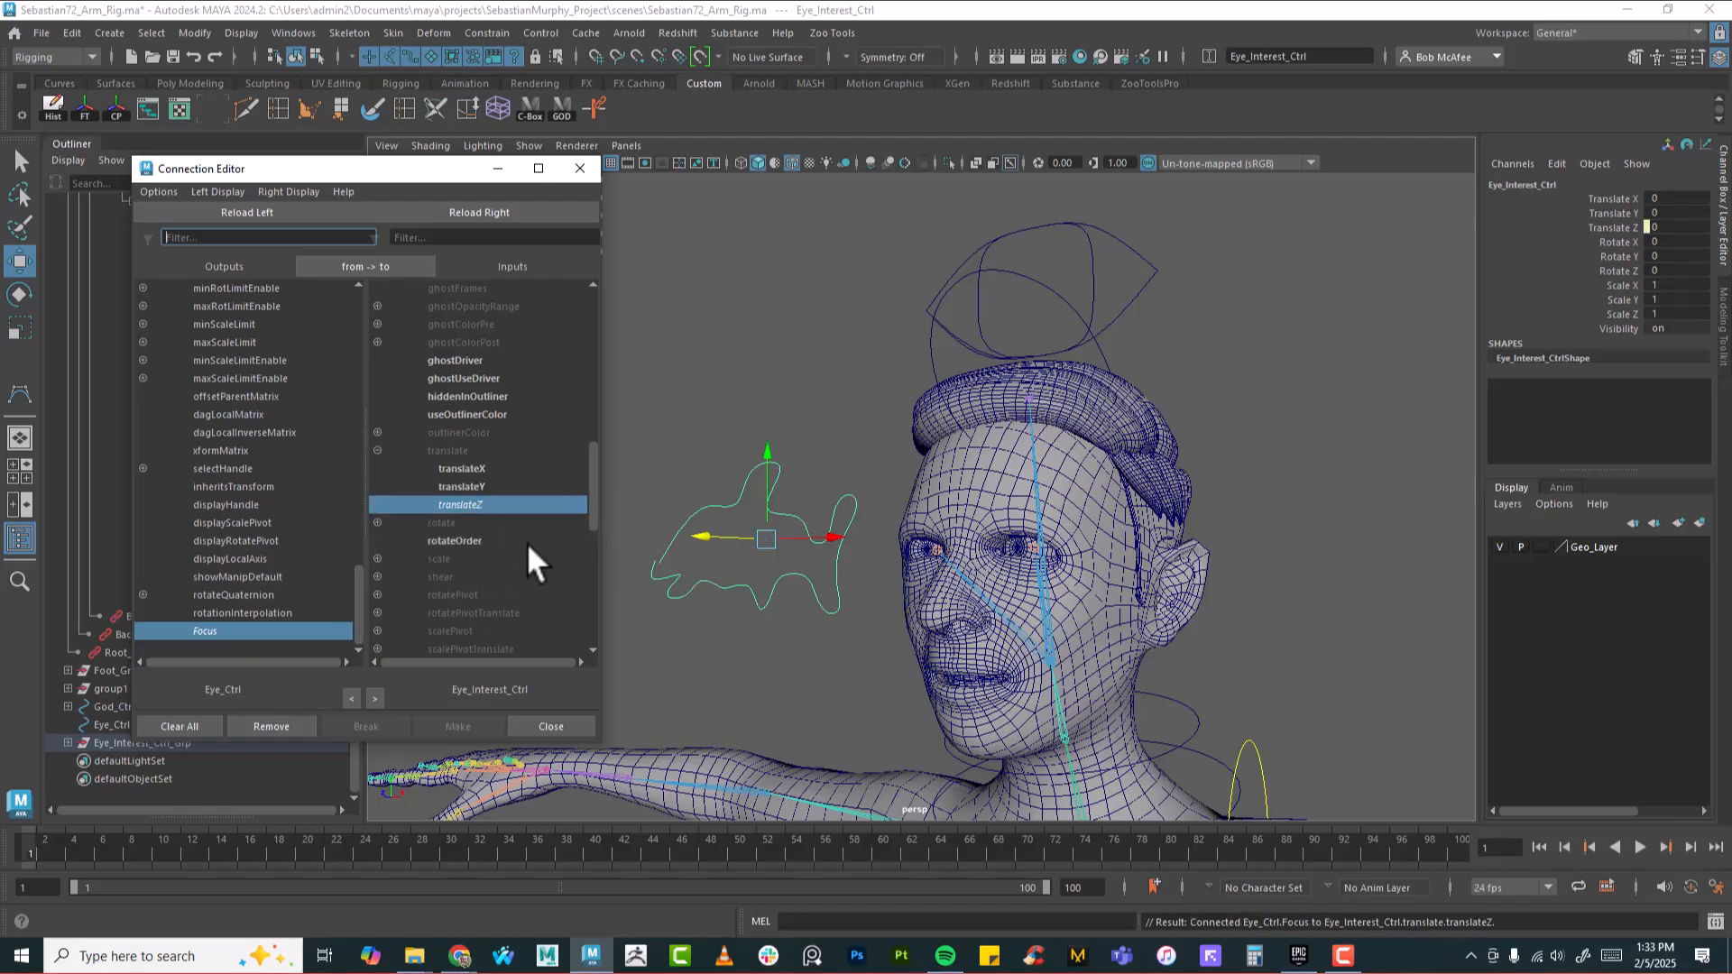
{"action": "left_click", "coordinate": [585, 167]}
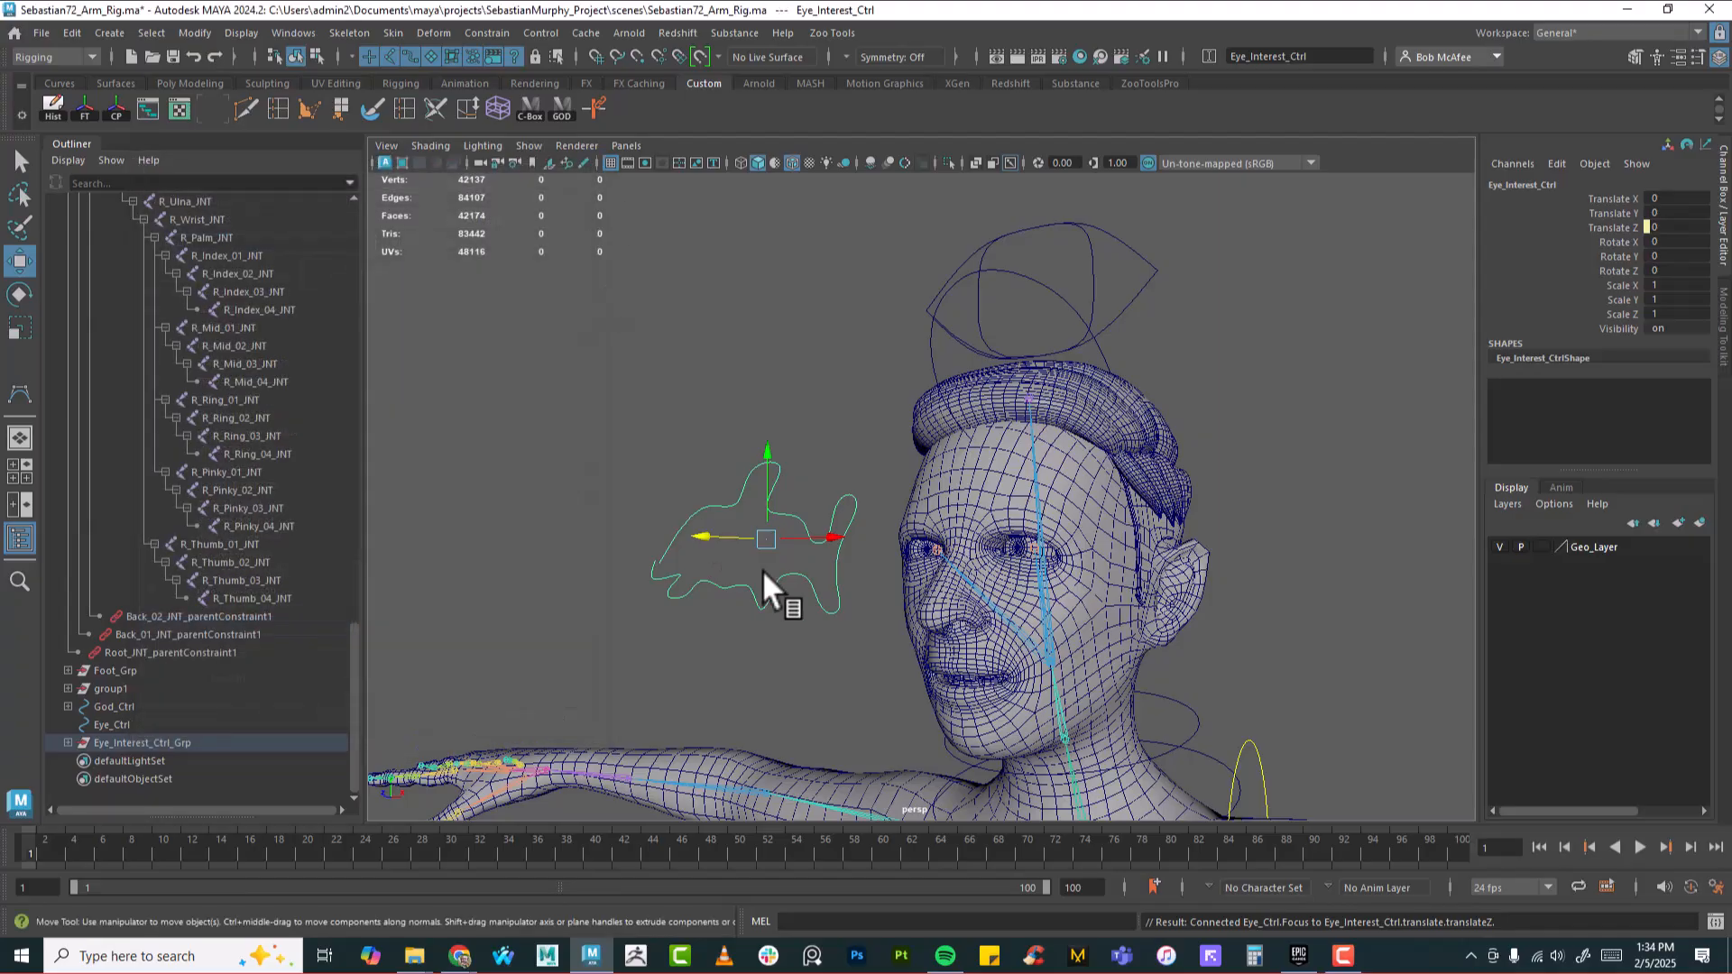
Test the Focus attribute on Eye_Ctrl by scrubbing its value and undo the change
{"action": "left_click", "coordinate": [1077, 224]}
{"action": "left_click", "coordinate": [1627, 343]}
{"action": "middle_click_drag", "start_coordinate": [1080, 397], "coordinate": [1240, 454]}
{"action": "key", "text": "ctrl+z"}
Hide the fish-shaped Eye_Interest_Ctrl curve in front of the face
{"action": "right_click_drag", "start_coordinate": [1236, 452], "coordinate": [1125, 390], "text": "alt"}
{"action": "left_click_drag", "start_coordinate": [1102, 249], "coordinate": [1115, 315]}
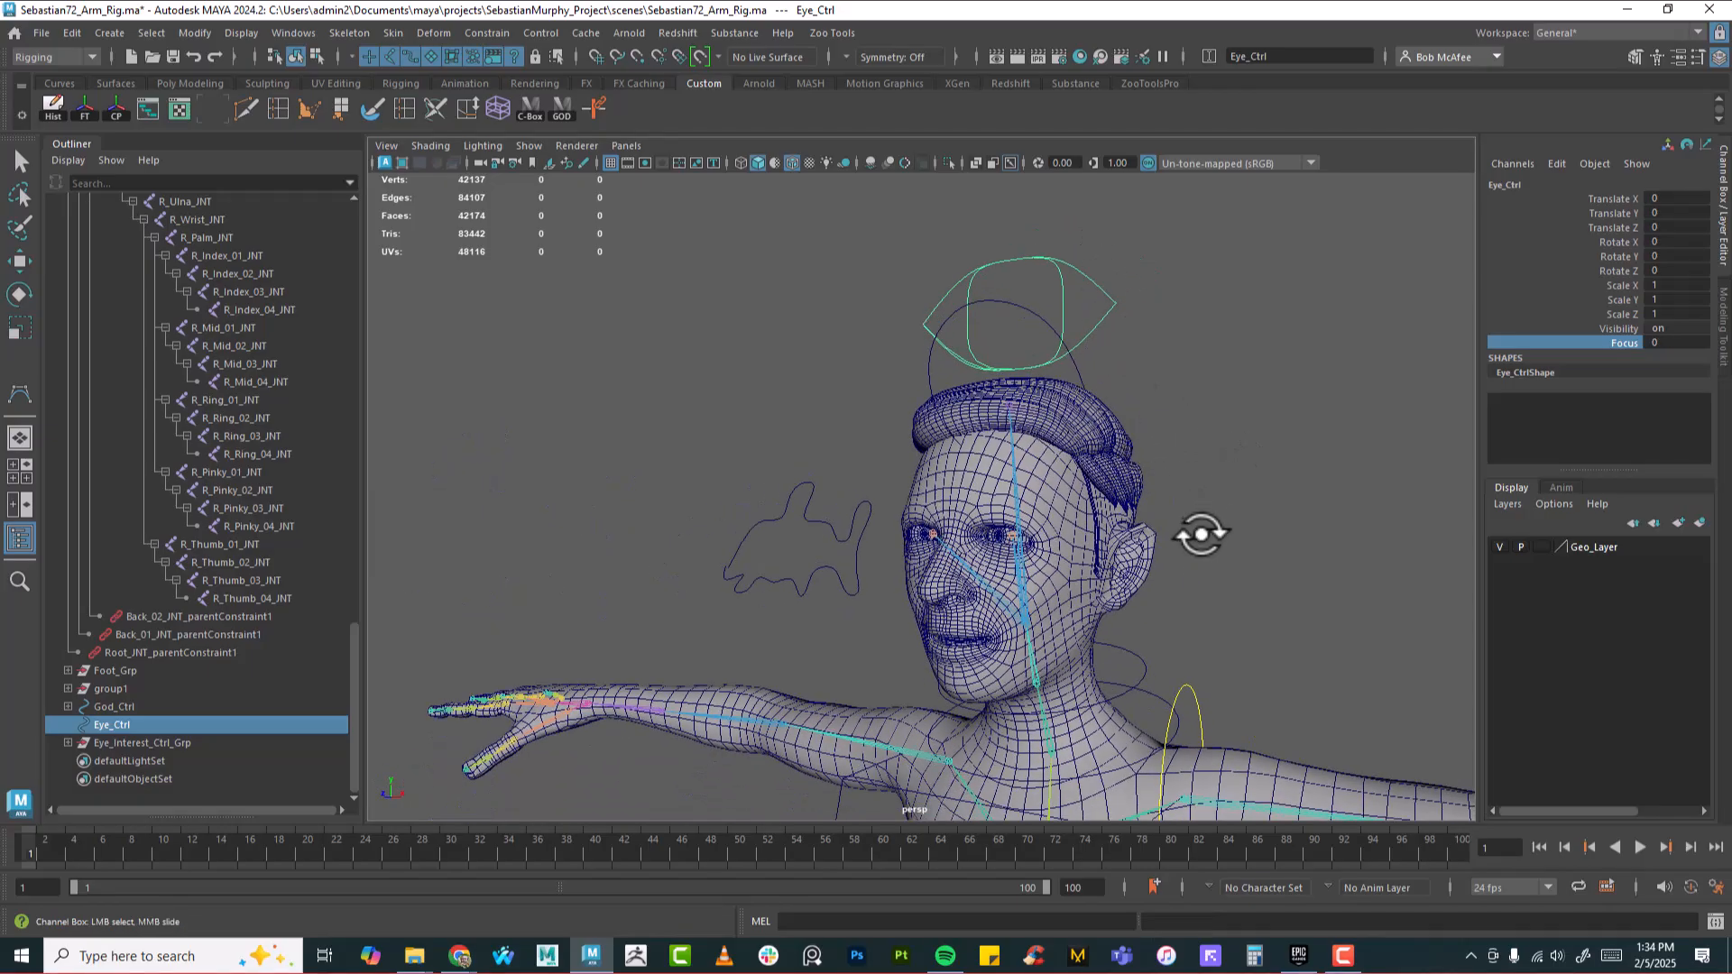
{"action": "left_click_drag", "start_coordinate": [1198, 530], "coordinate": [1091, 538], "text": "alt"}
{"action": "left_click_drag", "start_coordinate": [803, 476], "coordinate": [805, 541]}
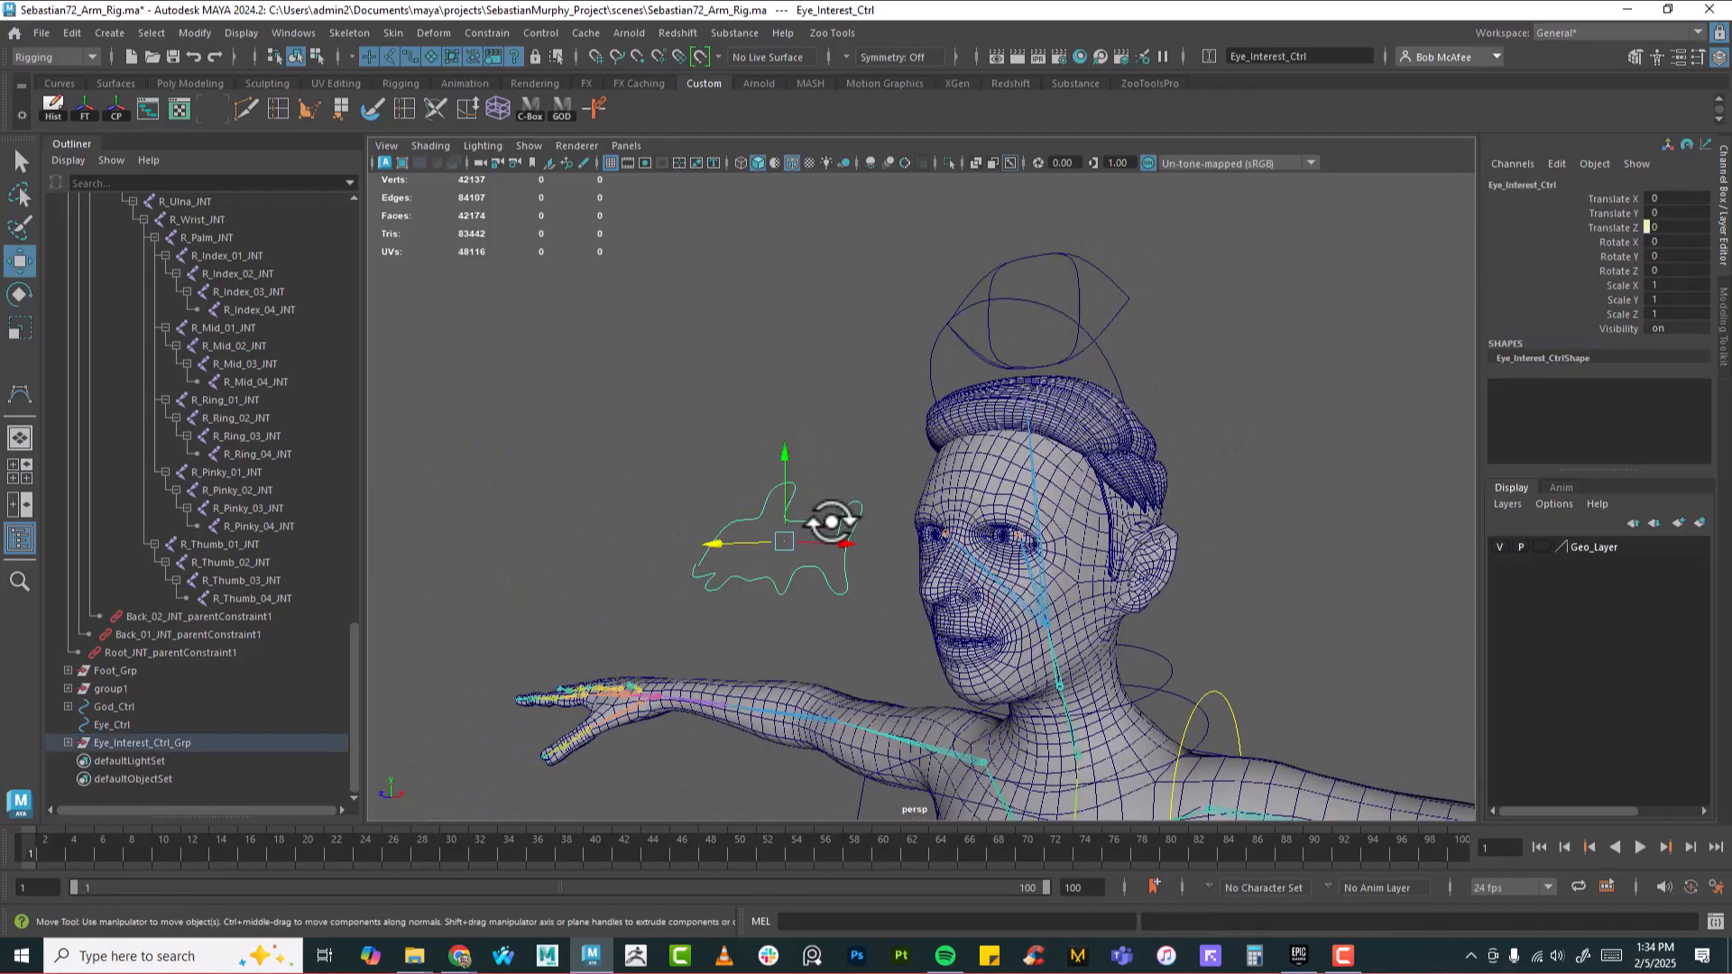
{"action": "key", "text": "ctrl+h"}
Examine the eyes and head controls from several angles with the aim target hidden
{"action": "left_click_drag", "start_coordinate": [1224, 514], "coordinate": [1125, 370], "text": "alt"}
{"action": "left_click", "coordinate": [1261, 477]}
{"action": "left_click_drag", "start_coordinate": [1157, 502], "coordinate": [1132, 448], "text": "alt"}
{"action": "right_click_drag", "start_coordinate": [1133, 448], "coordinate": [1342, 573], "text": "alt"}
{"action": "left_click_drag", "start_coordinate": [1342, 574], "coordinate": [858, 658], "text": "alt"}
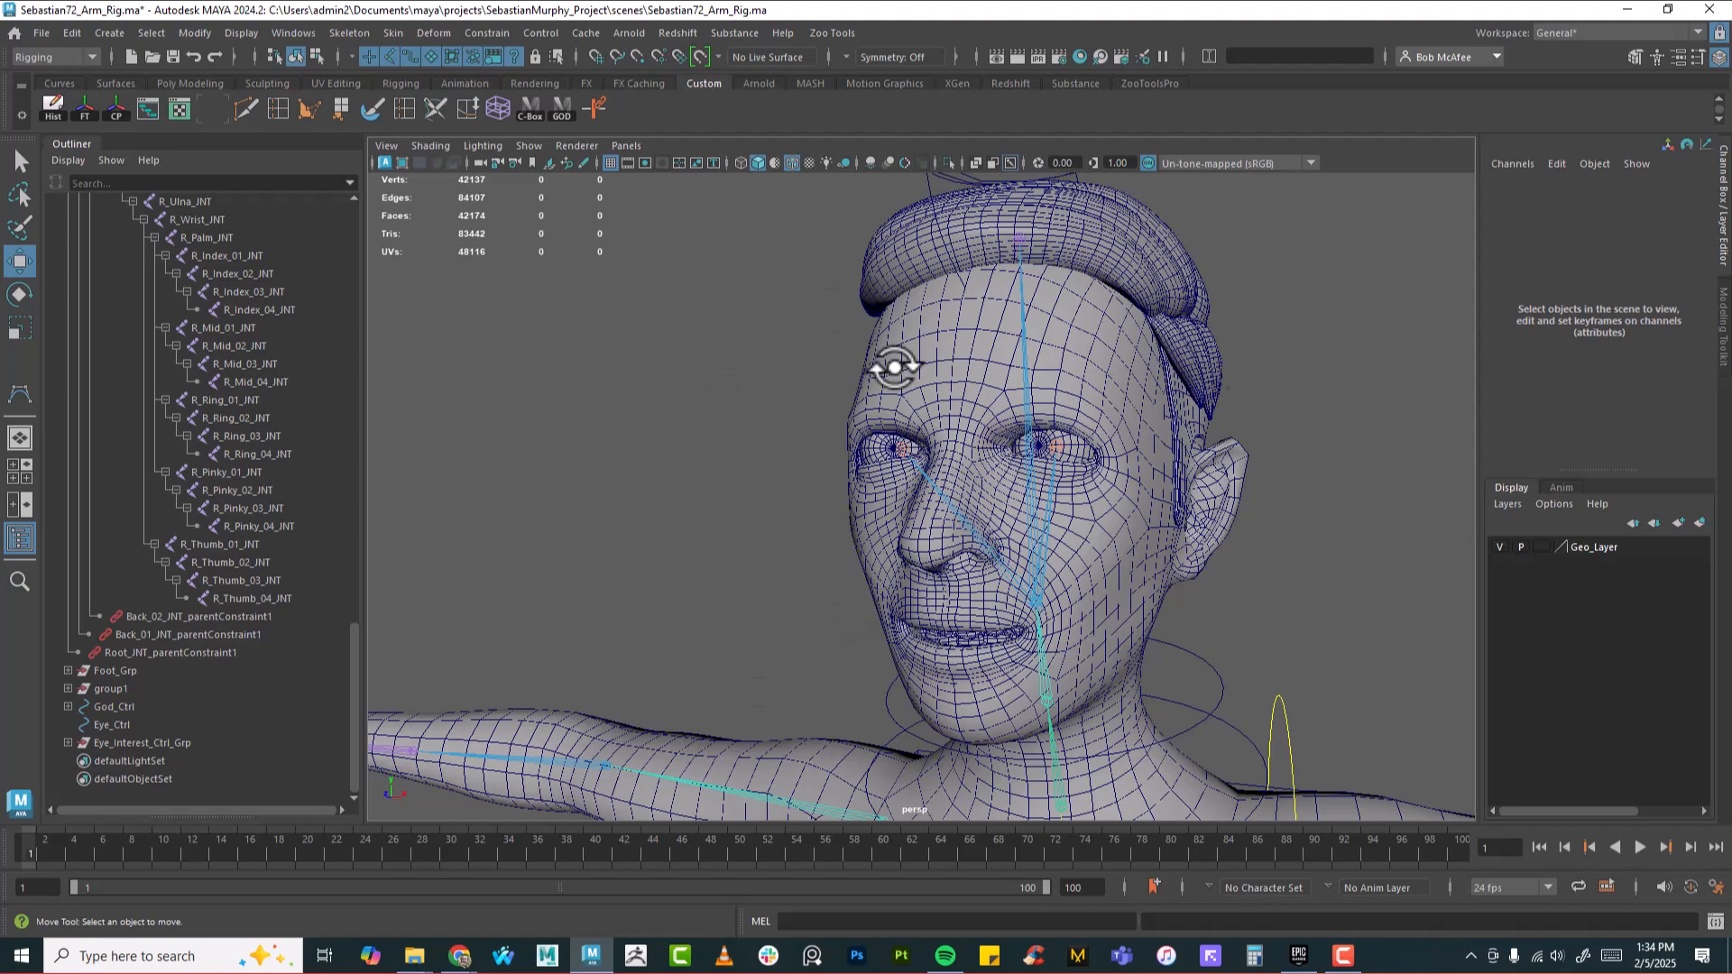
{"action": "right_click_drag", "start_coordinate": [1288, 511], "coordinate": [974, 495], "text": "alt"}
{"action": "left_click_drag", "start_coordinate": [1145, 503], "coordinate": [1141, 348], "text": "alt"}
{"action": "left_click_drag", "start_coordinate": [1043, 571], "coordinate": [959, 490], "text": "alt"}
Test how the eyes follow Eye_Ctrl by rotating it above the head and undo the rotation
{"action": "mouse_move", "coordinate": [901, 553]}
{"action": "left_mouse_down", "text": "alt"}
{"action": "mouse_move", "coordinate": [746, 560]}
{"action": "mouse_move", "coordinate": [978, 529]}
{"action": "mouse_move", "coordinate": [912, 553]}
{"action": "left_mouse_up", "text": "alt"}
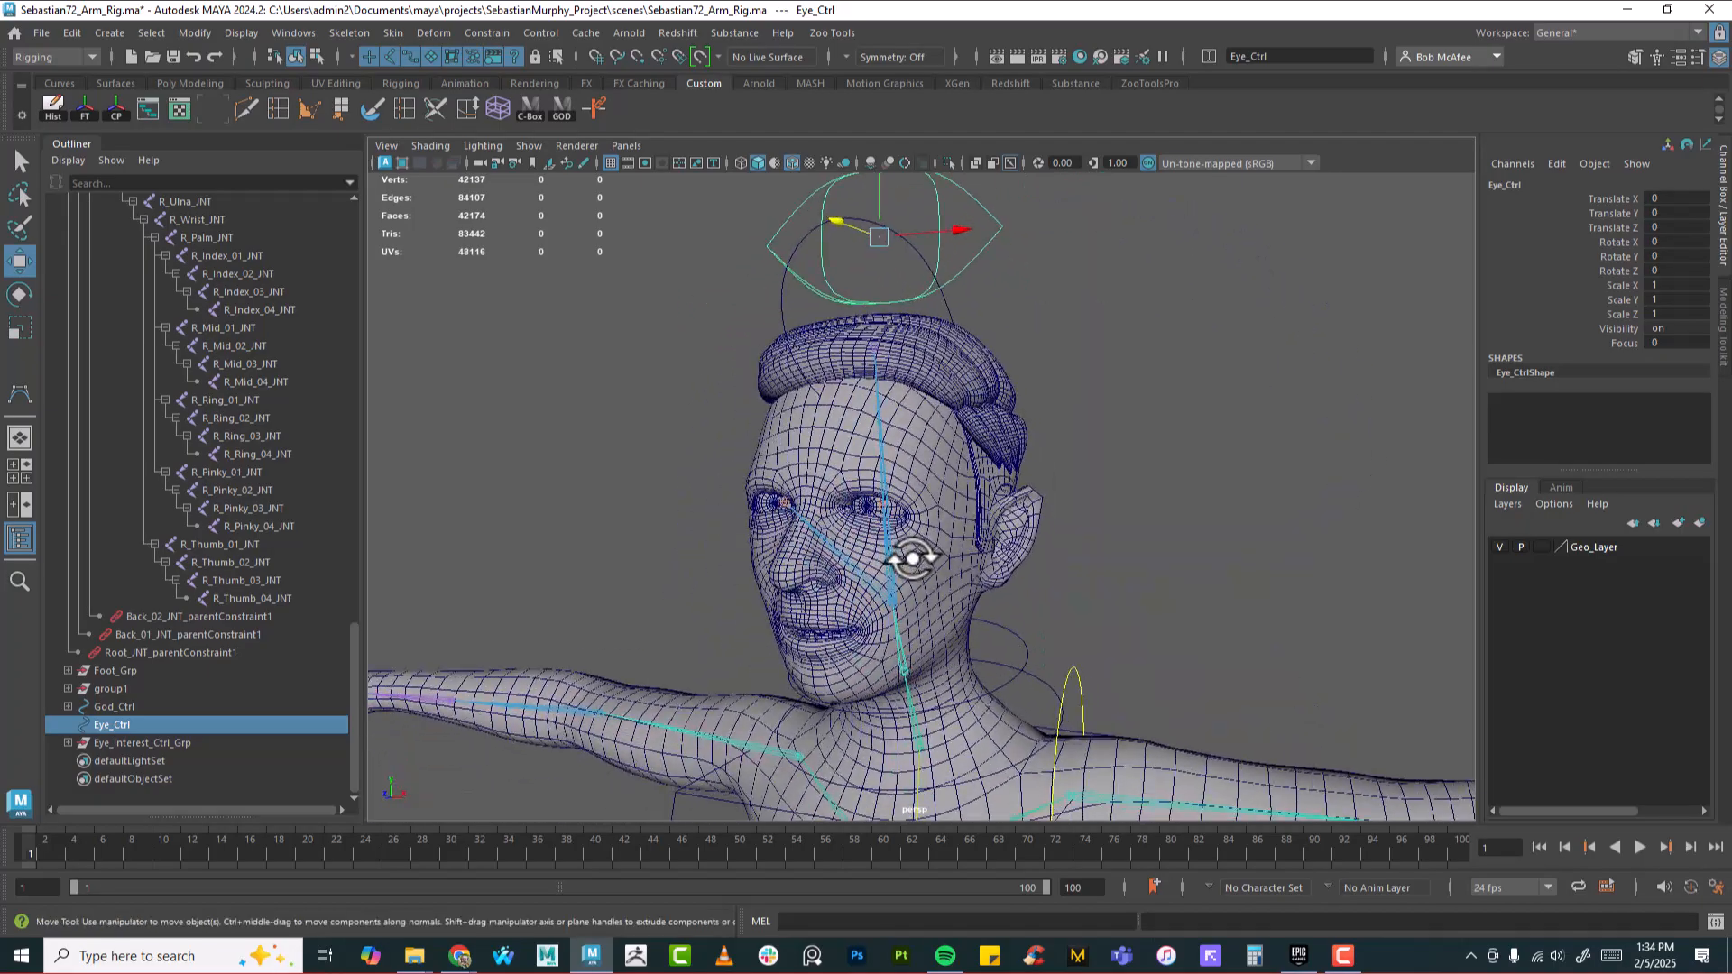
{"action": "right_click_drag", "start_coordinate": [912, 552], "coordinate": [949, 546], "text": "alt"}
{"action": "left_click_drag", "start_coordinate": [949, 546], "coordinate": [1063, 452], "text": "alt"}
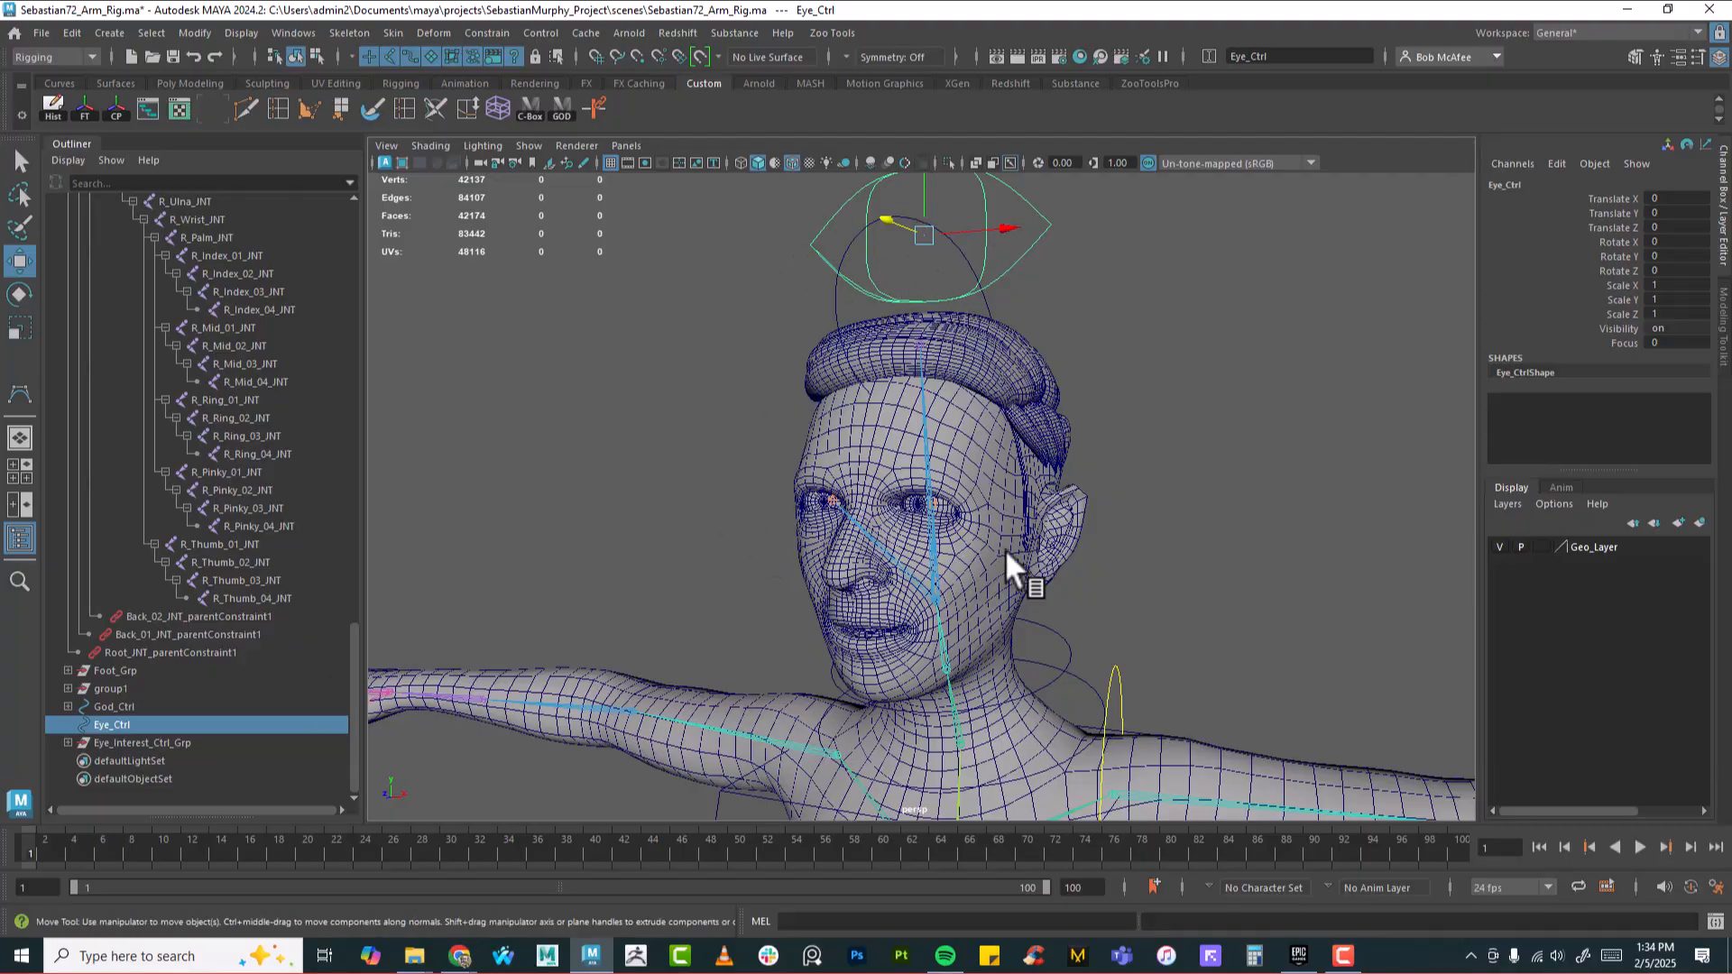
{"action": "left_click", "coordinate": [20, 294]}
{"action": "left_click_drag", "start_coordinate": [1032, 289], "coordinate": [960, 277]}
{"action": "key", "text": "ctrl+z"}
{"action": "mouse_move", "coordinate": [1200, 468]}
{"action": "right_mouse_down", "text": "alt"}
{"action": "mouse_move", "coordinate": [1166, 467]}
{"action": "mouse_move", "coordinate": [1160, 360]}
{"action": "mouse_move", "coordinate": [1177, 474]}
{"action": "right_mouse_up", "text": "alt"}
{"action": "left_click_drag", "start_coordinate": [1151, 501], "coordinate": [580, 269], "text": "alt"}
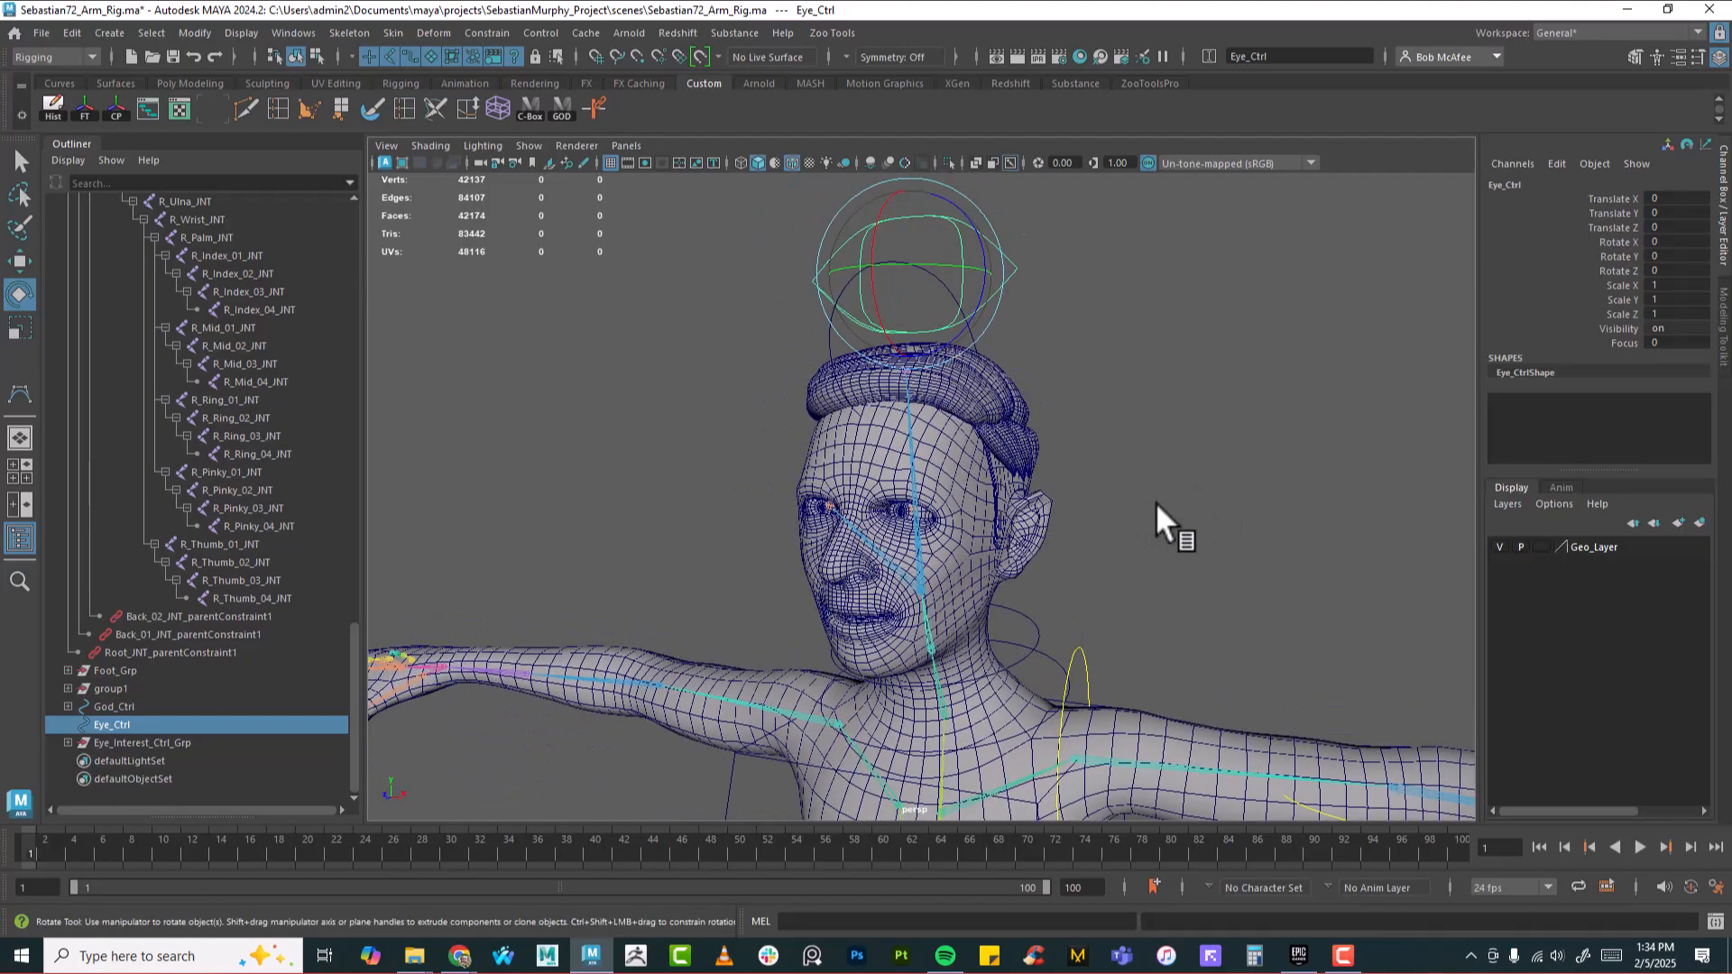
Parent Eye_Ctrl under Head_Ctrl
{"action": "left_click_drag", "start_coordinate": [1148, 496], "coordinate": [886, 206], "text": "alt"}
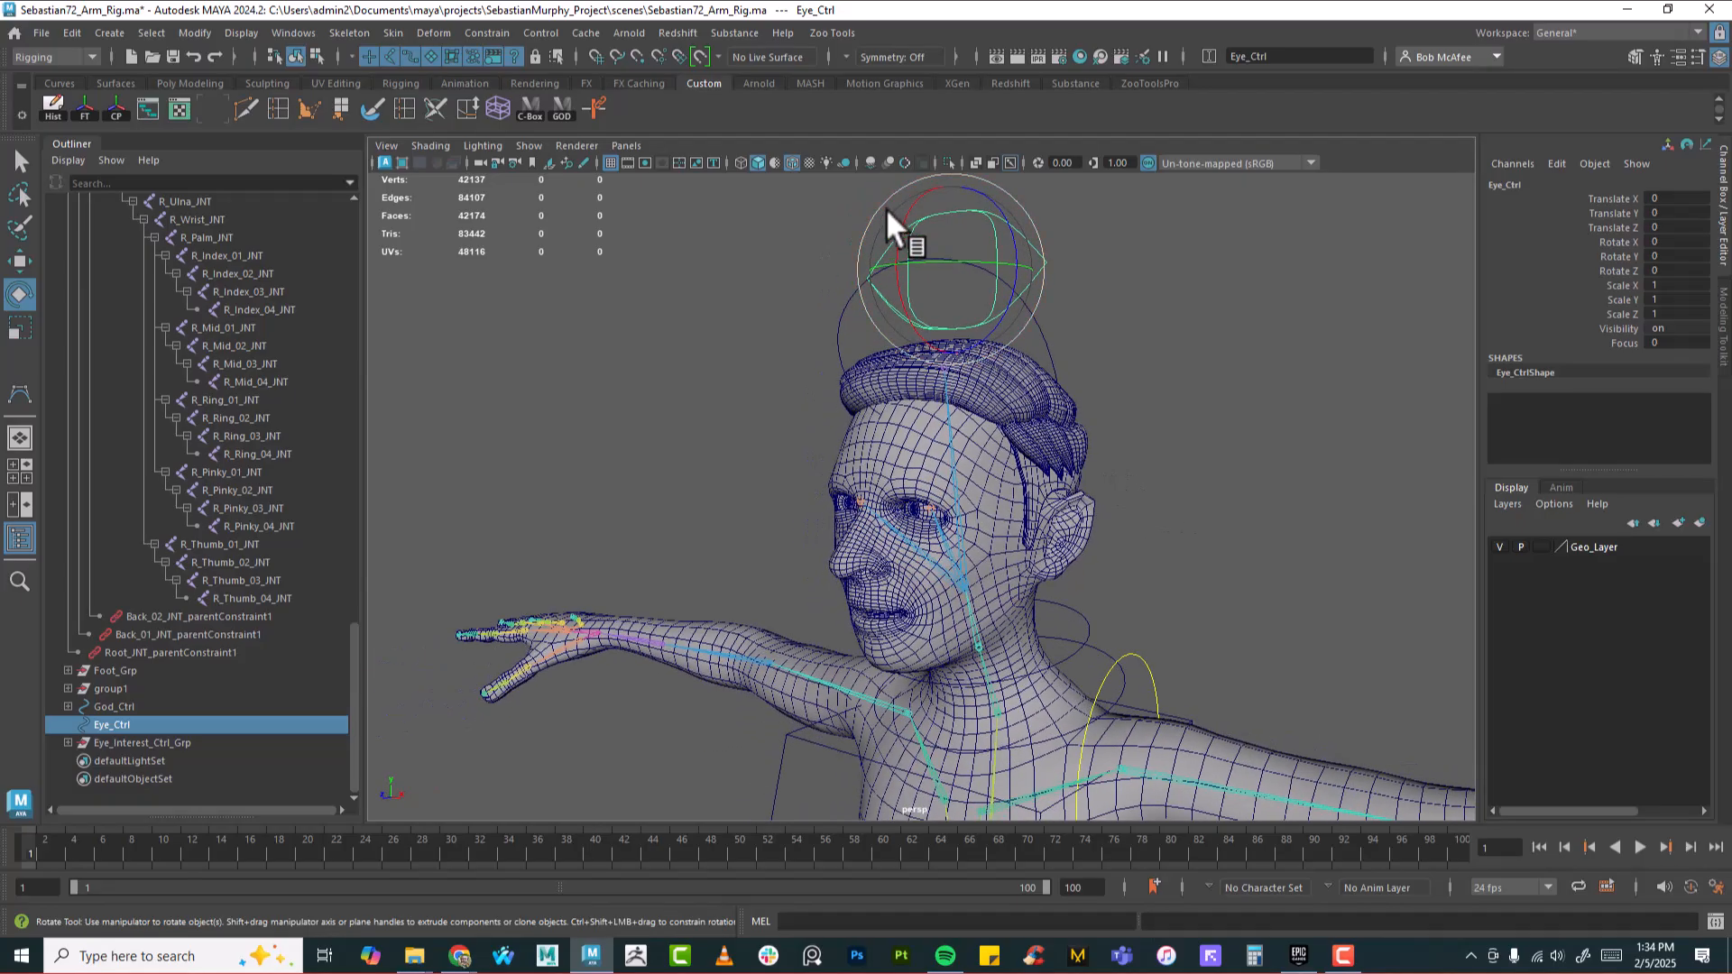
{"action": "left_click", "coordinate": [1041, 341]}
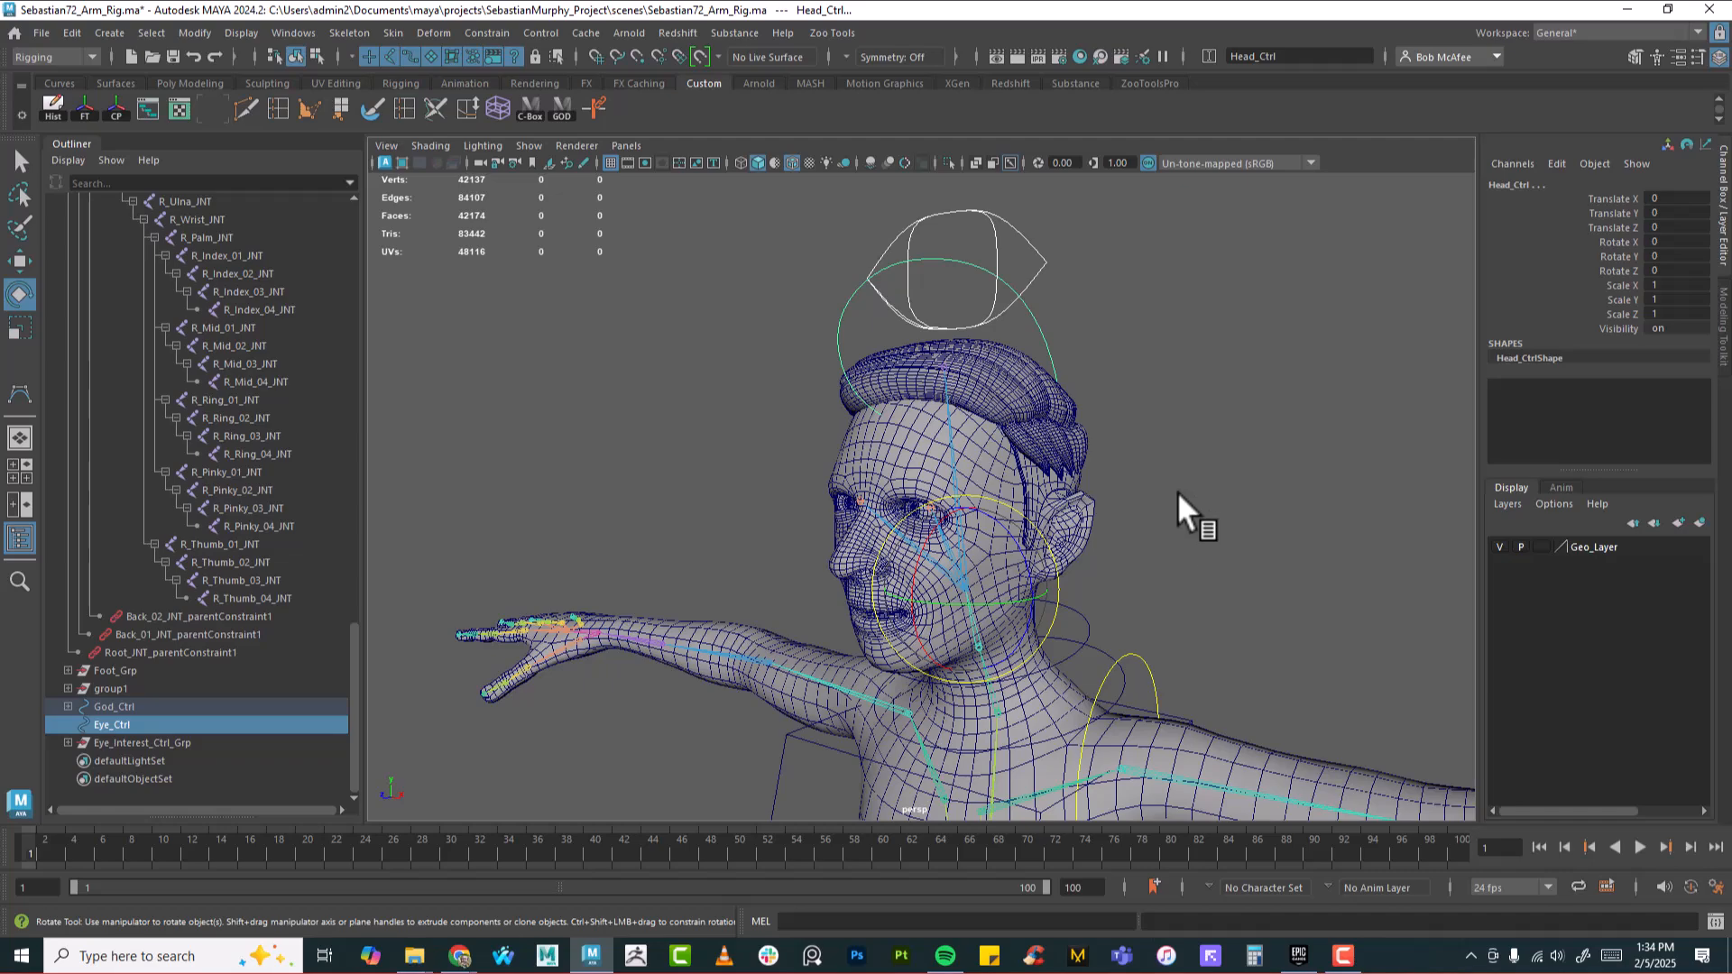
{"action": "key", "text": "p"}
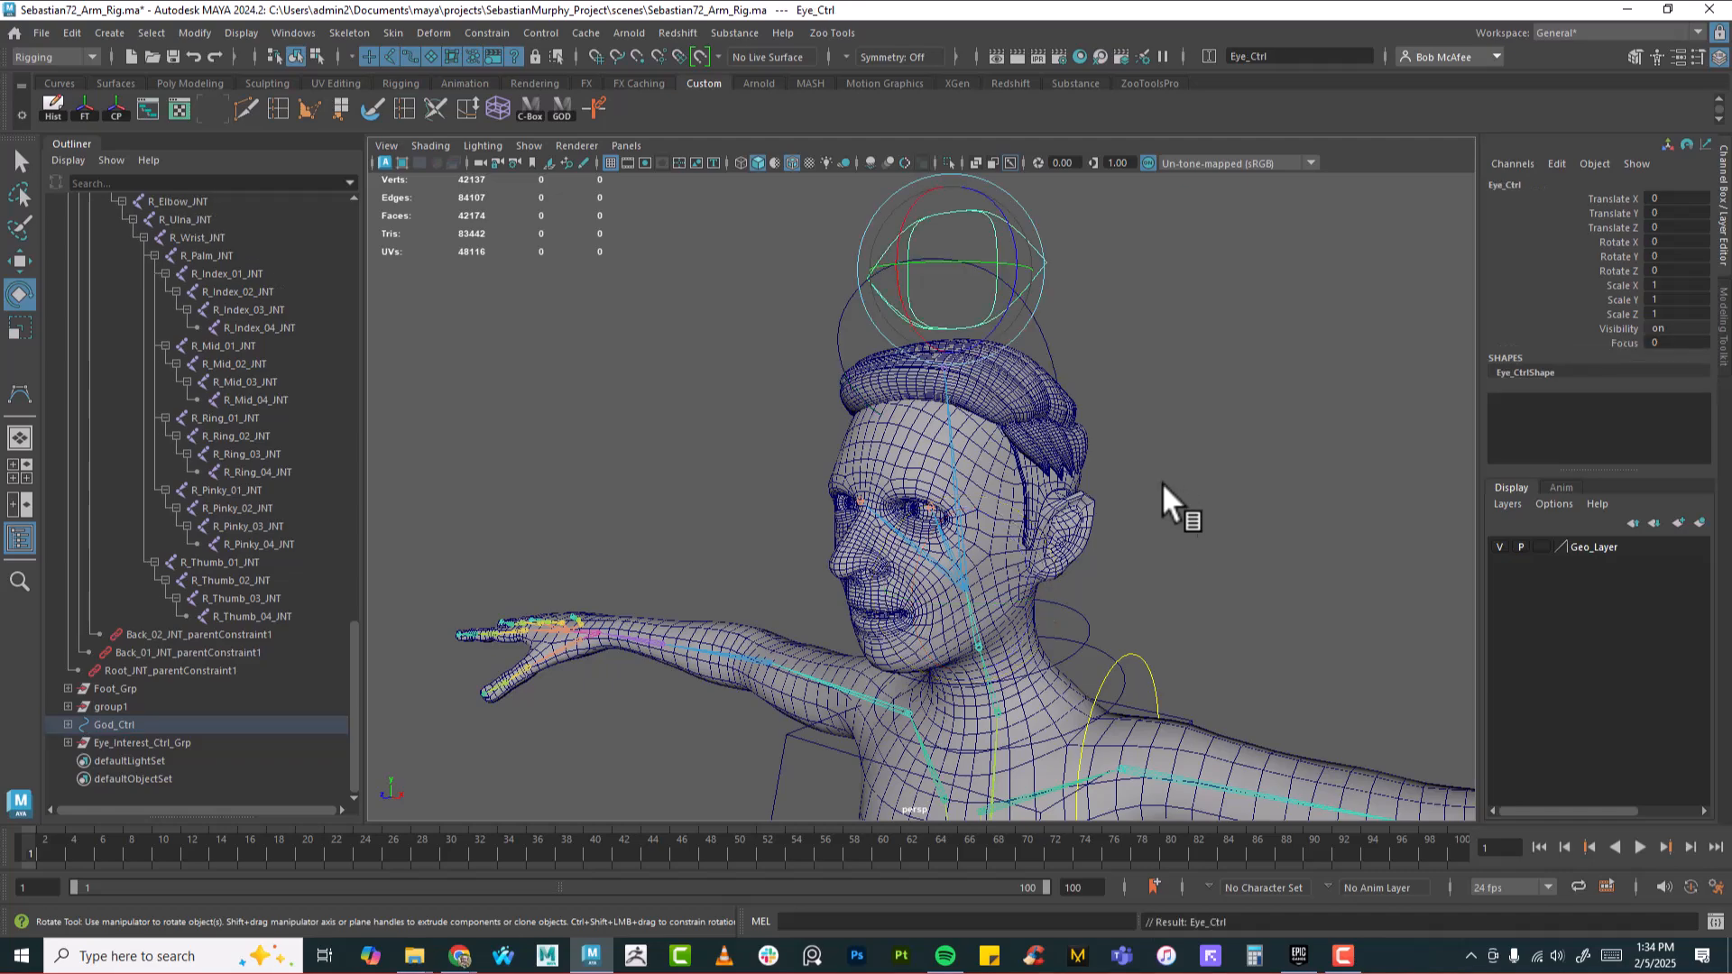
Test the parenting of Eye_Ctrl by rotating Head_Ctrl and undo the rotation
{"action": "left_click", "coordinate": [1166, 464]}
{"action": "left_click", "coordinate": [1064, 343]}
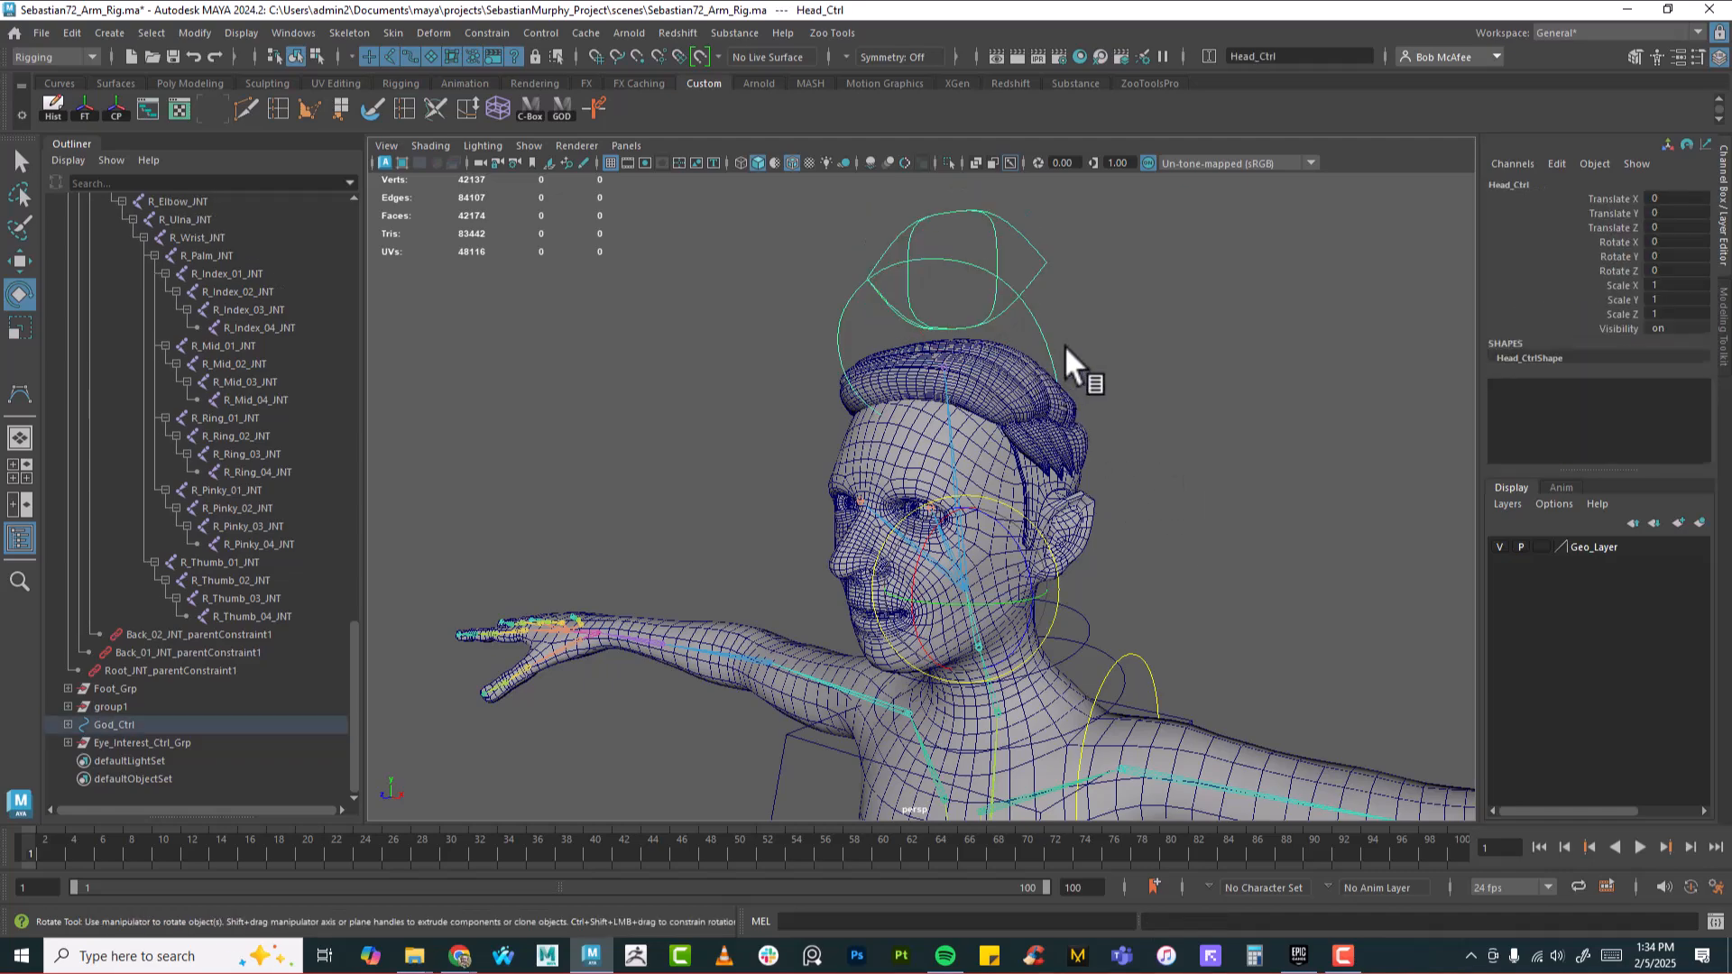
{"action": "mouse_move", "coordinate": [980, 550]}
{"action": "left_mouse_down"}
{"action": "mouse_move", "coordinate": [987, 593]}
{"action": "mouse_move", "coordinate": [968, 557]}
{"action": "left_mouse_up"}
{"action": "key", "text": "ctrl+z"}
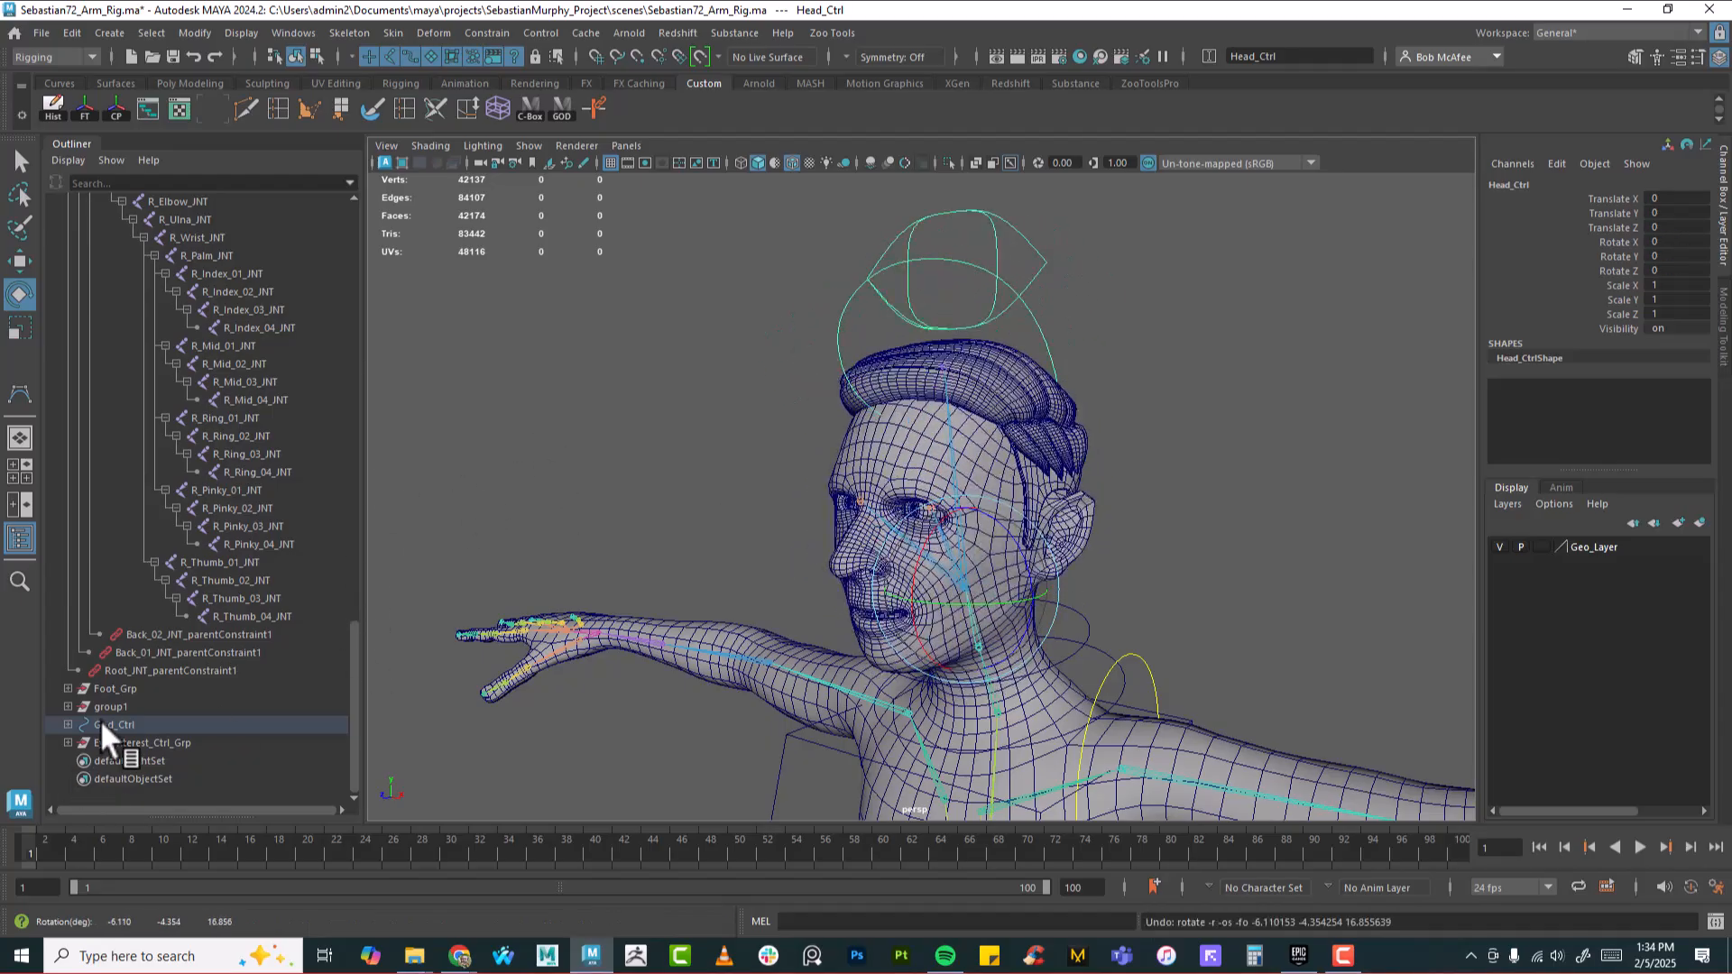
Unhide Eye_Interest_Ctrl inside the Eye_Interest_Ctrl_Grp group
{"action": "left_click", "coordinate": [67, 741]}
{"action": "left_click", "coordinate": [121, 760]}
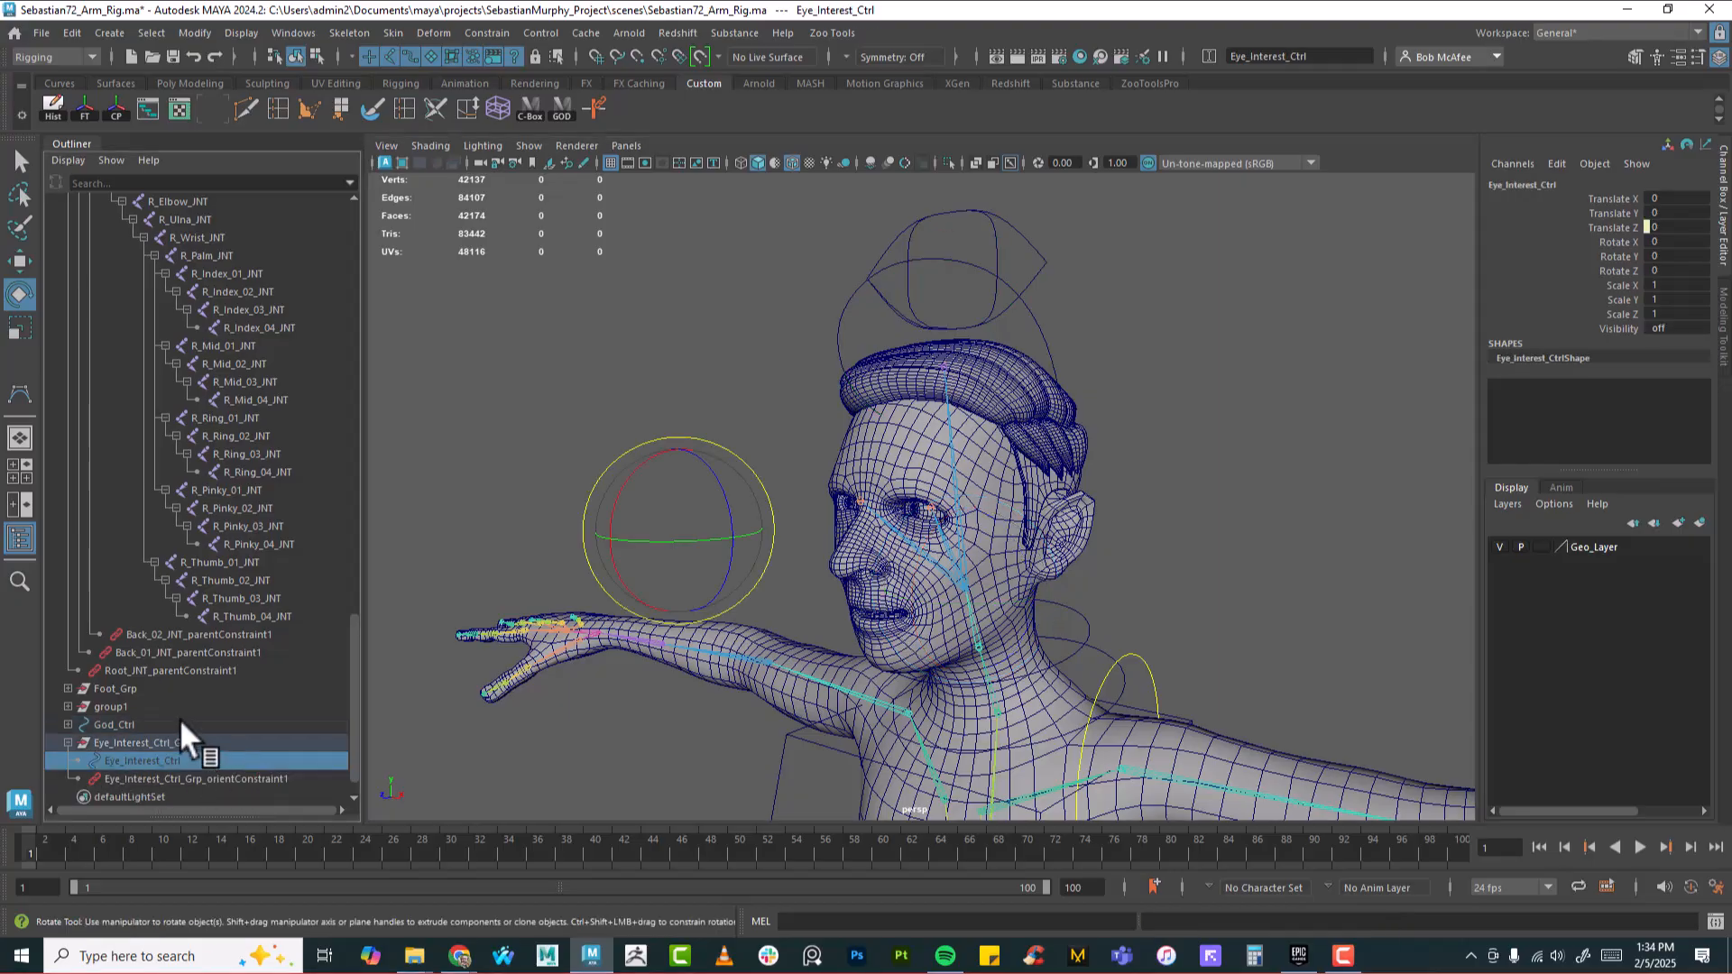
{"action": "key", "text": "h"}
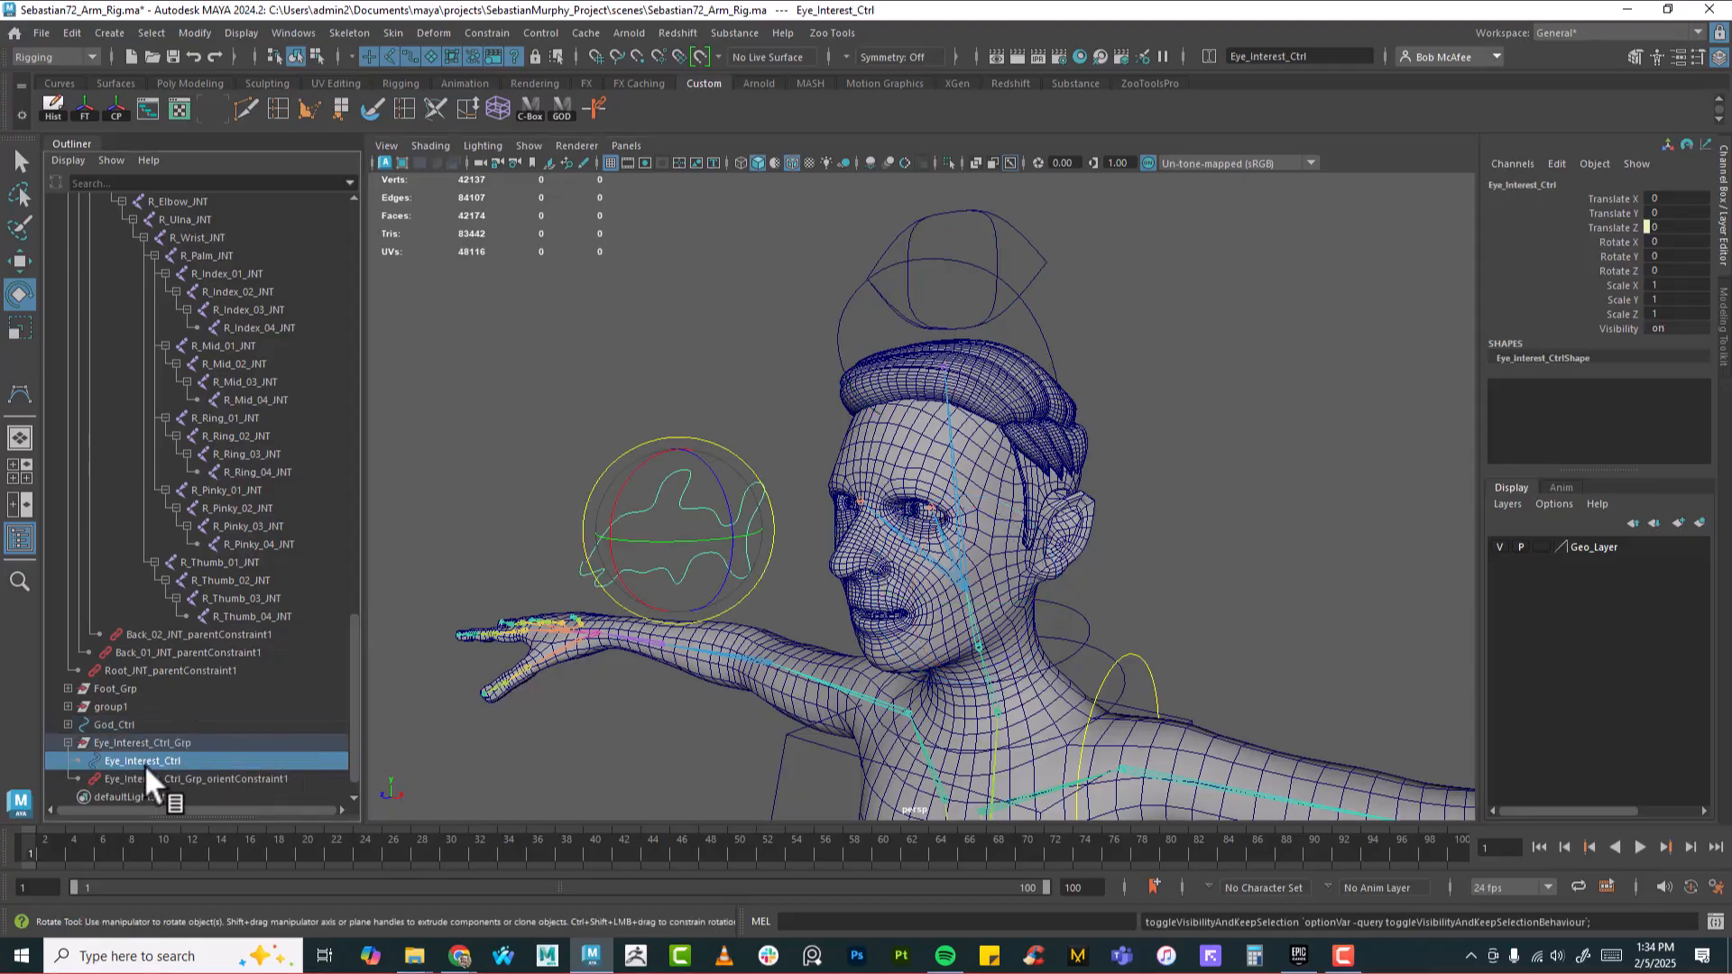
Parent-constrain Eye_Interest_Ctrl_Grp to the head joint Head_JNT
{"action": "scroll", "coordinate": [557, 551], "scroll_direction": "down", "scroll_amount": 4}
{"action": "scroll", "coordinate": [964, 525], "scroll_direction": "up", "scroll_amount": 5}
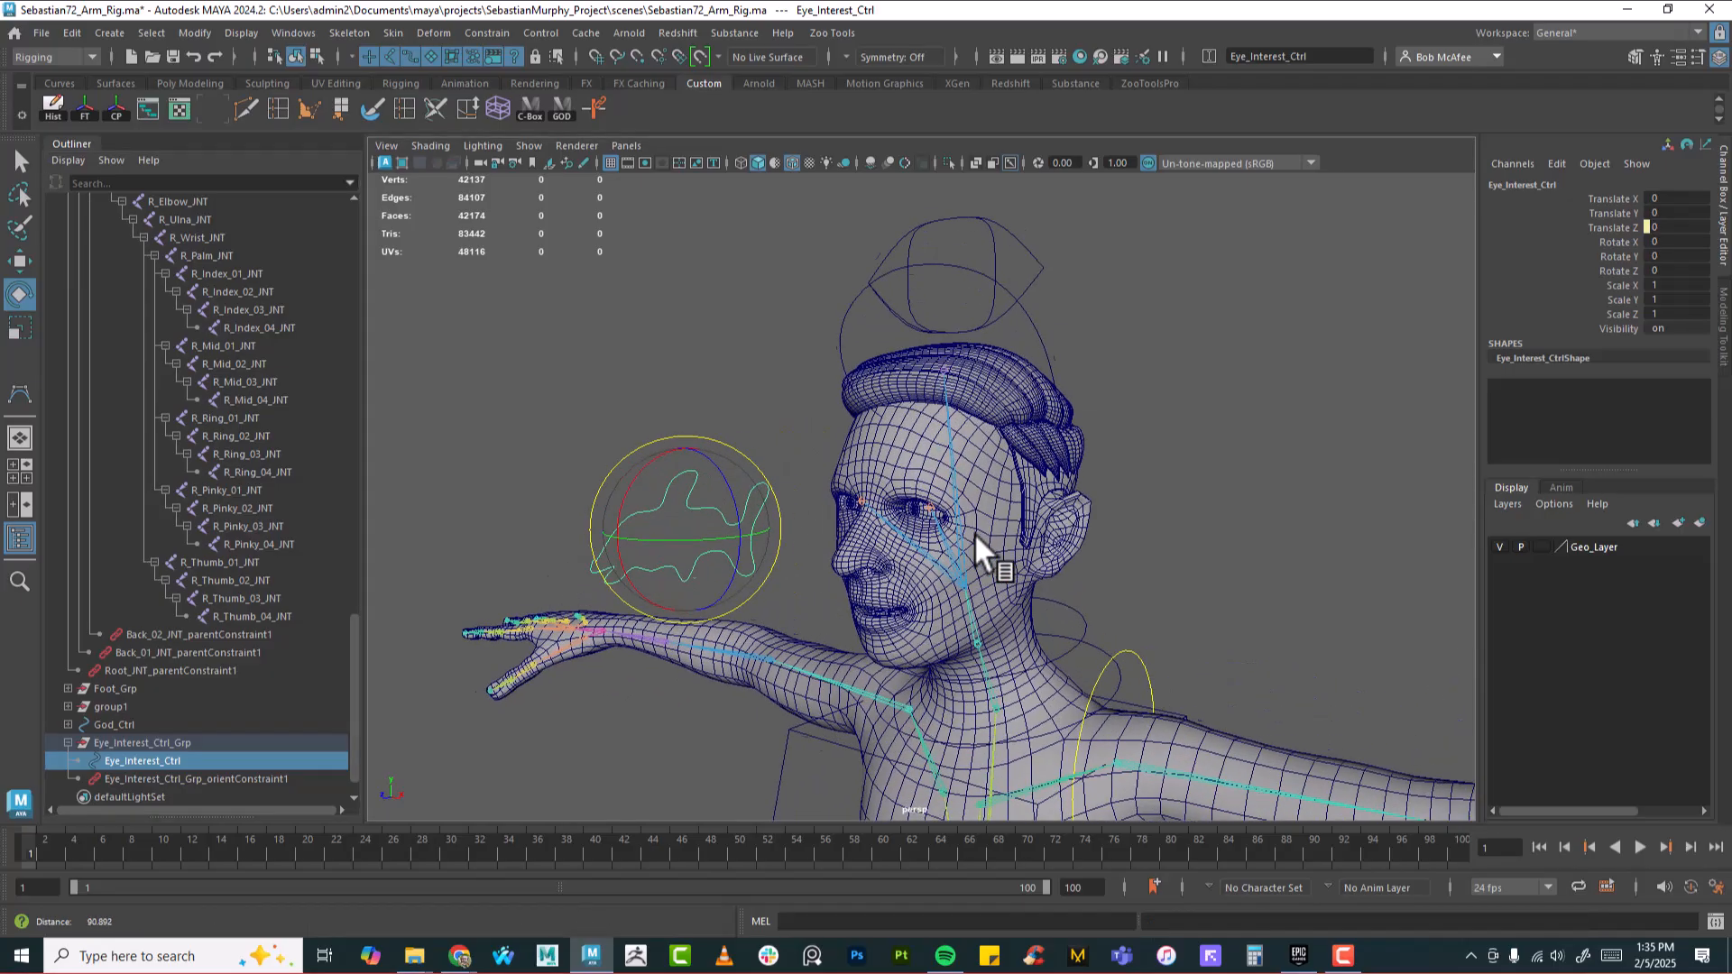
{"action": "left_click", "coordinate": [206, 742]}
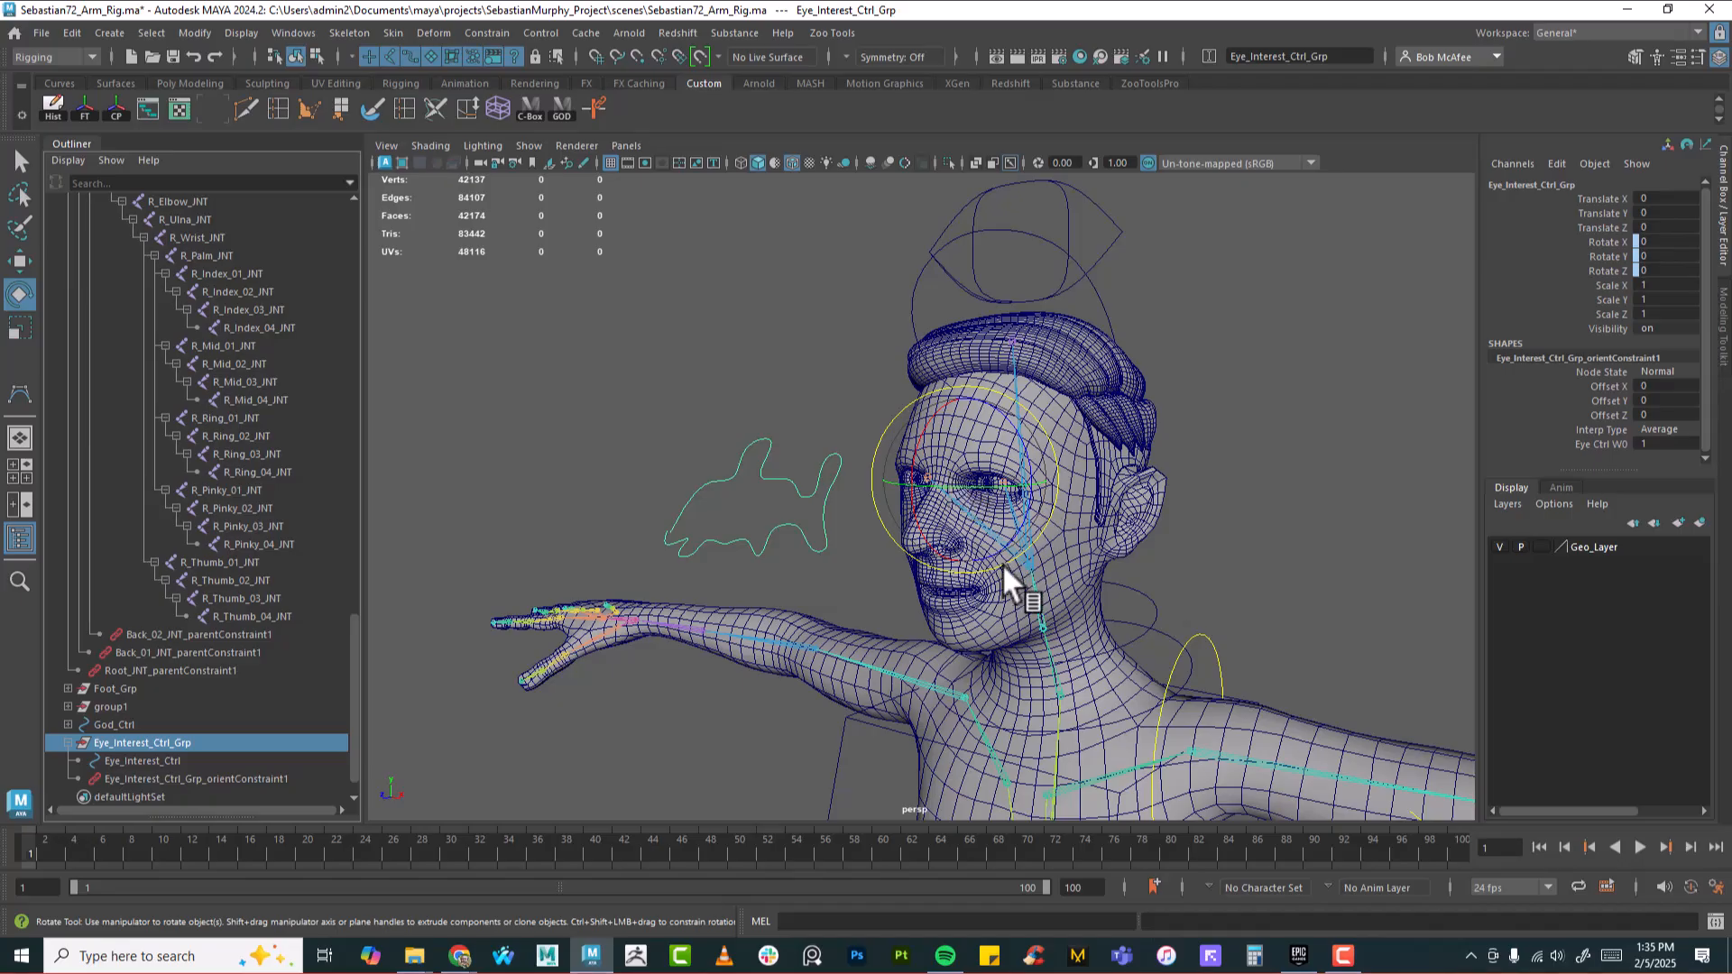
{"action": "left_click_drag", "start_coordinate": [999, 570], "coordinate": [1016, 457], "text": "alt"}
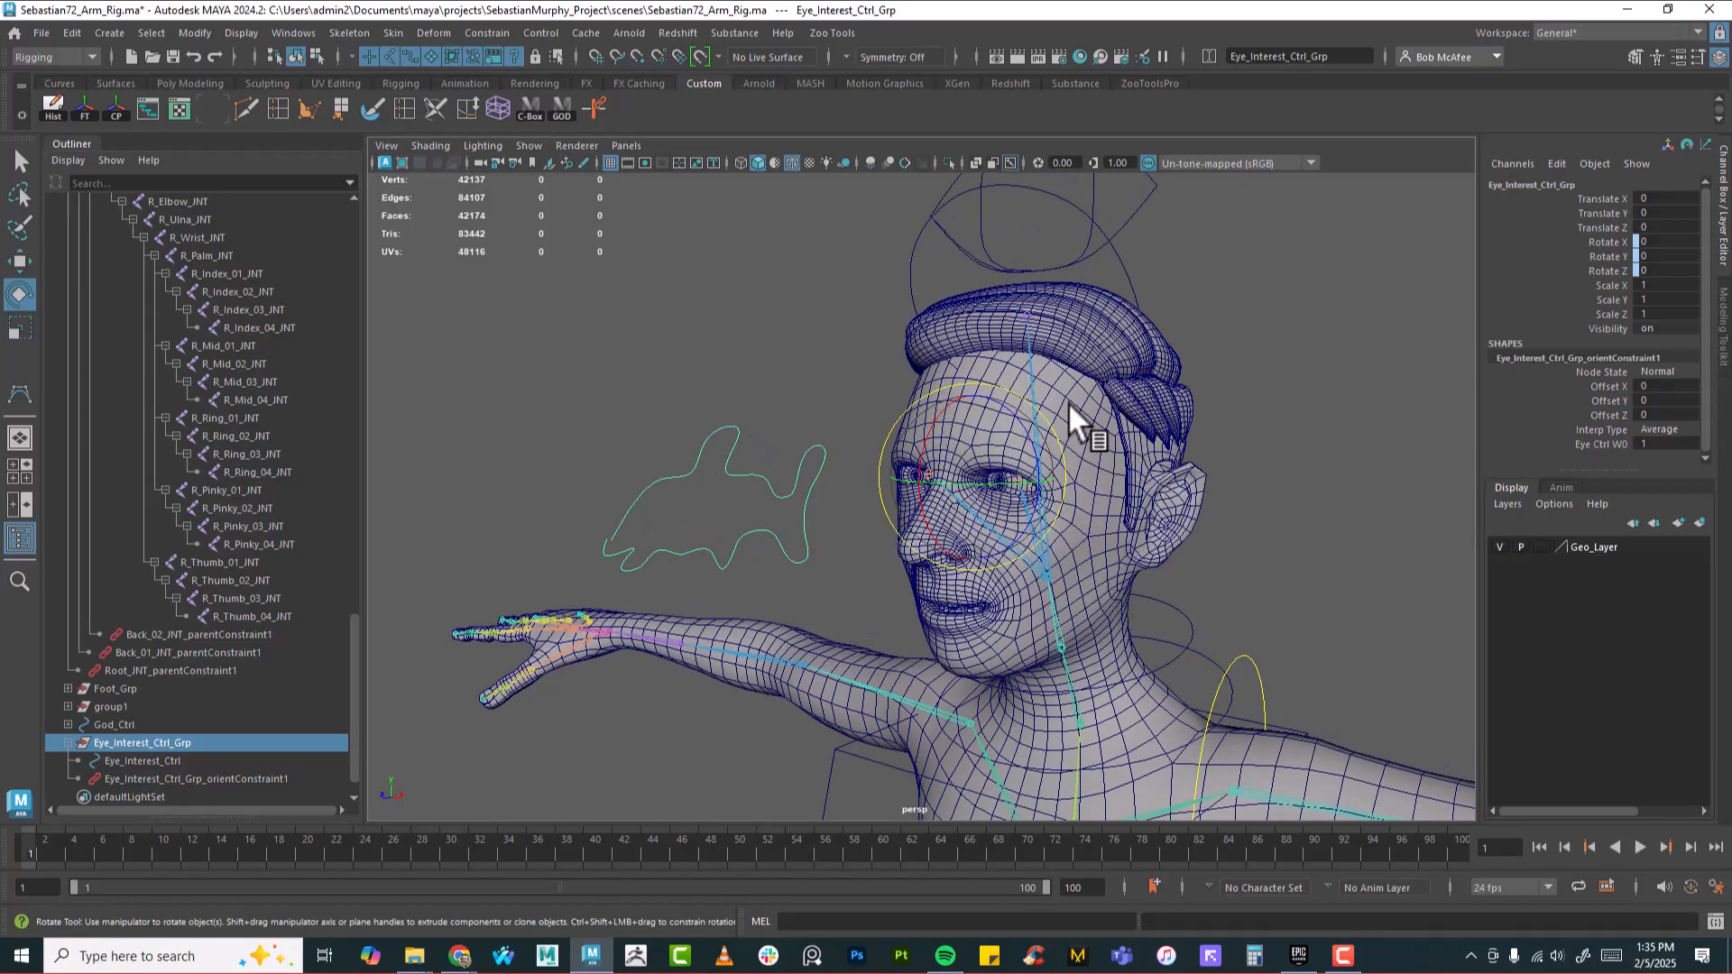
{"action": "left_click", "coordinate": [1023, 370]}
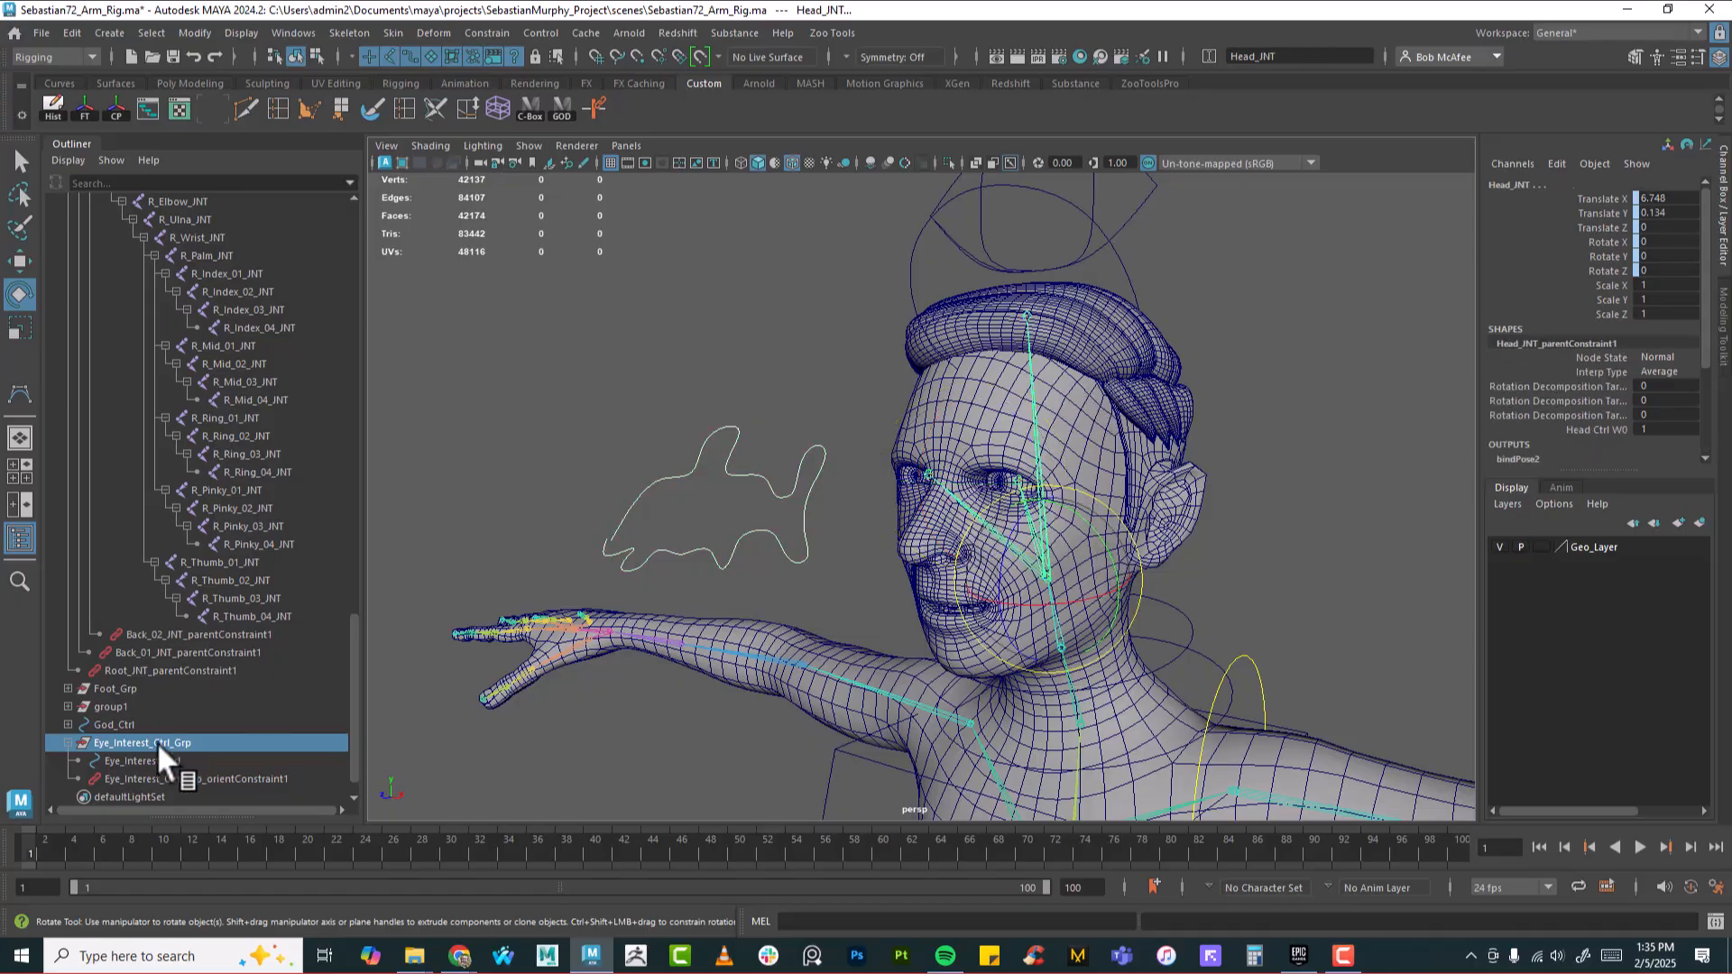
{"action": "left_click", "coordinate": [1037, 399]}
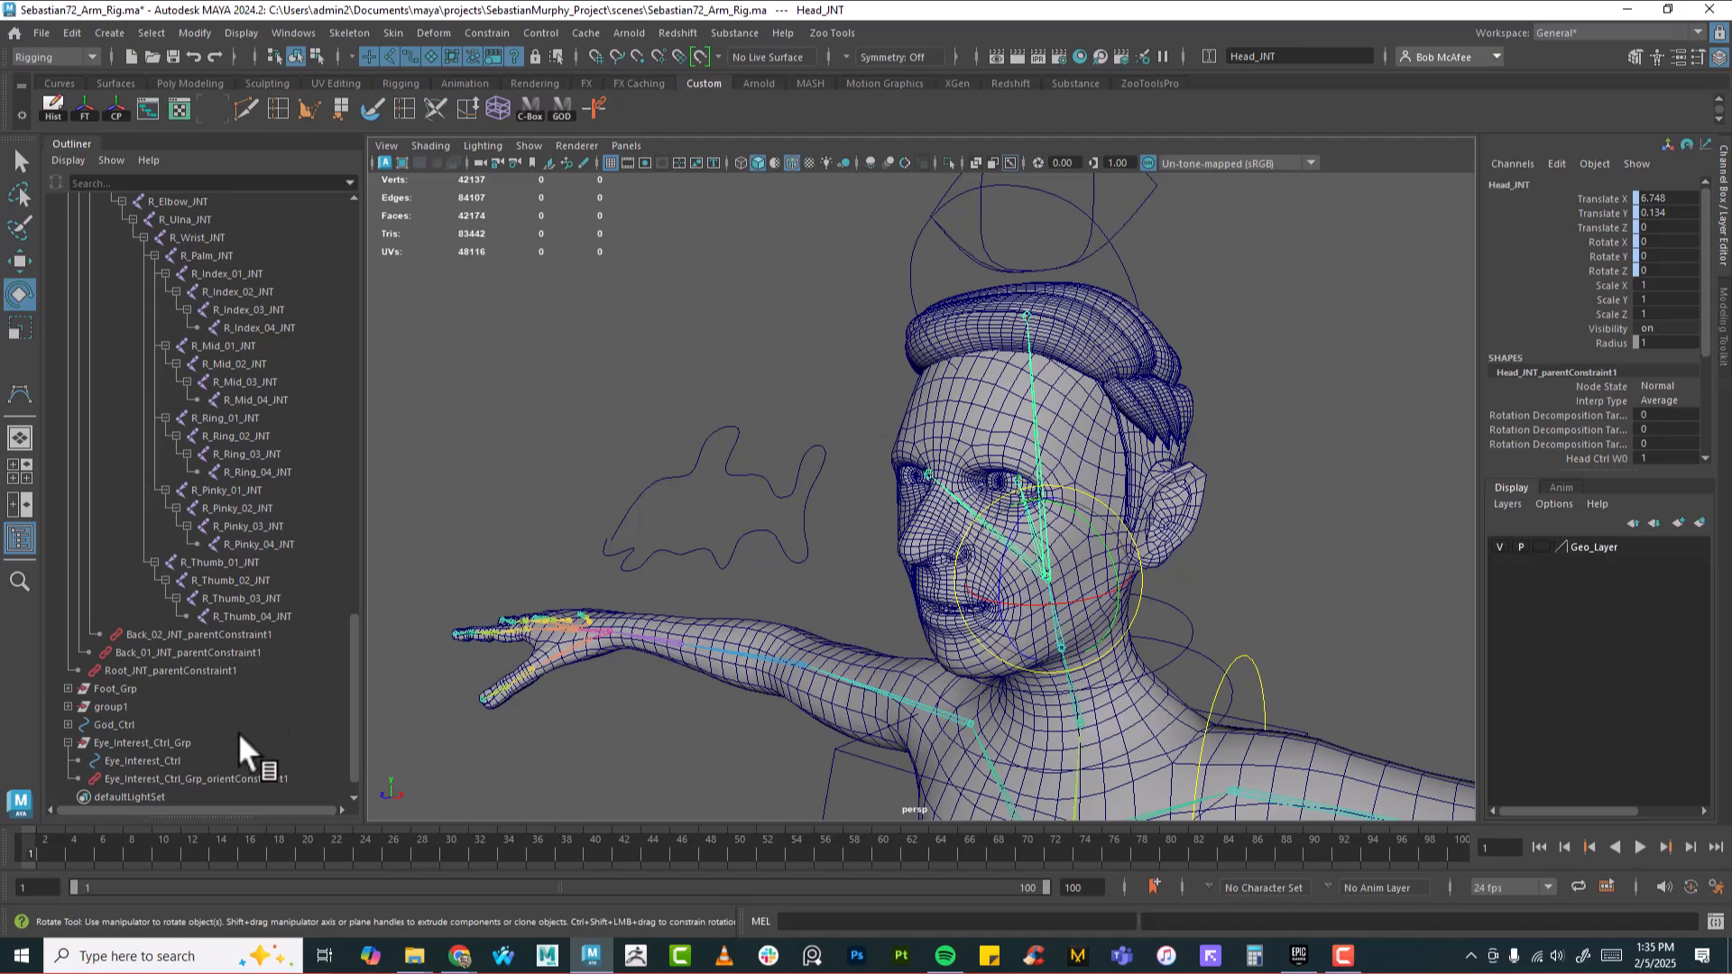
{"action": "left_click", "coordinate": [142, 742]}
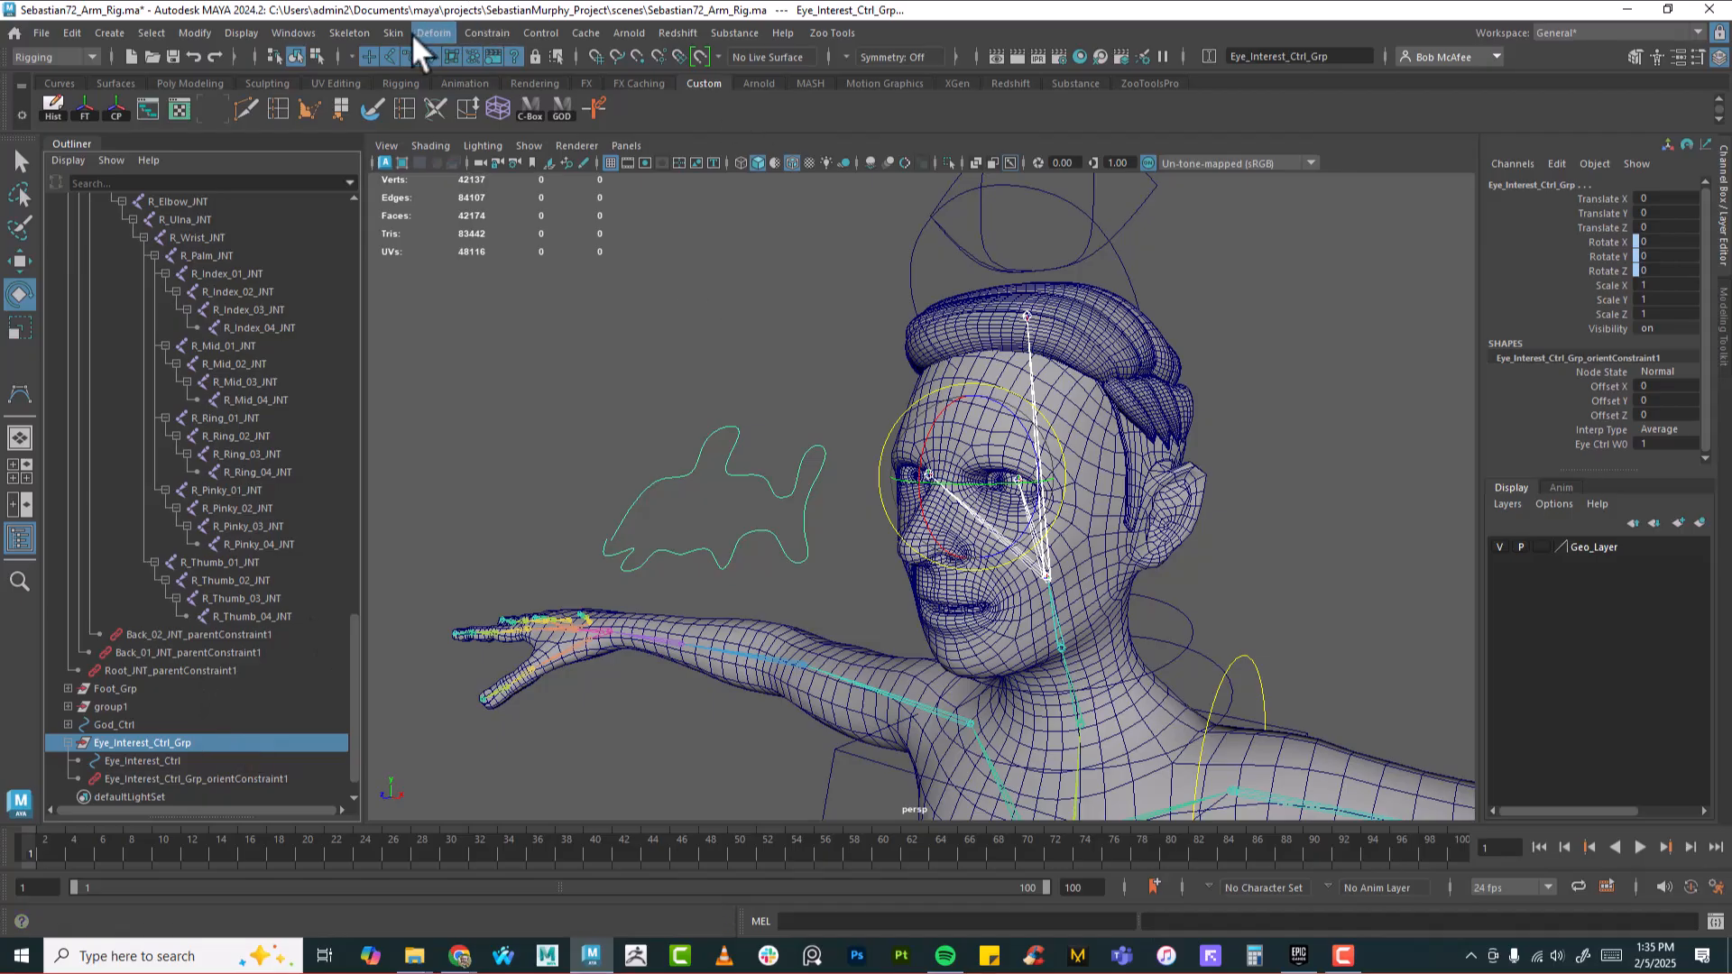
{"action": "left_click", "coordinate": [489, 33]}
{"action": "left_click", "coordinate": [512, 83]}
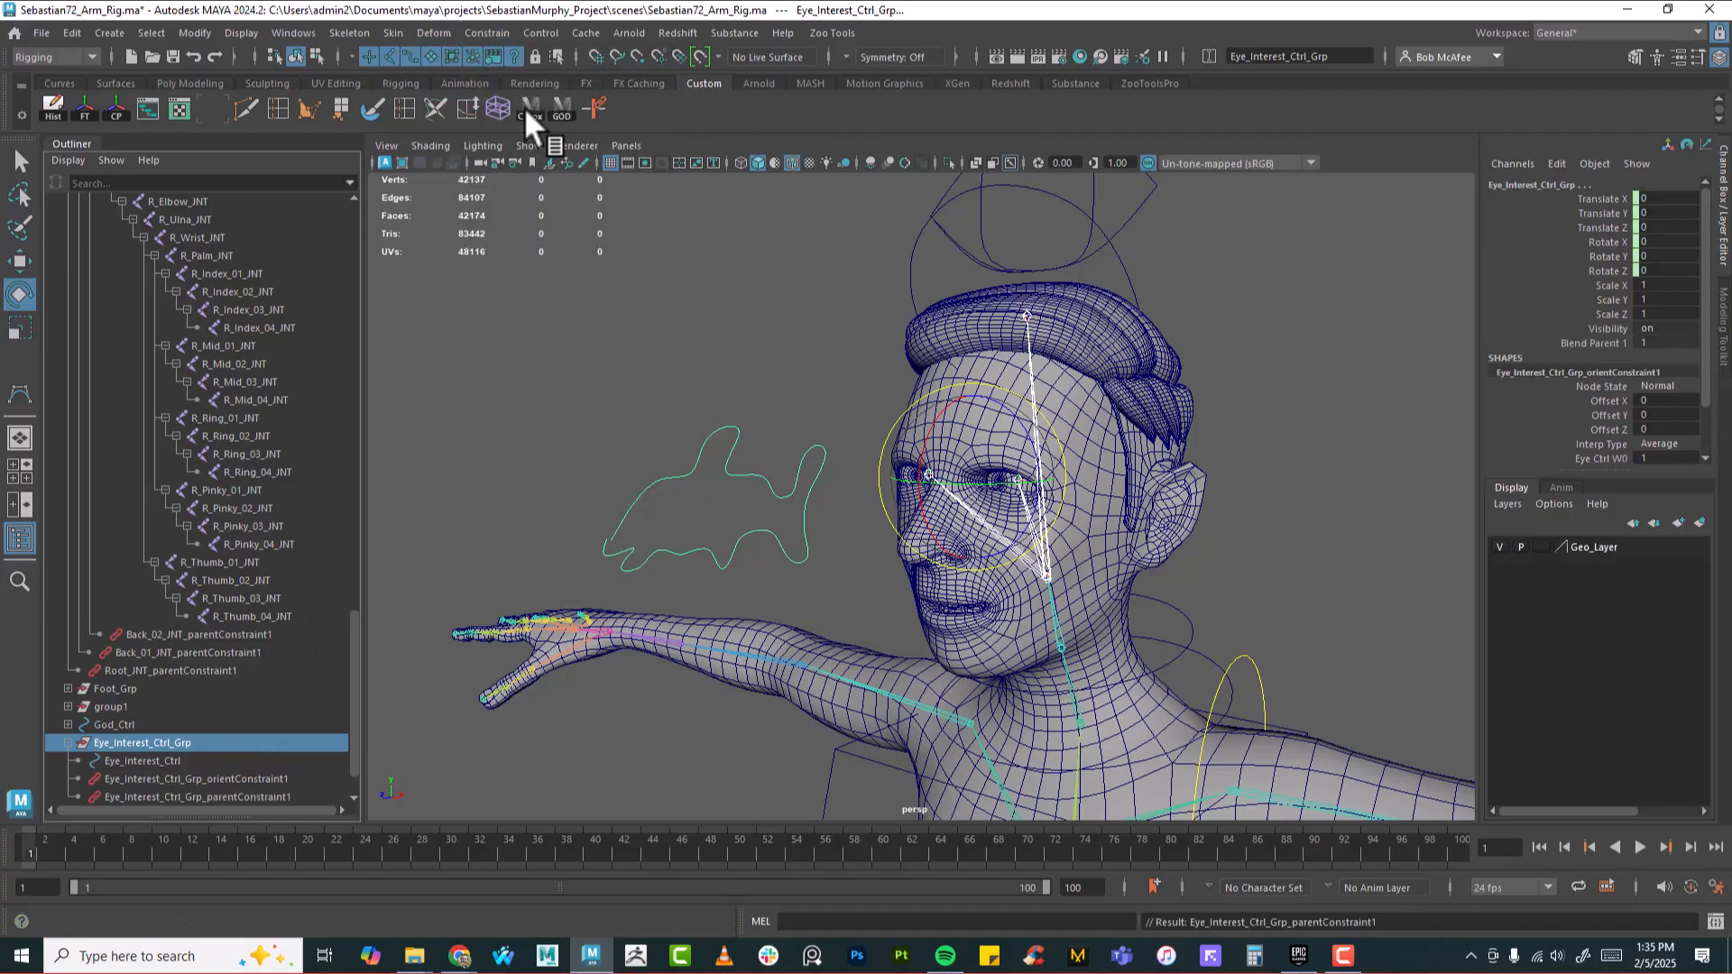
Test the new parent constraint by rotating Head_Ctrl and undo the rotation
{"action": "left_click", "coordinate": [1163, 451]}
{"action": "left_click", "coordinate": [1119, 267]}
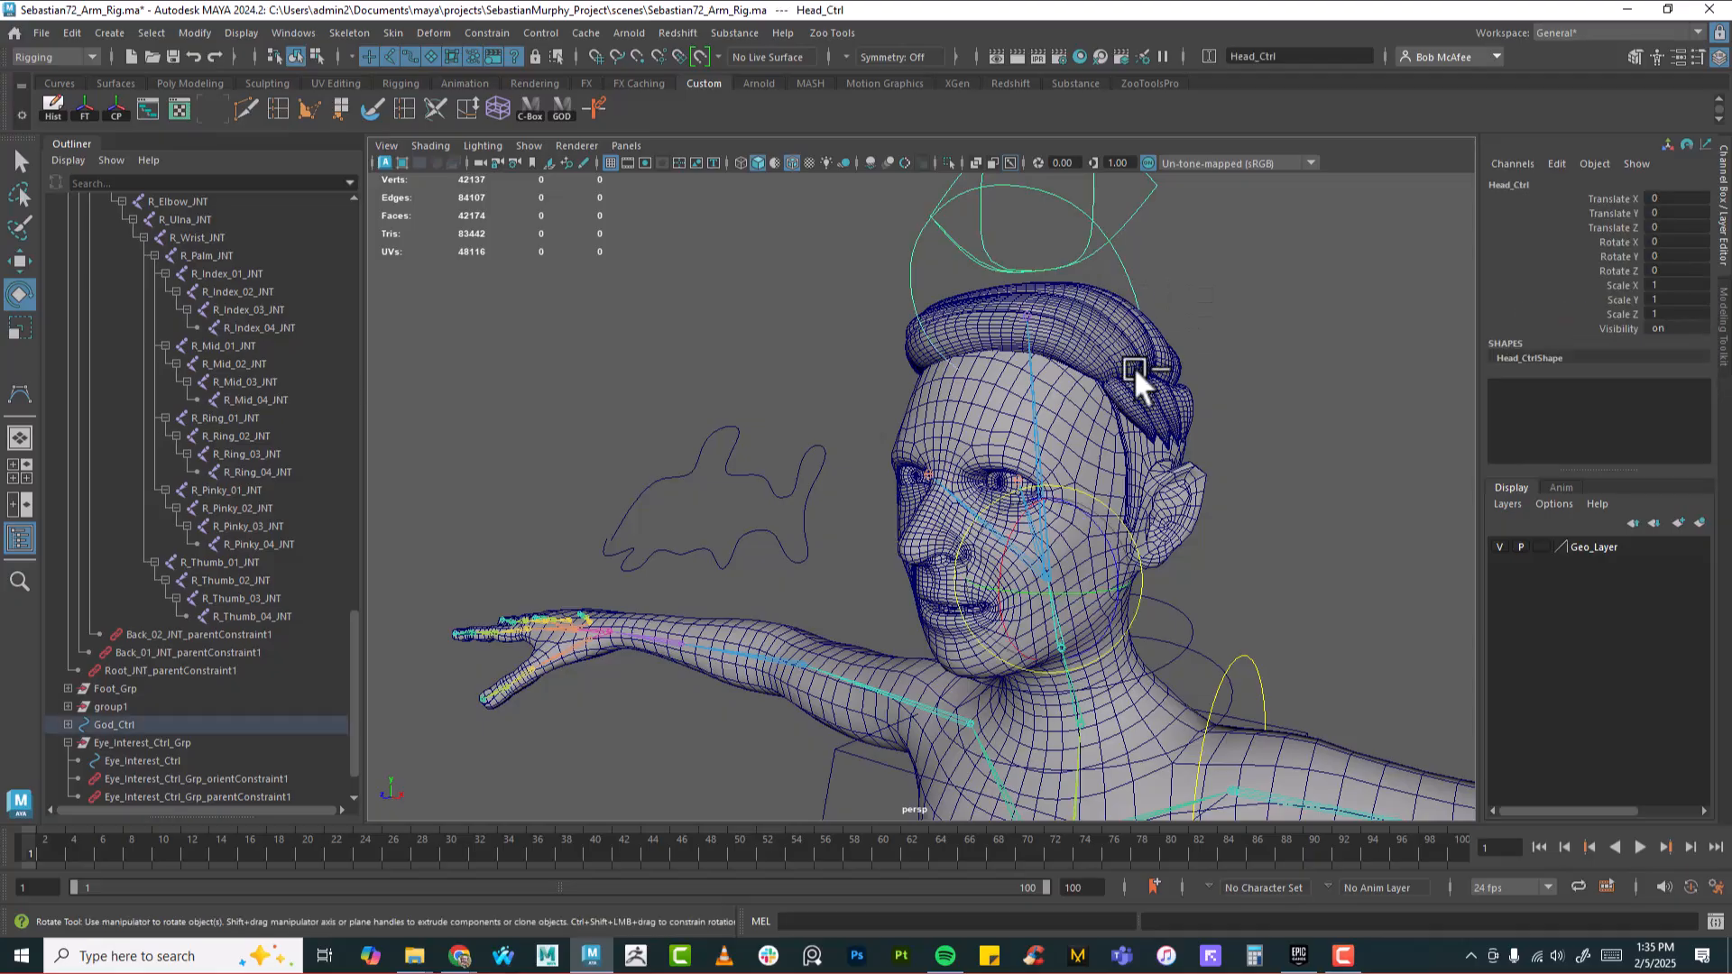
{"action": "mouse_move", "coordinate": [1084, 523]}
{"action": "left_mouse_down"}
{"action": "mouse_move", "coordinate": [1053, 517]}
{"action": "mouse_move", "coordinate": [1063, 502]}
{"action": "mouse_move", "coordinate": [1106, 536]}
{"action": "mouse_move", "coordinate": [1062, 540]}
{"action": "mouse_move", "coordinate": [1041, 505]}
{"action": "mouse_move", "coordinate": [1062, 511]}
{"action": "mouse_move", "coordinate": [1057, 527]}
{"action": "left_mouse_up"}
{"action": "key", "text": "ctrl+z"}
Hide the Eye_Interest_Ctrl curve again and clear the selection
{"action": "left_click_drag", "start_coordinate": [773, 466], "coordinate": [819, 514]}
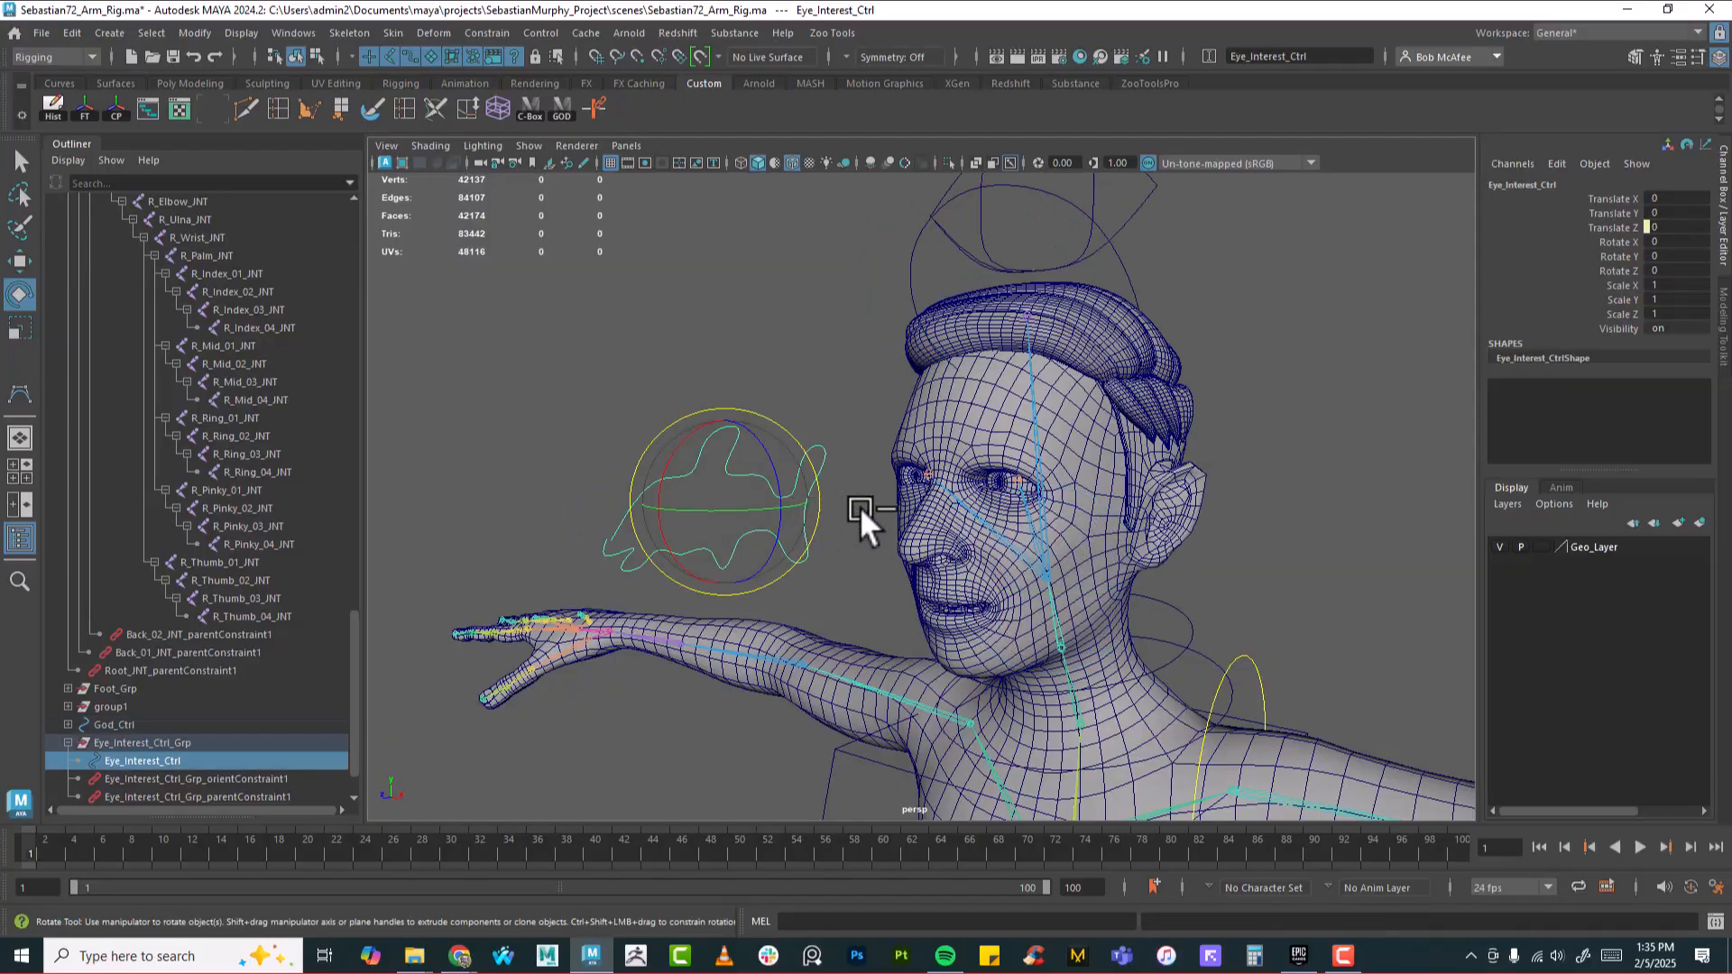
{"action": "key", "text": "ctrl+h"}
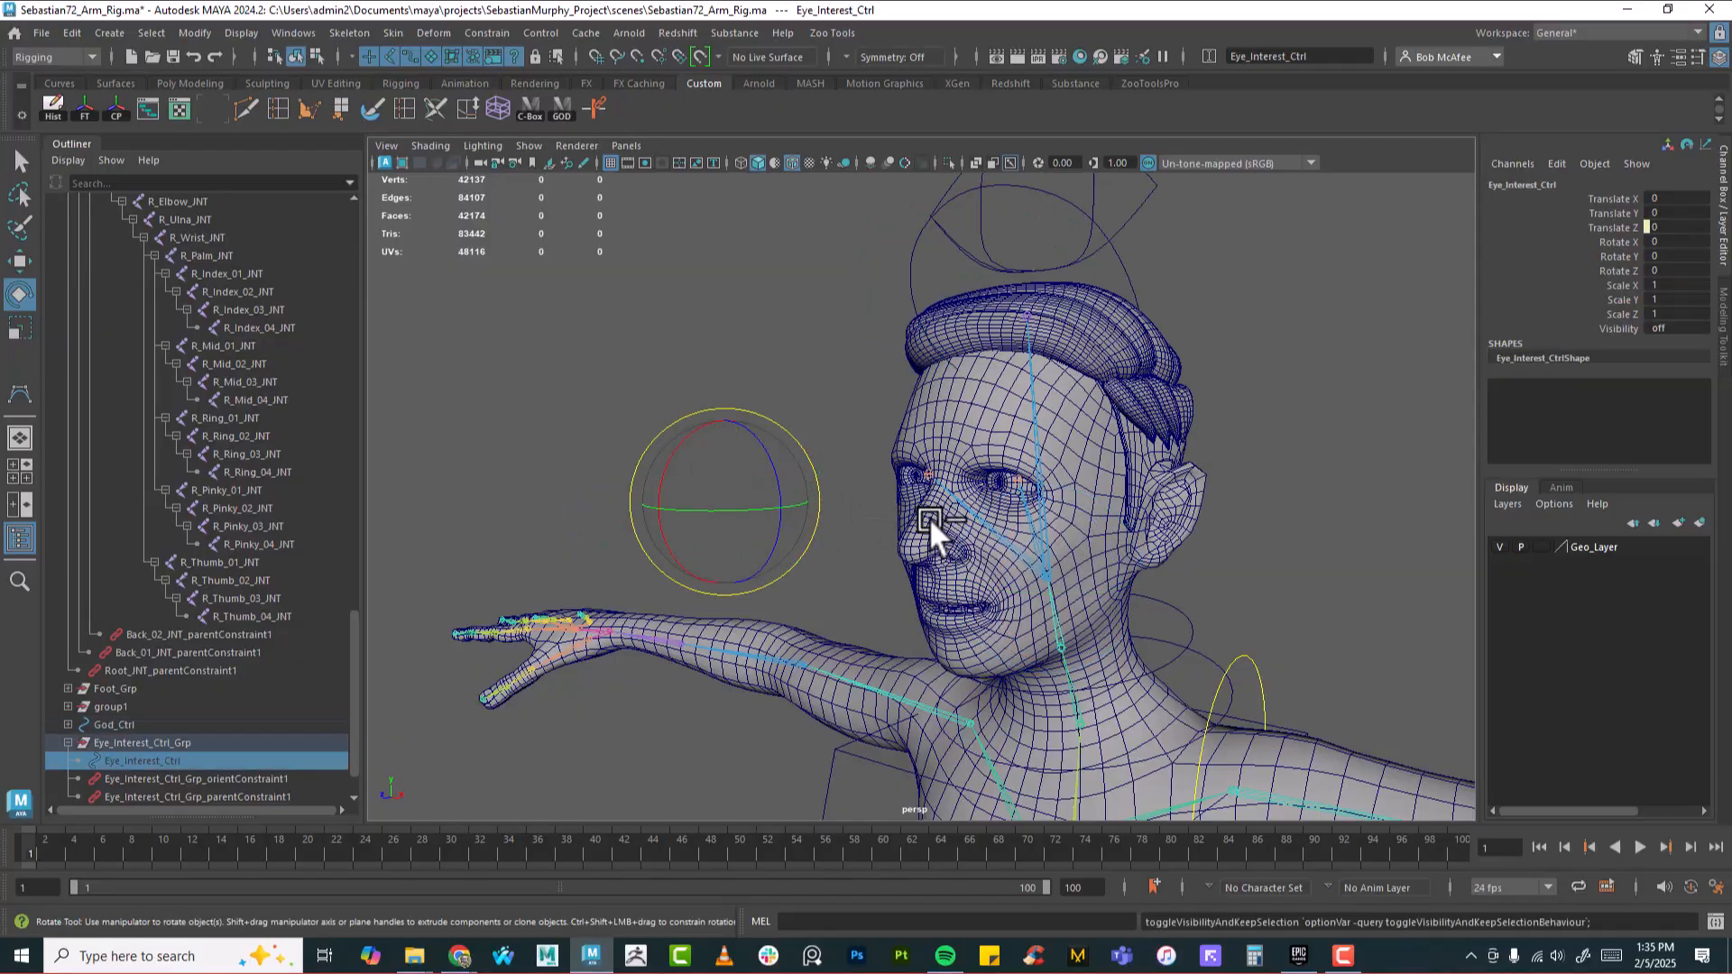
{"action": "left_click", "coordinate": [1370, 480]}
{"action": "left_click_drag", "start_coordinate": [1260, 487], "coordinate": [1119, 492], "text": "alt"}
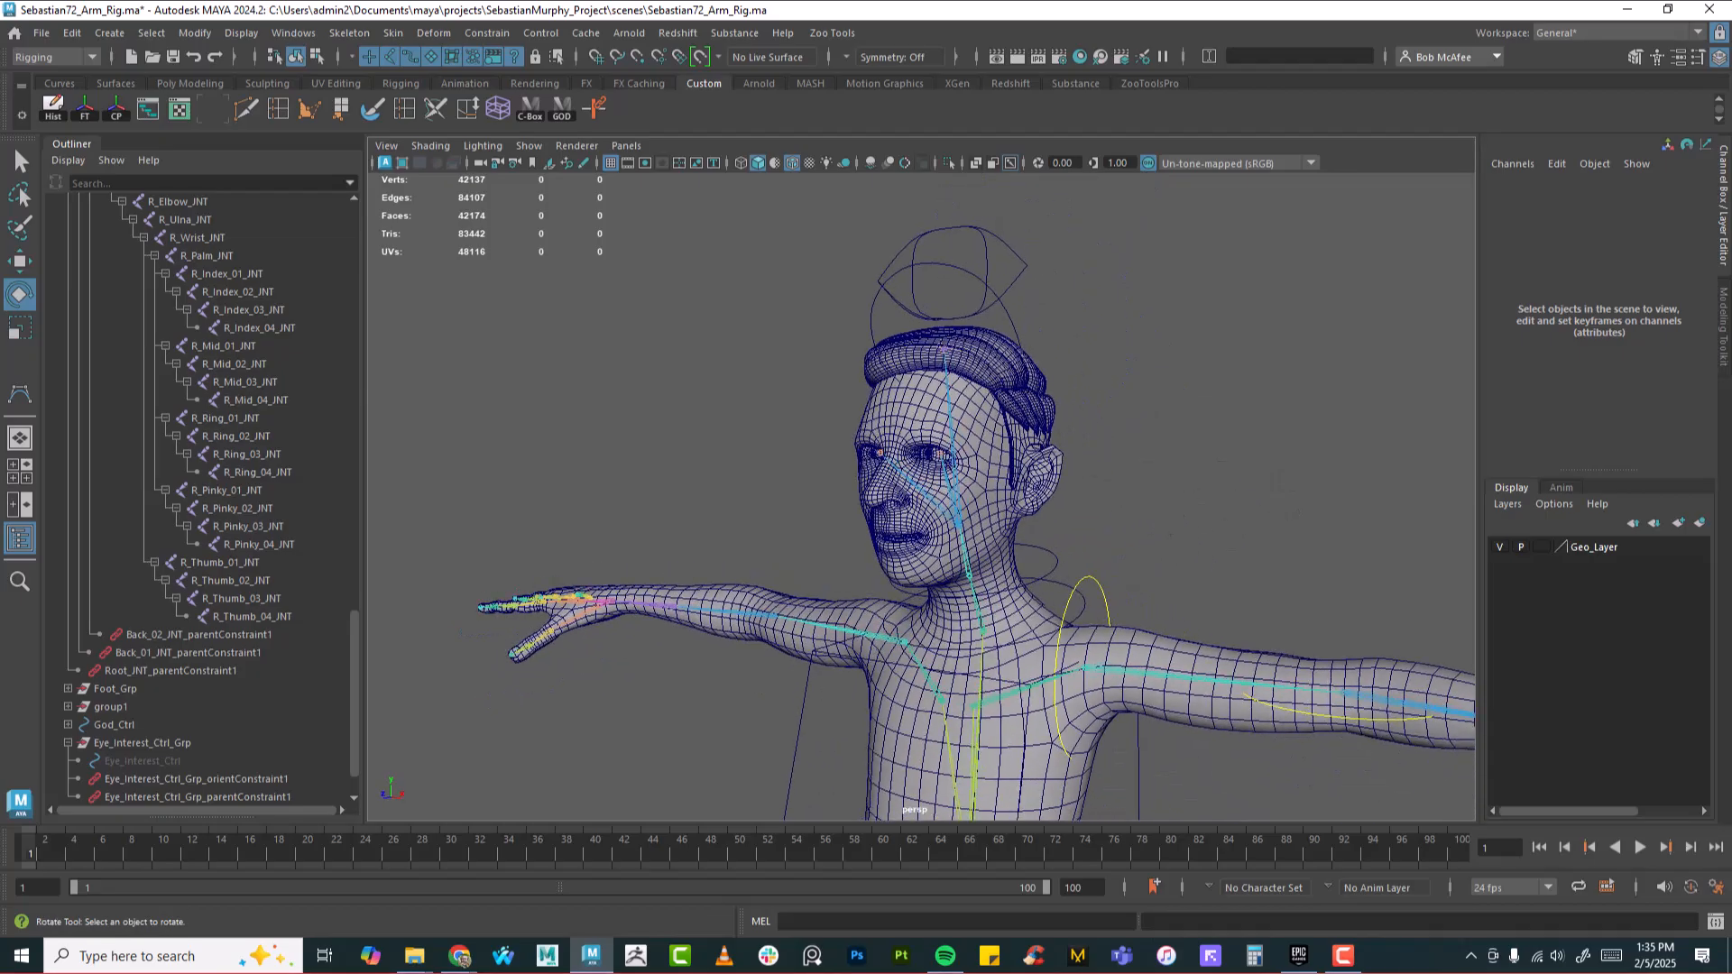